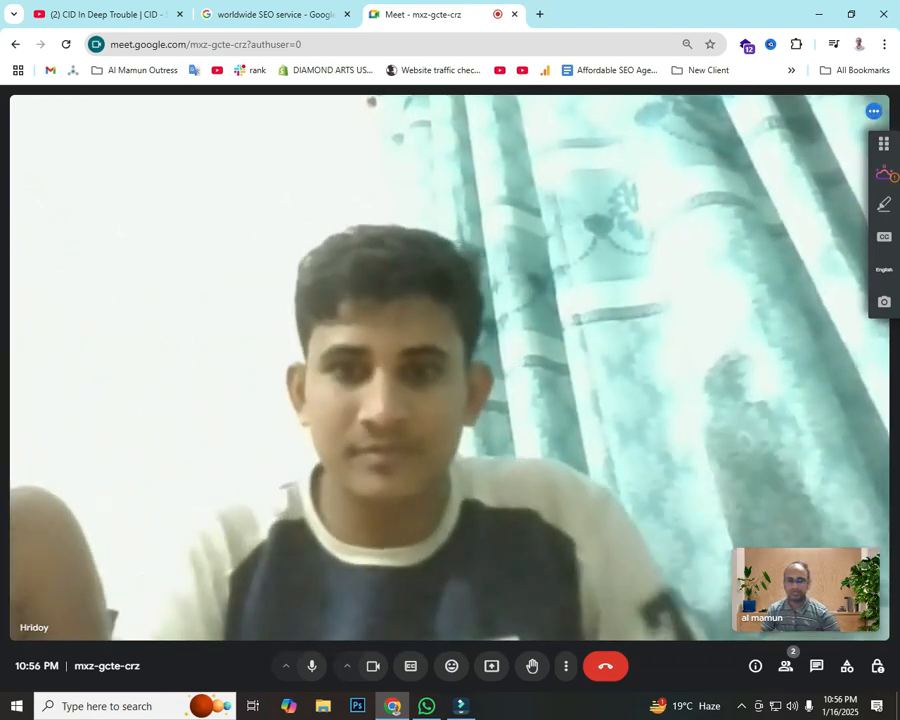
Step: Present the entire screen to the Google Meet call, then open a new browser tab
click(491, 666)
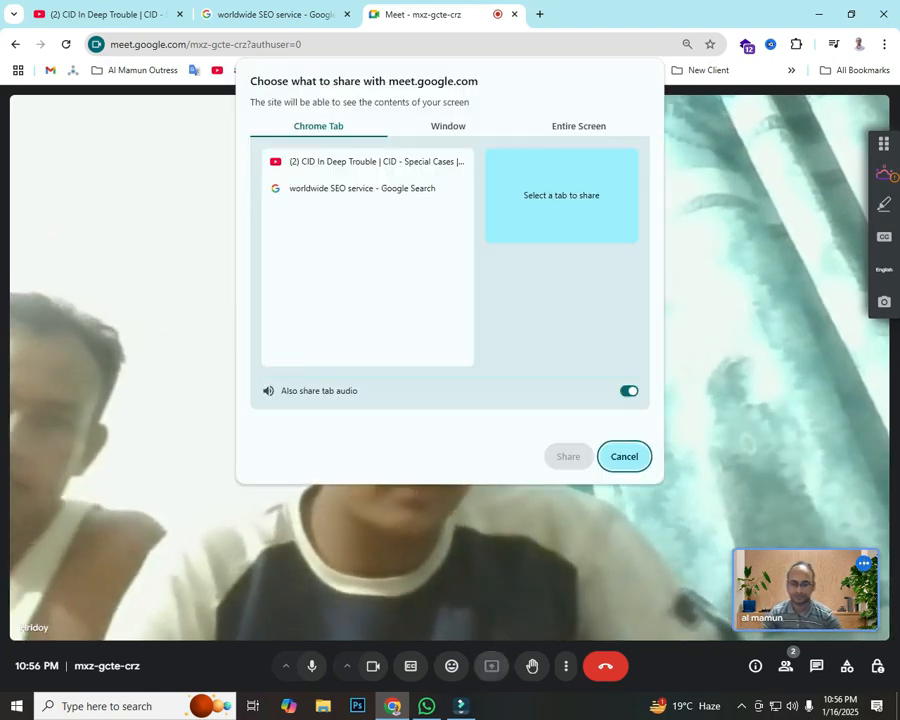
click(578, 126)
click(355, 218)
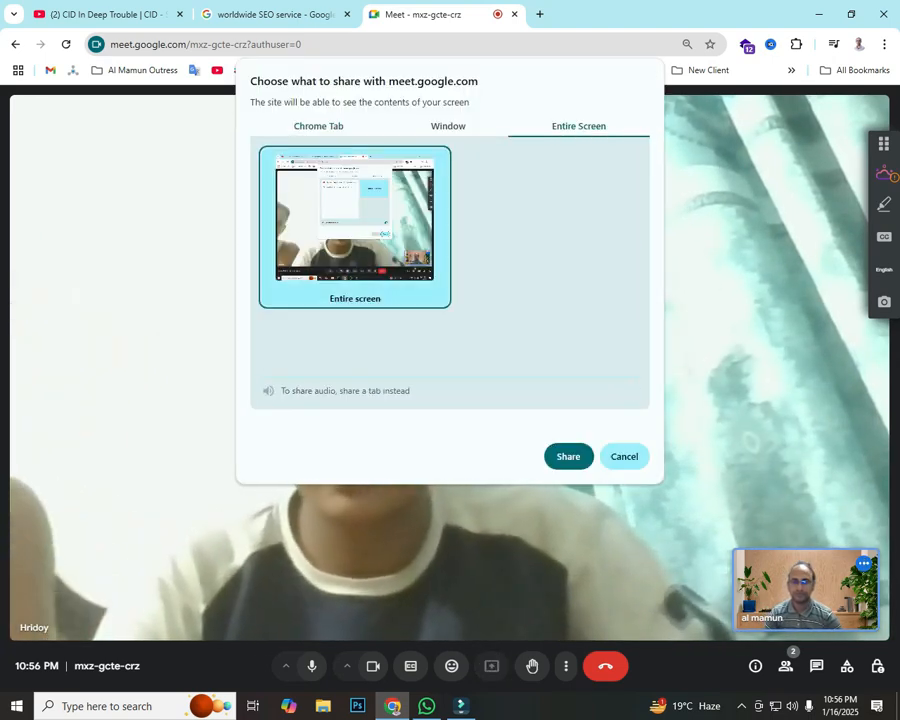
click(568, 456)
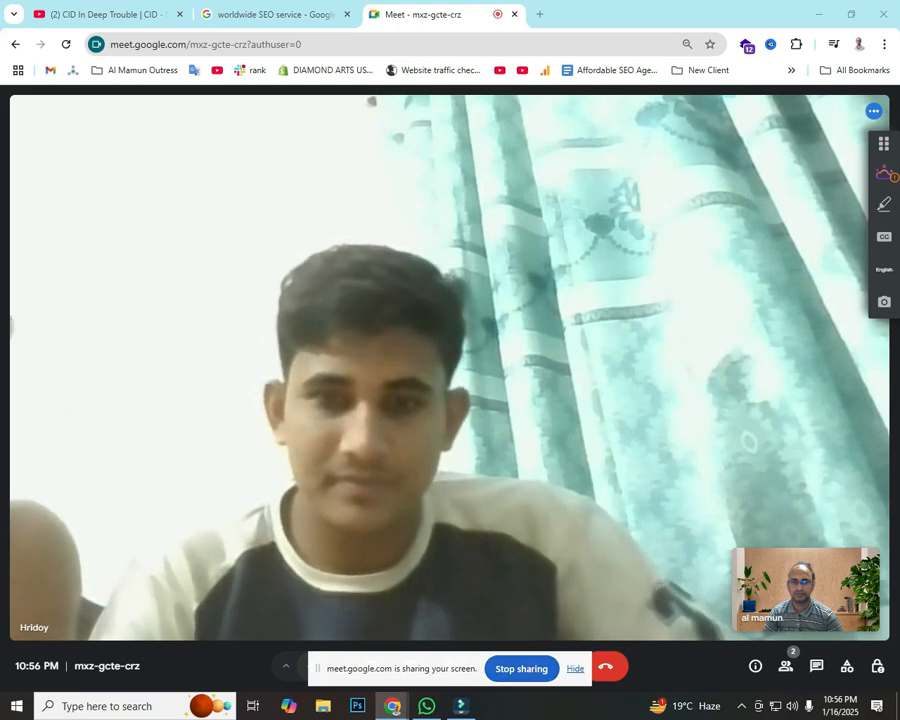
click(575, 669)
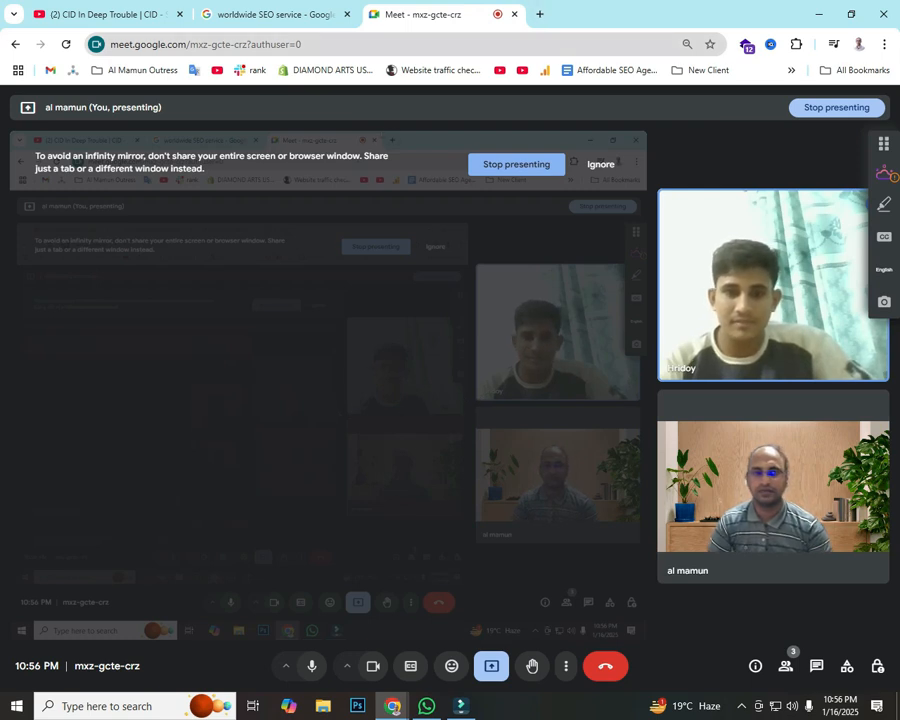
key(ctrl+t)
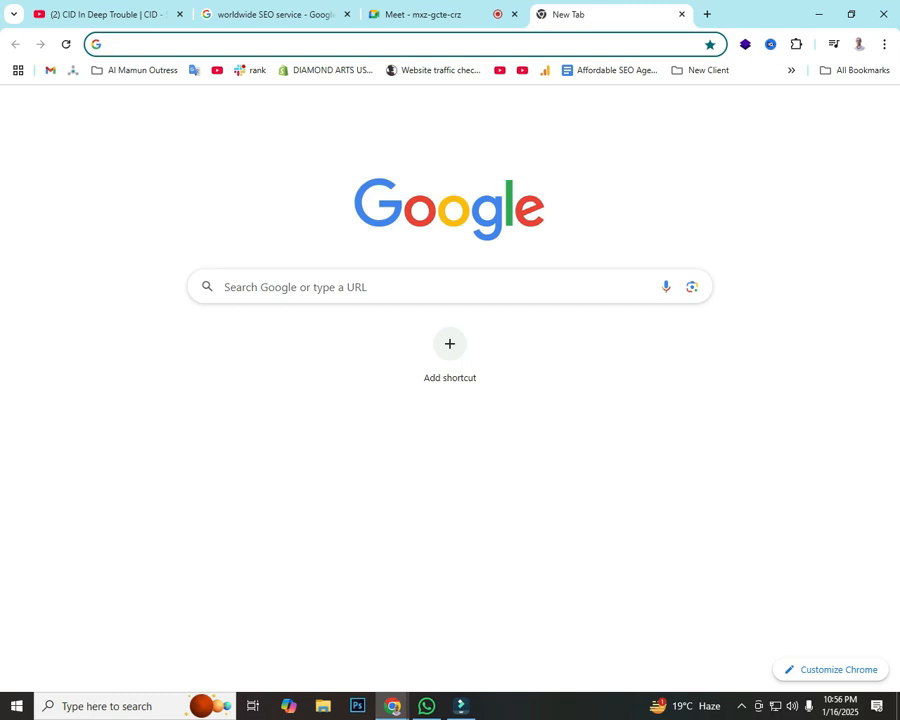
Step: Close the YouTube tab and enter 'google my business' in the address bar
click(180, 14)
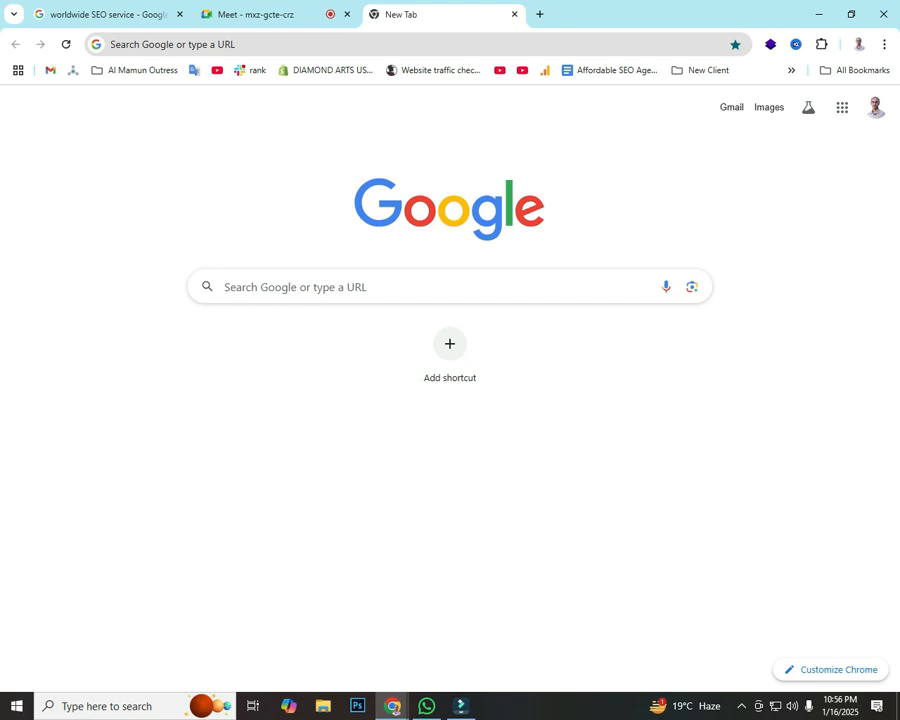
click(300, 44)
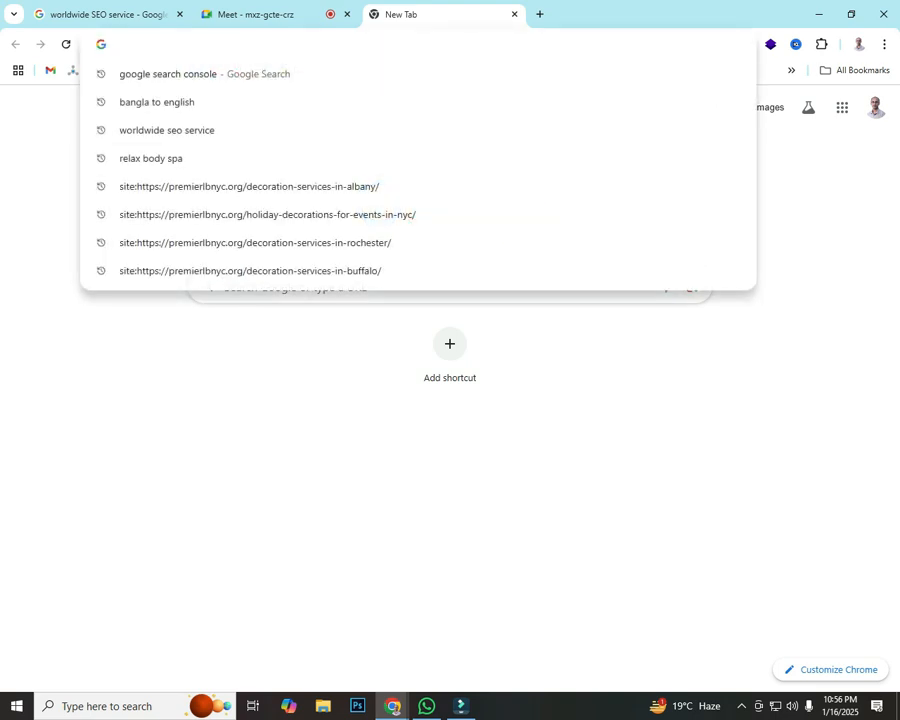
text(google m)
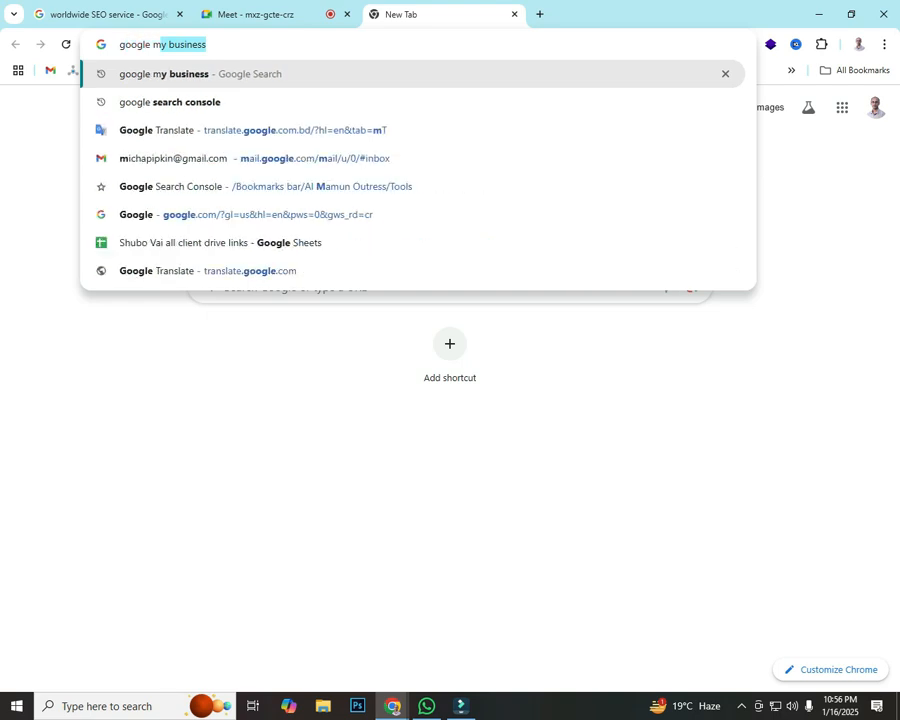
text(y busi)
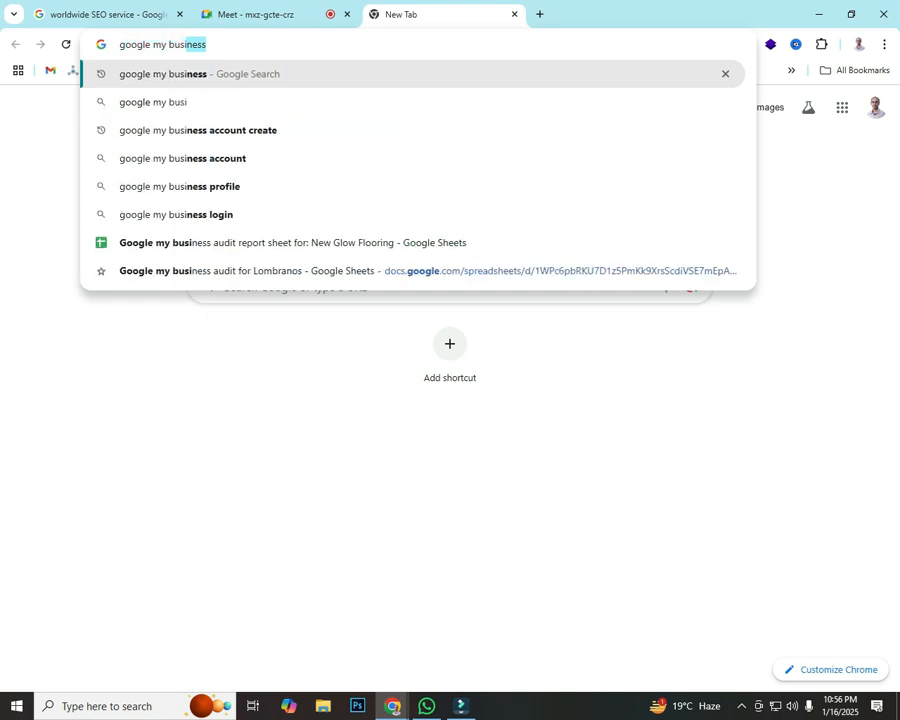
text(ness)
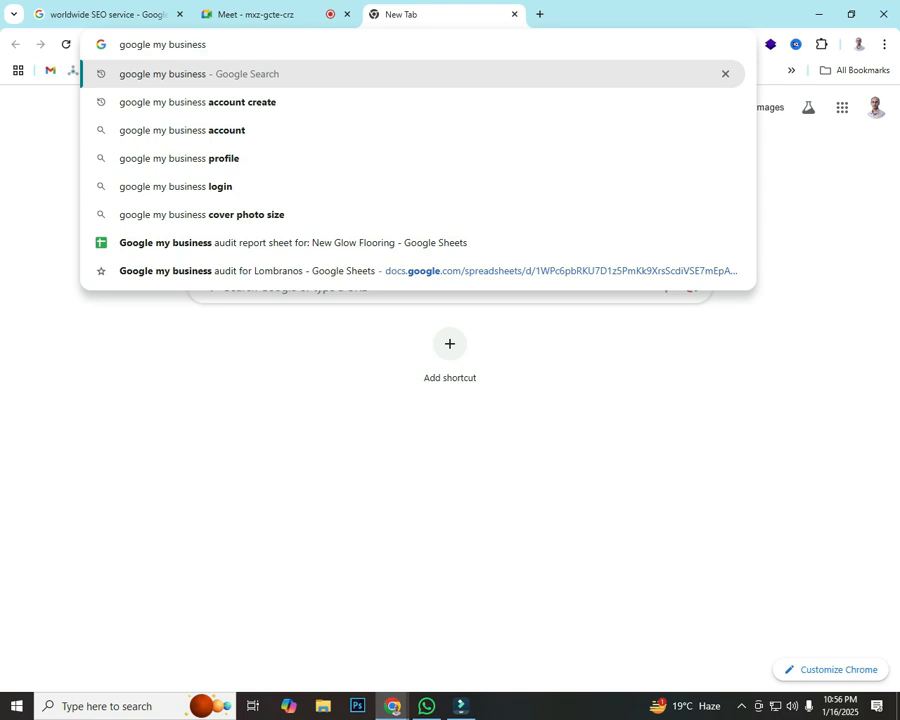
Step: Mark the typed query with a red box and arrows on a screenshot, then run the search
key(Print)
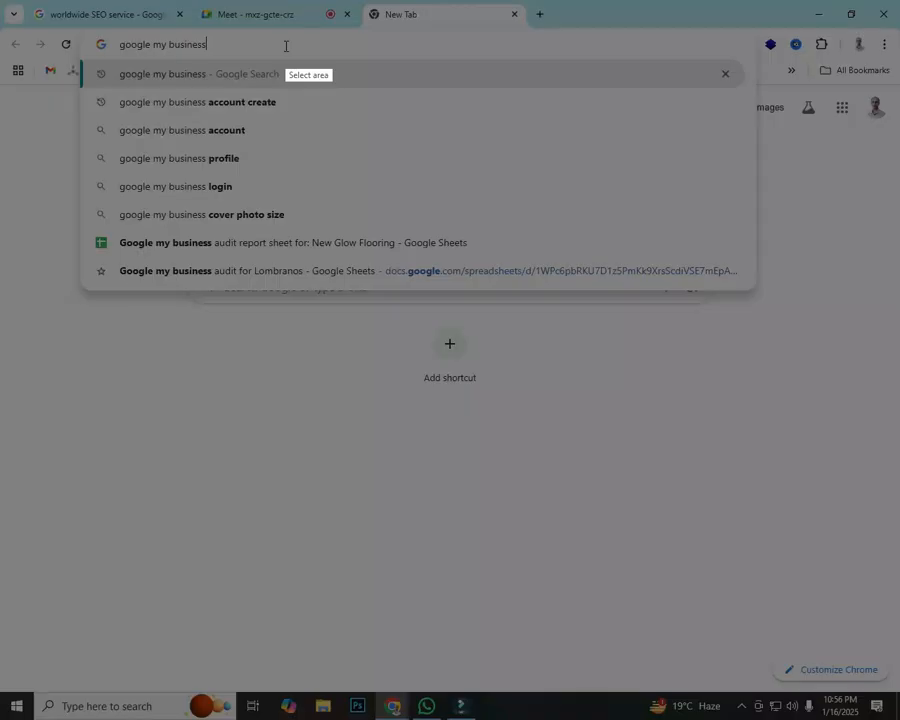
drag(2, 2, 899, 680)
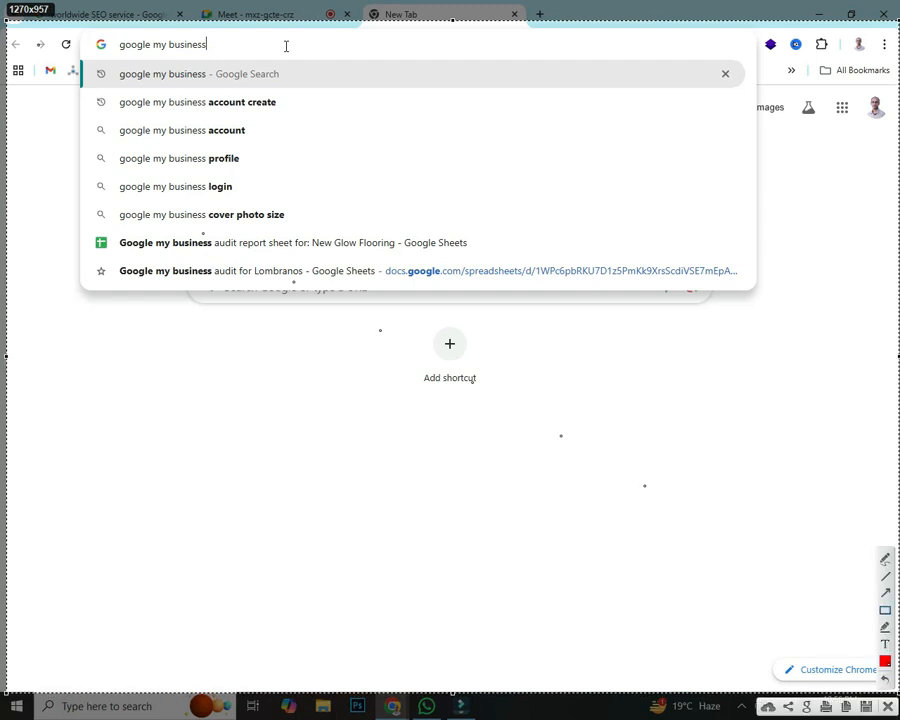
drag(93, 31, 260, 57)
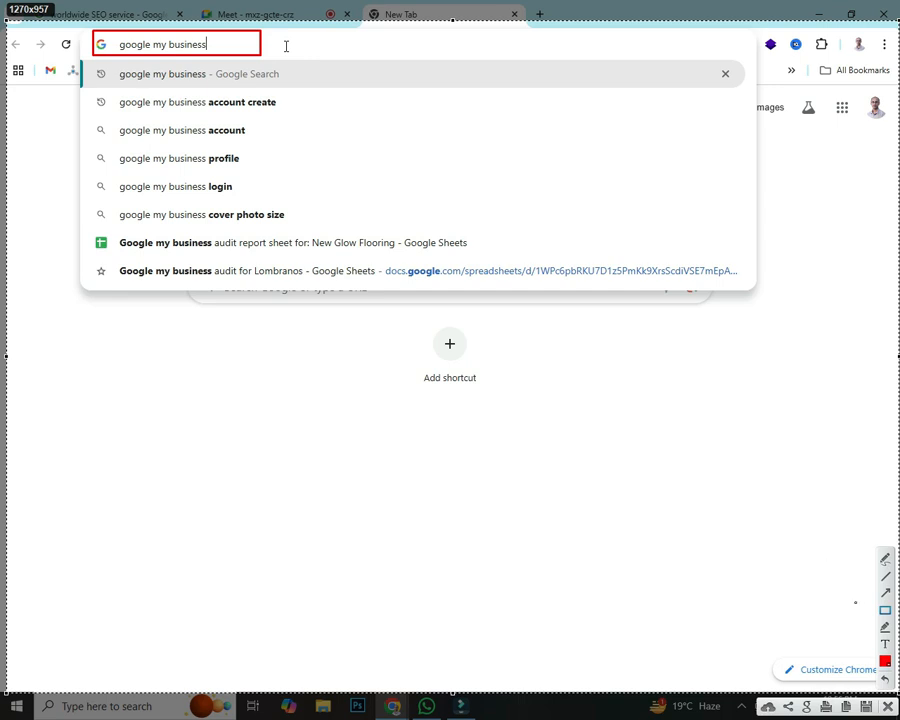
drag(689, 582, 211, 60)
mouse_move(2, 382)
mouse_down()
mouse_move(81, 254)
mouse_move(133, 57)
mouse_up()
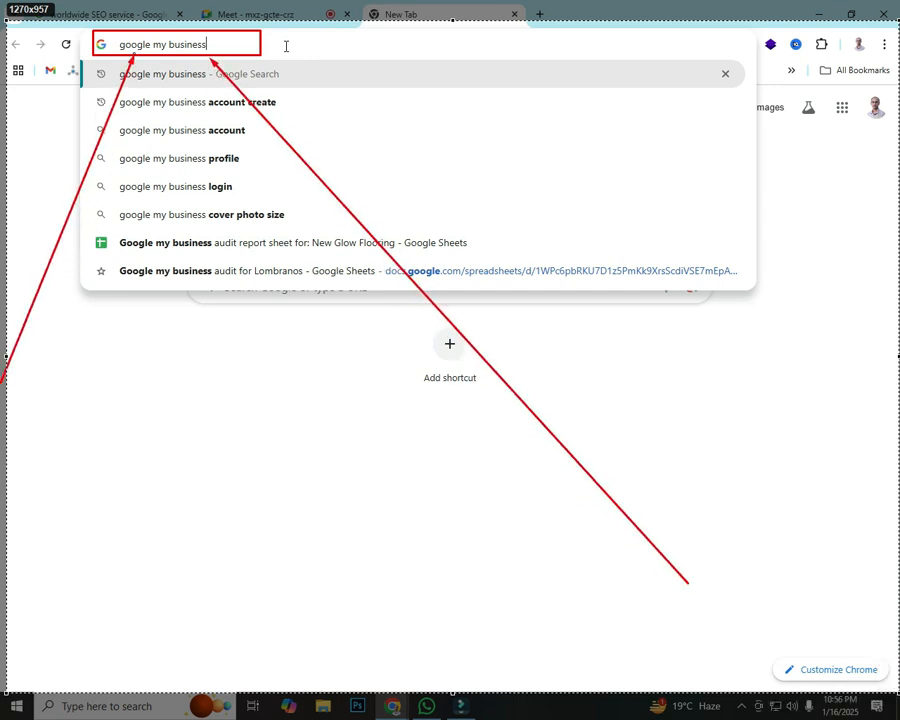
drag(2, 86, 60, 59)
key(Escape)
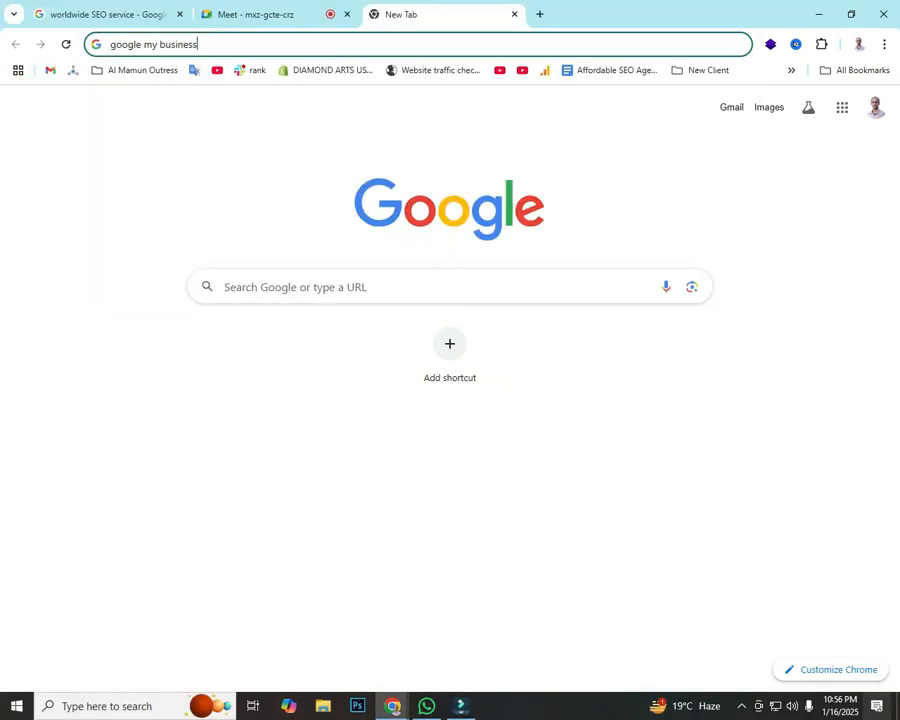
key(Return)
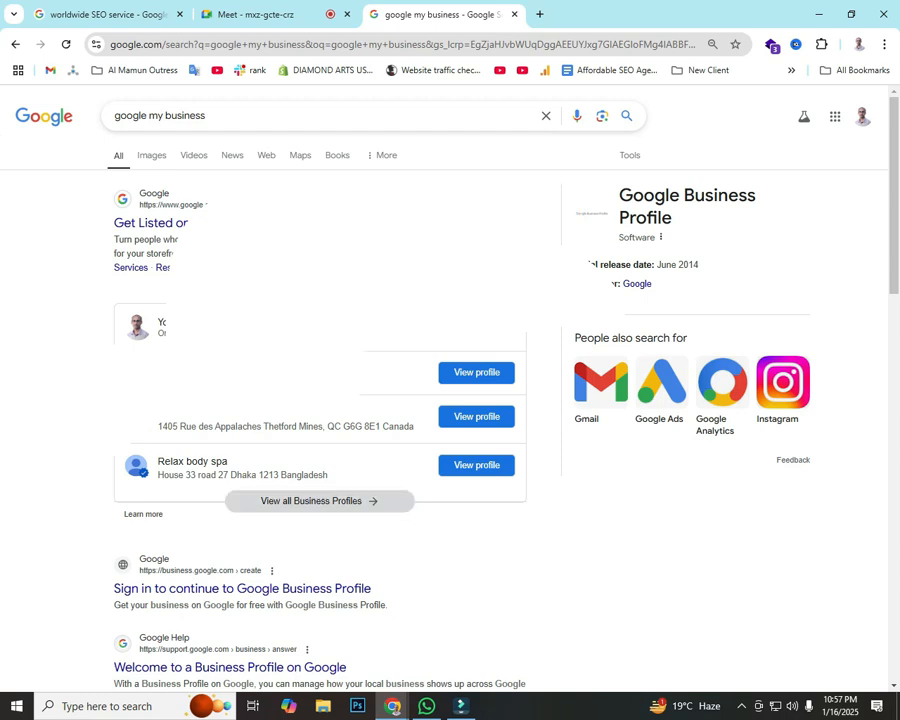
Step: Show all Business Profiles and box the profile entries in red on a screenshot
click(318, 500)
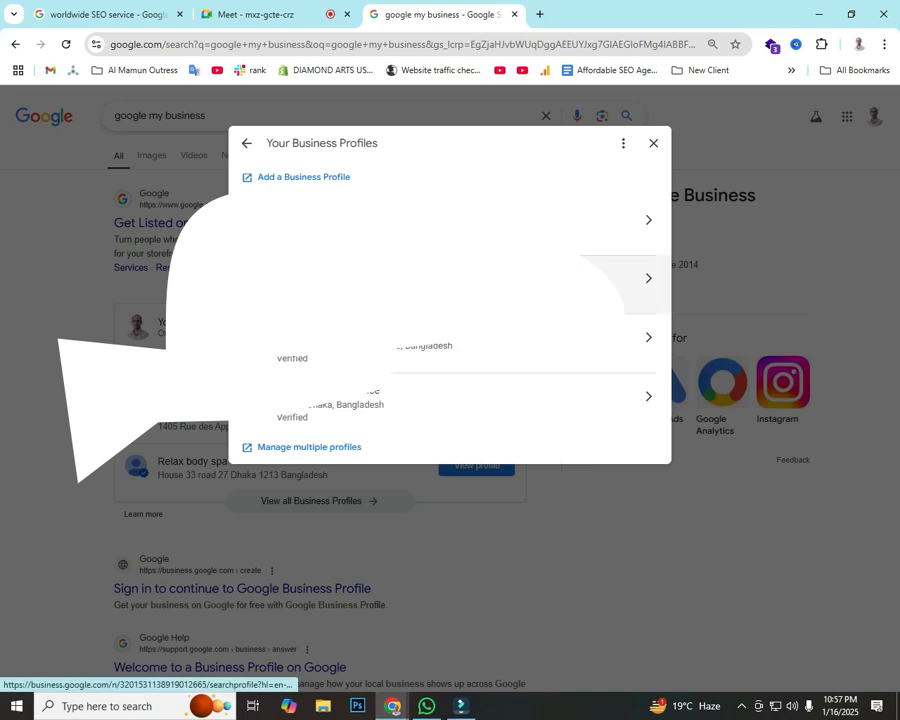
key(Print)
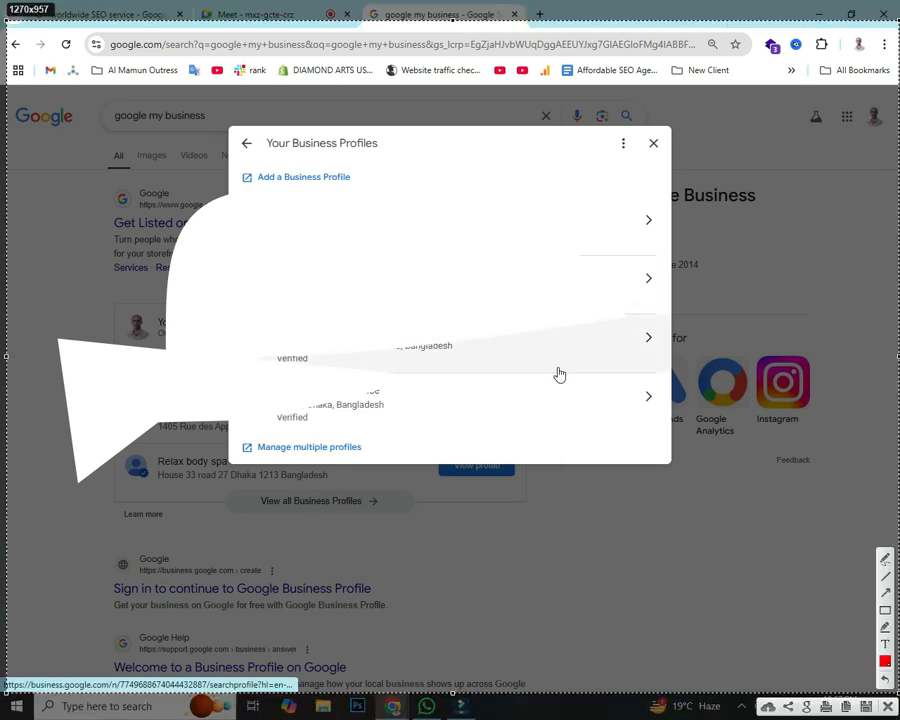
key(r)
drag(272, 198, 397, 249)
drag(272, 260, 380, 300)
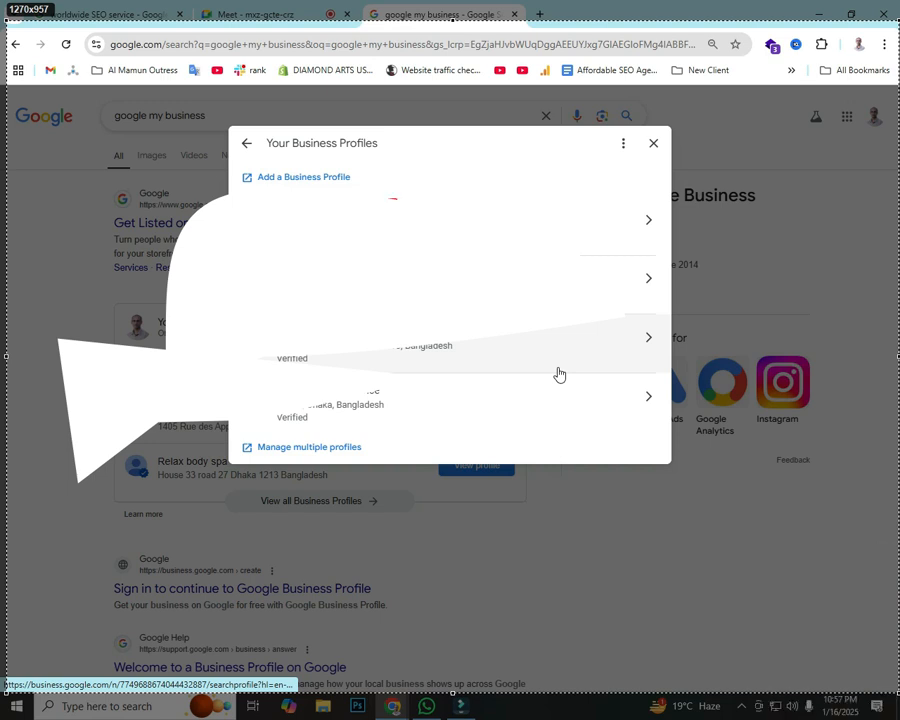
drag(240, 322, 522, 362)
mouse_move(238, 377)
mouse_down()
mouse_move(385, 410)
mouse_move(657, 431)
mouse_up()
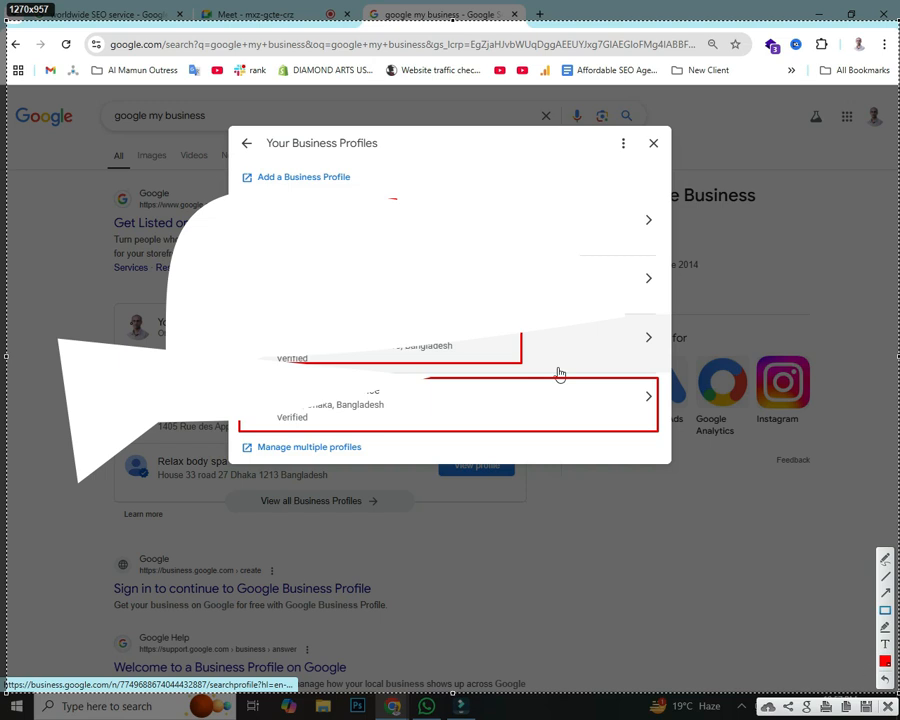
drag(580, 332, 300, 235)
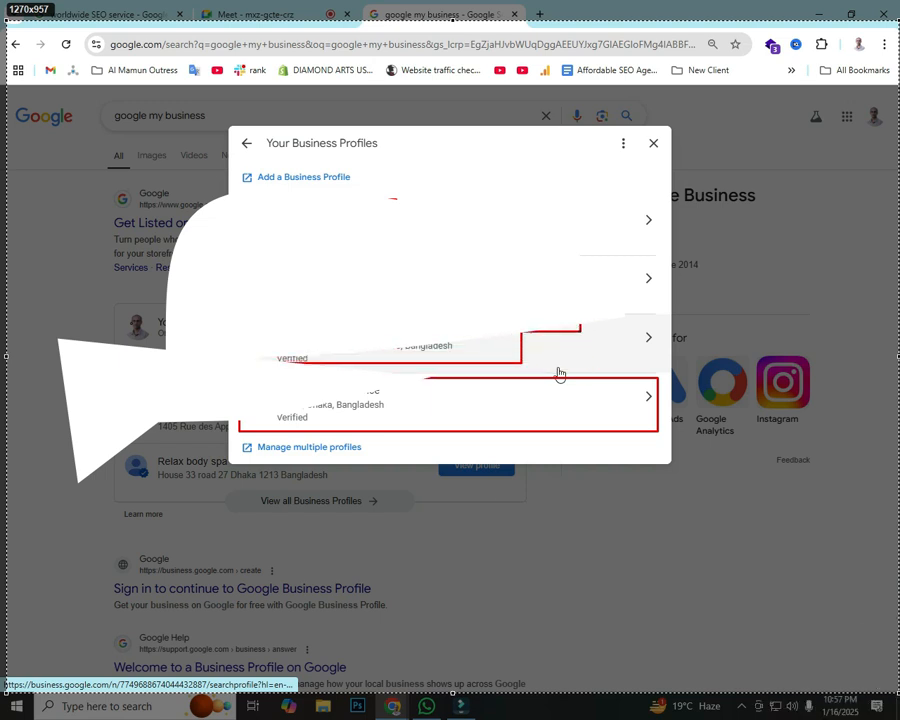
drag(559, 374, 559, 374)
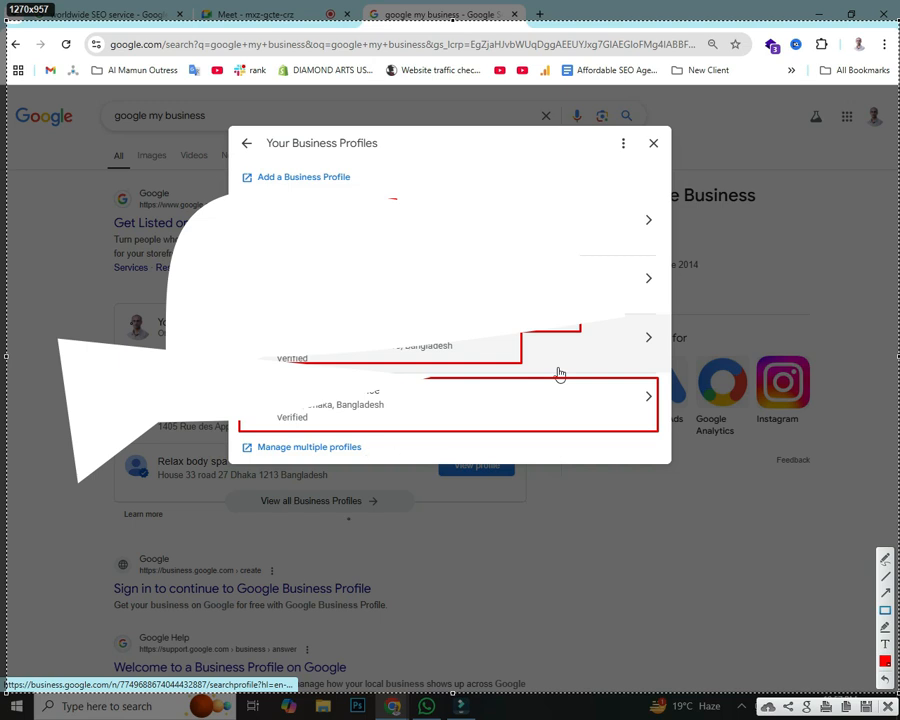
Step: Point red arrows at the fourth business profile, then open that profile
click(885, 592)
mouse_move(18, 636)
mouse_down()
mouse_move(235, 416)
mouse_move(245, 424)
mouse_up()
drag(583, 607, 383, 404)
drag(16, 376, 63, 378)
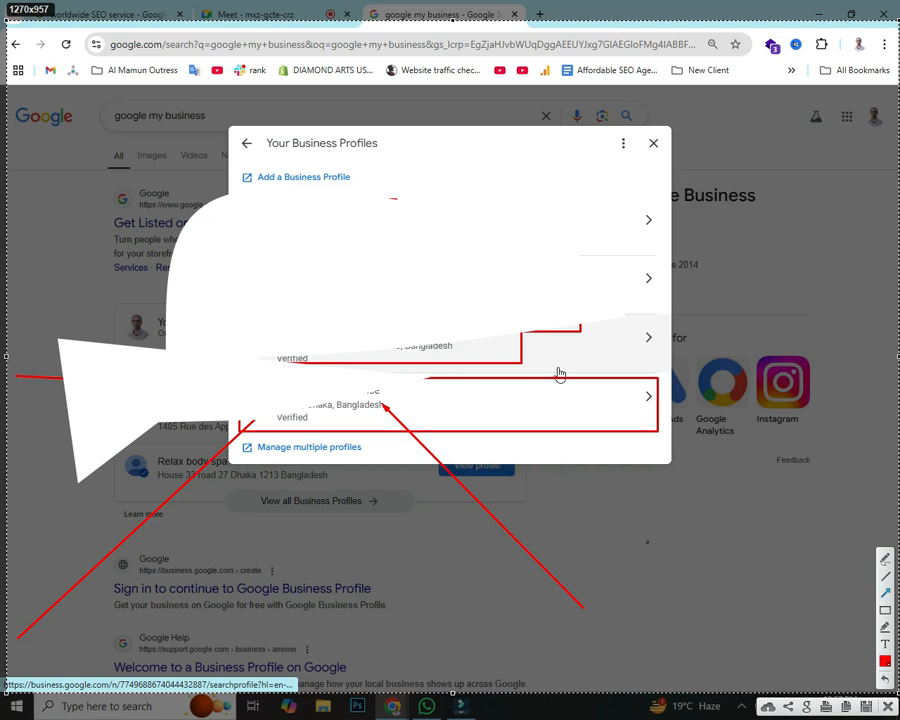
mouse_move(686, 666)
mouse_down()
mouse_move(333, 402)
mouse_move(398, 391)
mouse_move(390, 394)
mouse_up()
drag(237, 531, 327, 404)
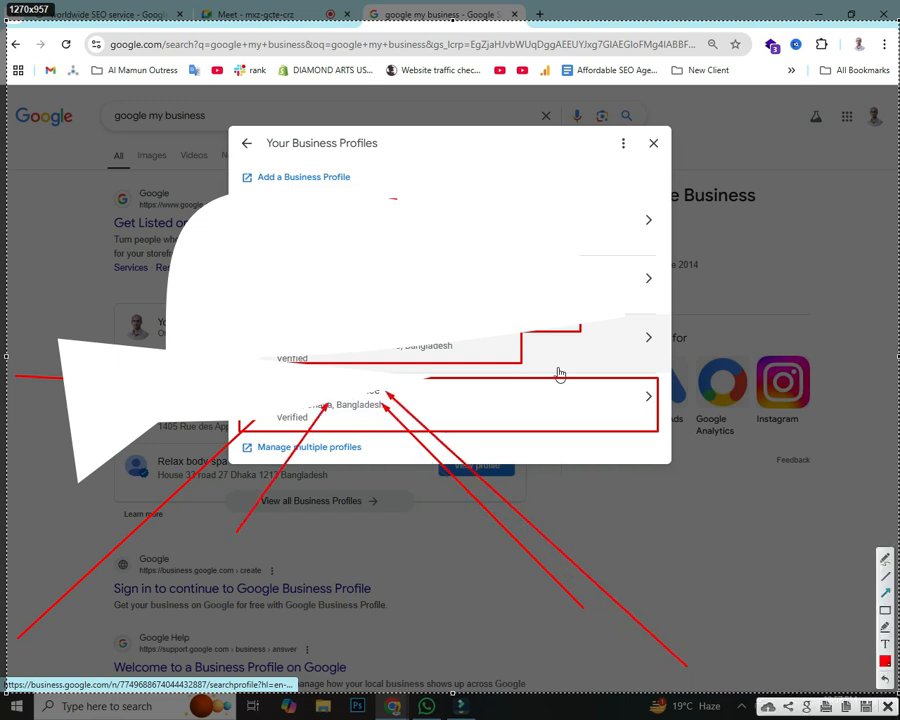
key(Escape)
click(559, 380)
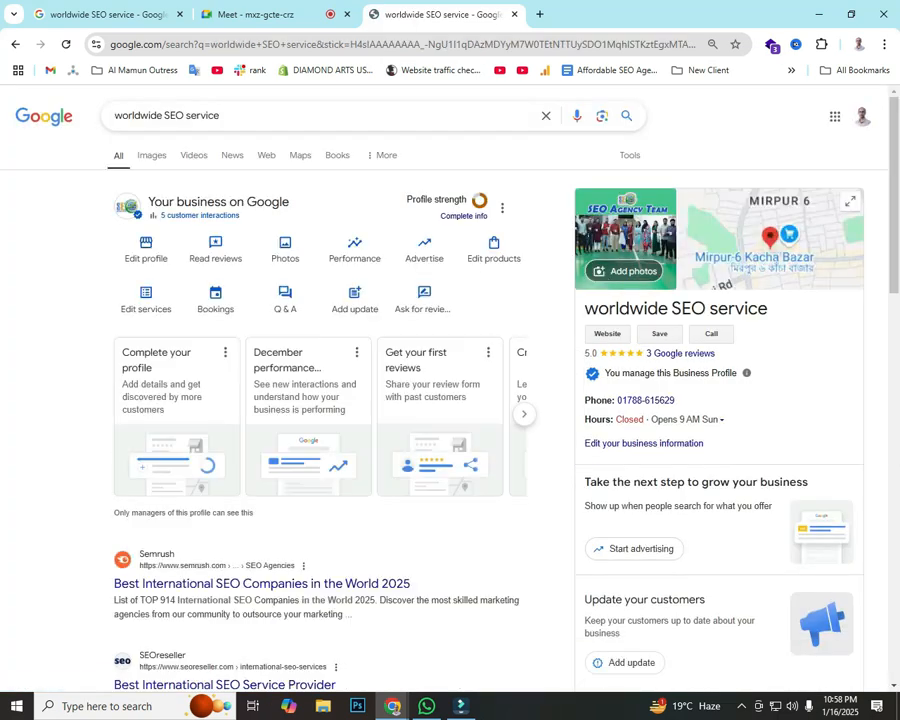
Step: Box the phone number, opening hours, logo and profile photo in red, with arrows to photo and logo
key(Print)
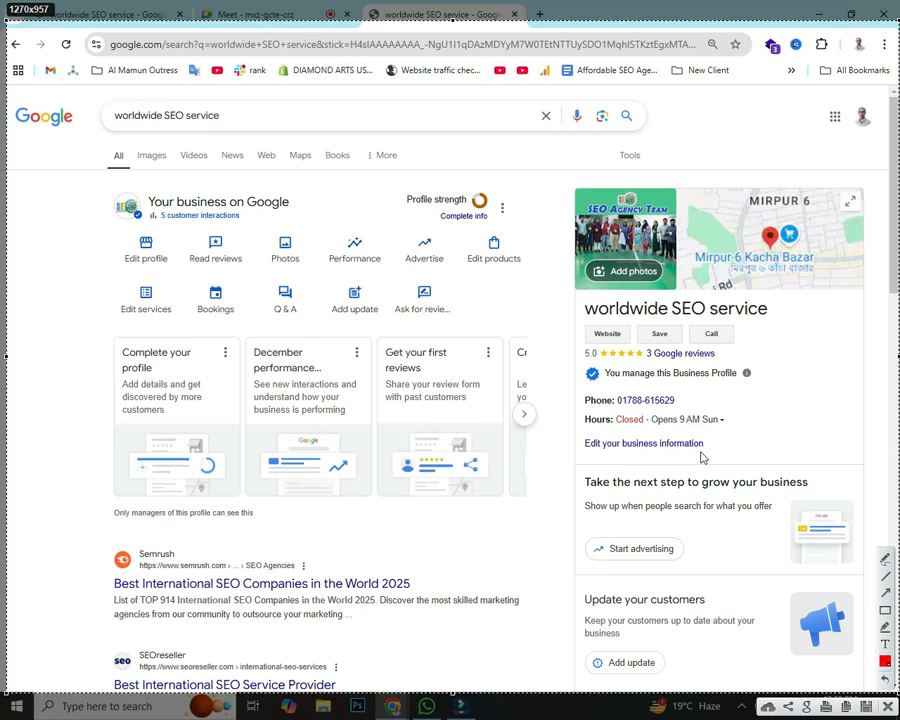
drag(578, 390, 726, 403)
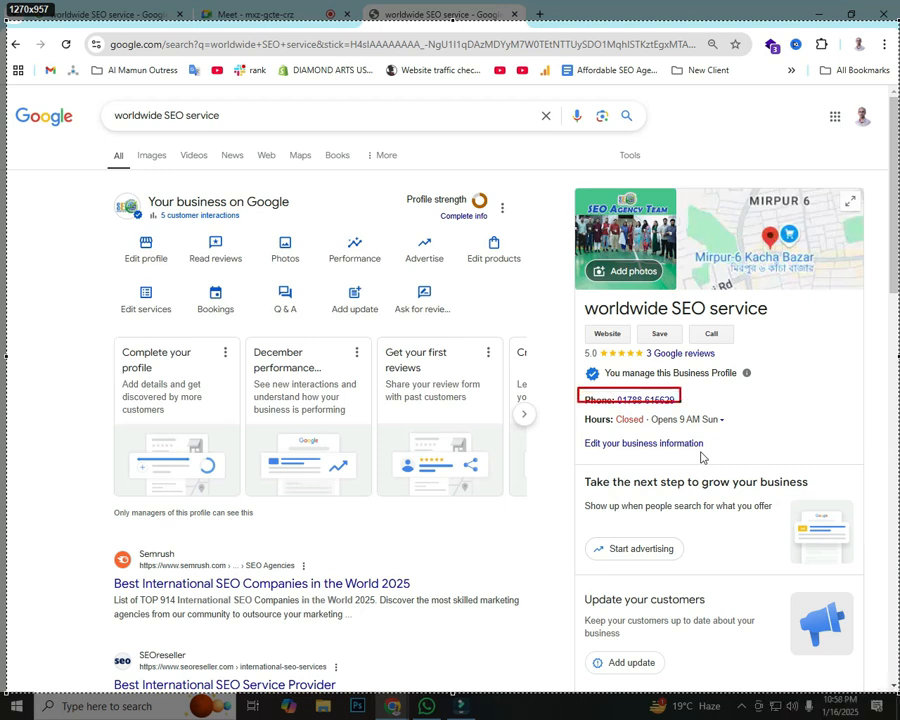
drag(577, 409, 746, 431)
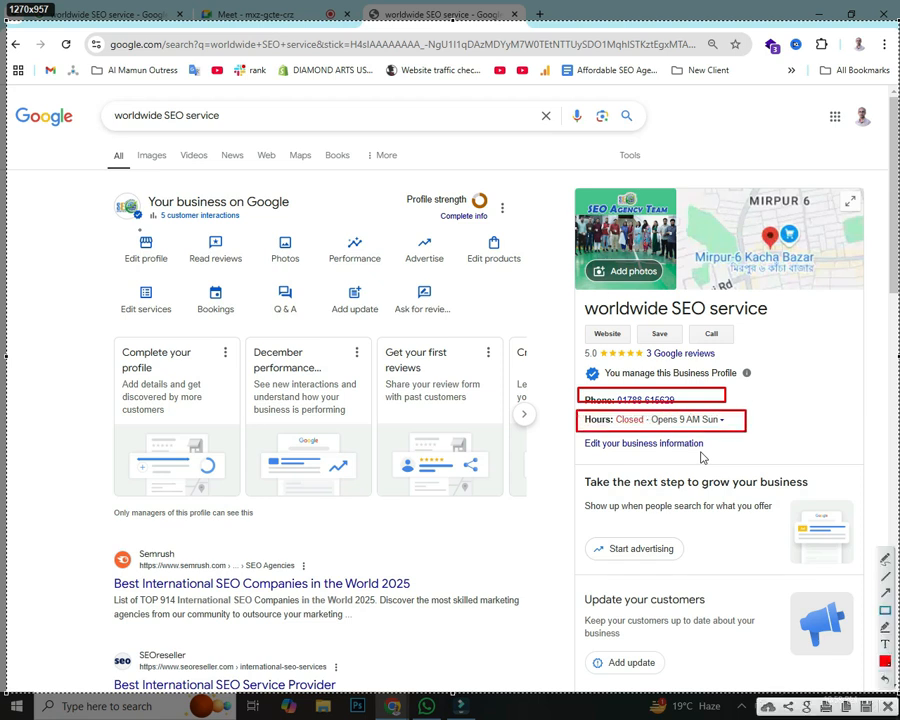
drag(104, 189, 148, 224)
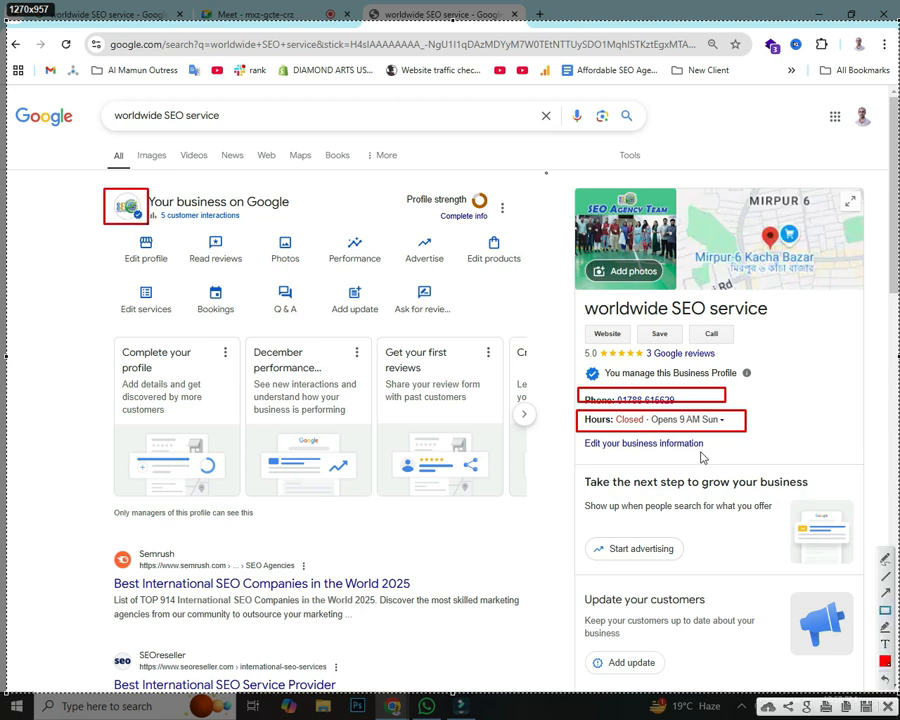
drag(551, 179, 691, 294)
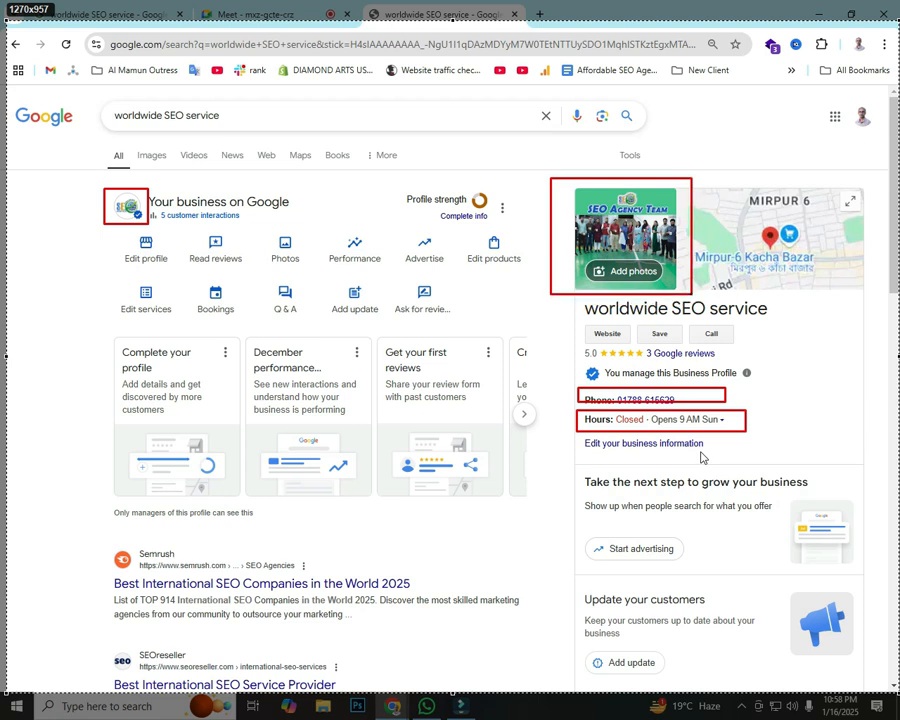
drag(328, 470, 564, 252)
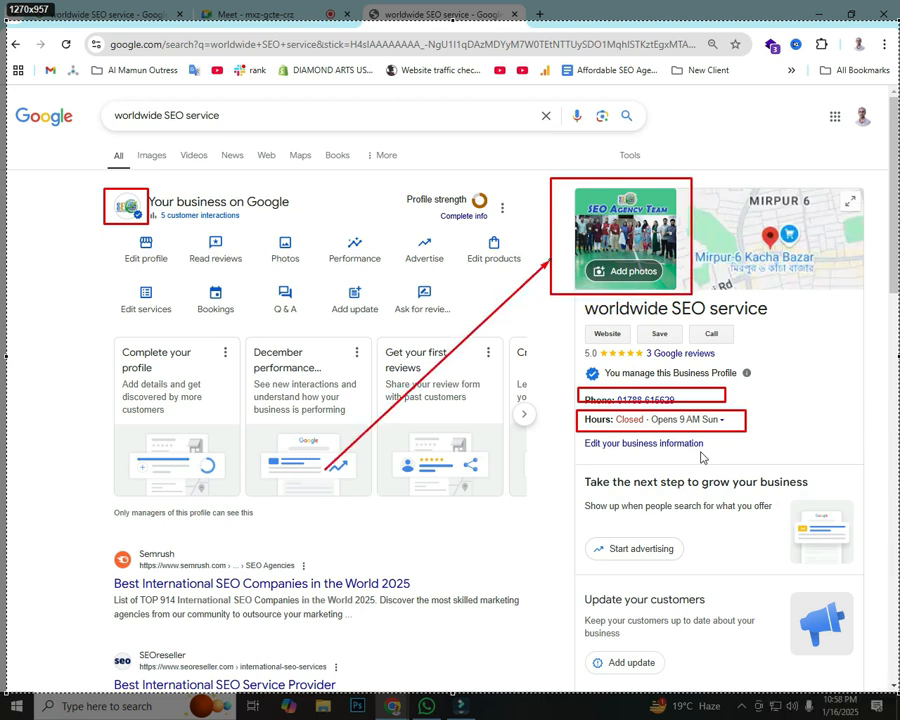
drag(12, 283, 116, 214)
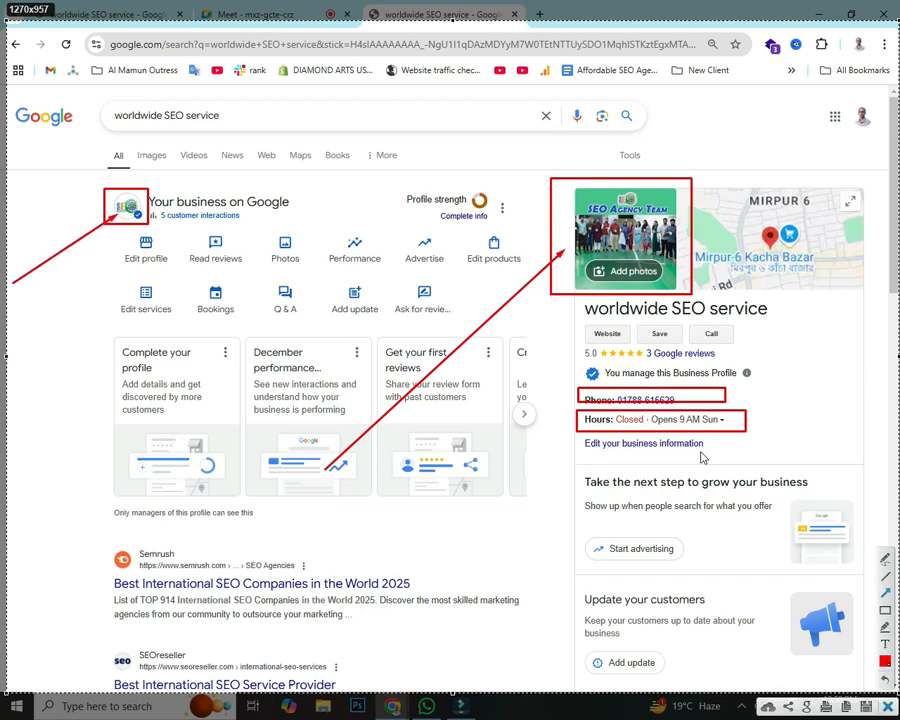
key(Escape)
scroll(701, 457, down, 2)
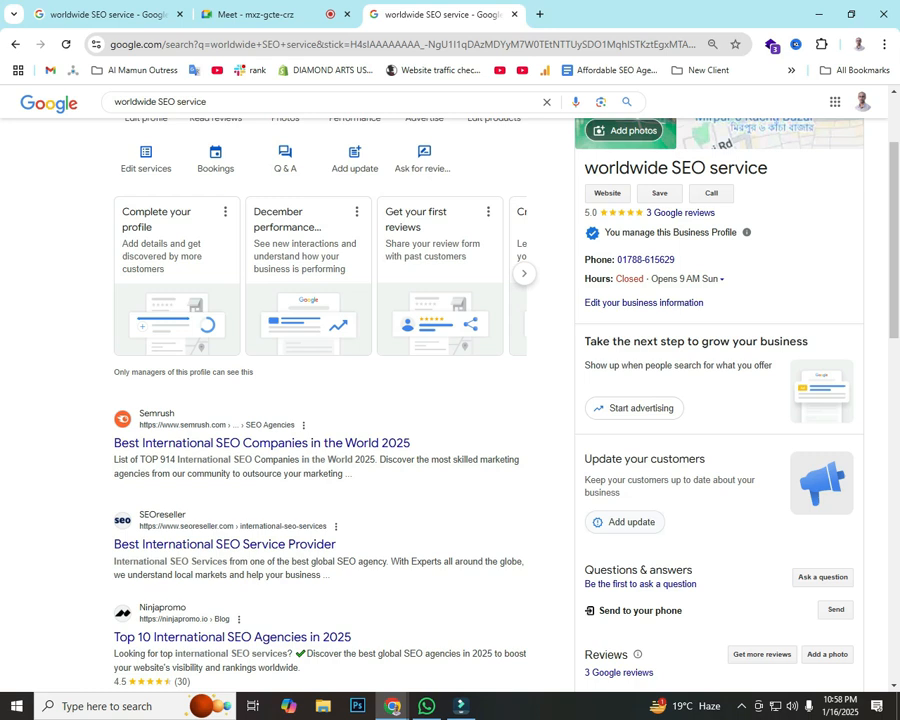
key(Print)
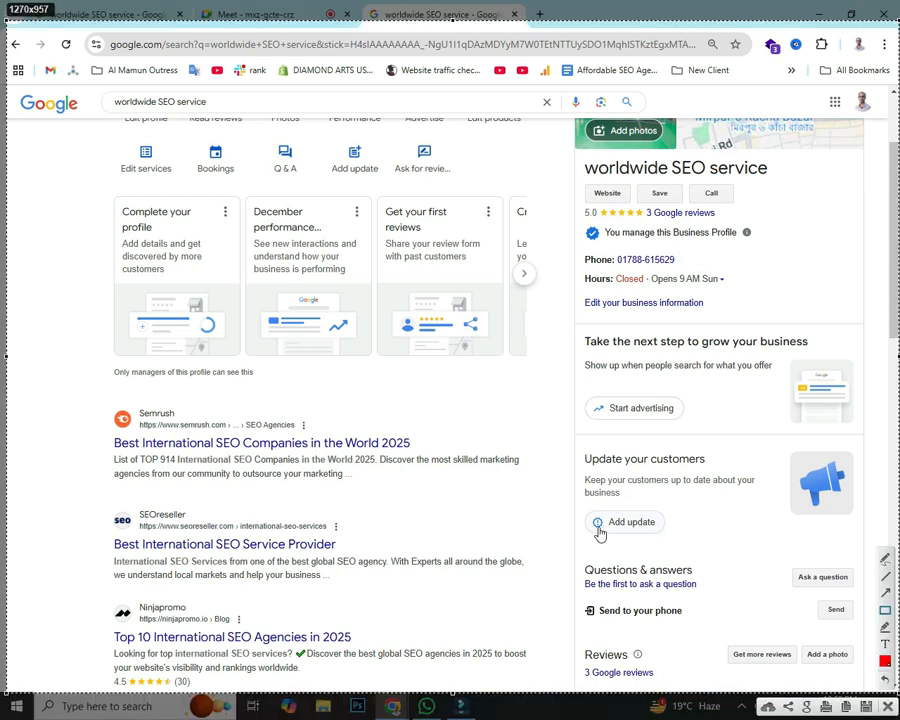
drag(549, 431, 867, 545)
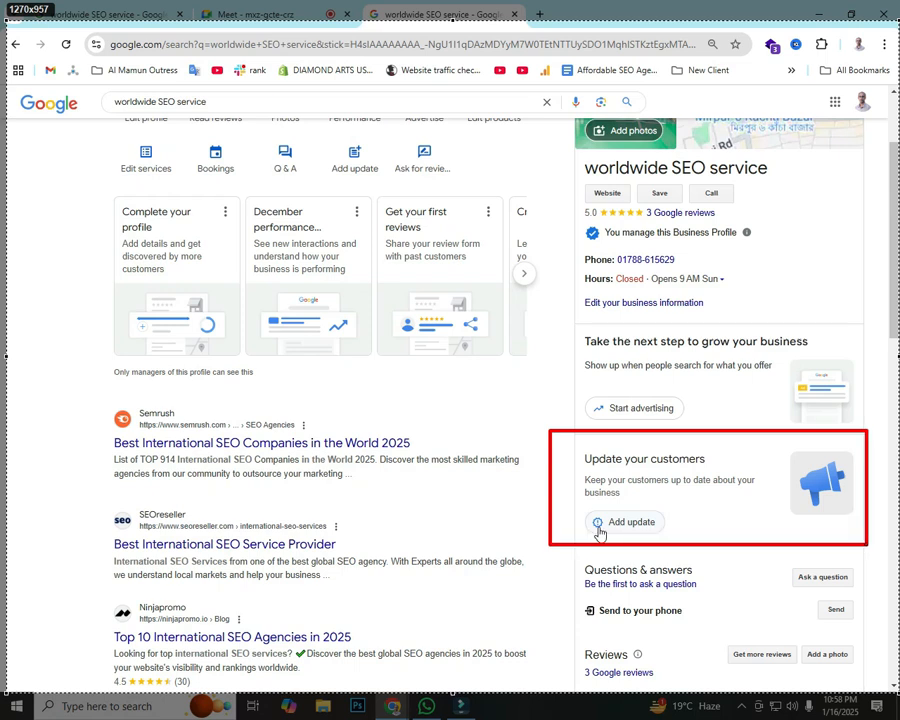
mouse_move(867, 545)
mouse_down()
mouse_move(880, 548)
mouse_move(873, 542)
mouse_up()
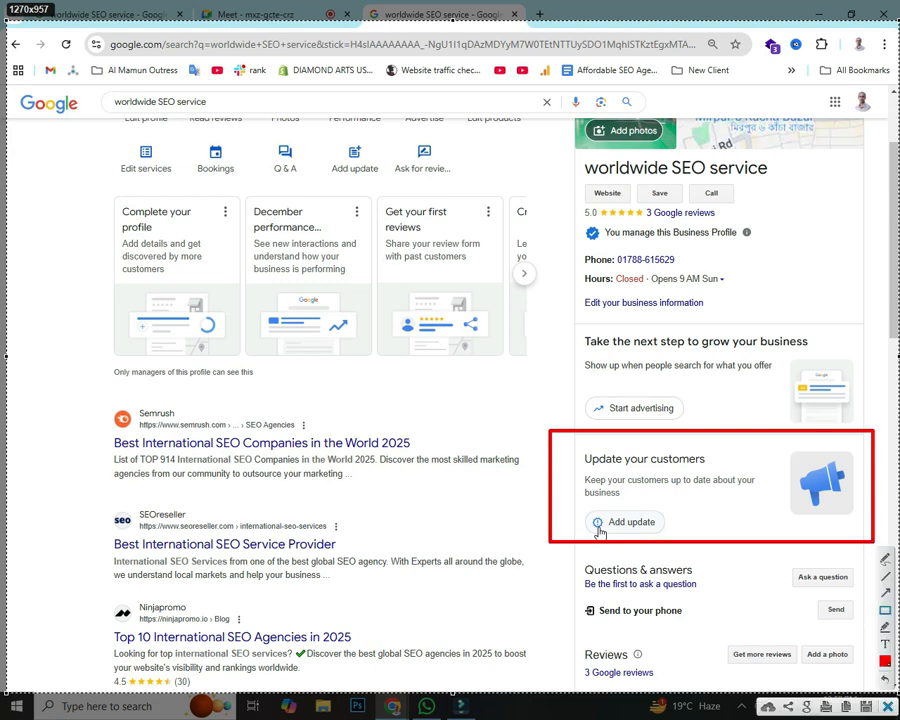
key(ctrl+c)
scroll(450, 400, down, 3)
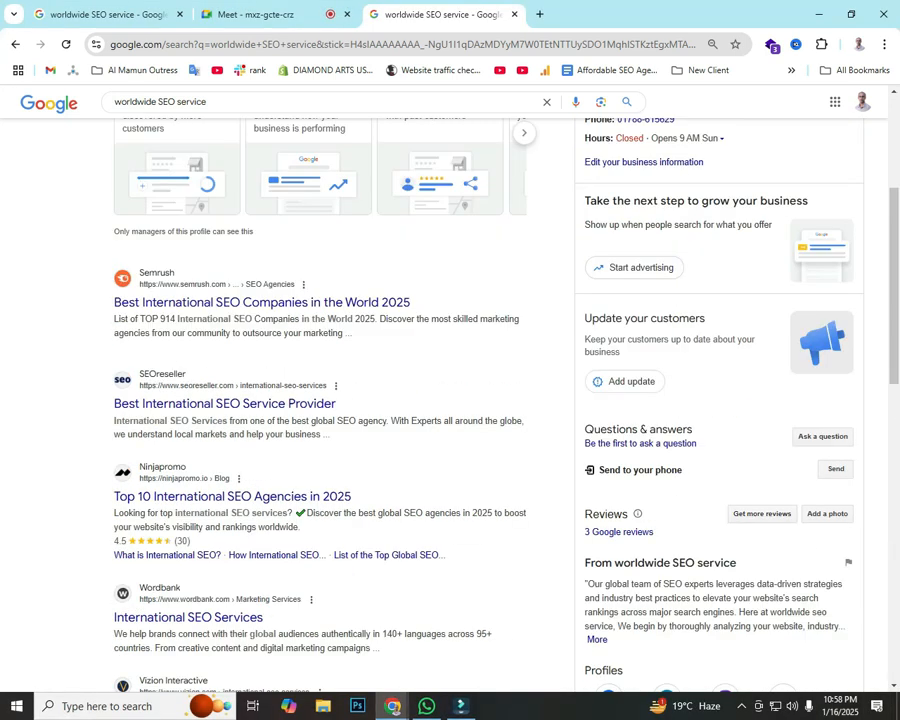
key(Print)
click(885, 610)
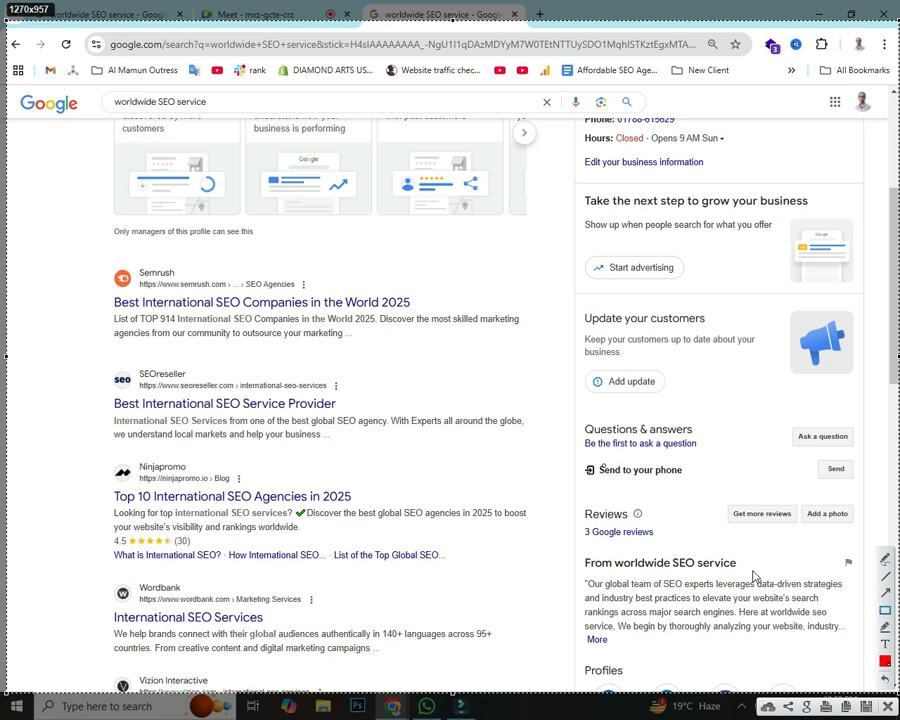
mouse_move(575, 410)
mouse_down()
mouse_move(801, 475)
mouse_move(881, 461)
mouse_up()
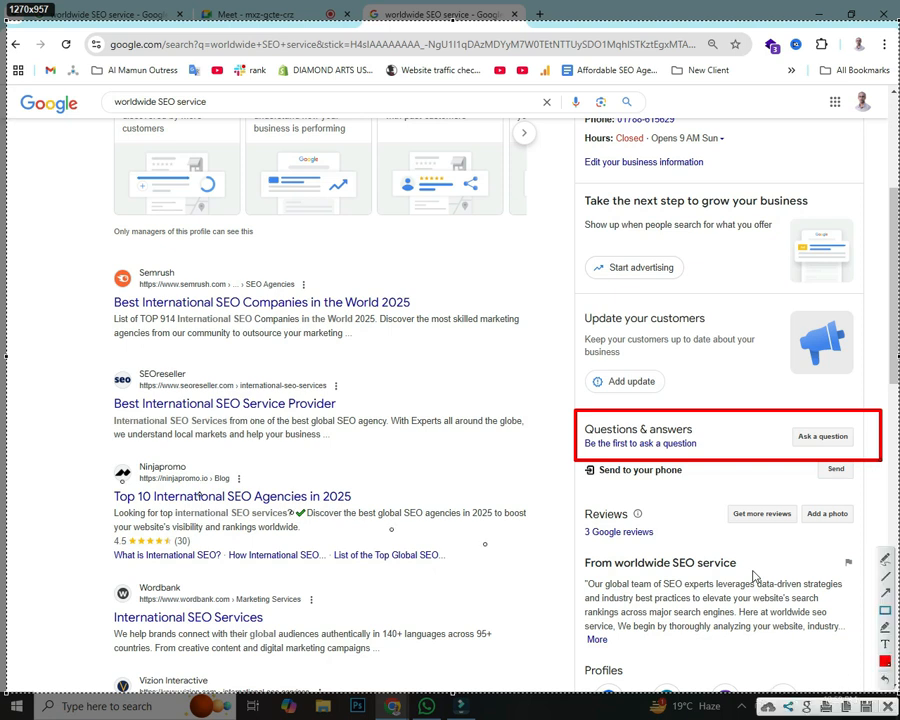
click(888, 706)
scroll(450, 400, up, 3)
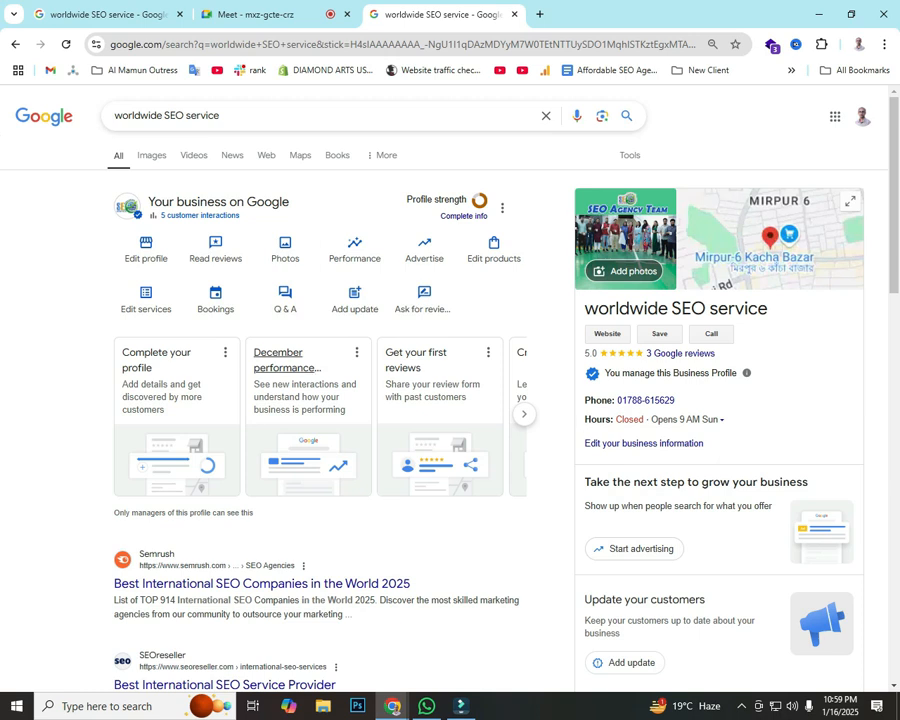
scroll(450, 400, down, 2)
scroll(450, 400, up, 2)
scroll(720, 300, down, 3)
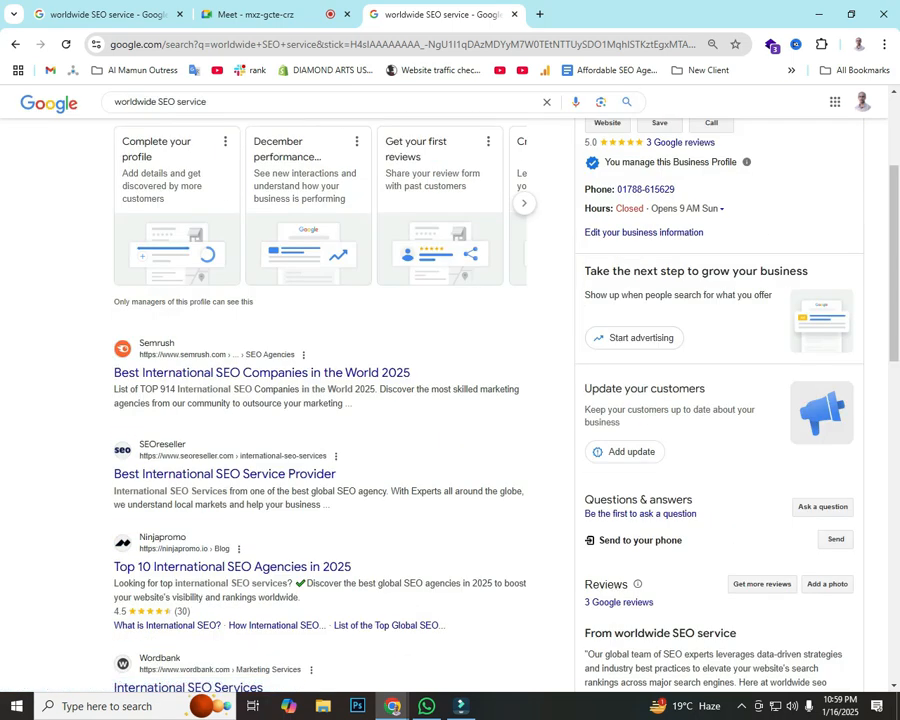
key(Print)
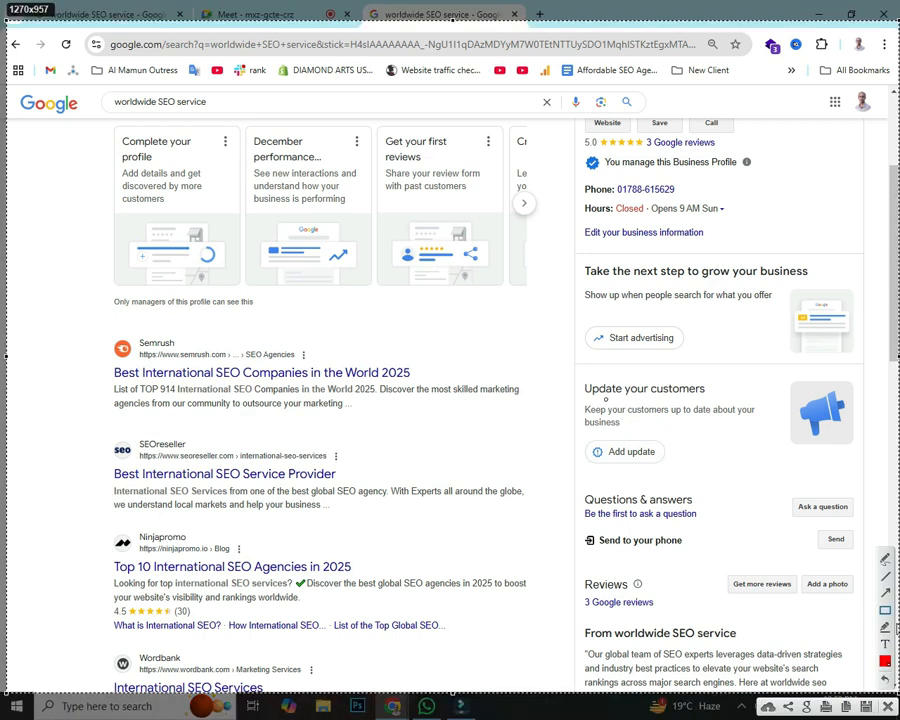
mouse_move(563, 363)
mouse_down()
mouse_move(776, 474)
mouse_move(870, 488)
mouse_move(878, 477)
mouse_up()
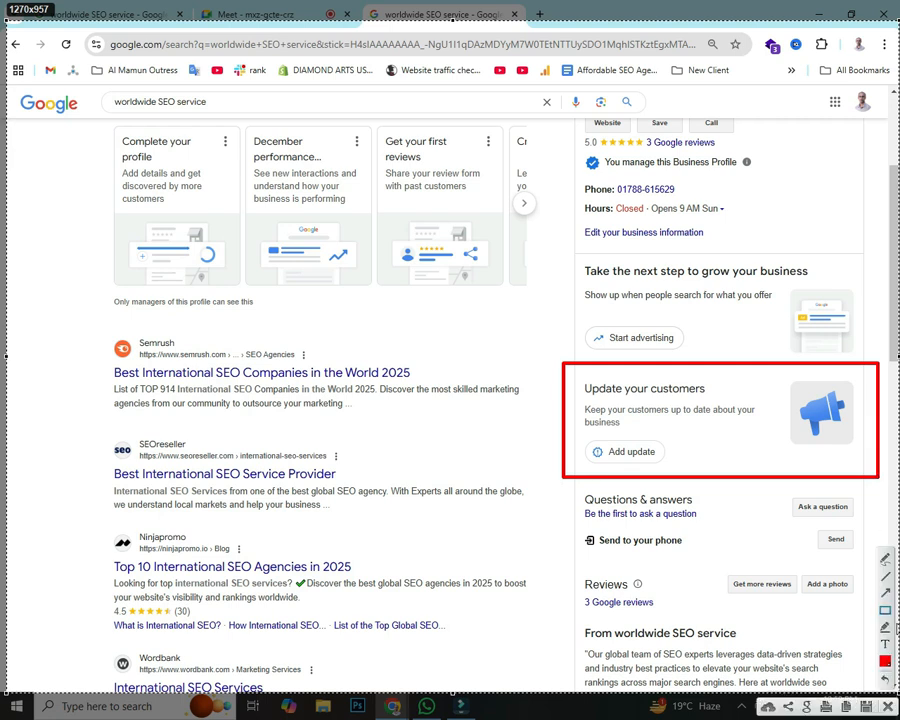
drag(262, 606, 588, 460)
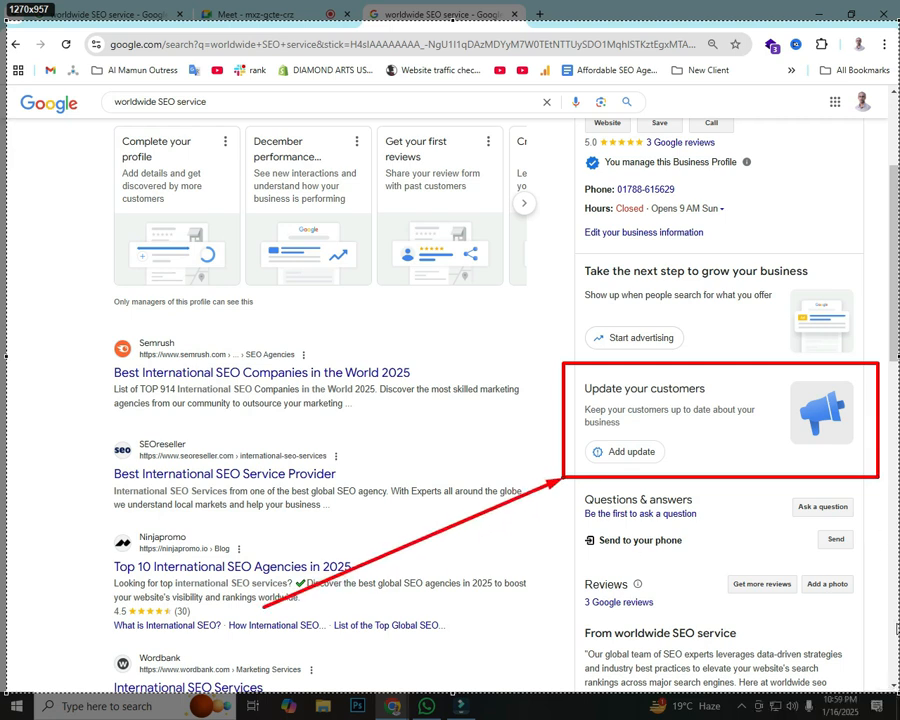
drag(410, 226, 572, 380)
drag(757, 512, 672, 460)
click(879, 699)
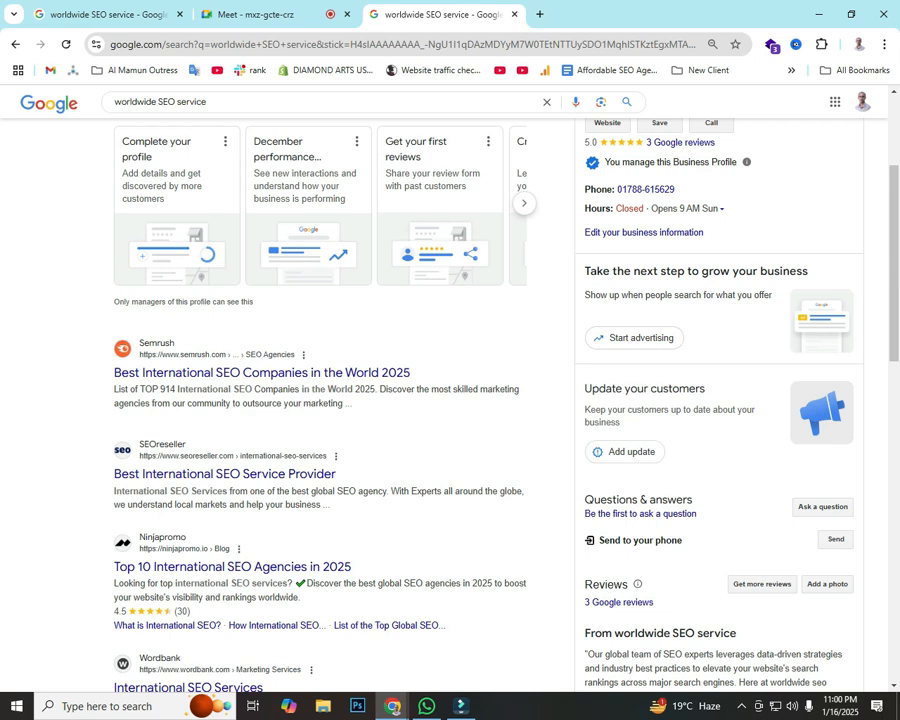
drag(585, 388, 705, 388)
click(708, 391)
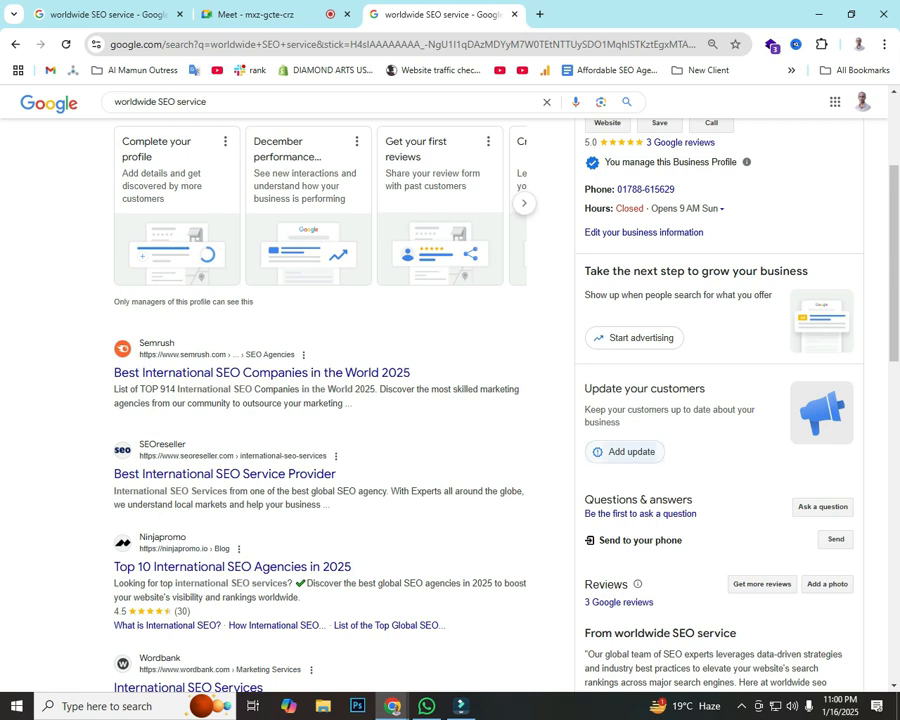
click(625, 452)
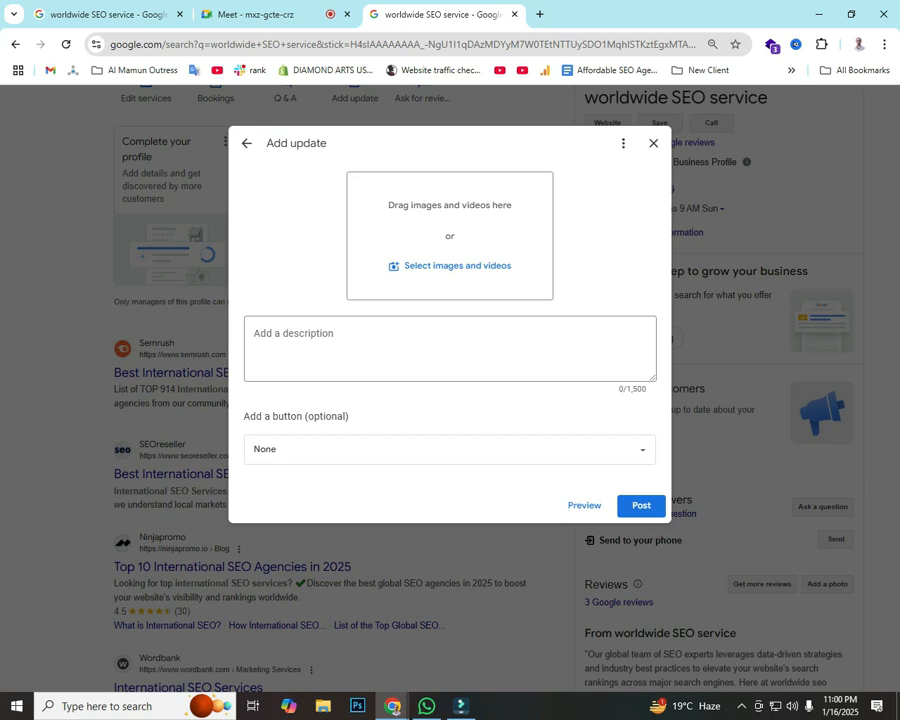
key(Print)
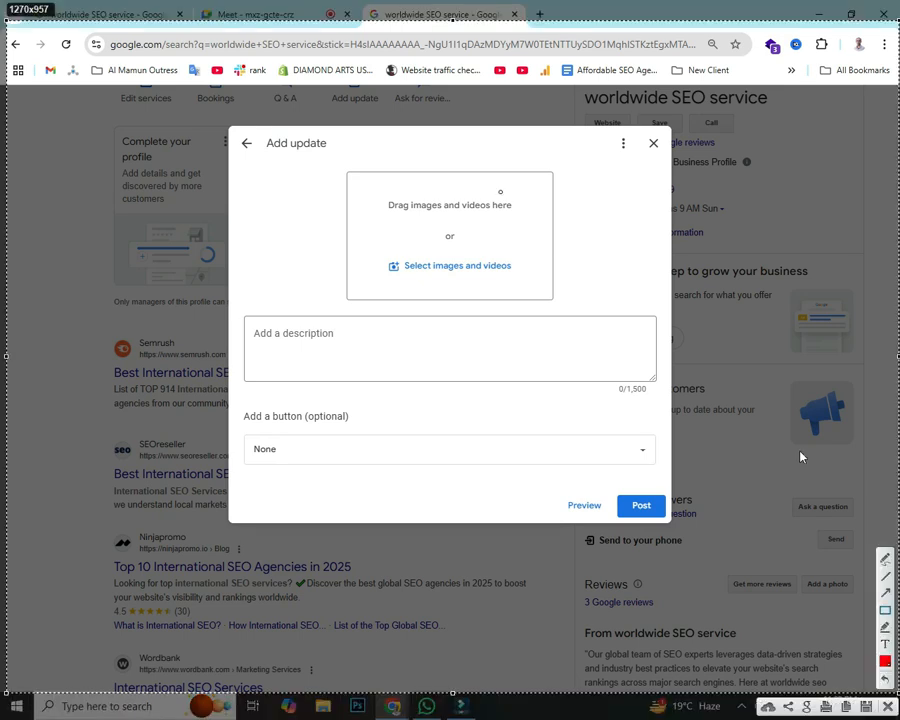
mouse_move(321, 159)
mouse_down()
mouse_move(545, 286)
mouse_move(617, 306)
mouse_up()
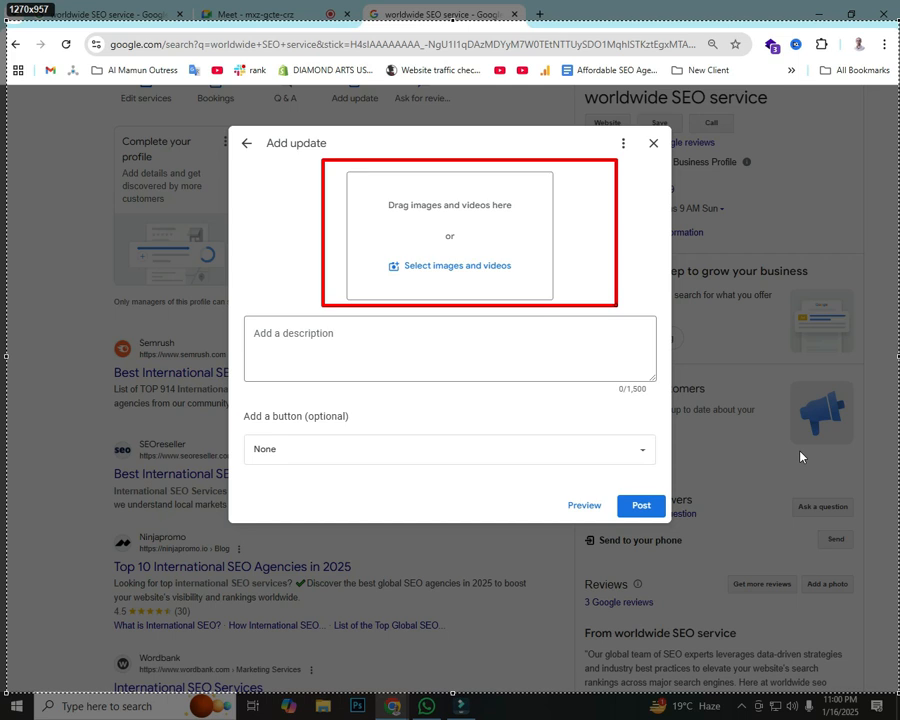
drag(235, 308, 662, 393)
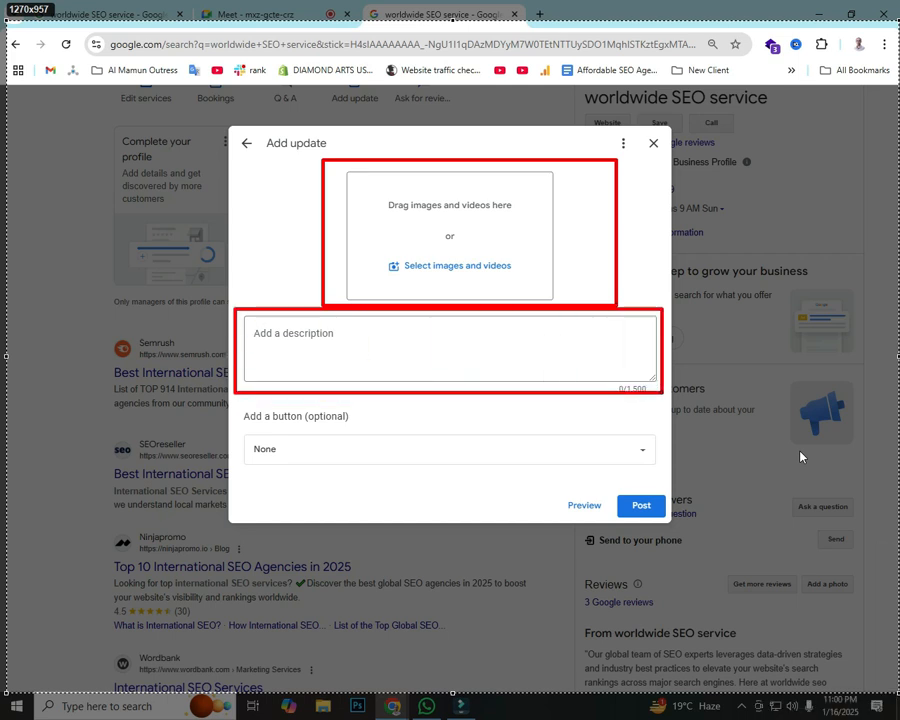
mouse_move(243, 410)
mouse_down()
mouse_move(418, 454)
mouse_move(626, 488)
mouse_move(663, 482)
mouse_up()
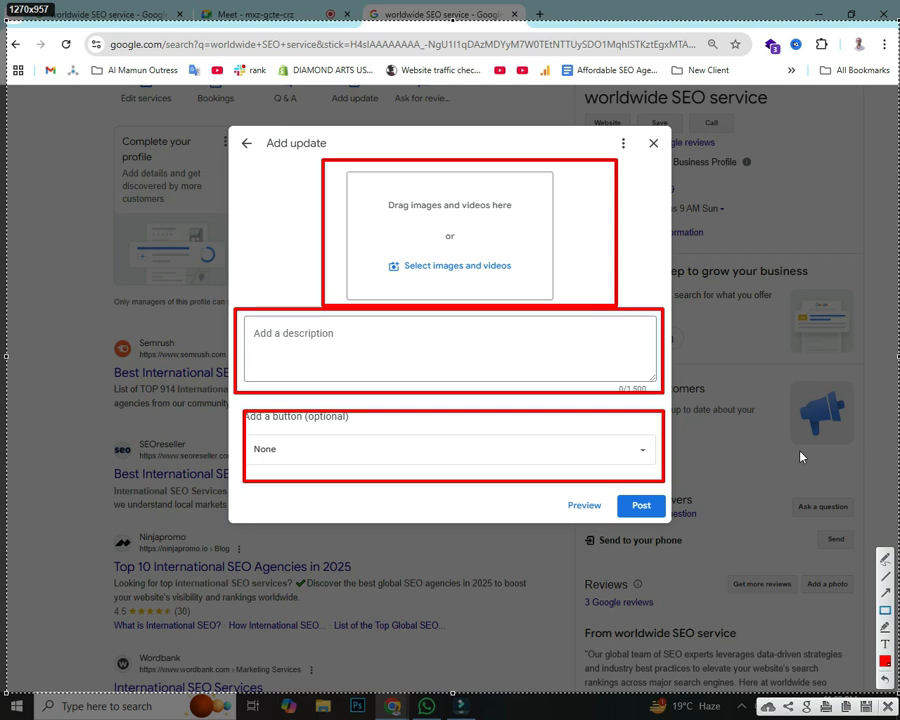
mouse_move(795, 533)
mouse_down()
mouse_move(558, 257)
mouse_move(535, 283)
mouse_up()
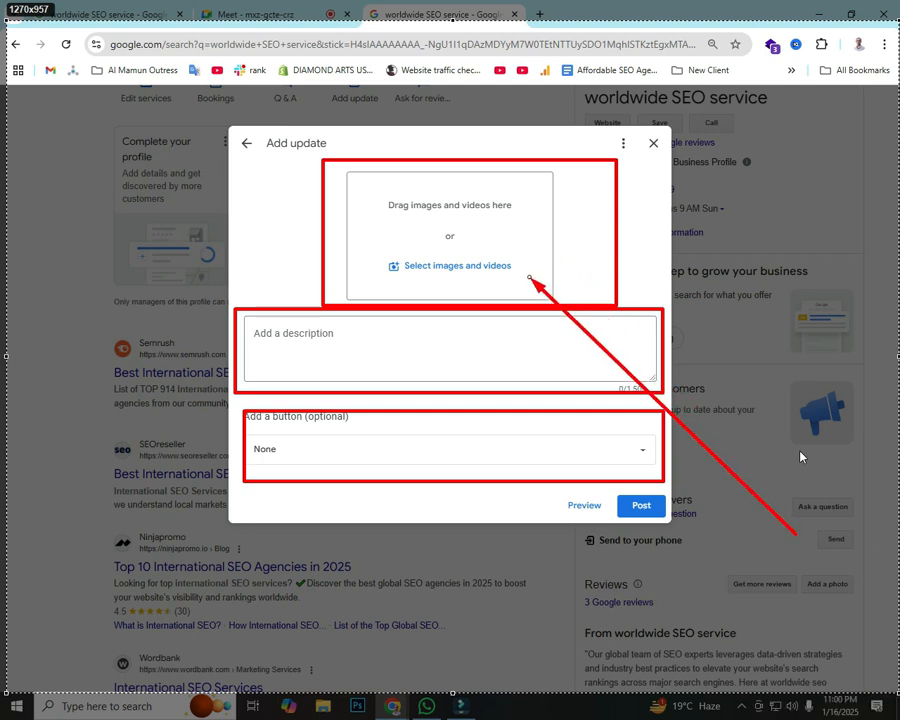
mouse_move(63, 310)
mouse_down()
mouse_move(231, 285)
mouse_move(398, 283)
mouse_up()
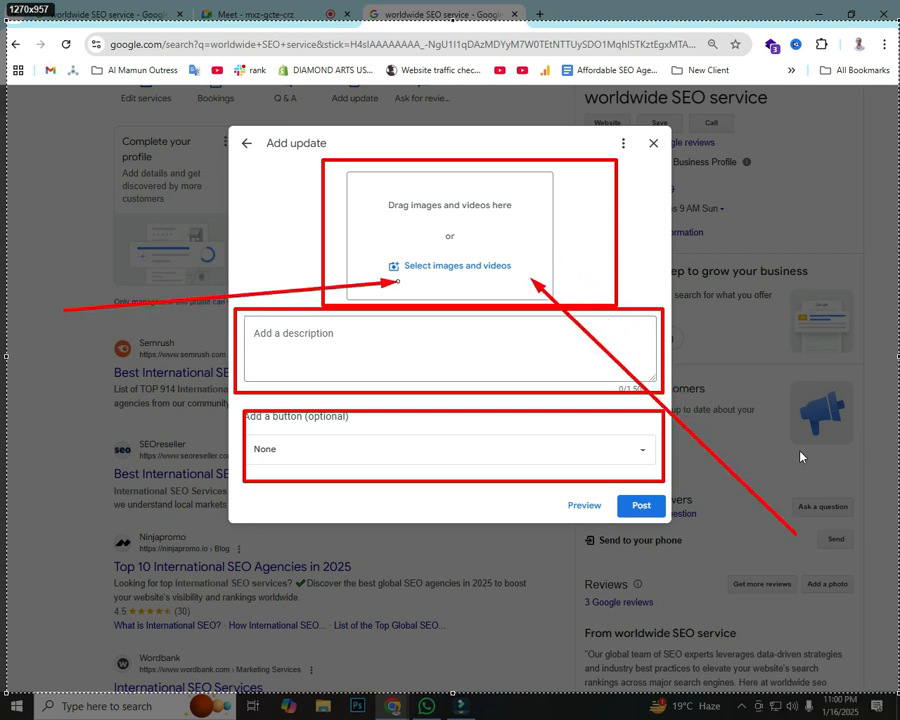
key(Escape)
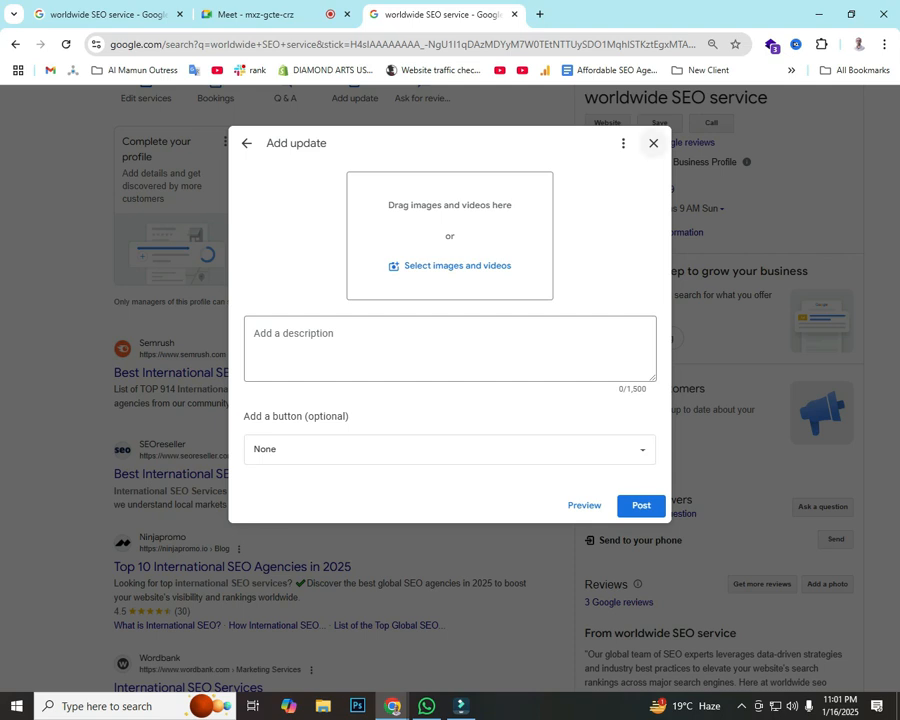
key(Escape)
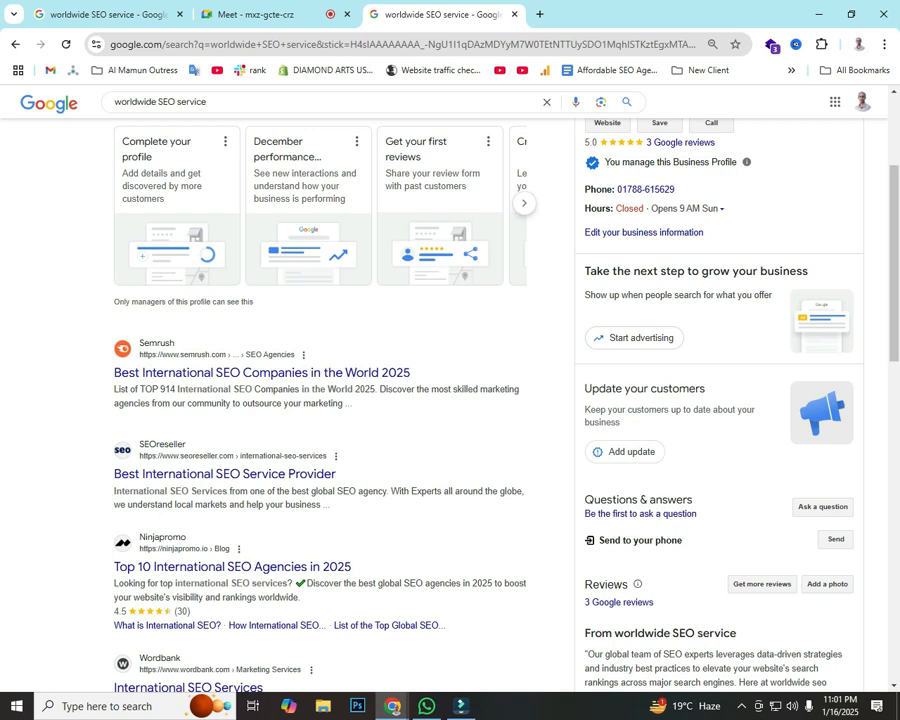
Step: Switch Chrome to the 'seo tools bd' profile
click(858, 44)
scroll(700, 445, down, 3)
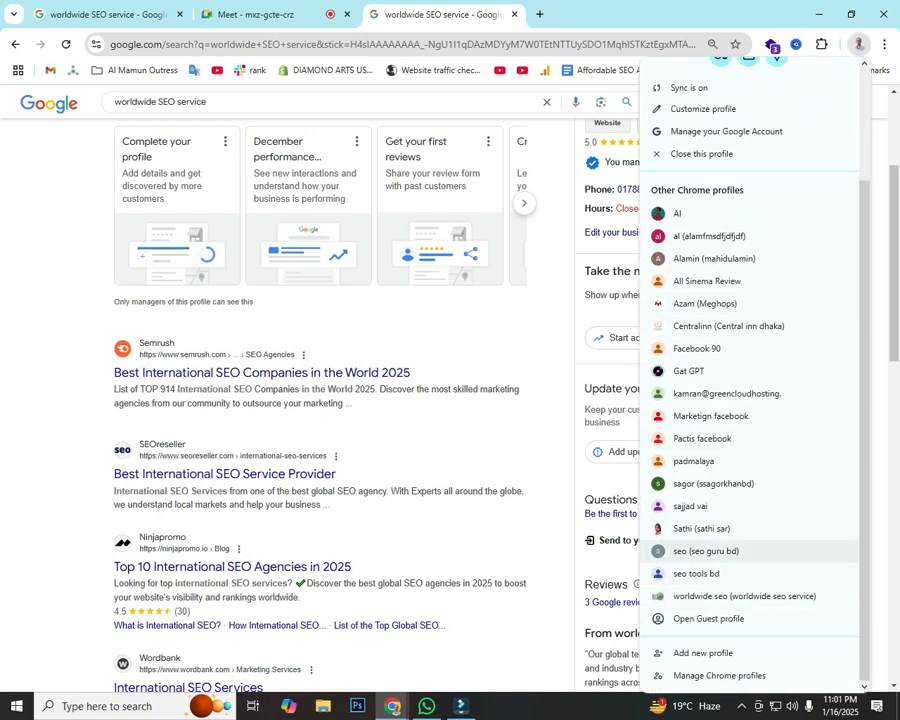
click(700, 573)
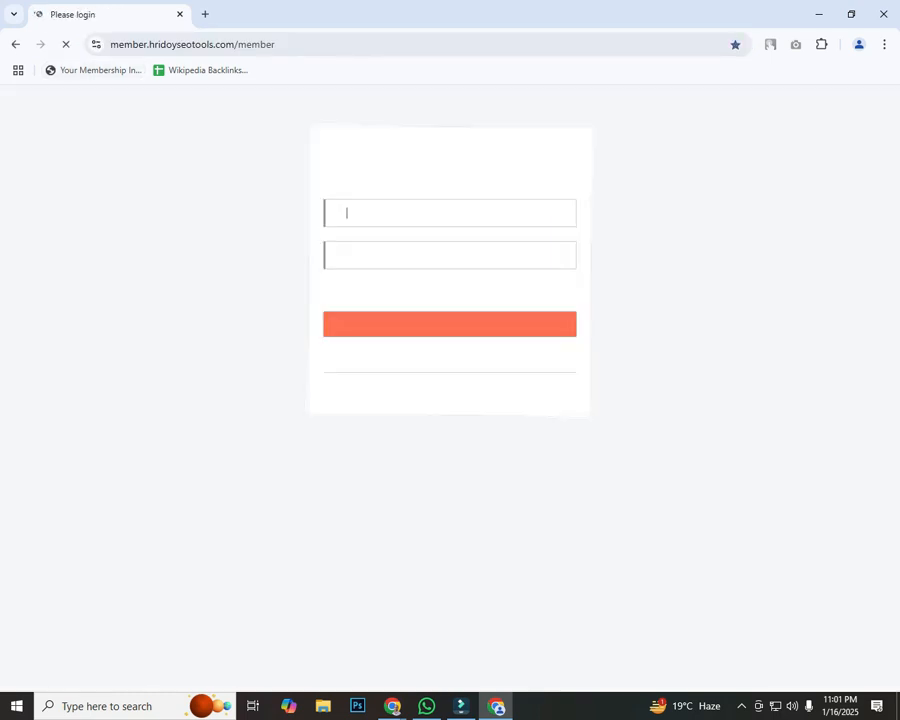
Step: Log in to the membership site with the saved username and password, then open Canva access
key(Down)
key(Down)
key(Down)
key(Return)
key(Tab)
text(••••••••••)
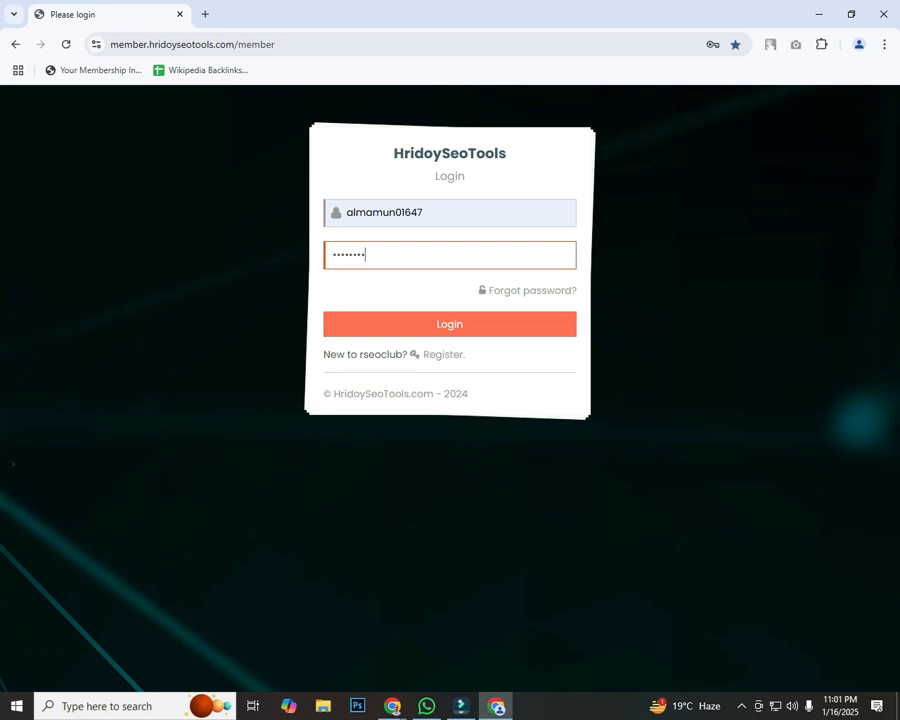
key(Return)
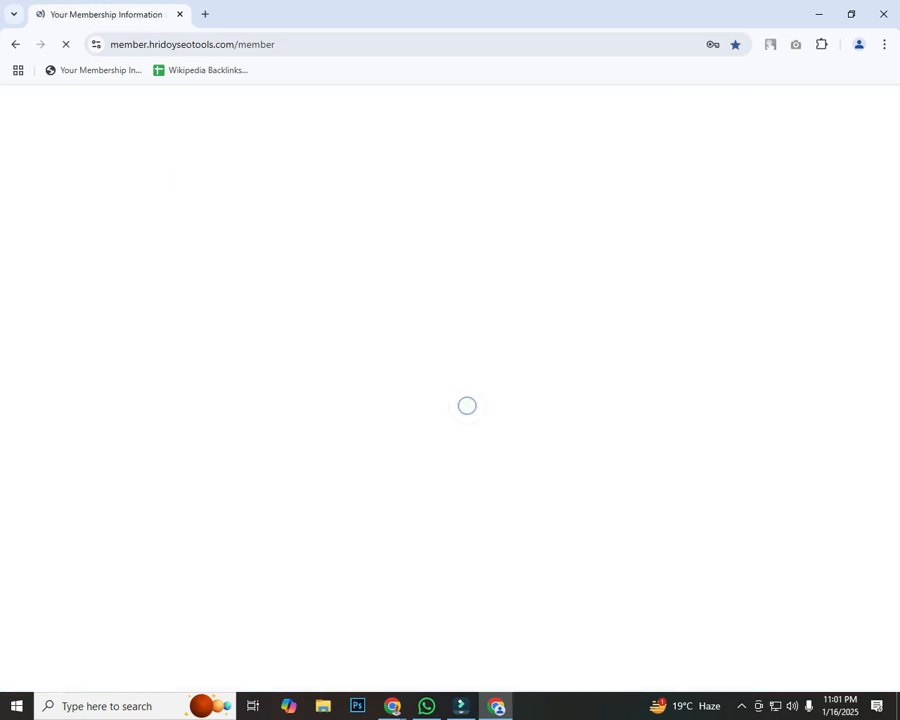
click(772, 534)
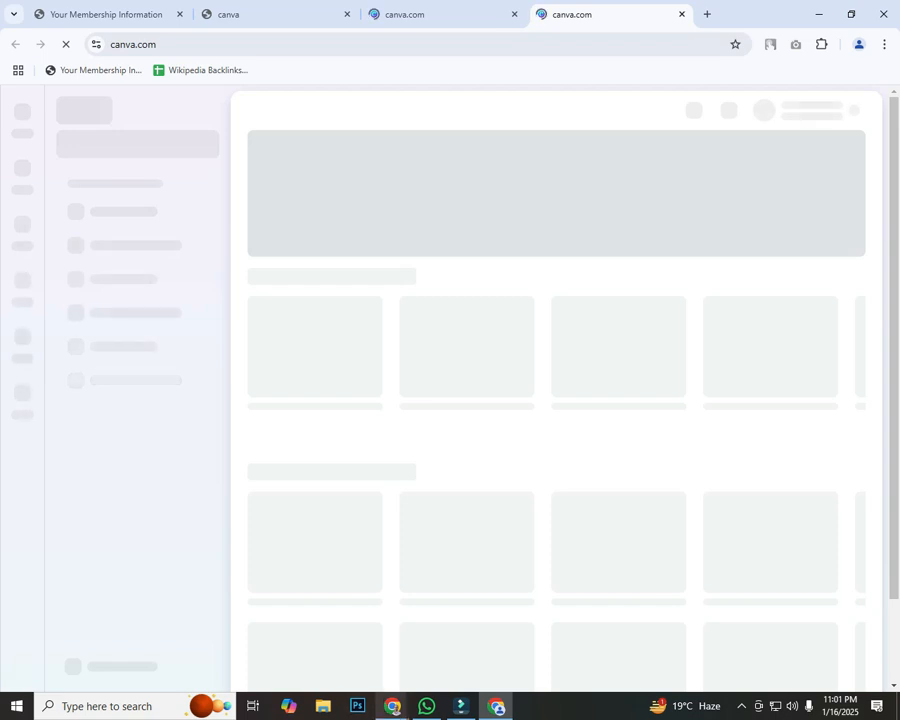
Step: Search Canva templates for 'gmb video'
click(393, 706)
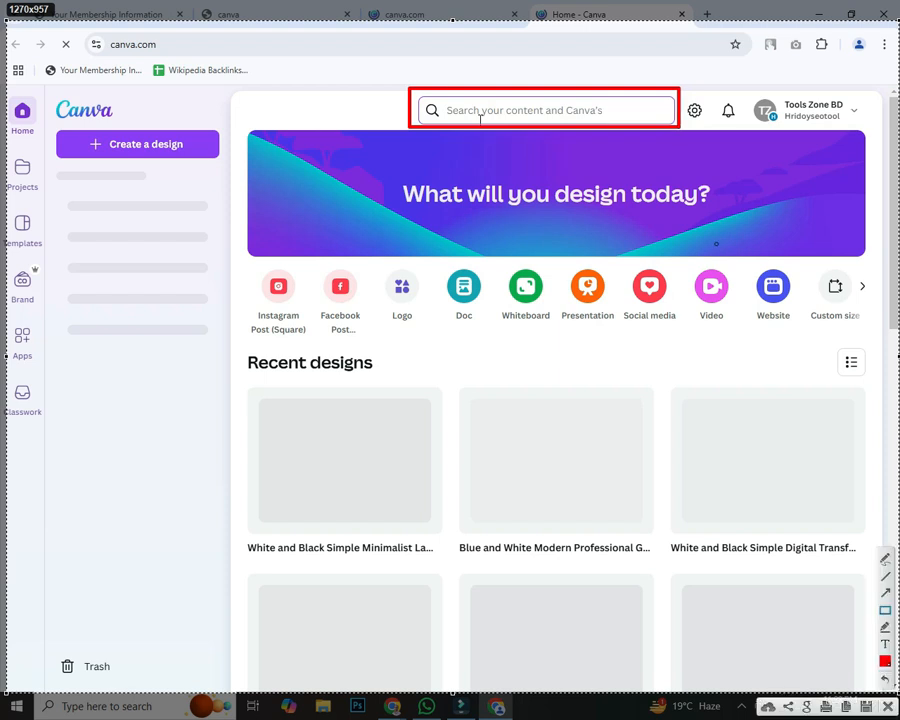
click(480, 117)
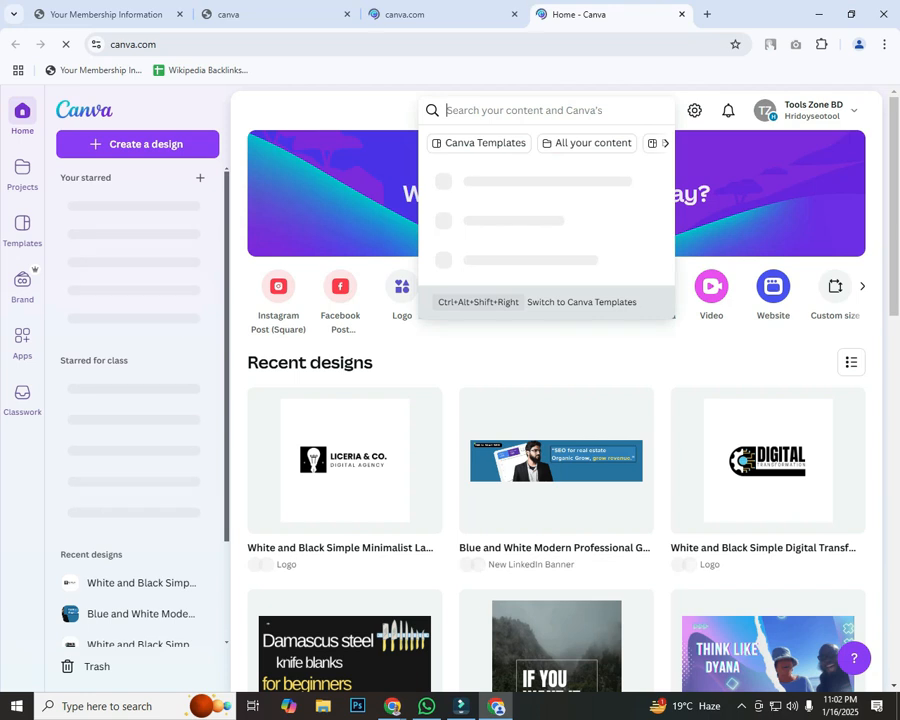
text(g)
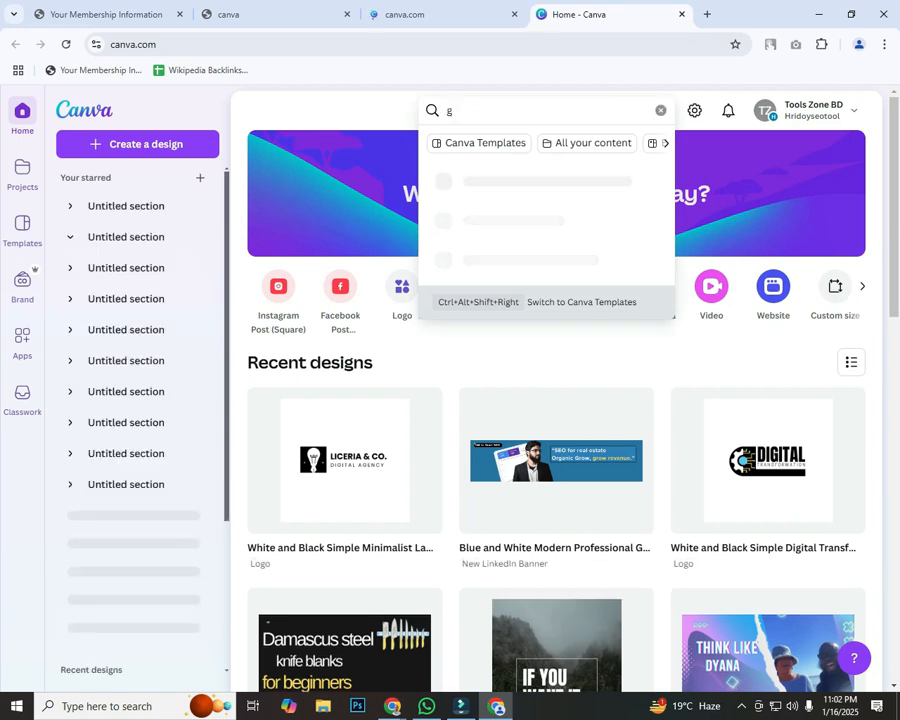
text(mb video)
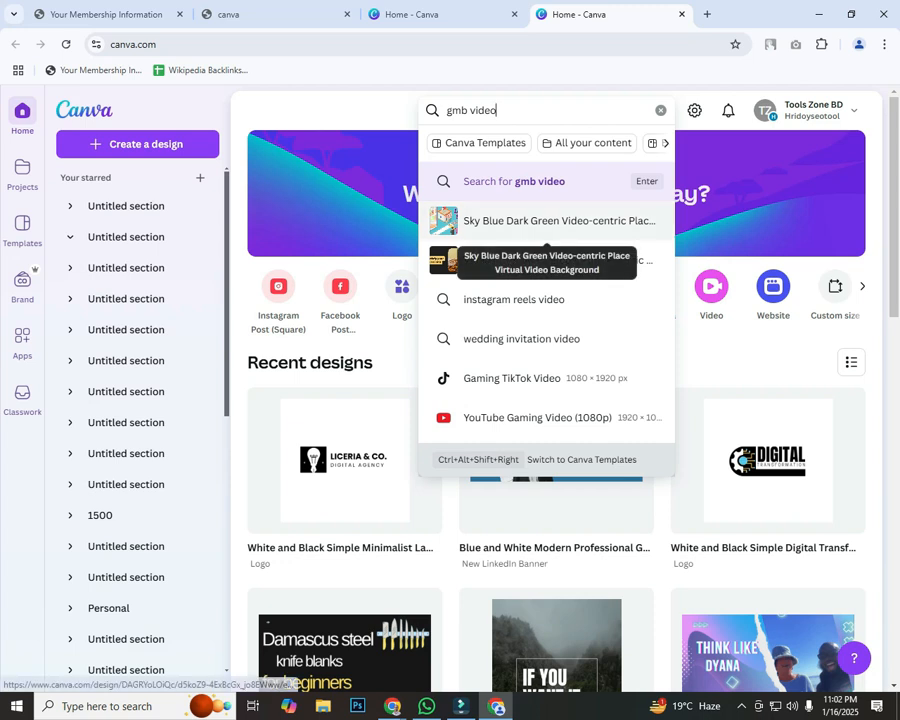
scroll(520, 225, down, 1)
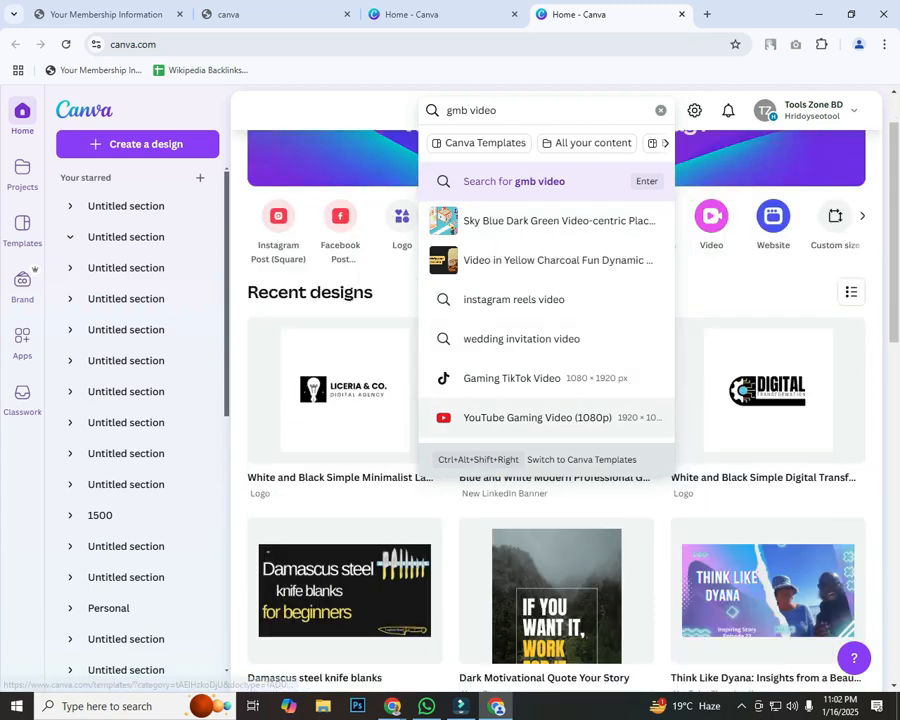
scroll(540, 417, up, 1)
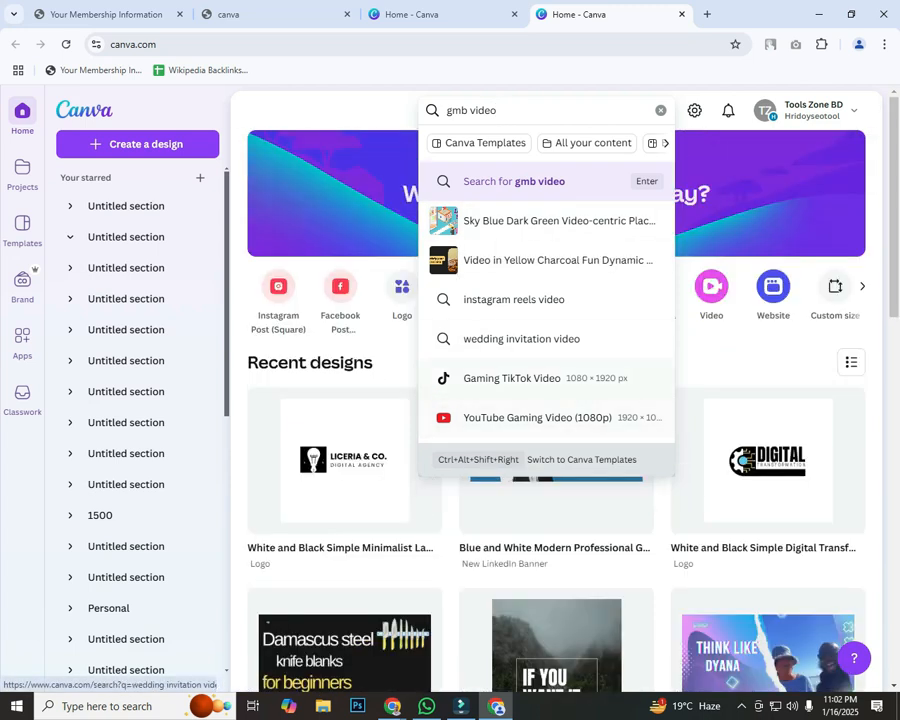
Step: Change the search to 'google my business video', correcting the misspelled 'bussiness'
key(ctrl+a)
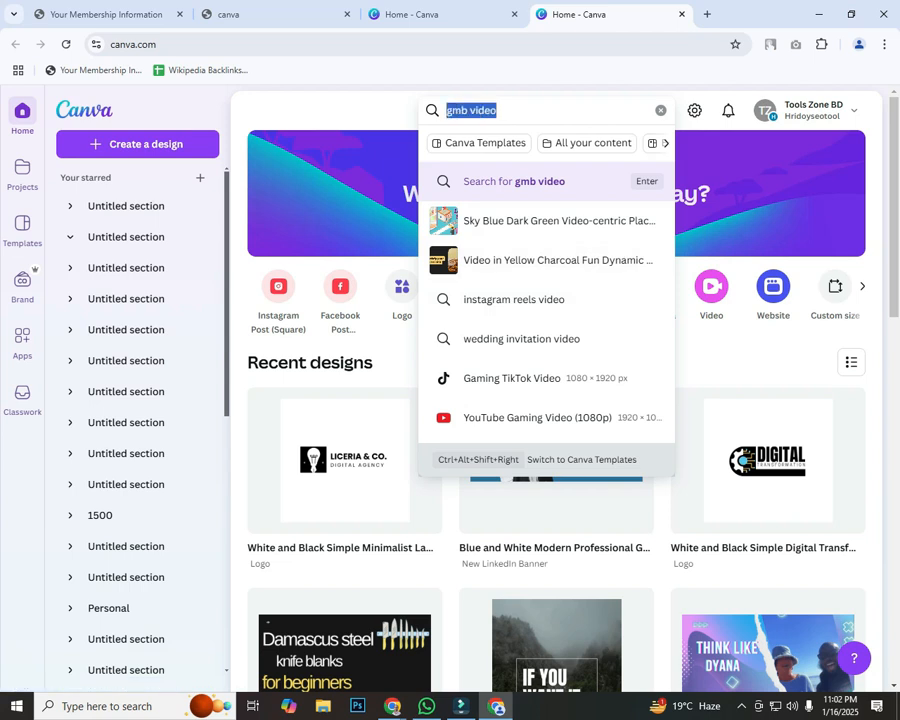
text(googl)
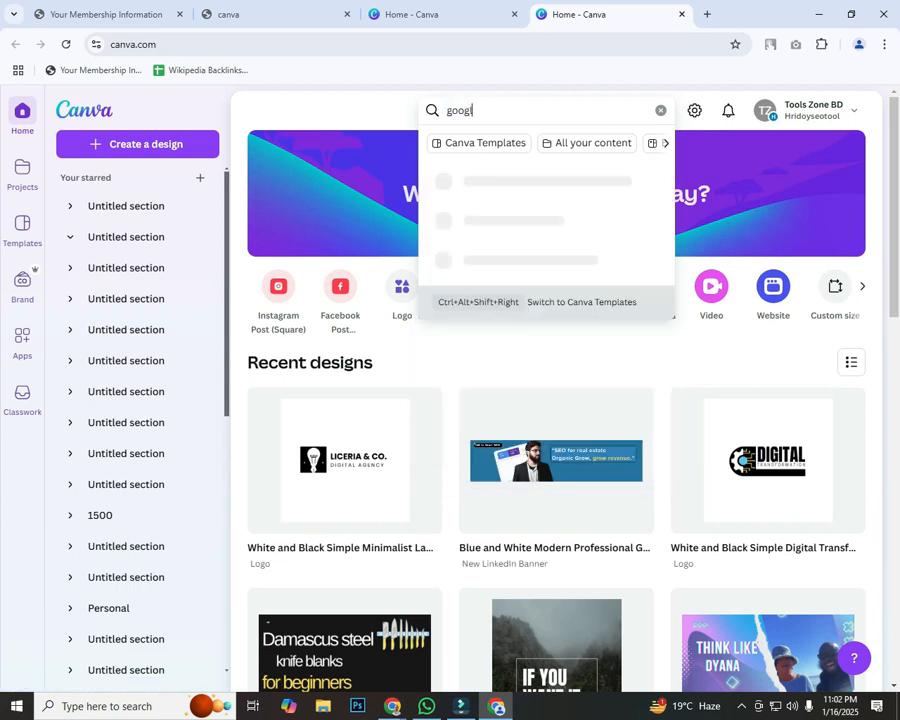
text(e my bussiness)
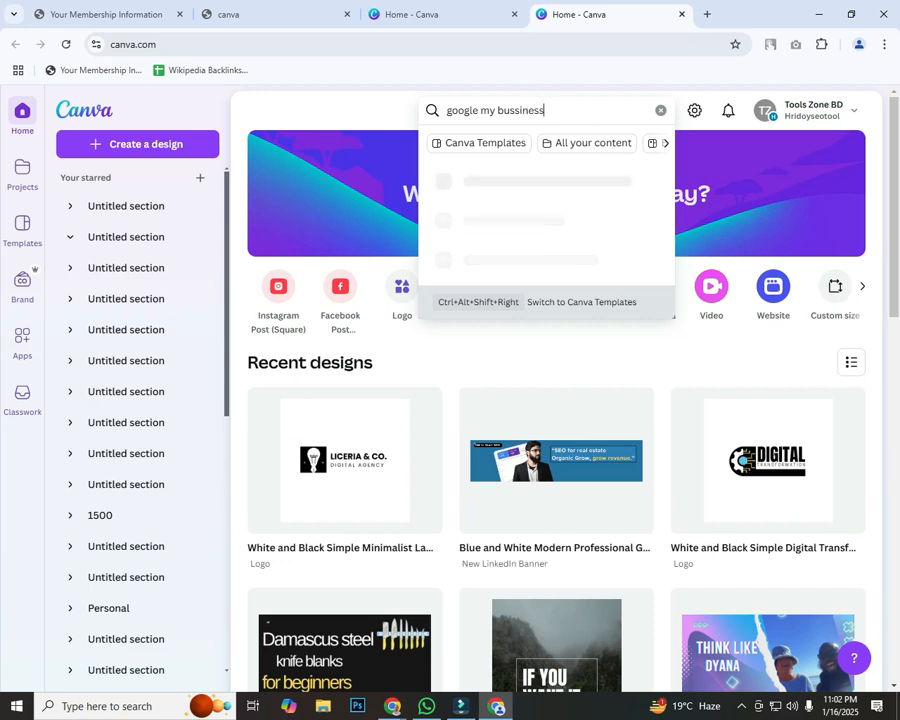
text( video)
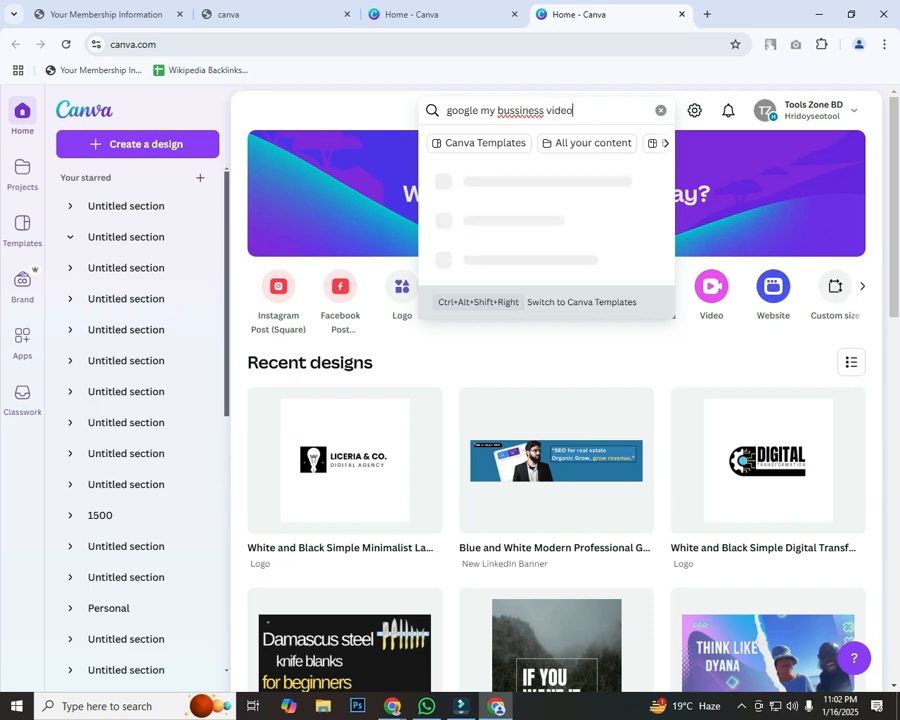
right_click(512, 112)
click(540, 126)
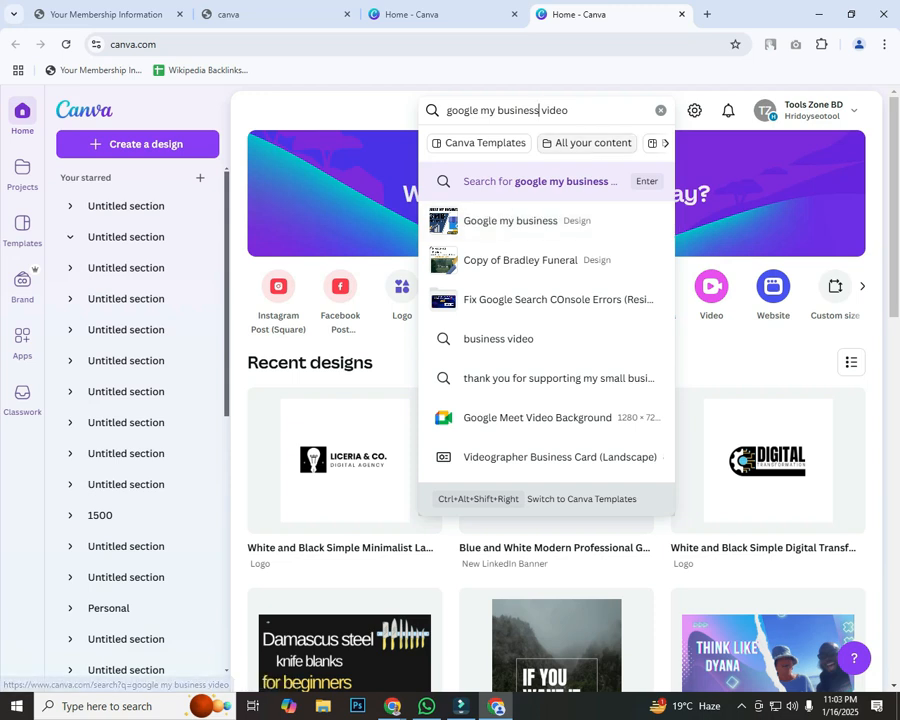
key(Print)
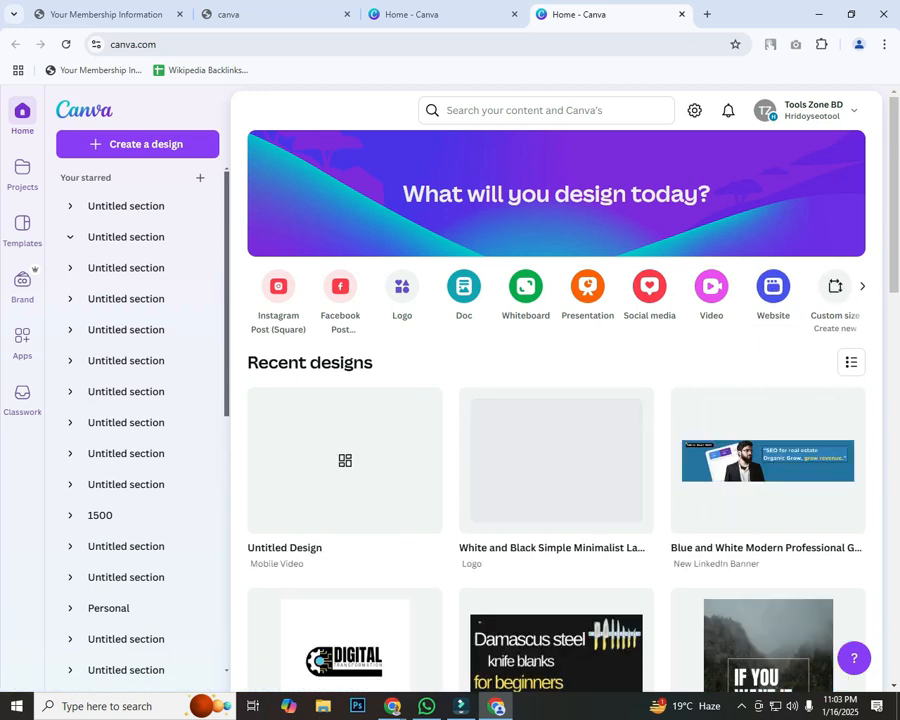
Step: Create a custom-size design of 1080 × 1920 px, replacing an initial 500 × 500 entry
click(835, 290)
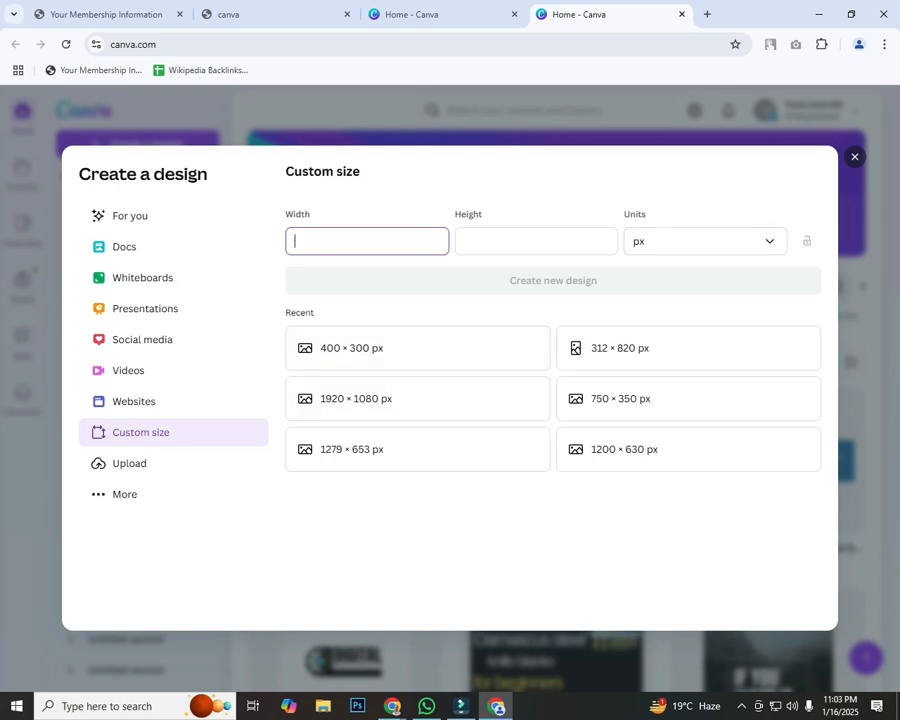
text(500)
click(537, 241)
text(500)
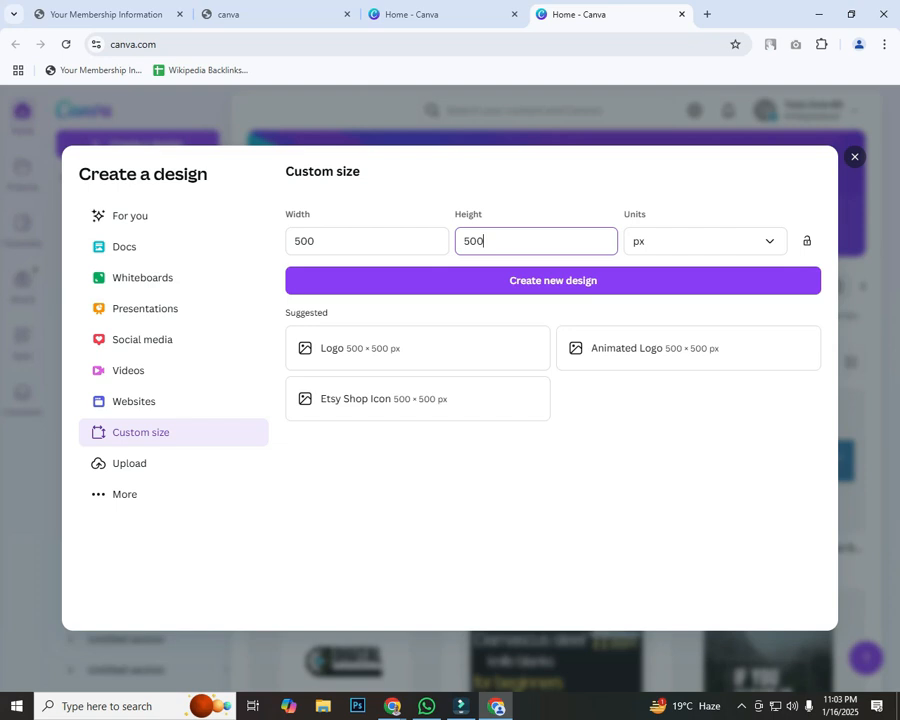
click(340, 241)
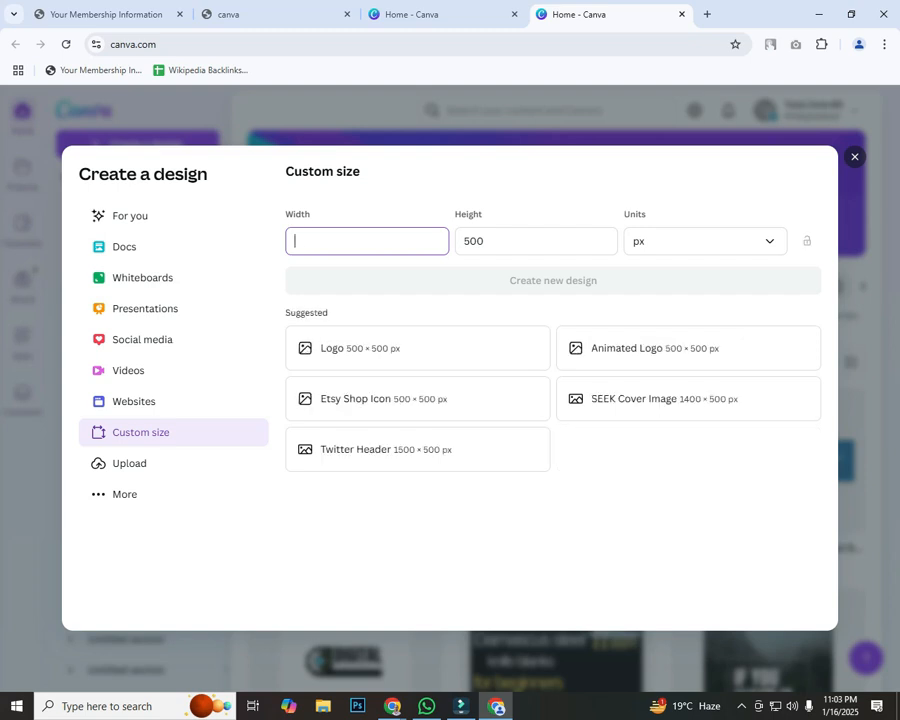
text(1080)
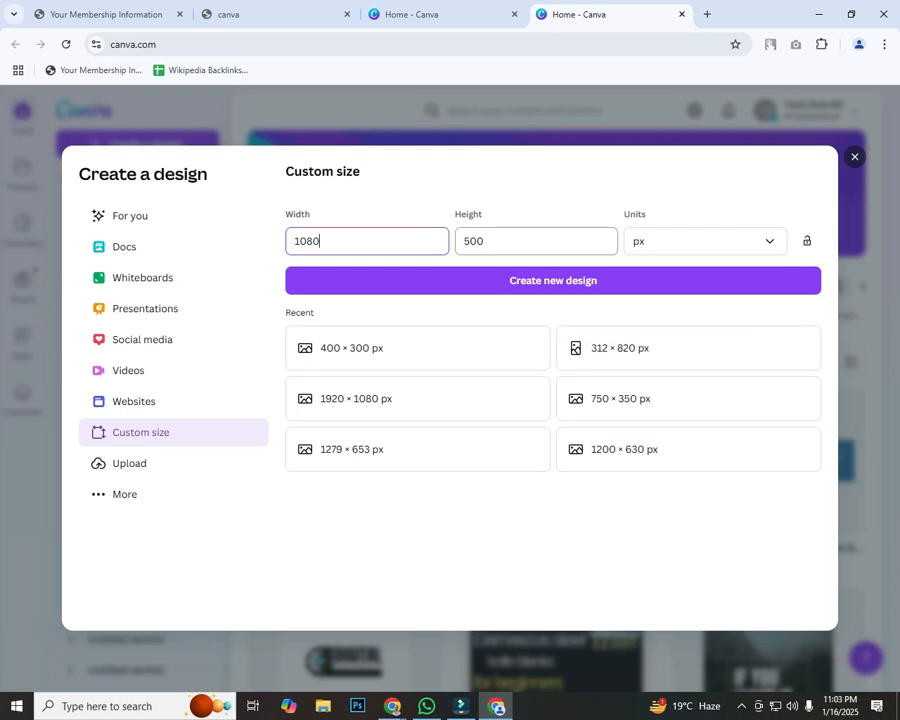
key(Tab)
text(192)
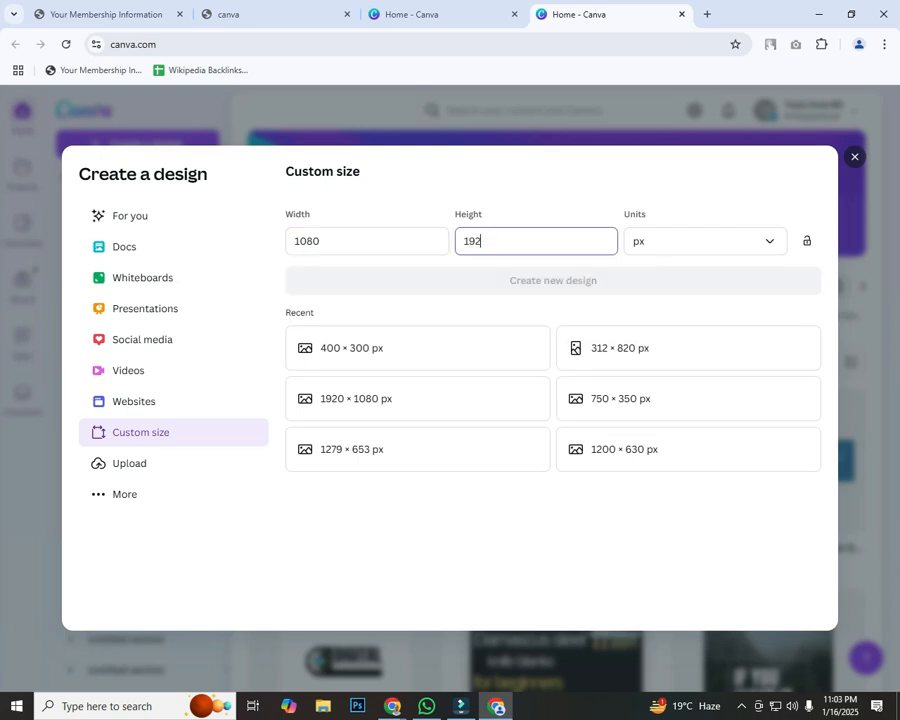
text(0)
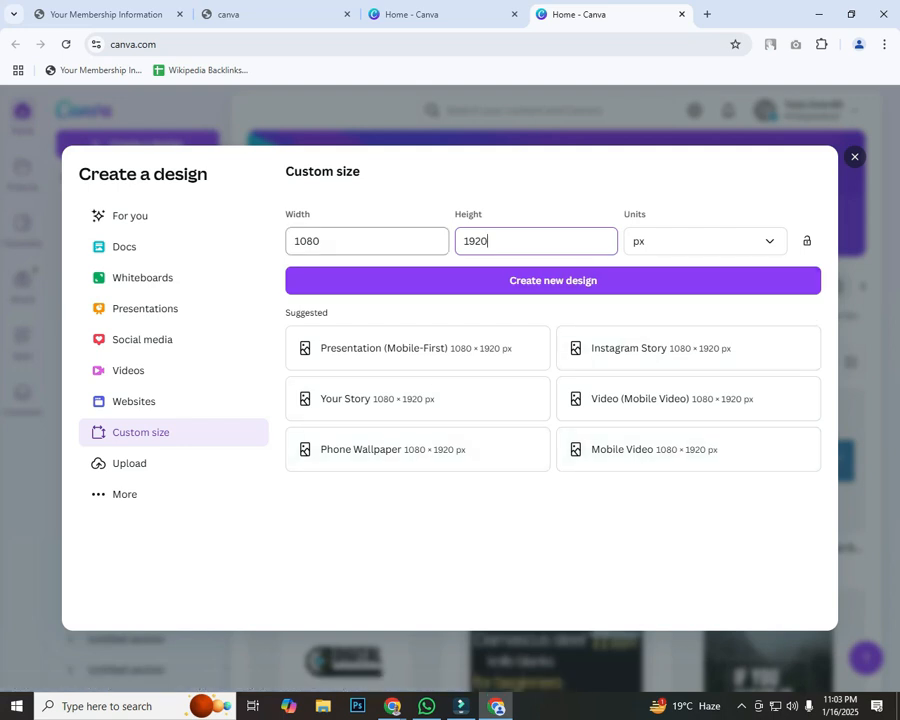
click(366, 241)
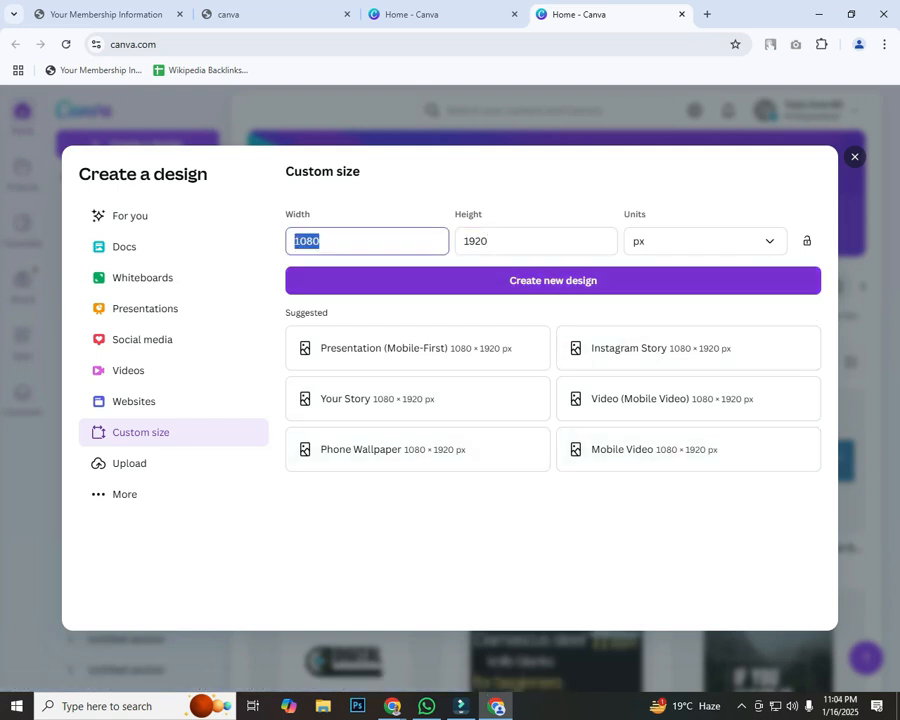
click(553, 281)
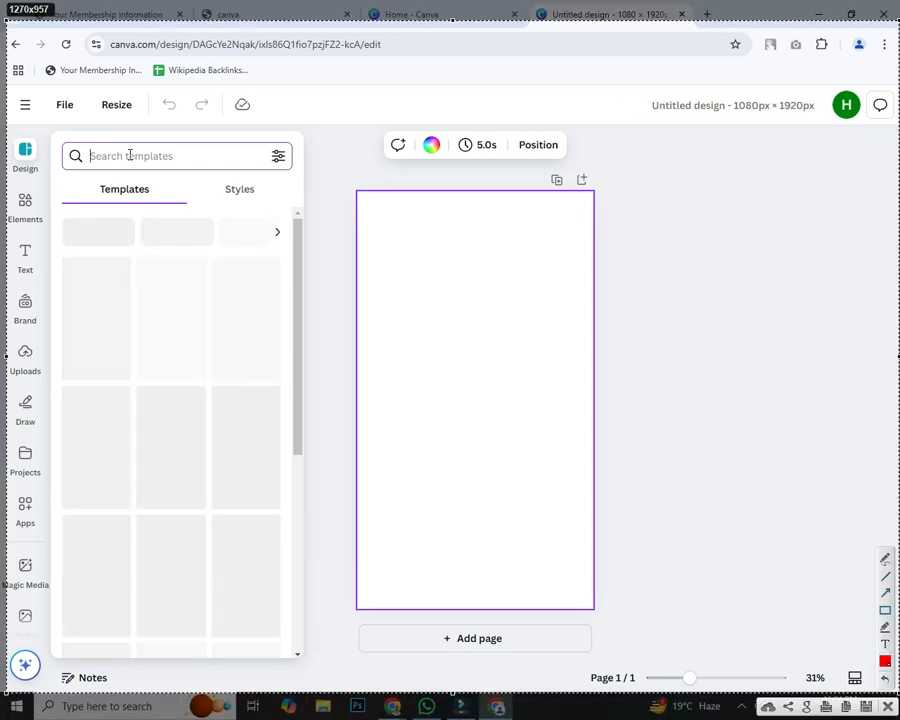
mouse_move(52, 132)
mouse_down()
mouse_move(96, 150)
mouse_move(272, 173)
mouse_up()
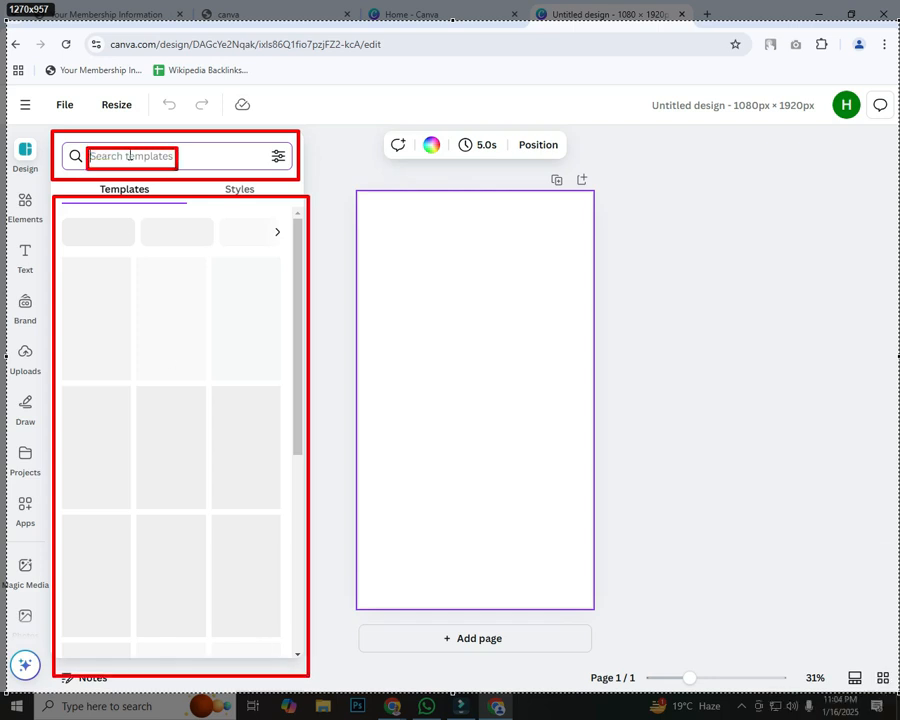
drag(80, 222, 128, 291)
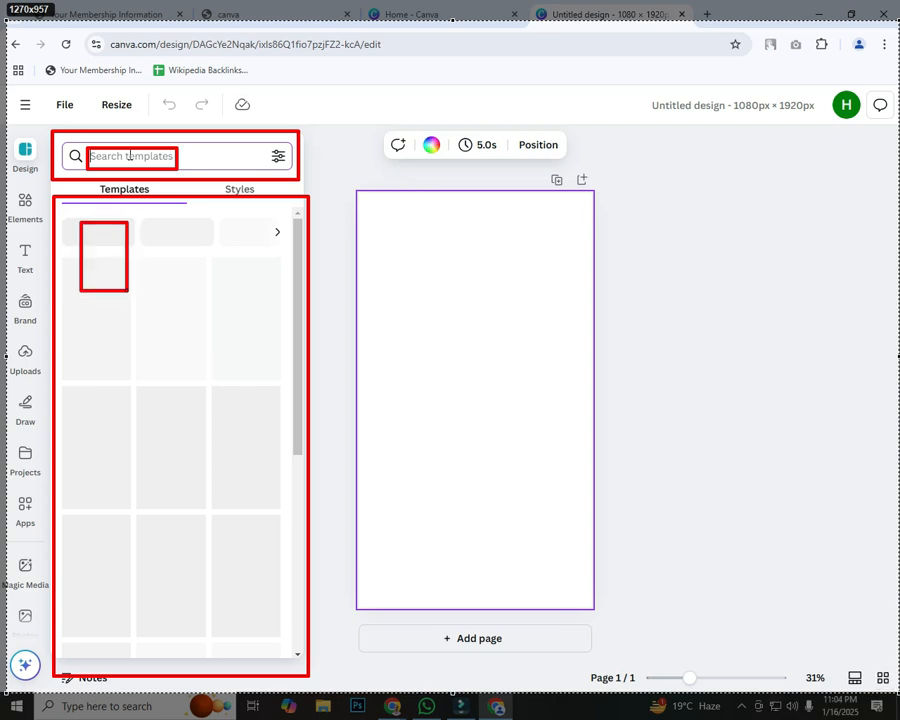
drag(158, 228, 210, 305)
drag(242, 241, 290, 326)
drag(80, 350, 126, 417)
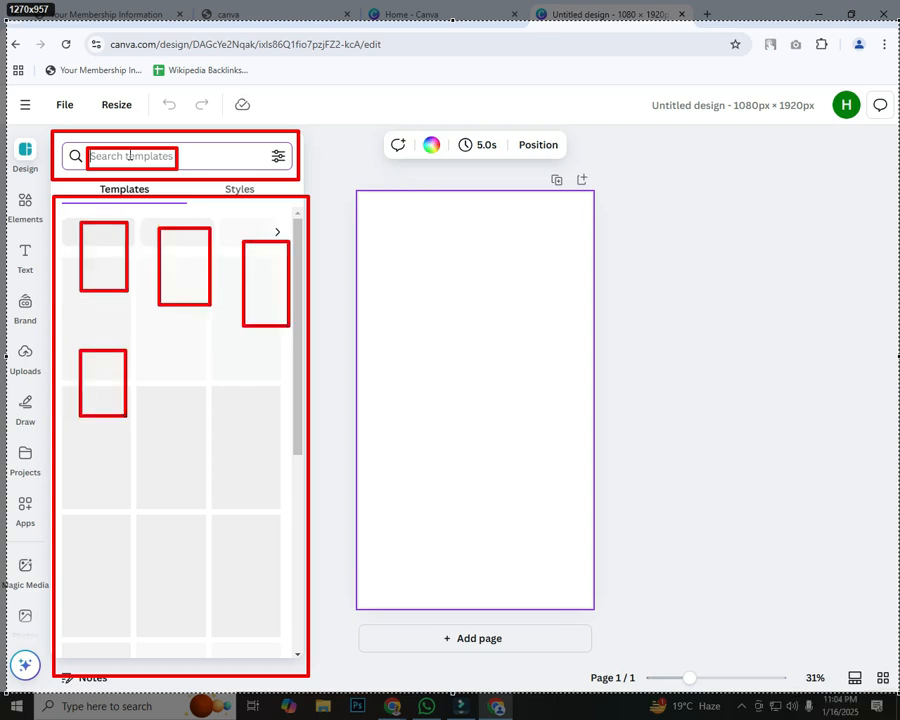
drag(178, 385, 254, 478)
key(Escape)
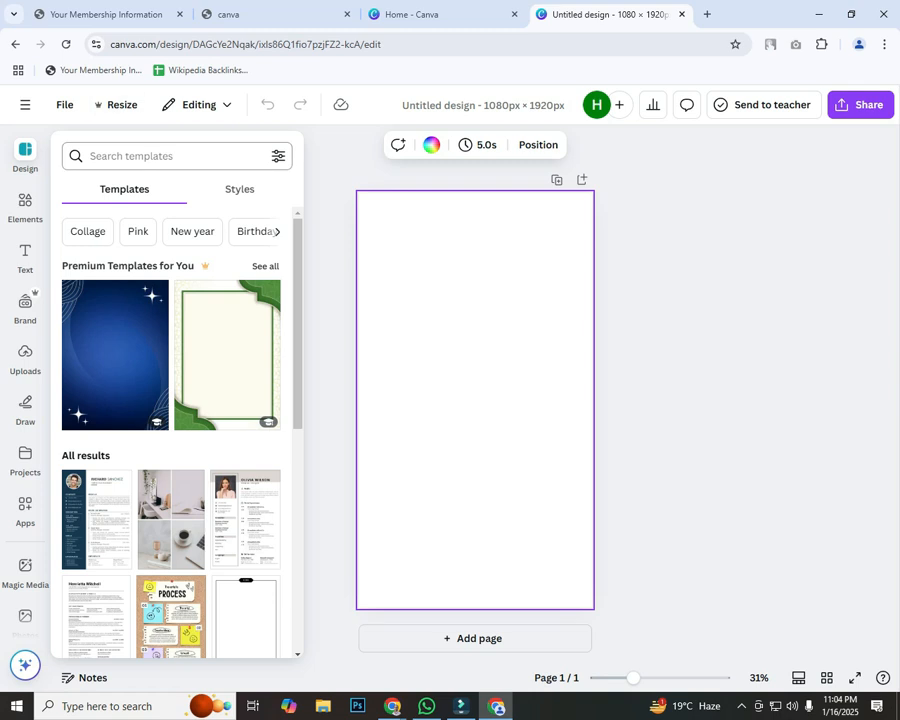
click(150, 156)
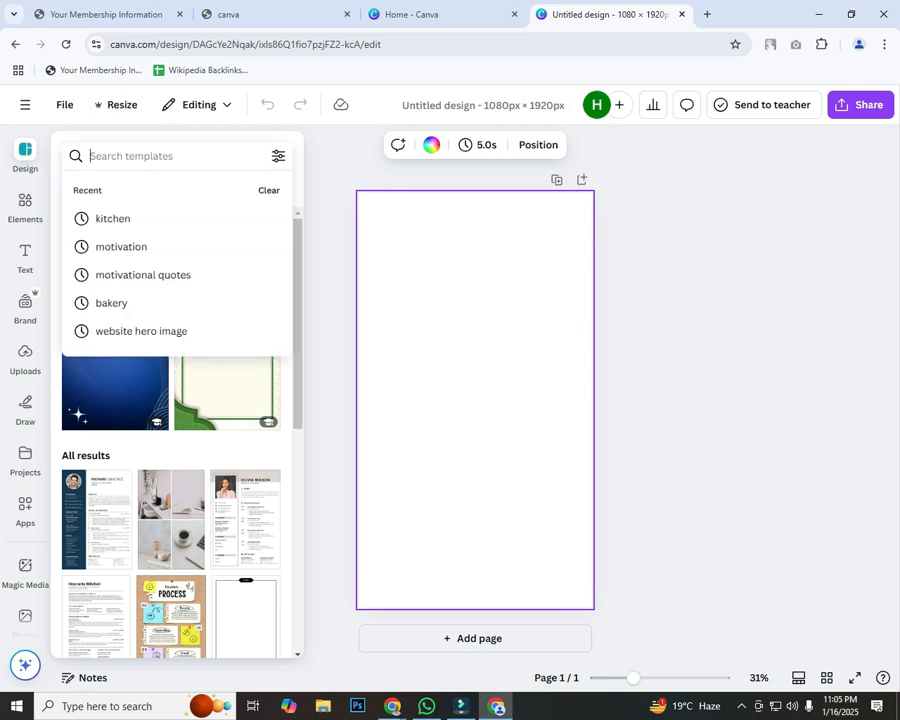
text(seo)
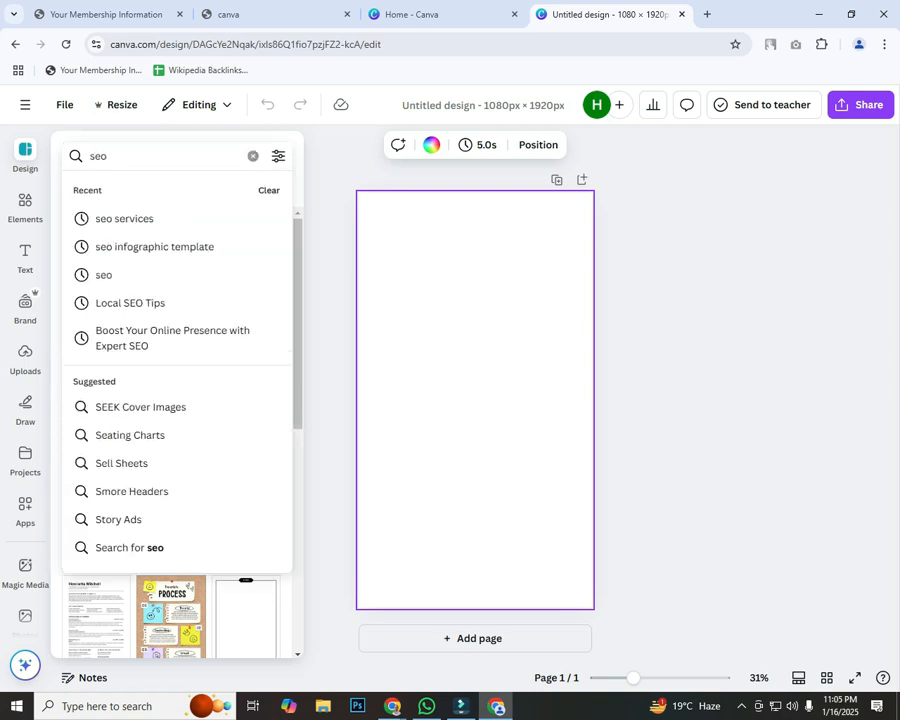
key(Down)
key(Return)
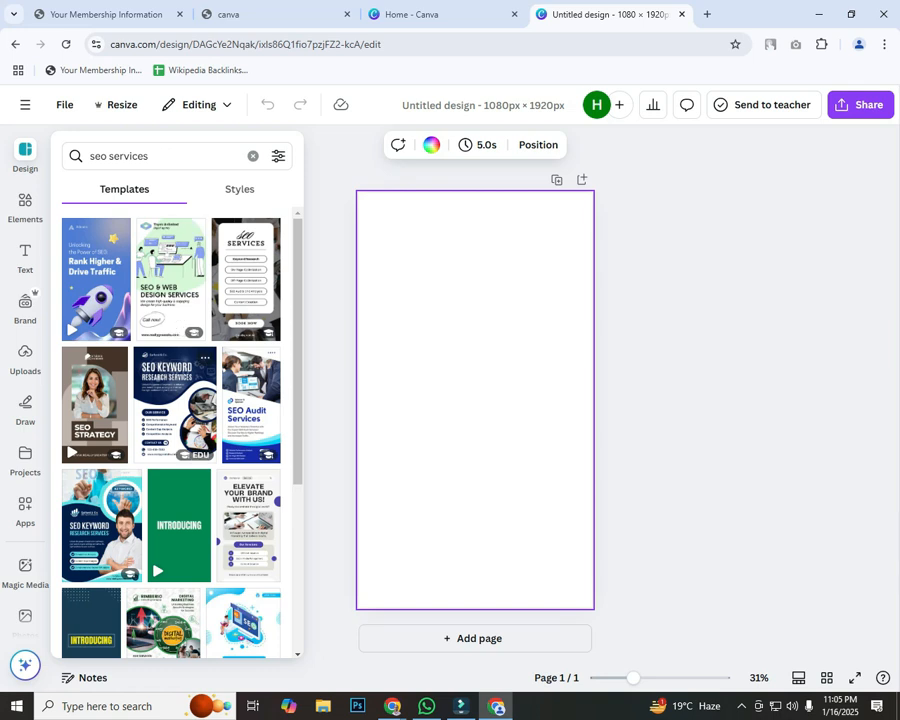
scroll(170, 430, down, 2)
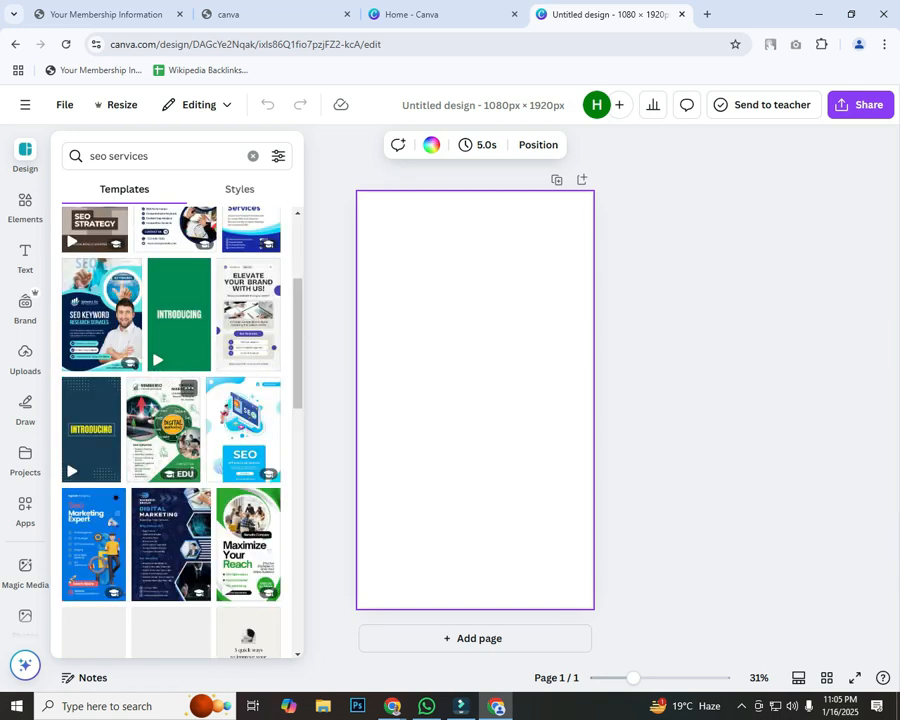
scroll(170, 430, up, 2)
scroll(170, 430, down, 2)
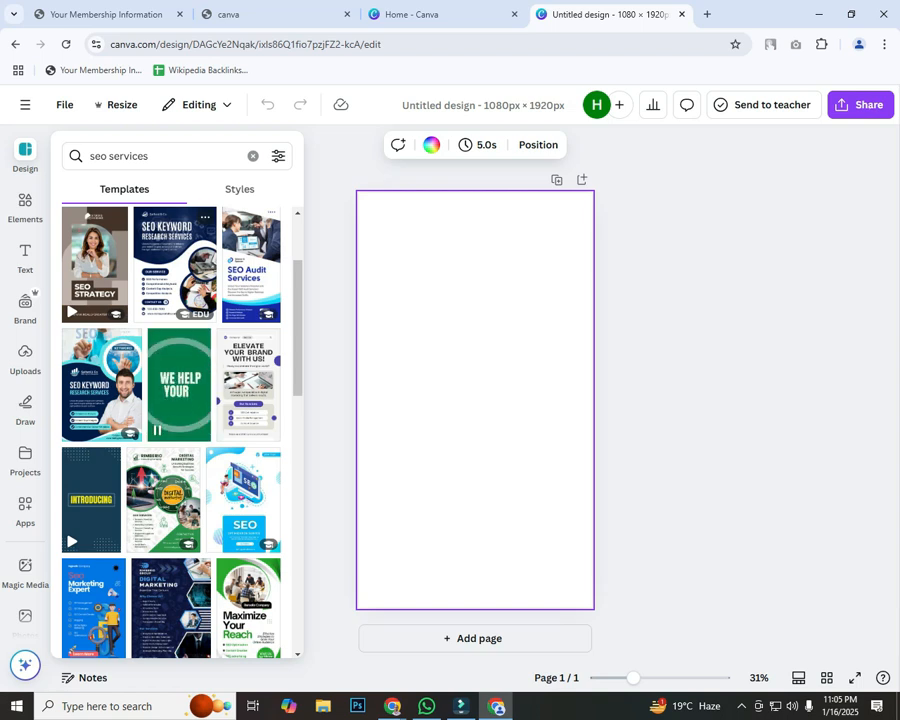
Step: Apply the green template's INTRODUCING page to the blank design
click(180, 385)
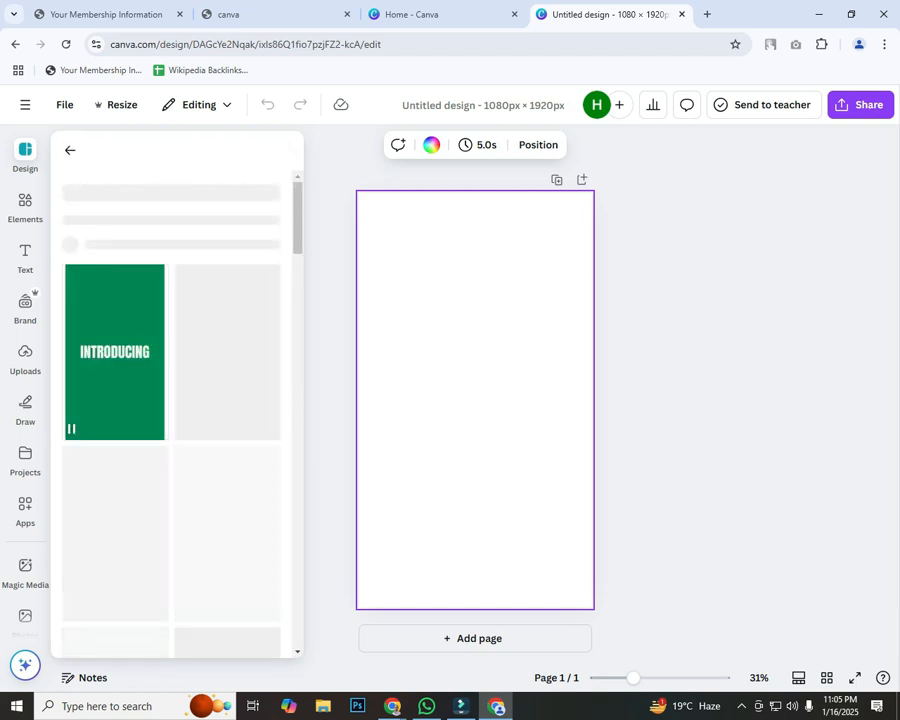
scroll(227, 432, down, 2)
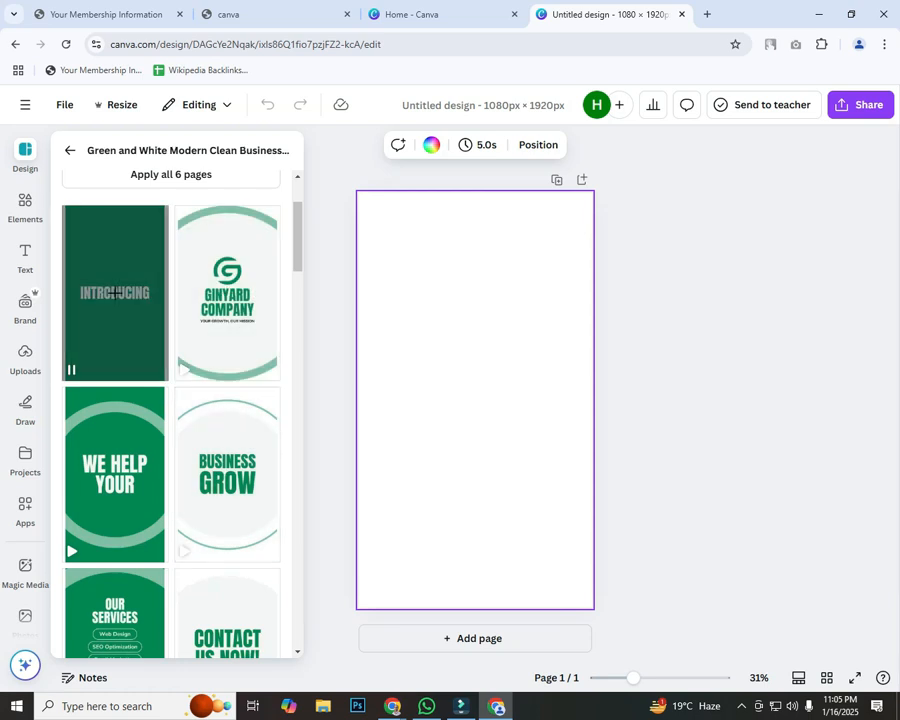
click(115, 293)
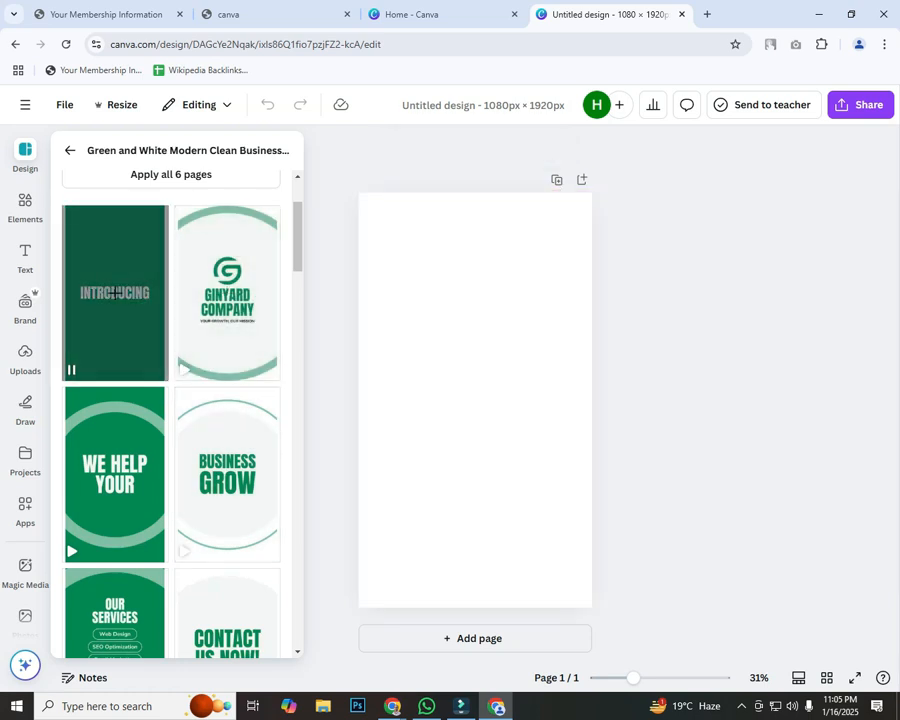
click(690, 360)
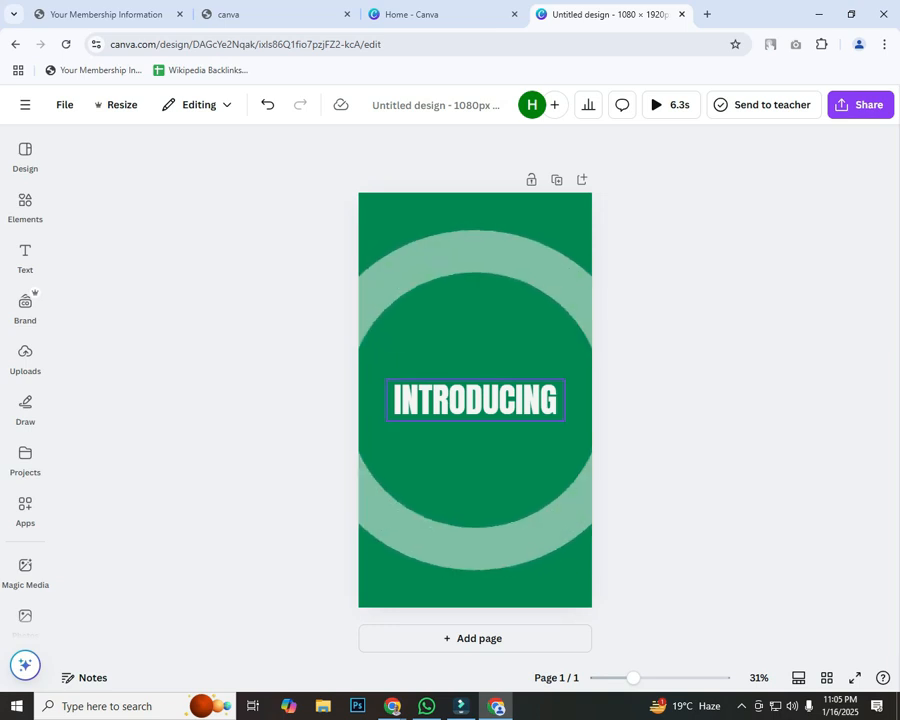
Step: Outline the INTRODUCING heading with a red box on a screenshot
key(Print)
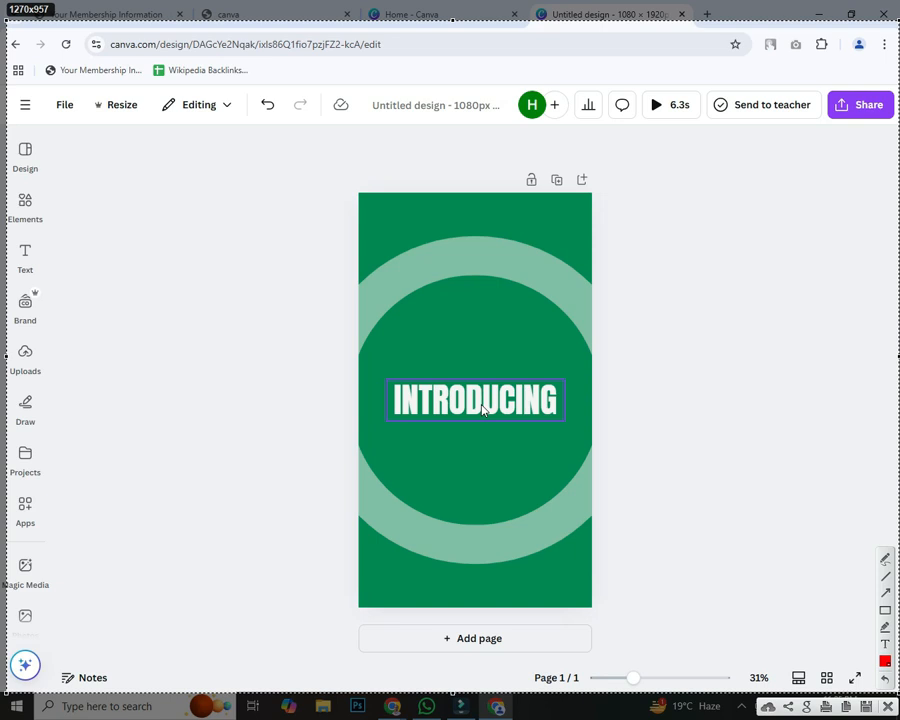
drag(371, 361, 581, 446)
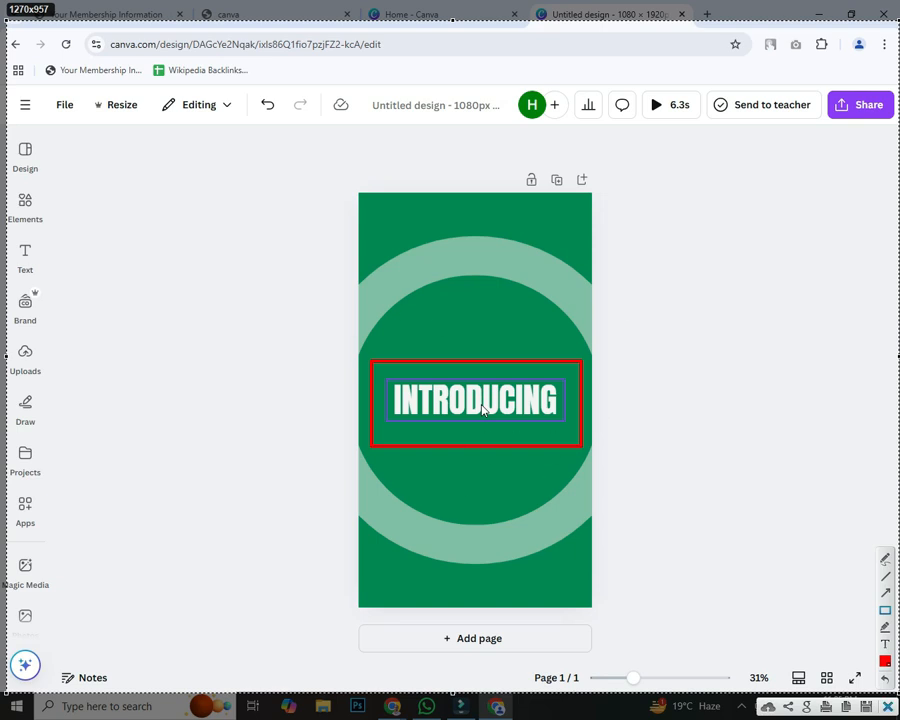
key(ctrl+c)
Step: Replace the INTRODUCING heading with 'FREE SEO SUPORT CALL NOW-' followed by a phone number
double_click(553, 410)
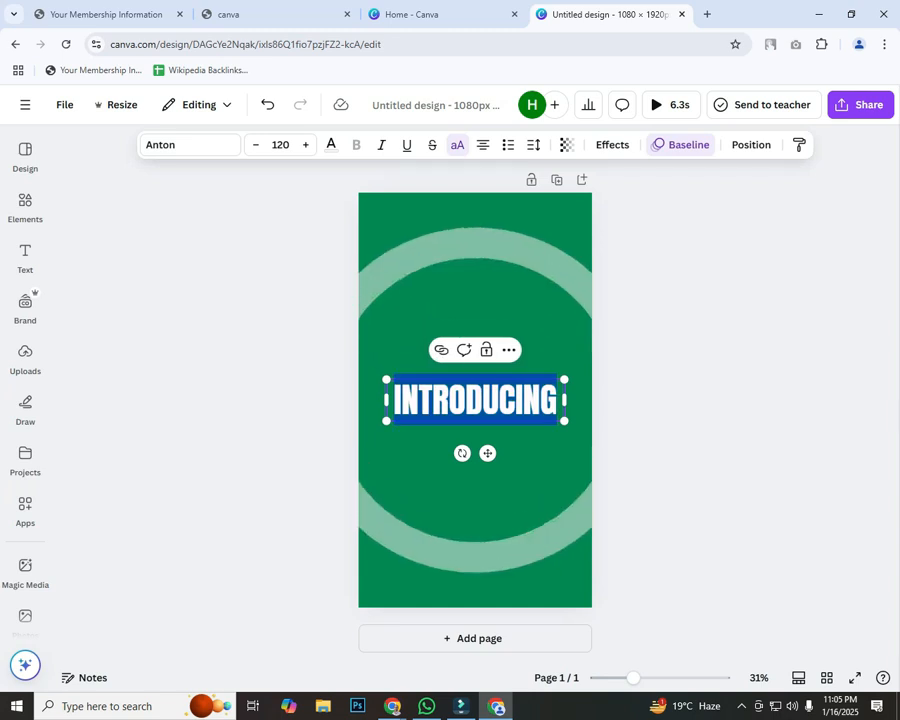
text(FREE)
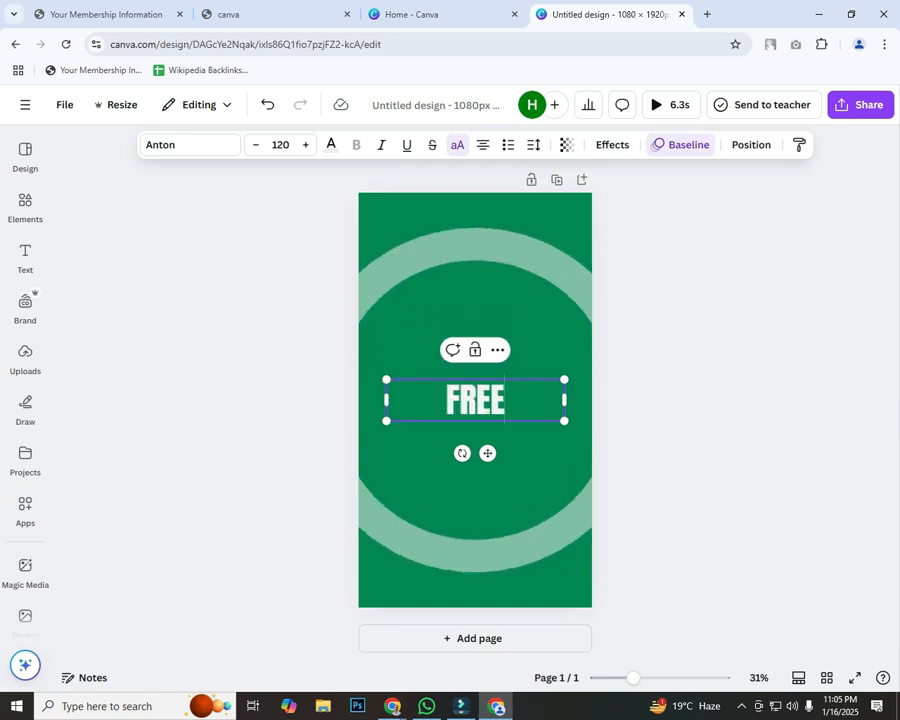
text( SEO)
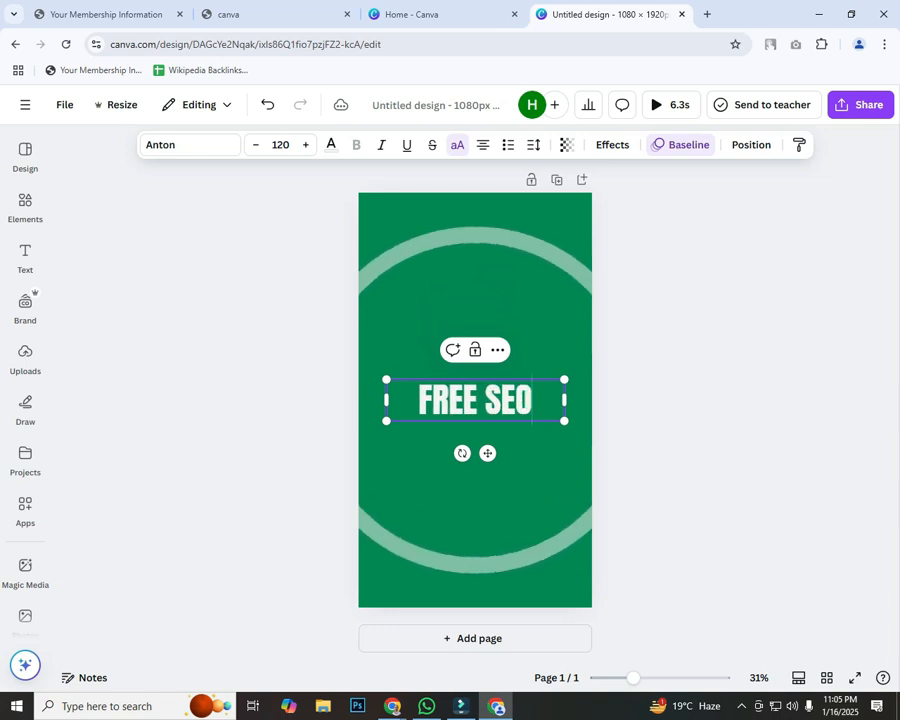
text( SUPORT)
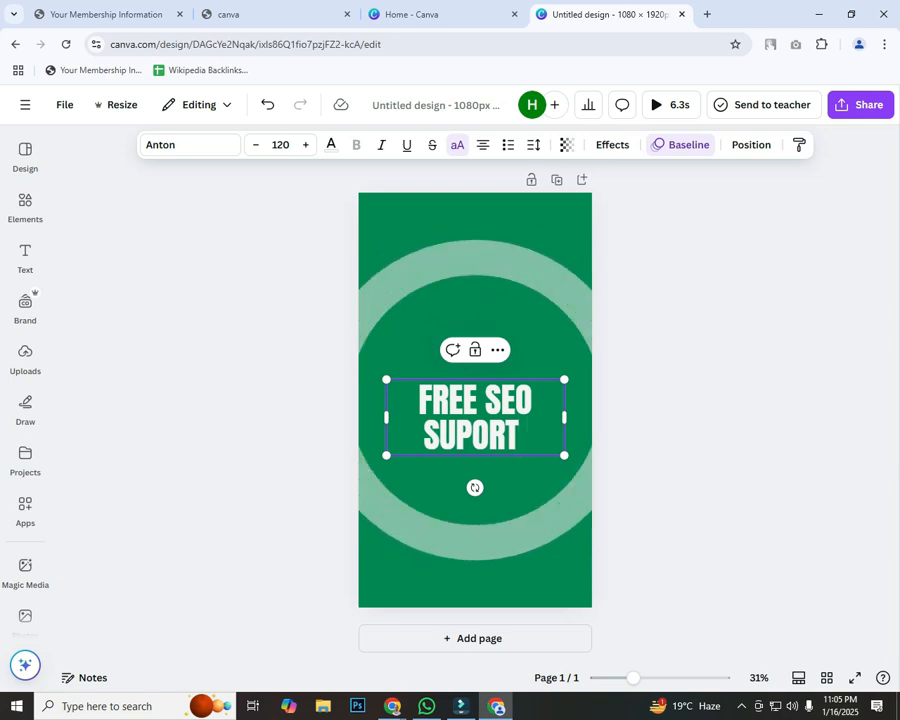
text( CALL)
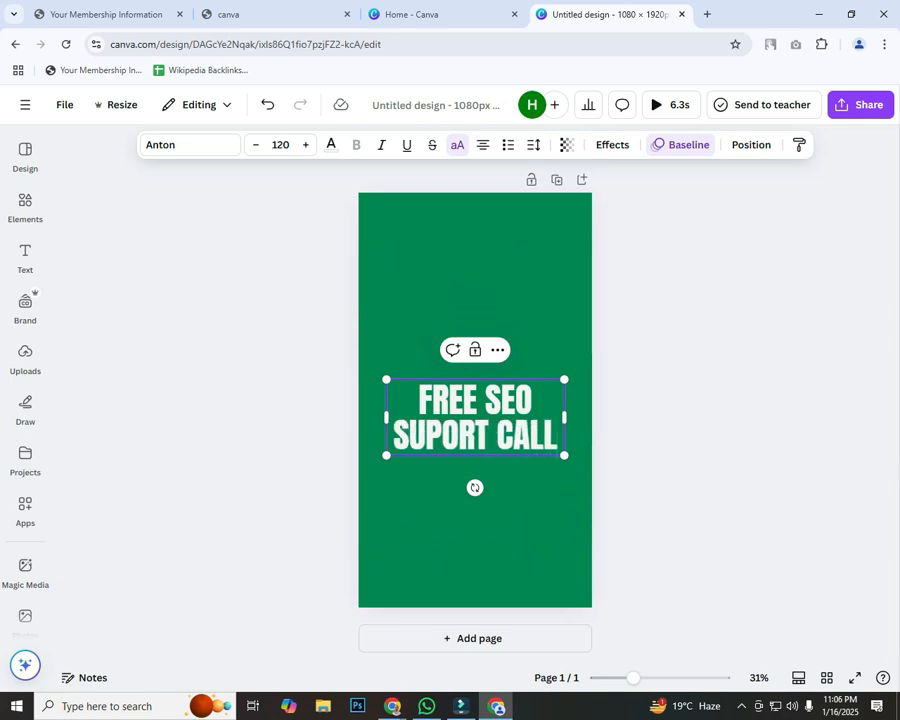
text( NOW-)
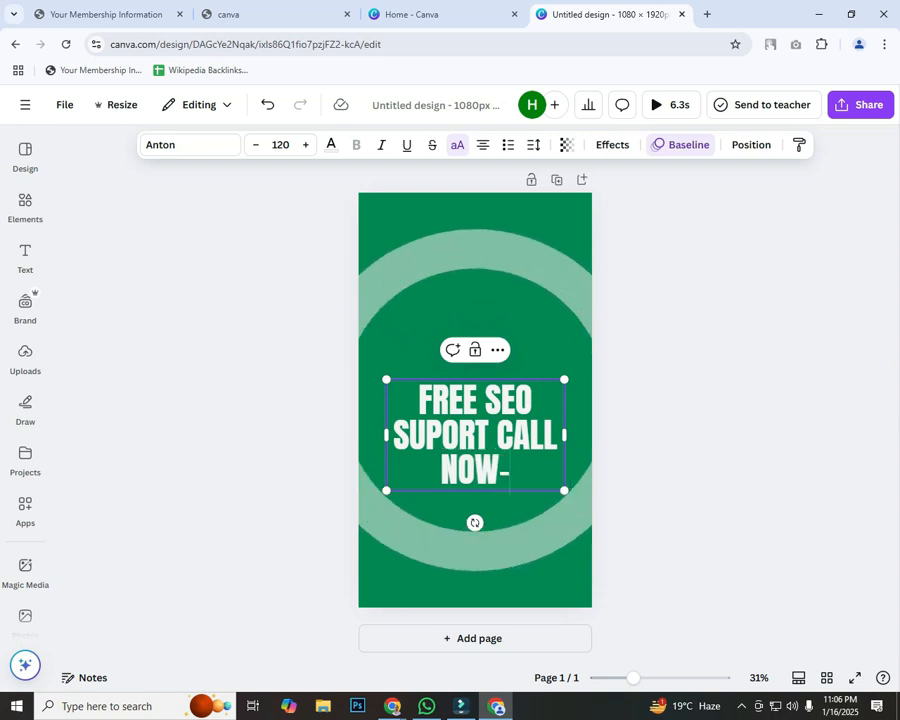
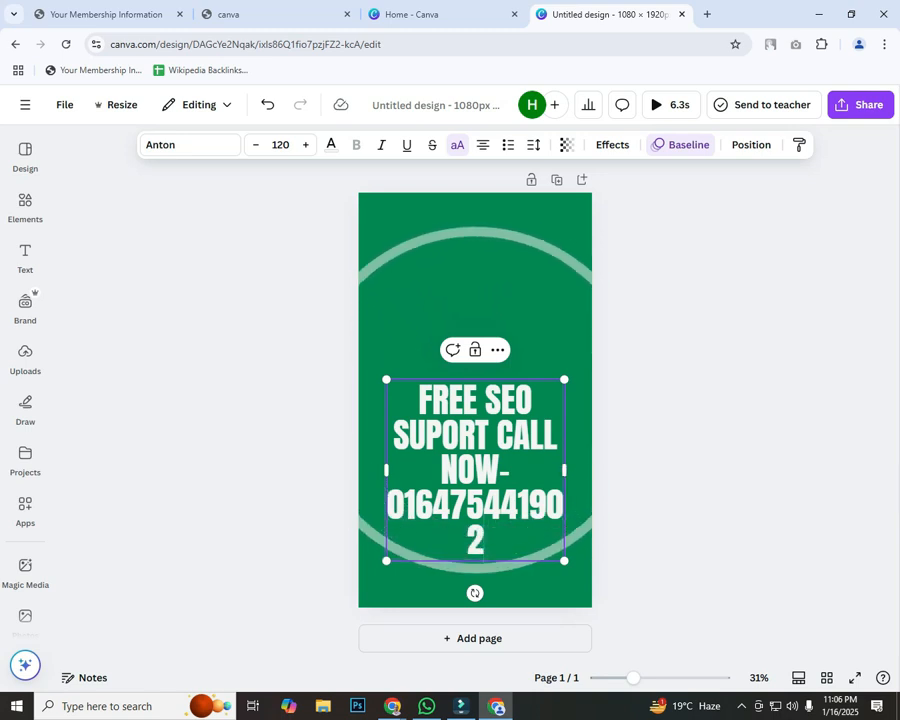
drag(386, 379, 329, 321)
drag(426, 395, 446, 354)
Step: Shrink the heading font to about 108 so it fits three lines, and centre it
key(ctrl+a)
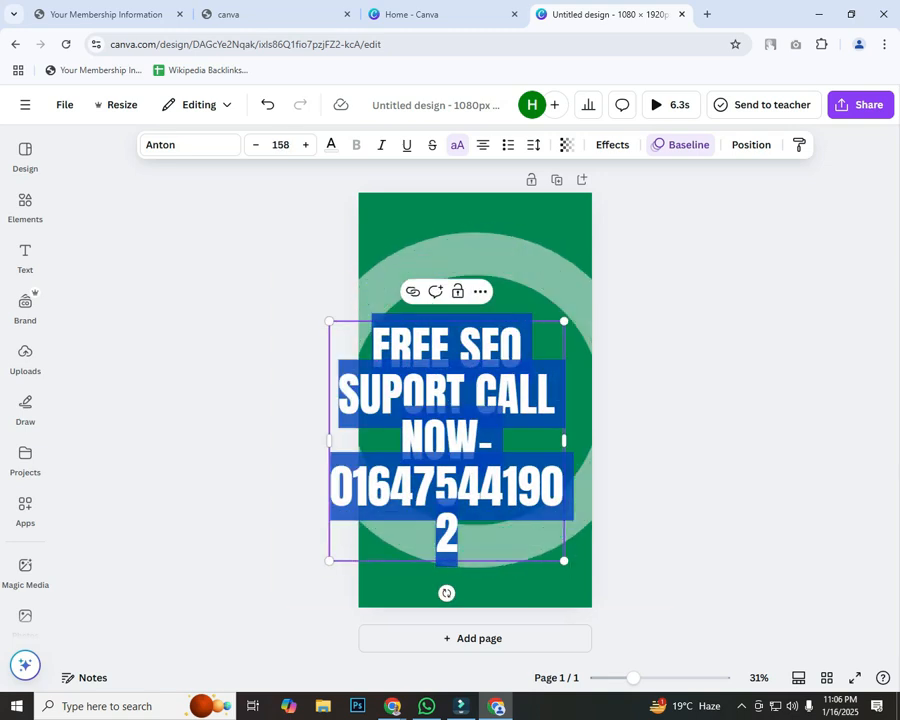
click(256, 145)
click(256, 145)
click(256, 145)
click(256, 145)
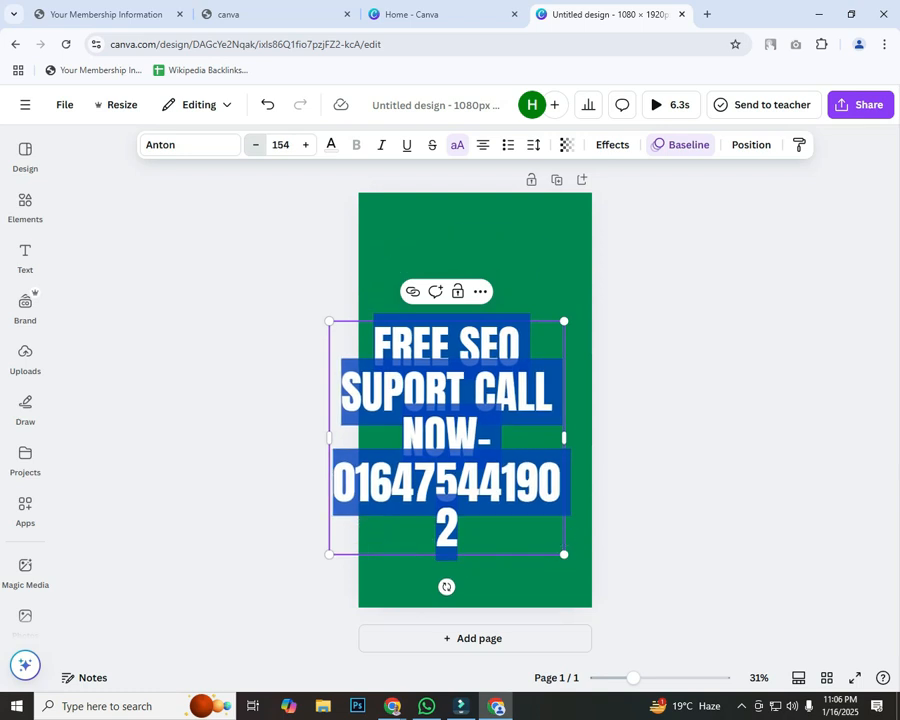
click(256, 145)
click(256, 145)
click(256, 145)
click(256, 145)
click(256, 145)
click(256, 145)
click(256, 145)
click(256, 145)
click(256, 145)
click(256, 145)
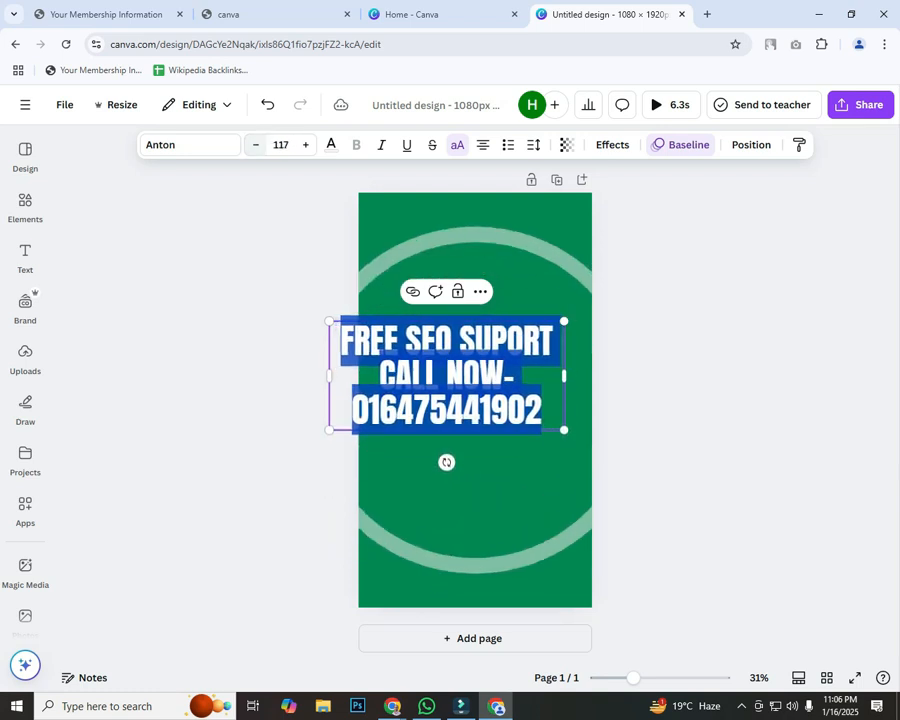
click(256, 145)
click(256, 145)
click(262, 262)
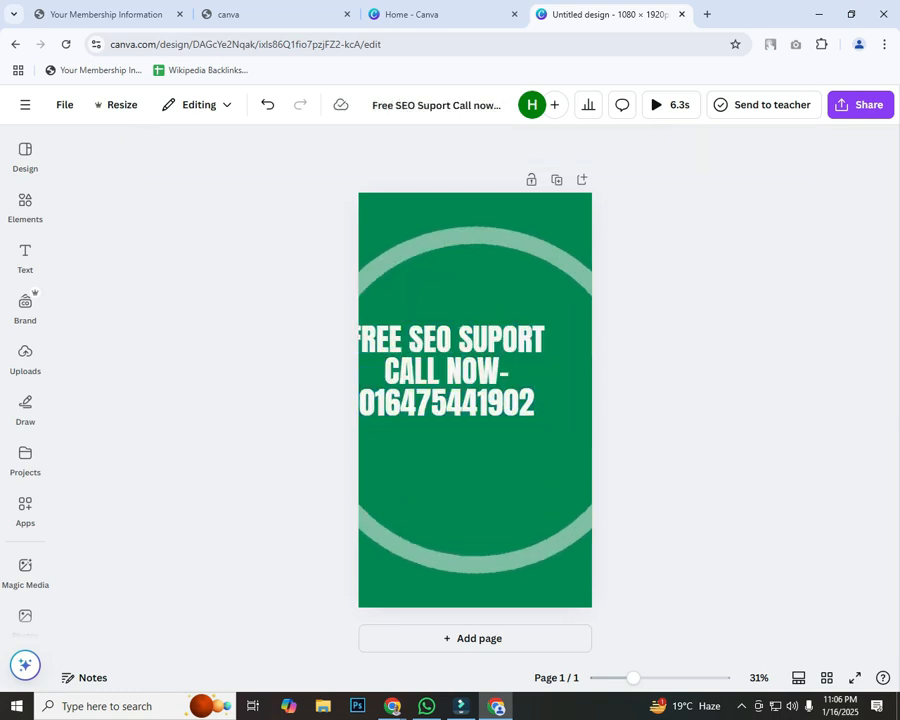
drag(446, 371, 474, 373)
click(262, 300)
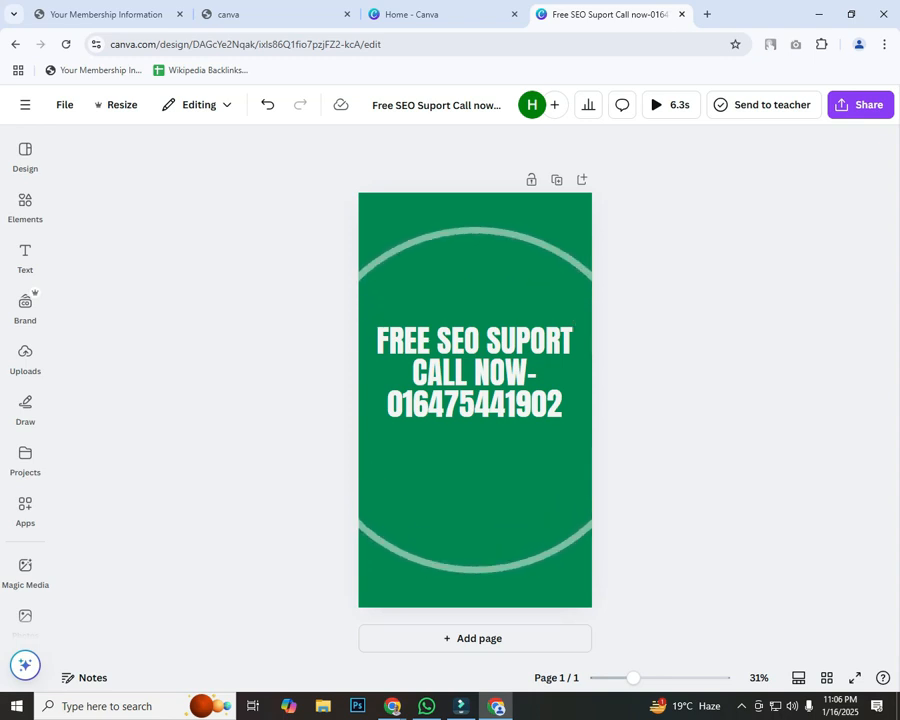
Step: Download the design as an MP4 video at 1080p quality
click(860, 105)
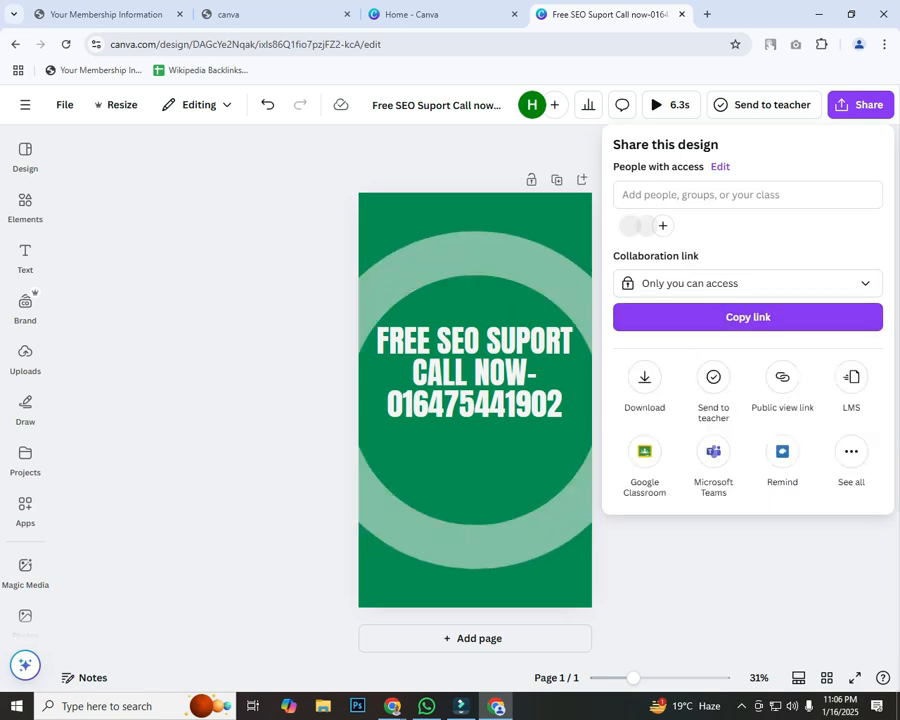
click(644, 377)
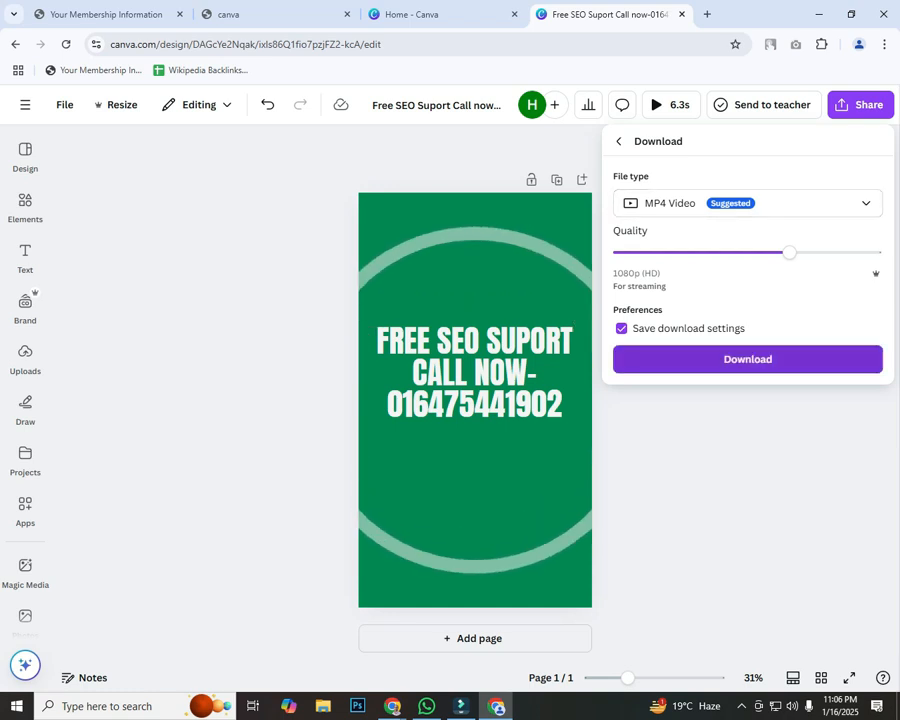
click(748, 359)
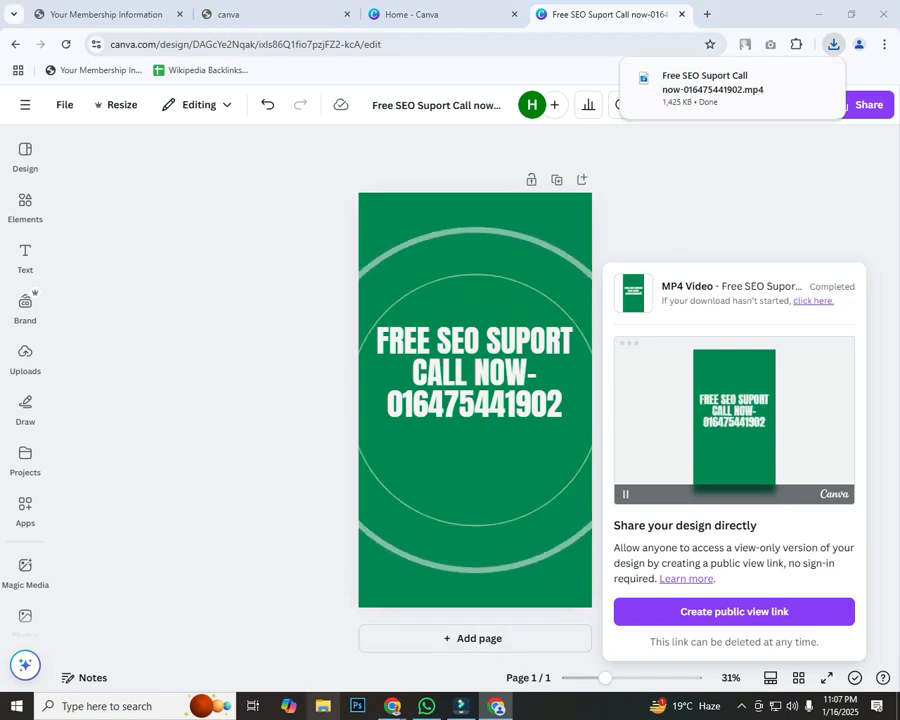
Step: Play the exported green SEO video from Downloads to check it, then return to Chrome
key(super+e)
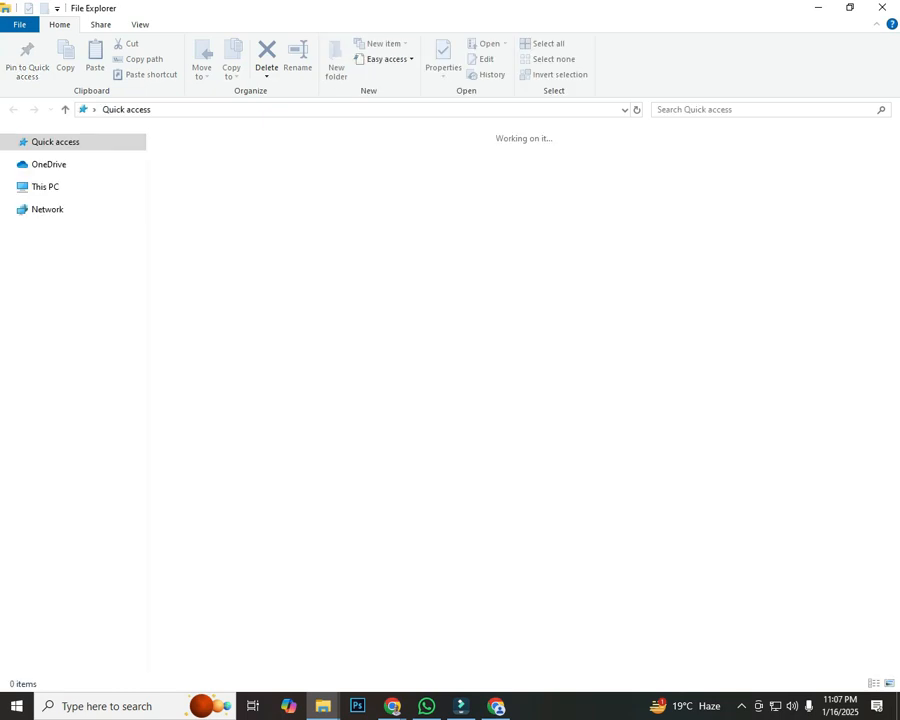
click(57, 175)
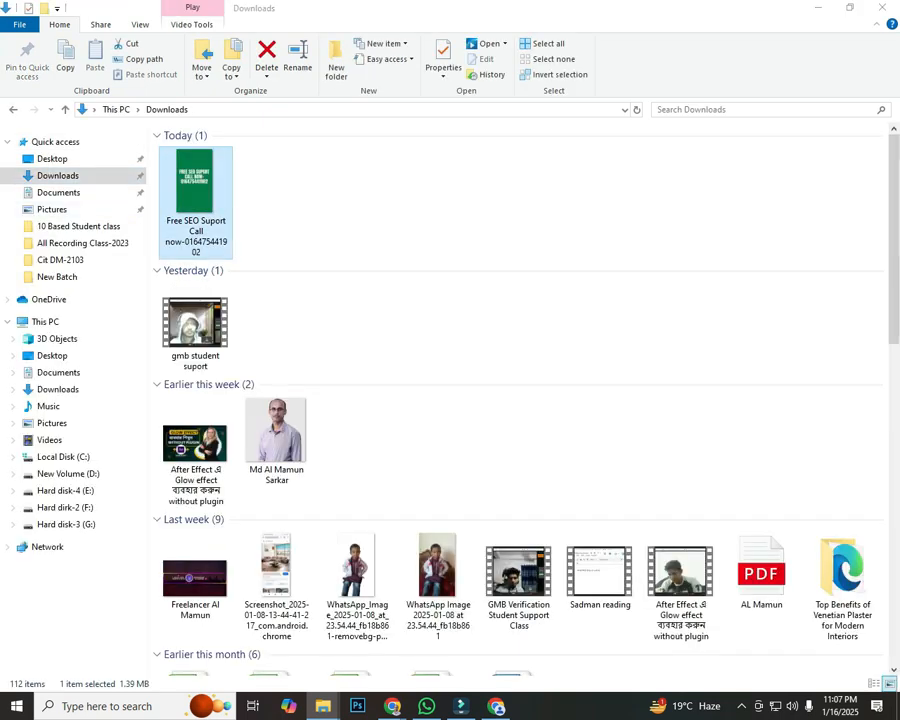
key(Return)
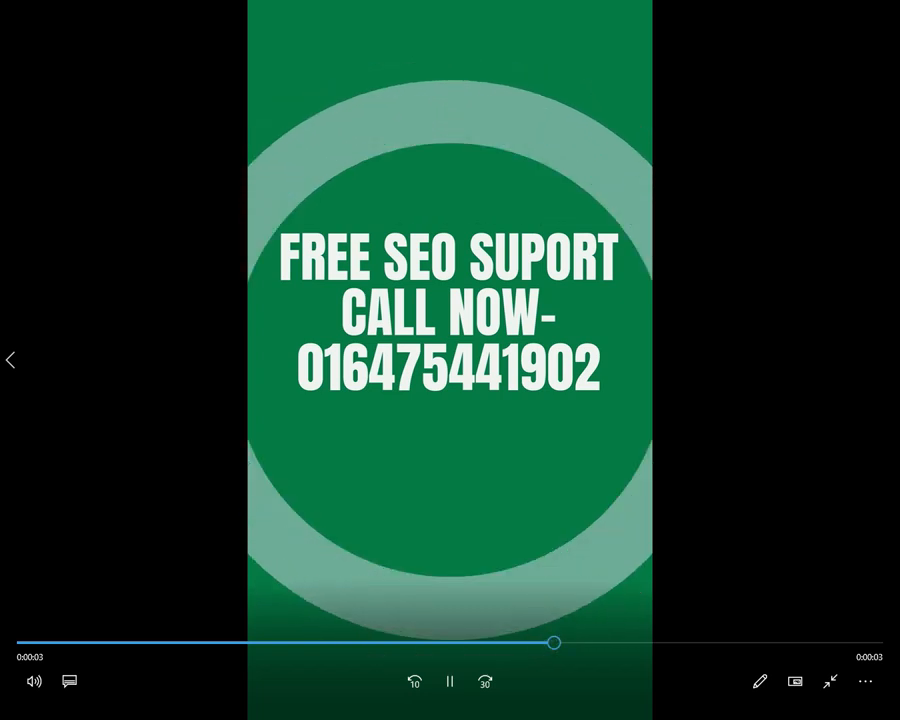
click(830, 681)
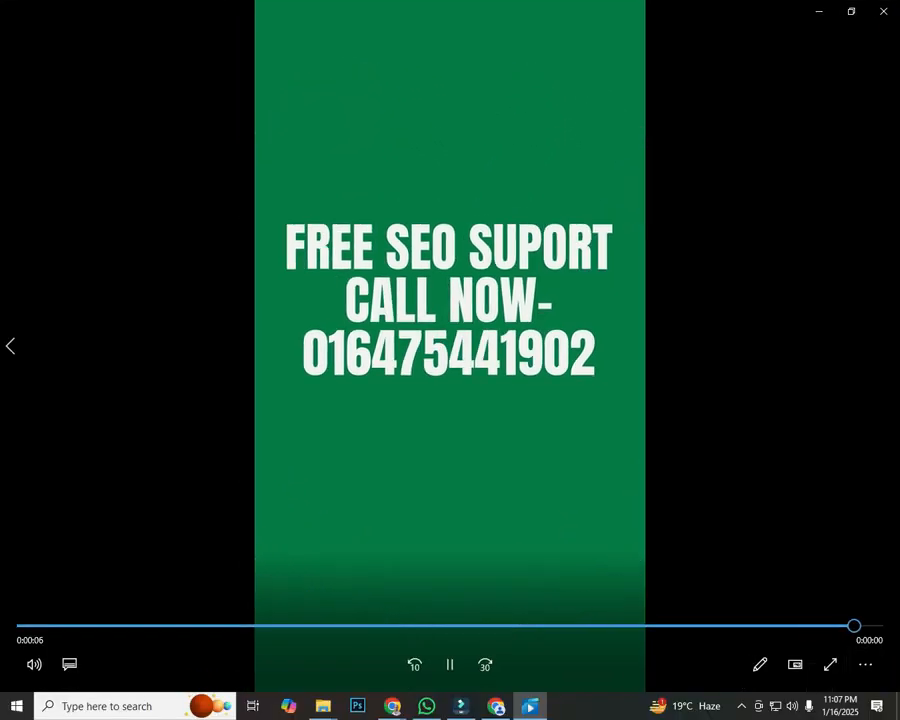
click(882, 7)
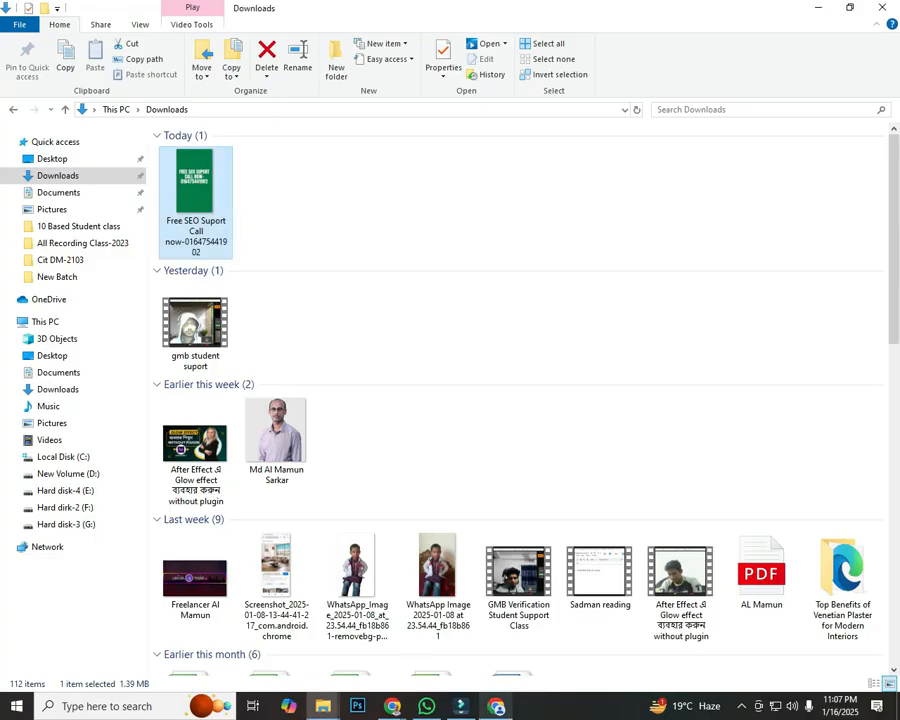
click(322, 706)
Step: Bring the worldwide SEO service results window forward and highlight the 'Update your customers' heading
mouse_move(392, 704)
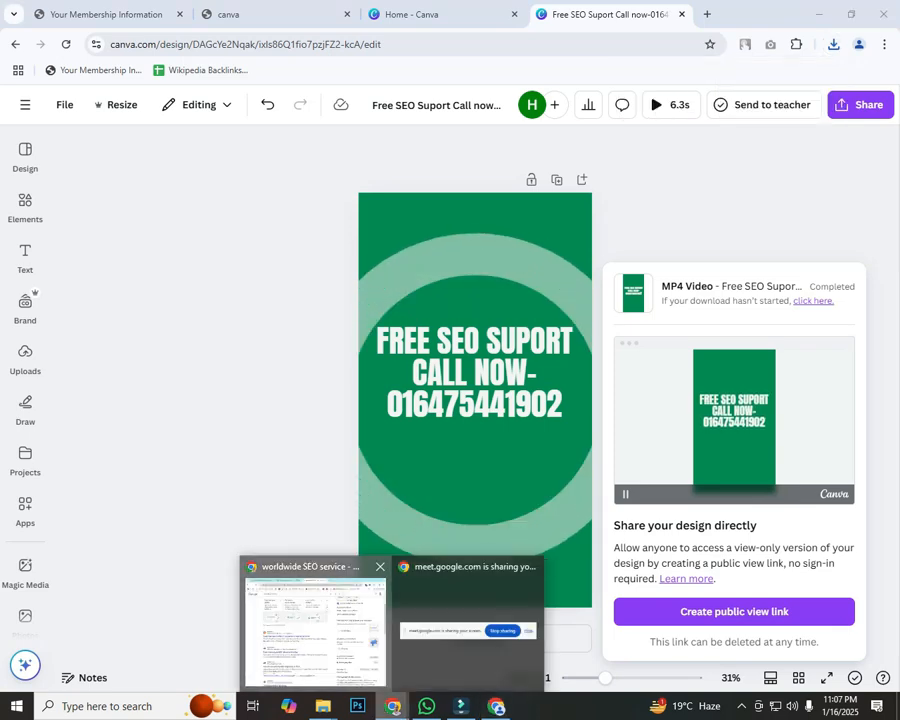
click(315, 620)
scroll(340, 400, up, 3)
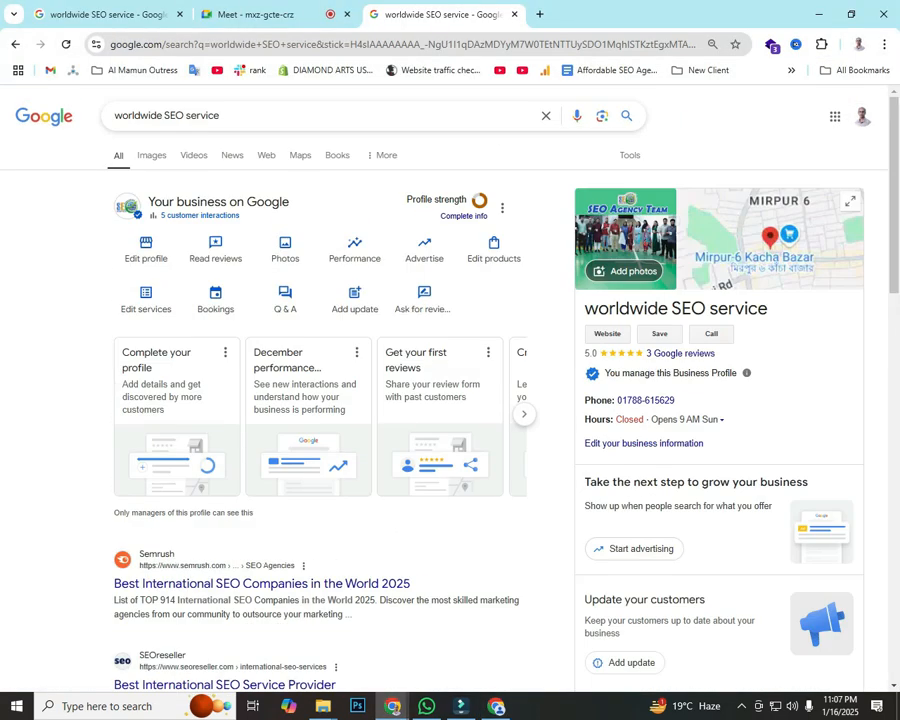
scroll(450, 400, down, 2)
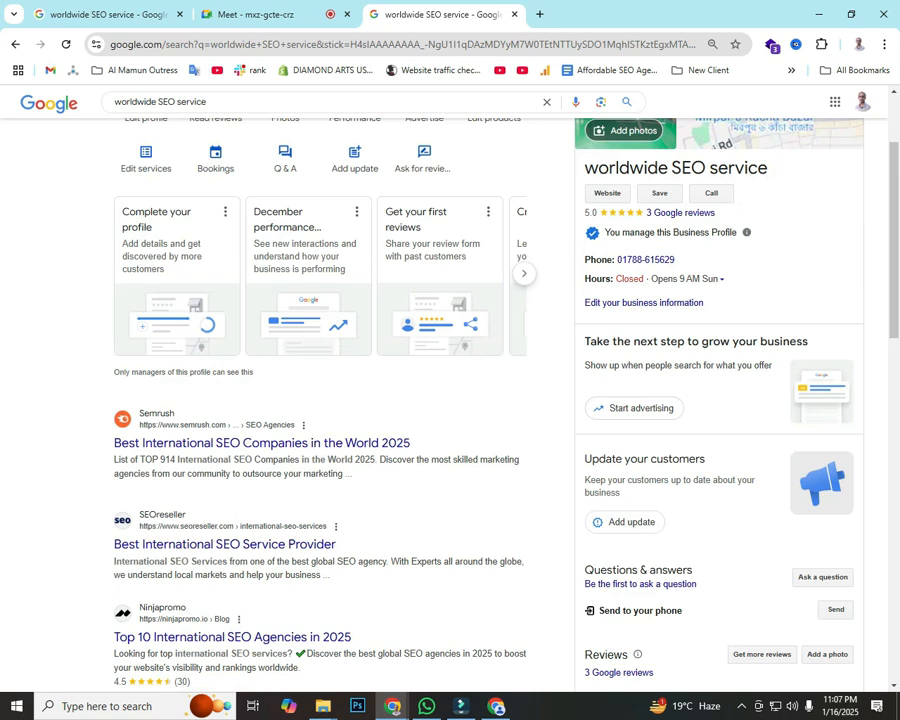
drag(585, 459, 705, 460)
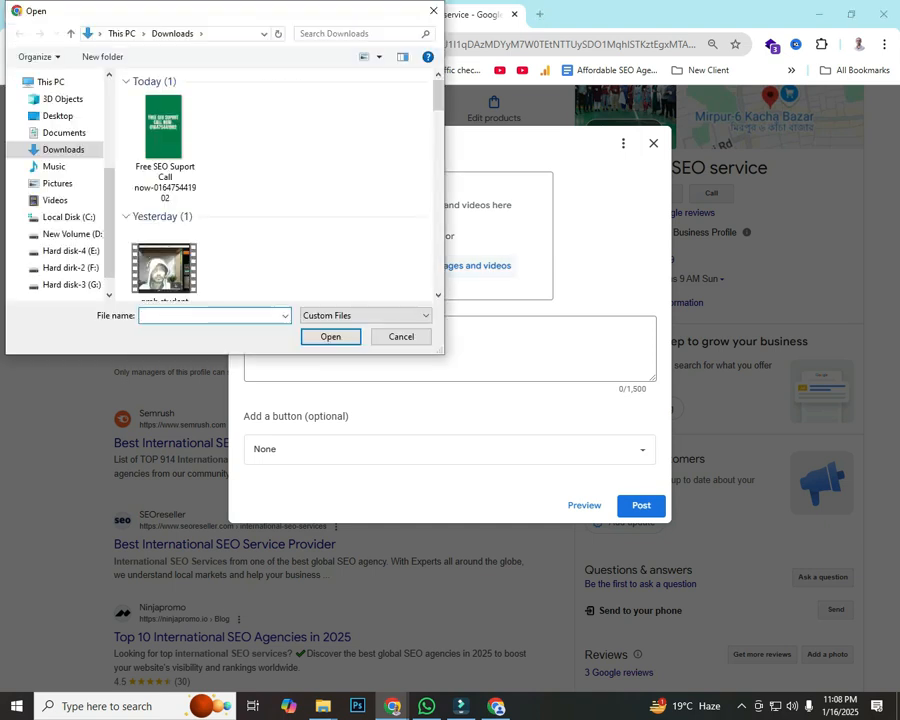
Step: Attach the 0:06 Free SEO Support video from Downloads to the update
click(163, 140)
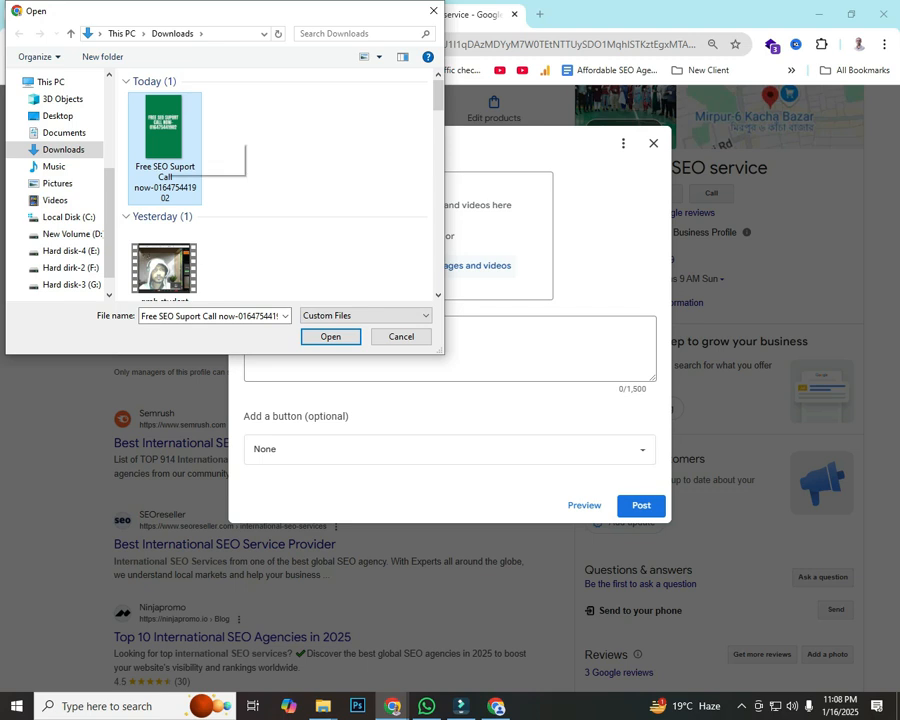
double_click(150, 115)
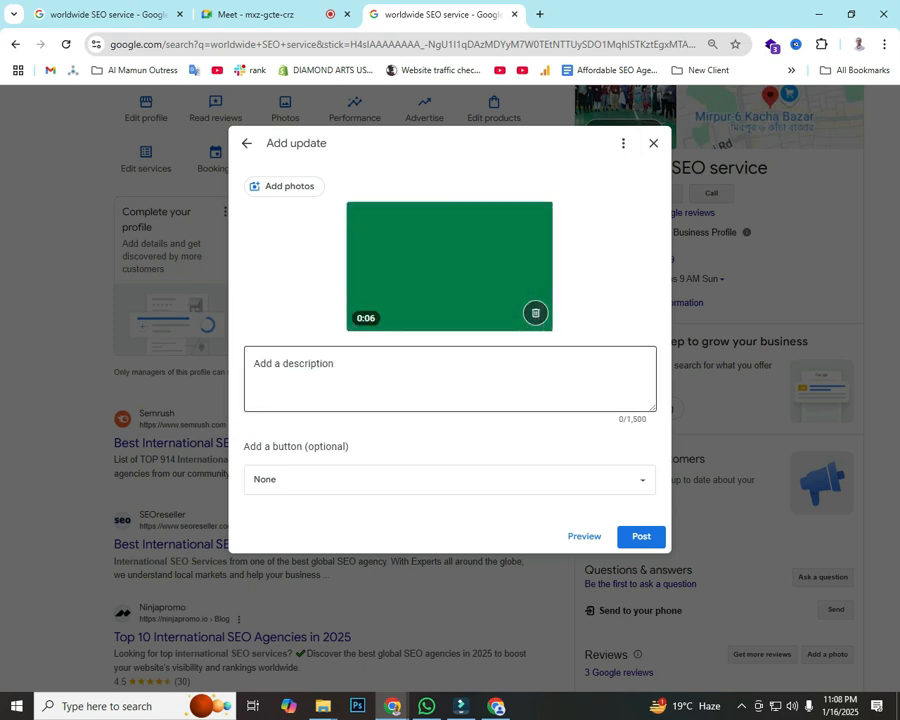
Step: Write 'Free SEO Support' as the description, correcting the misspelled 'Suport'
click(449, 379)
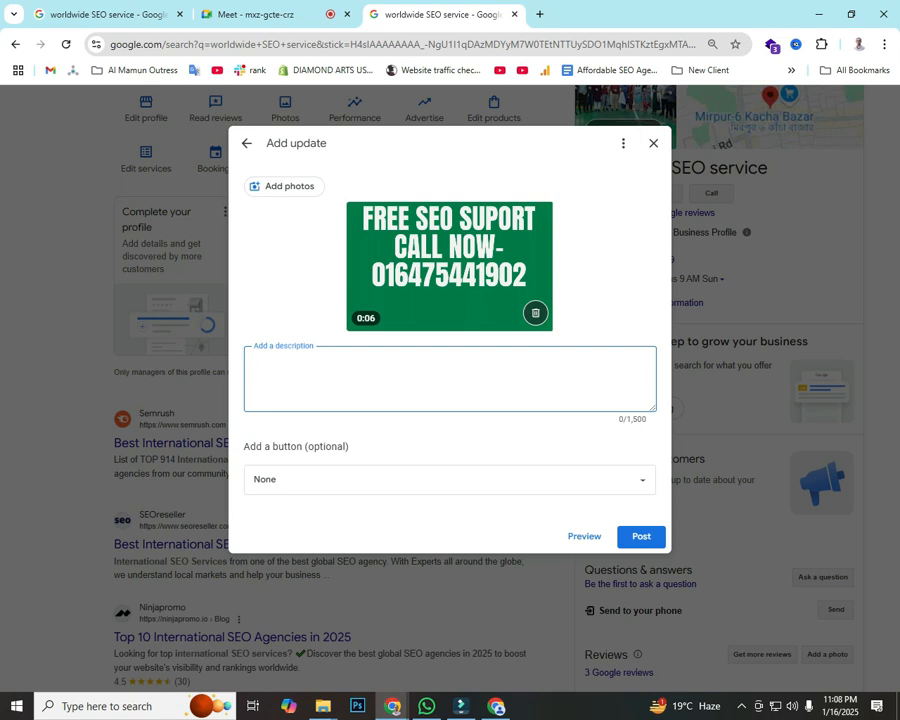
text(Free SEO Suport)
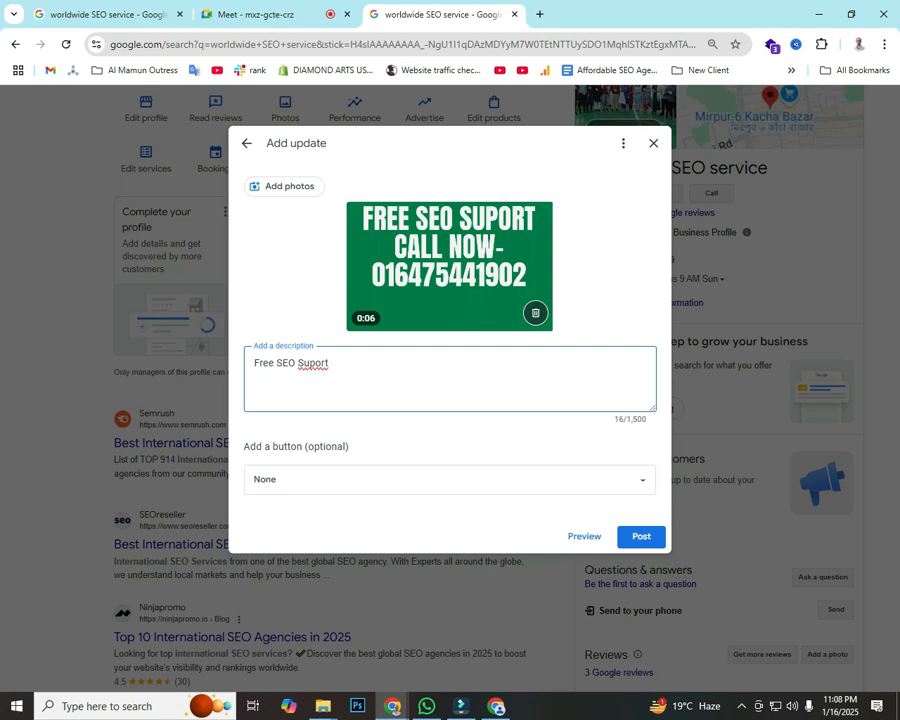
right_click(313, 363)
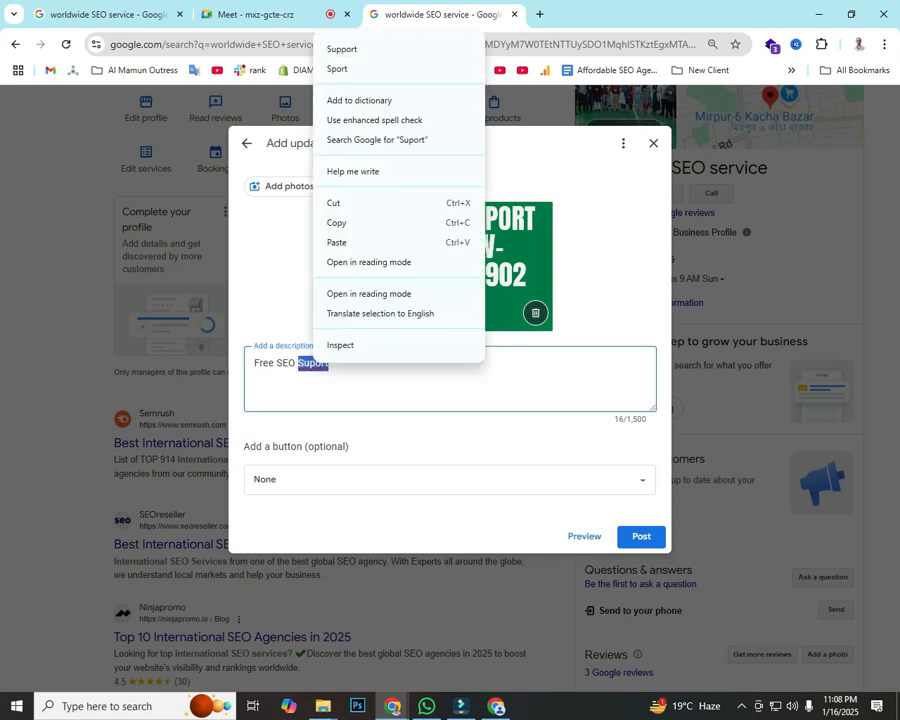
click(340, 47)
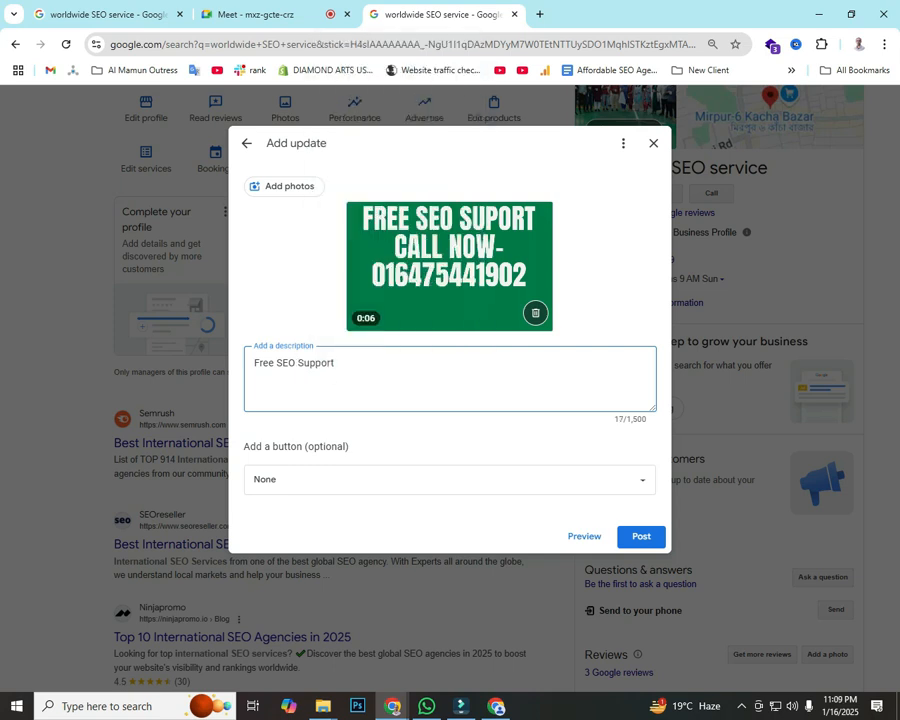
Step: Add a second line reading 'Call now' and start a screenshot of the form
text(Calll NO)
key(BackSpace)
key(BackSpace)
key(BackSpace)
key(BackSpace)
text(now)
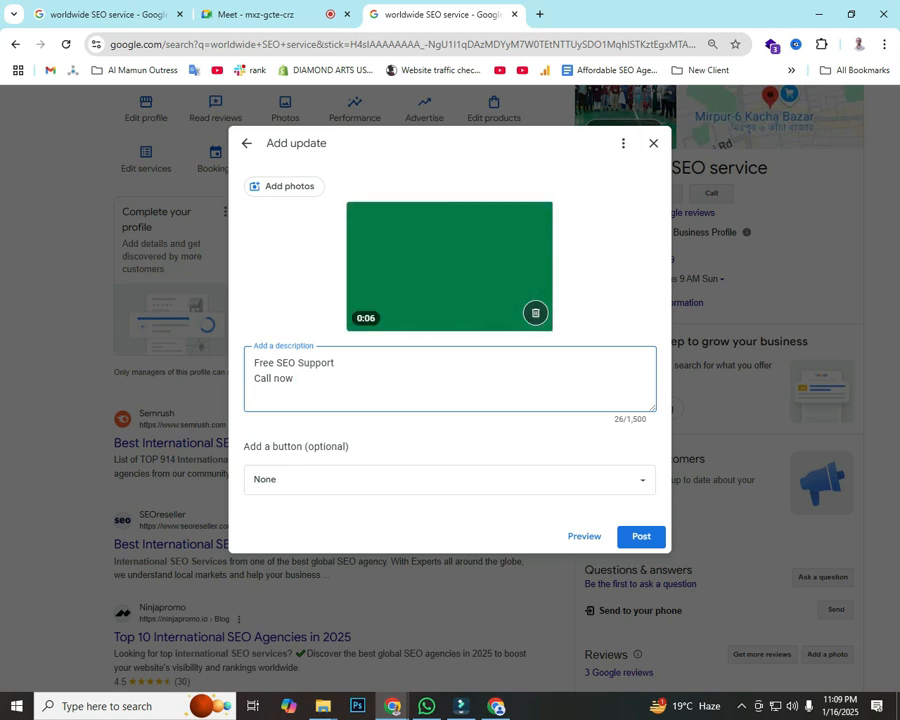
key(Print)
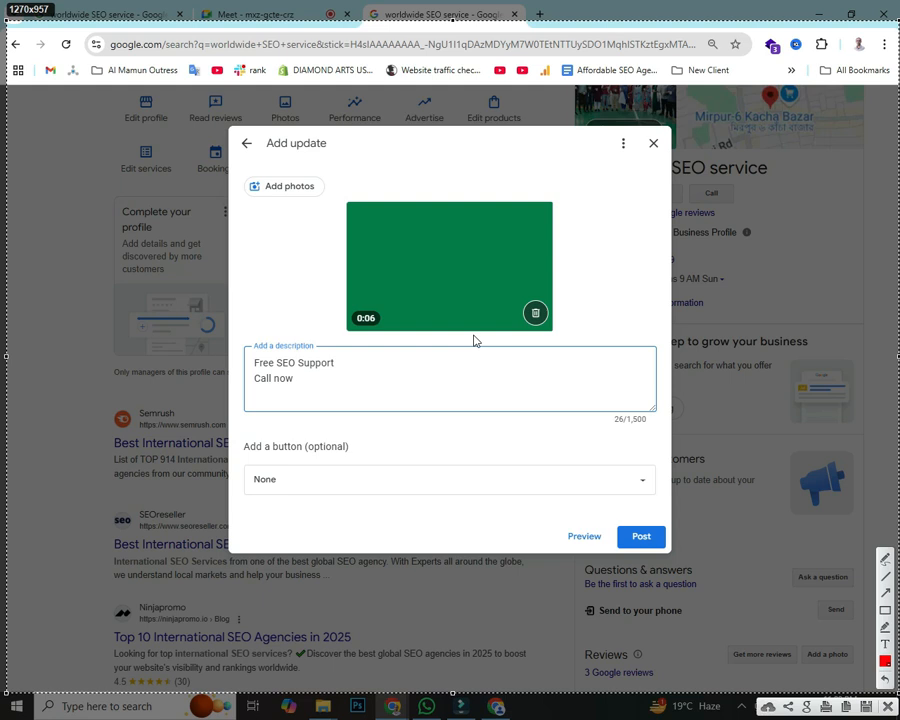
Step: Mark up the video preview, button section and description in red on a screenshot
drag(333, 191, 579, 336)
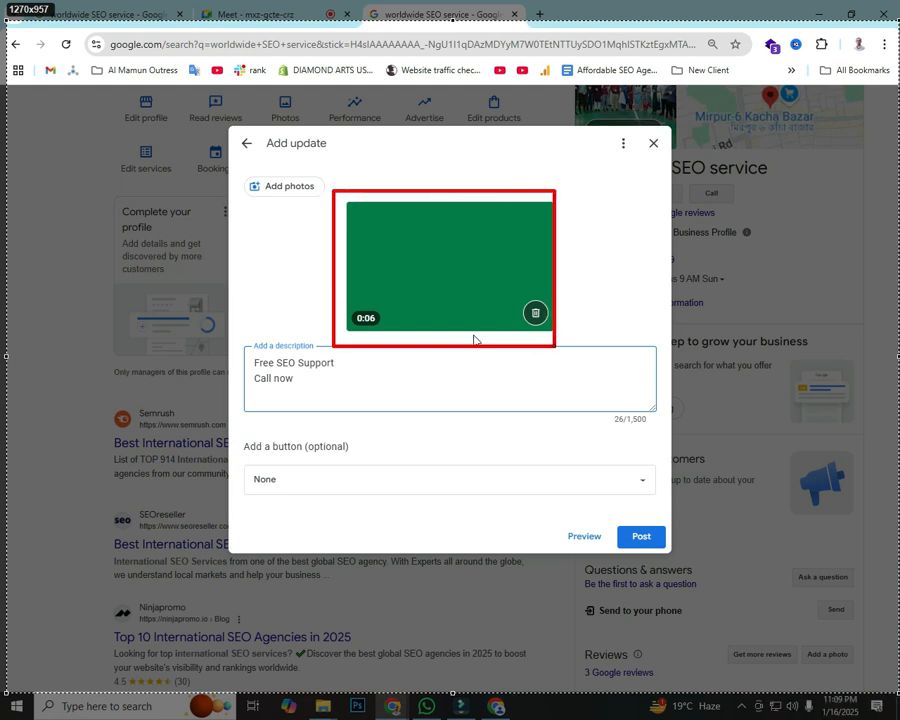
drag(237, 431, 657, 506)
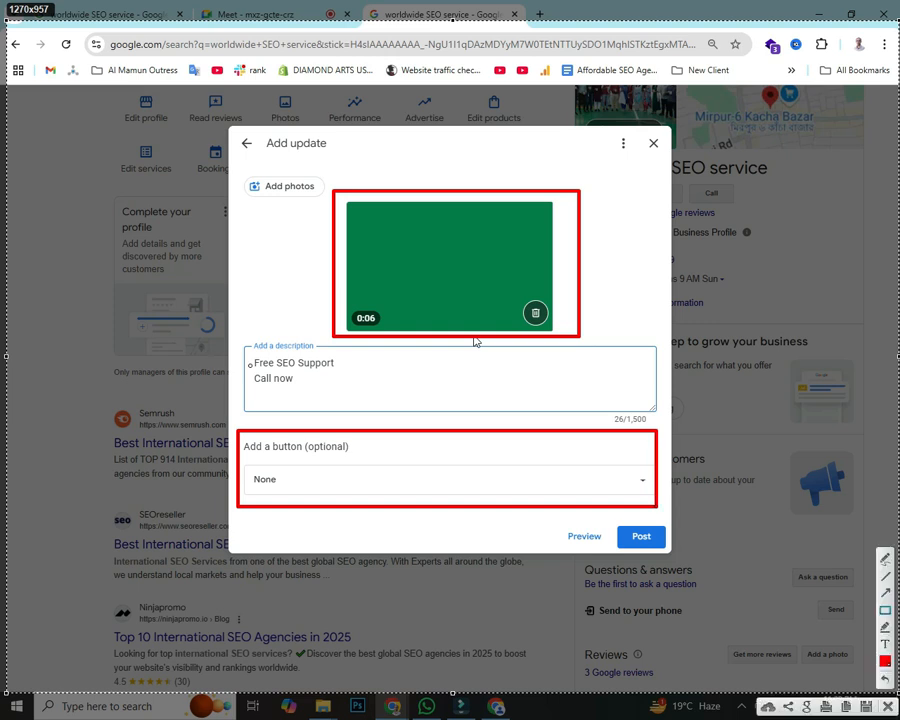
drag(255, 354, 388, 395)
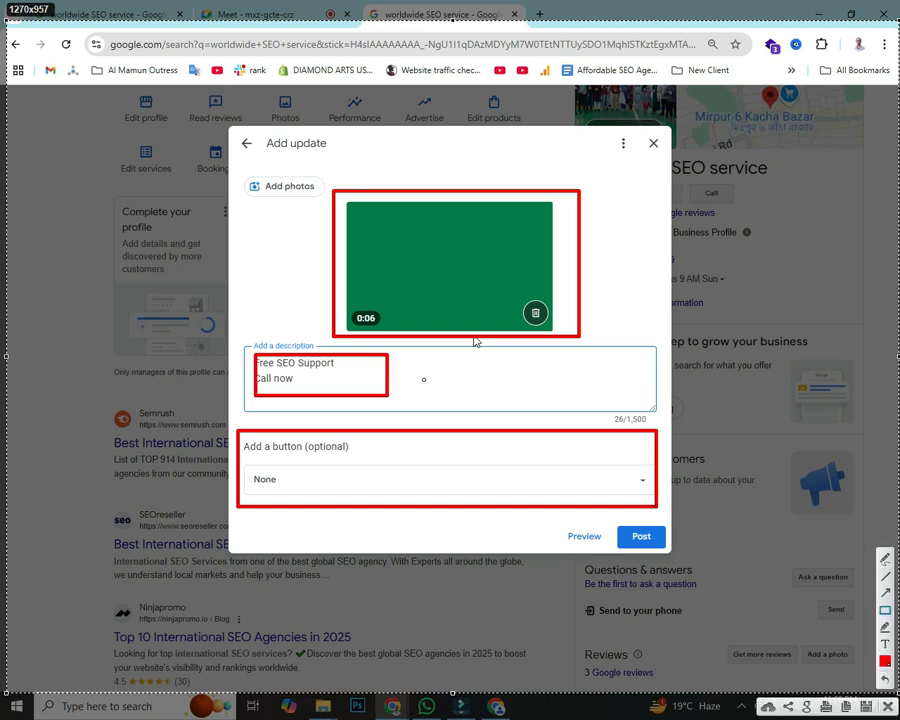
mouse_move(432, 363)
mouse_down()
mouse_move(418, 406)
mouse_move(398, 377)
mouse_up()
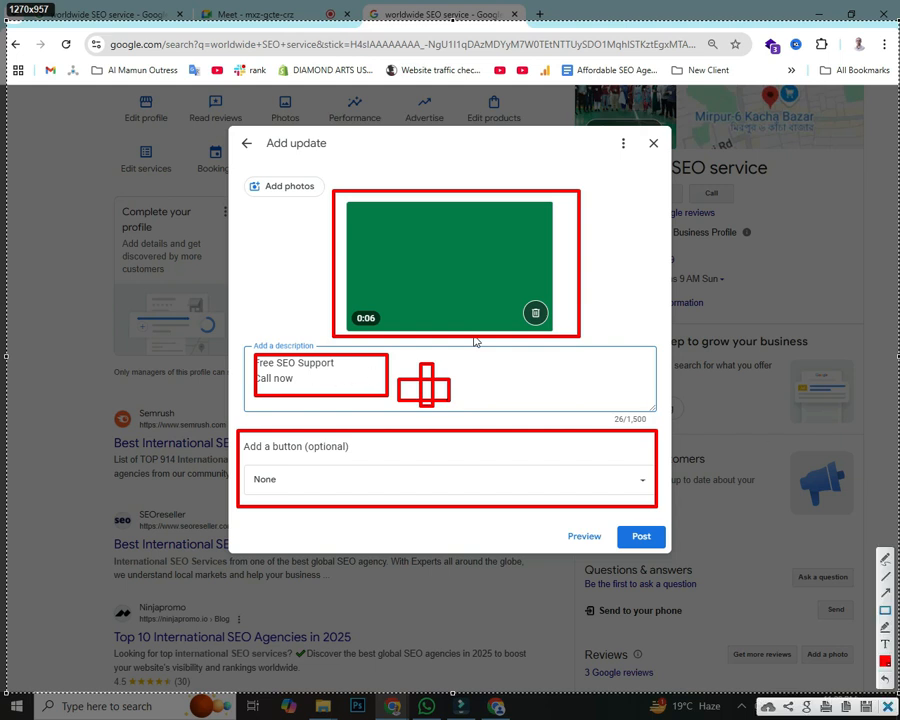
key(Escape)
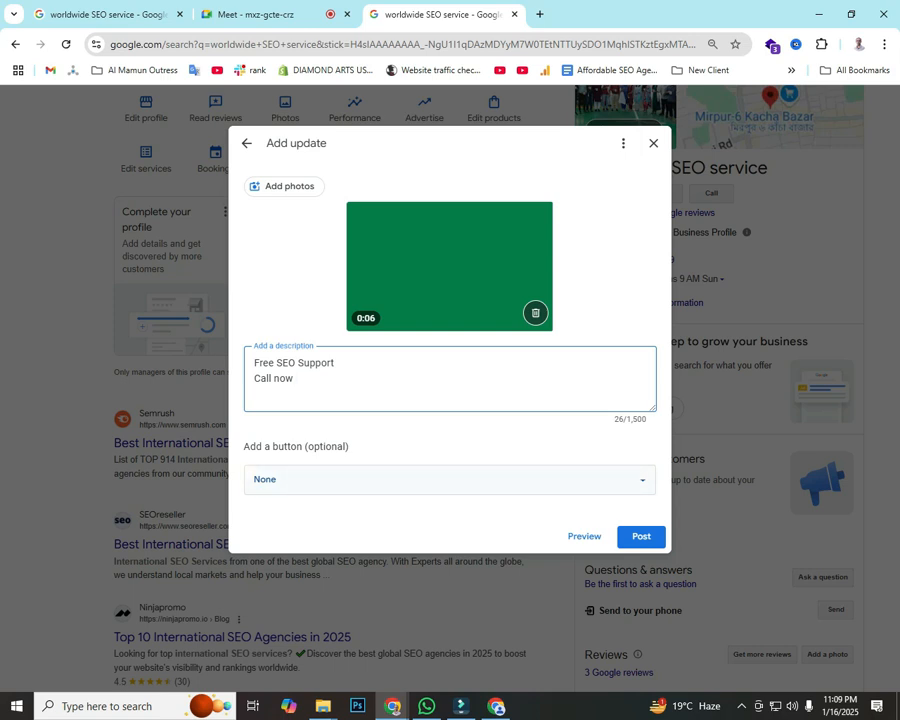
Step: Outline the button choices (Book, Order online, Buy, Learn more, Sign up, Call now), then choose Call now
click(450, 480)
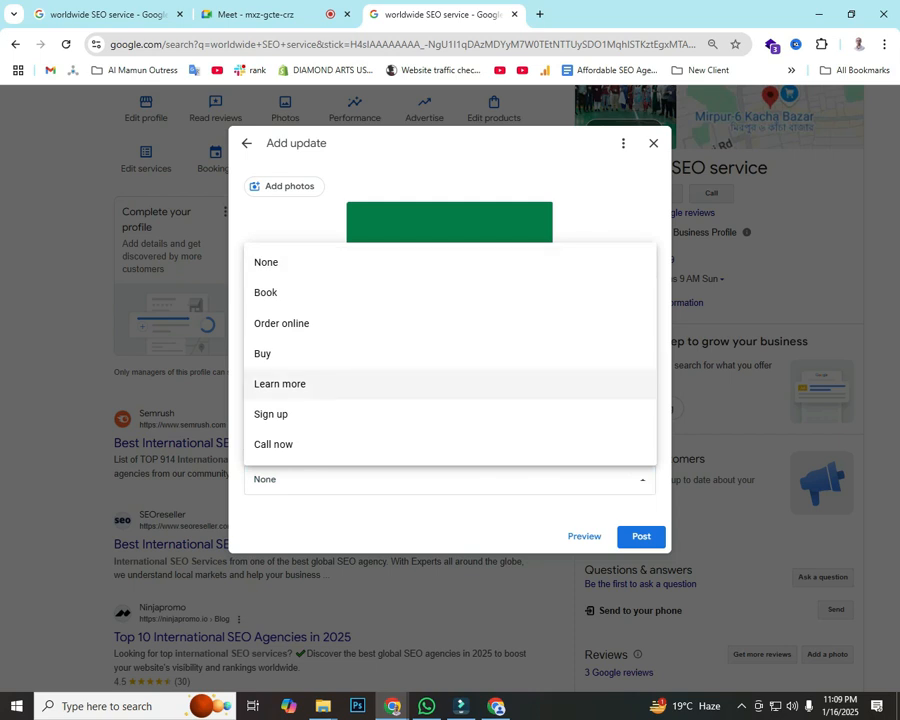
key(Print)
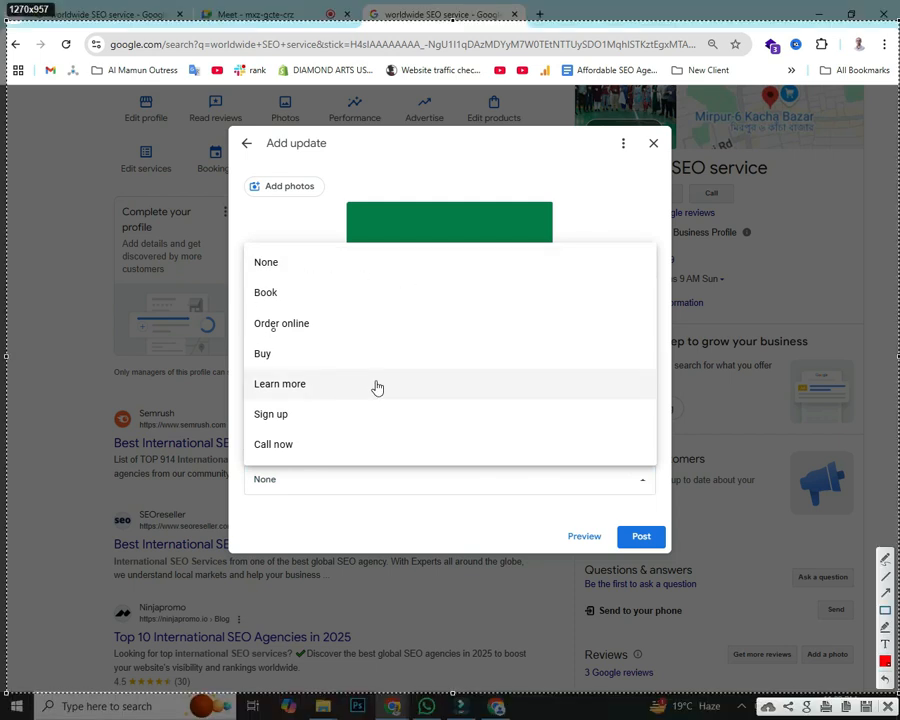
drag(250, 312, 344, 335)
drag(240, 345, 328, 361)
drag(250, 280, 348, 311)
drag(241, 433, 324, 461)
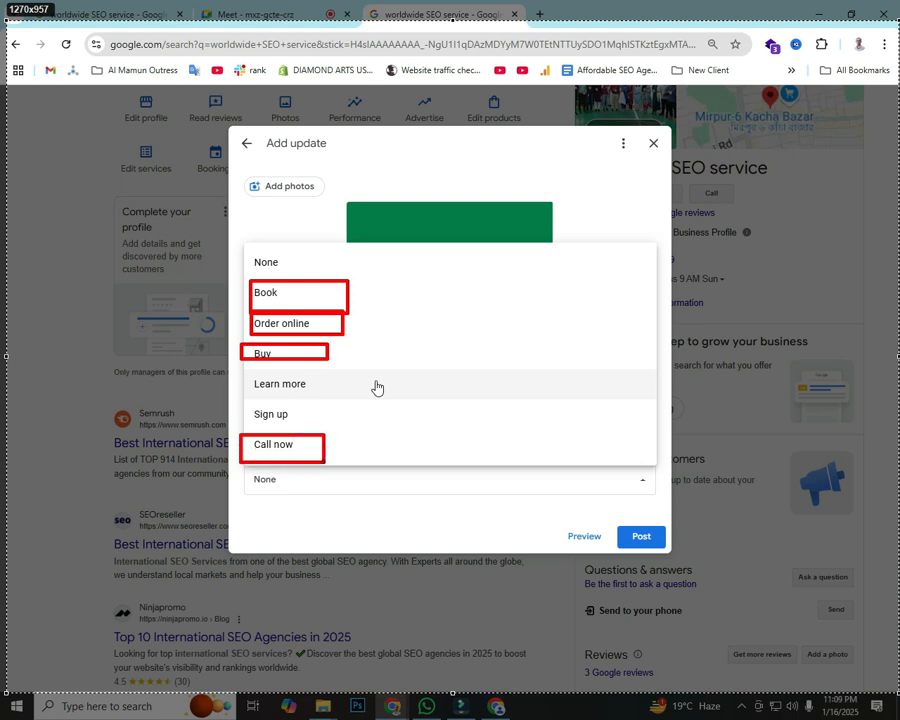
drag(249, 400, 336, 428)
drag(254, 372, 335, 397)
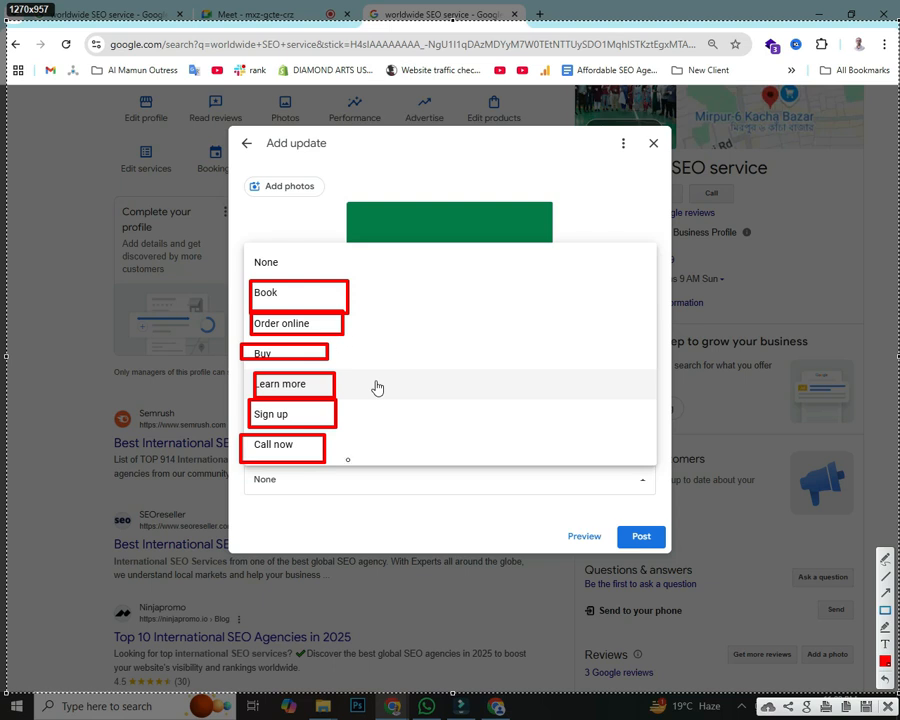
key(ctrl+c)
click(273, 444)
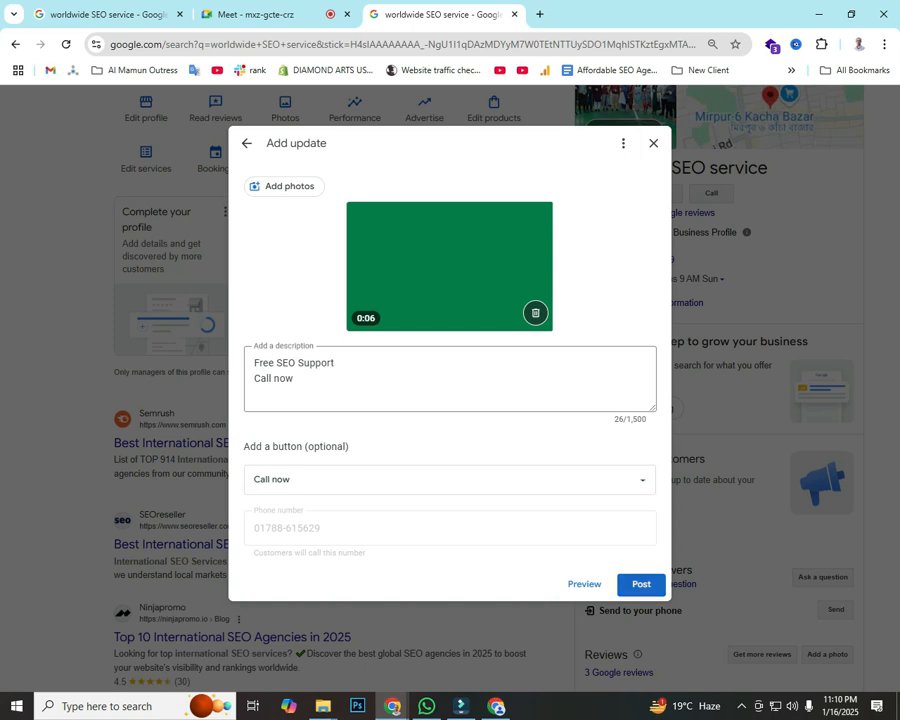
Step: Post the video update, close the Recent updates confirmation, and reload the results page
click(641, 584)
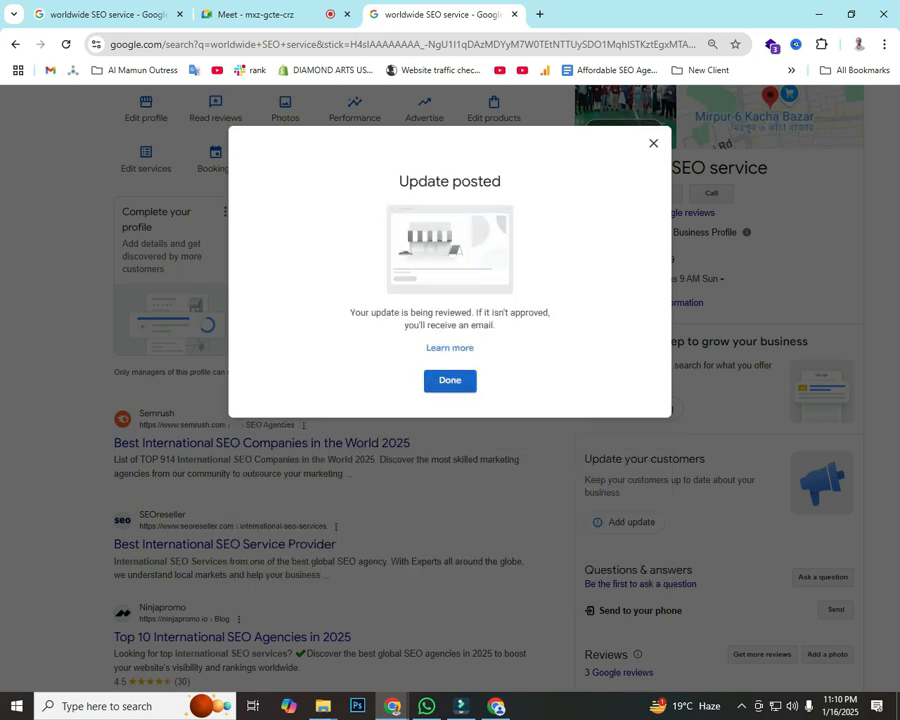
click(450, 380)
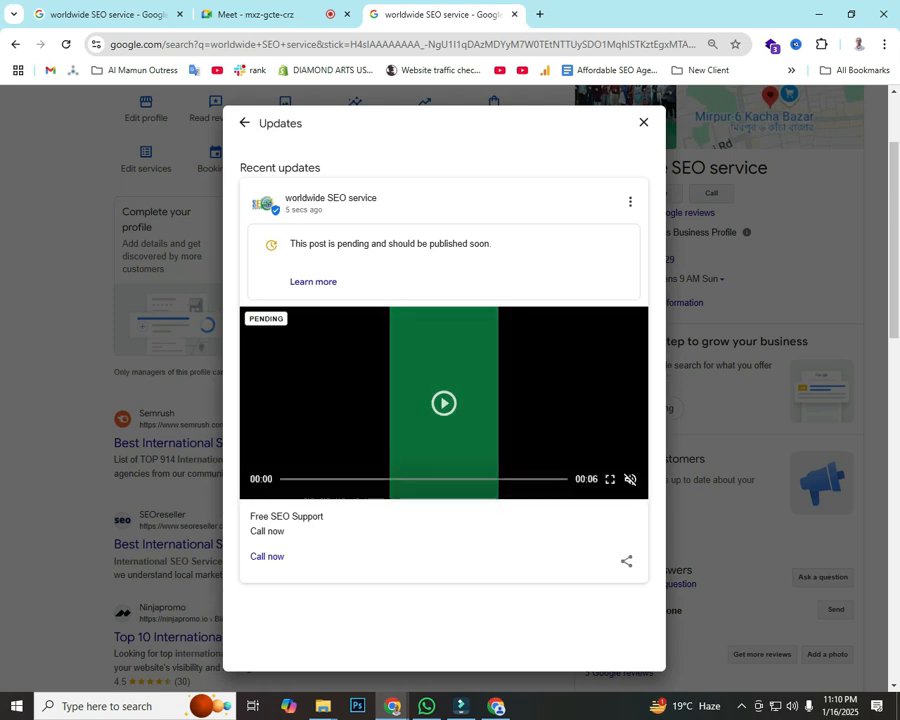
scroll(450, 400, down, 3)
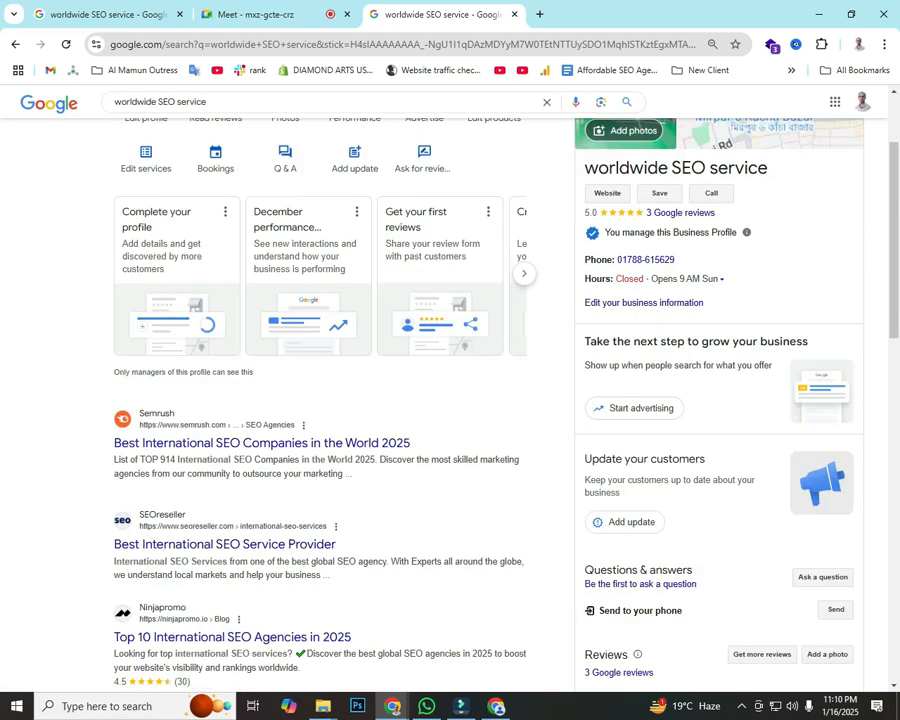
click(66, 44)
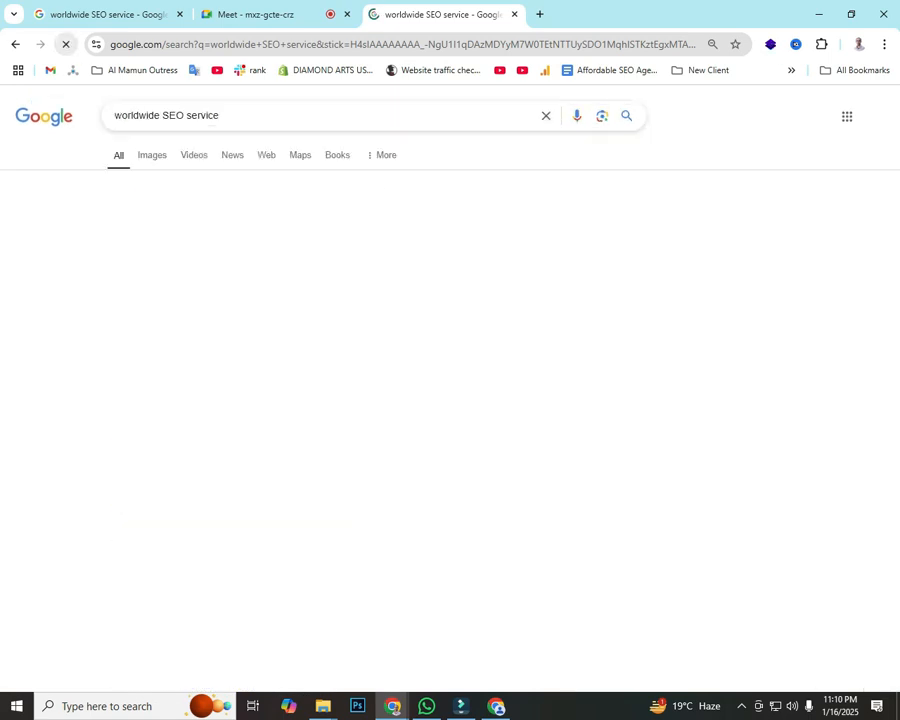
scroll(450, 400, down, 3)
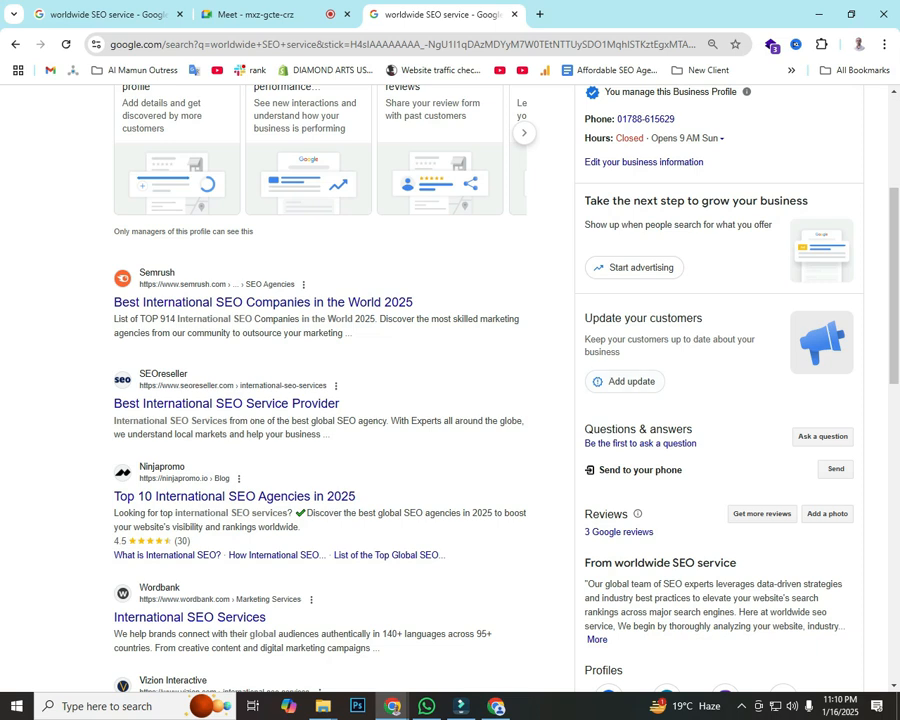
click(496, 706)
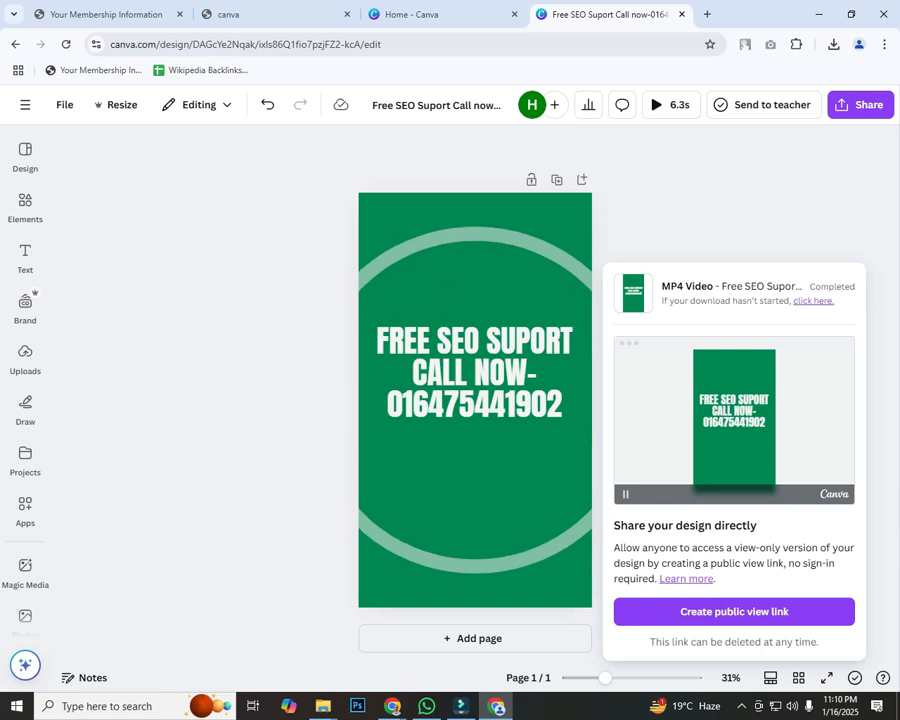
Step: From the Canva home page, create a custom-size design of width 300 and height 300 px
click(64, 105)
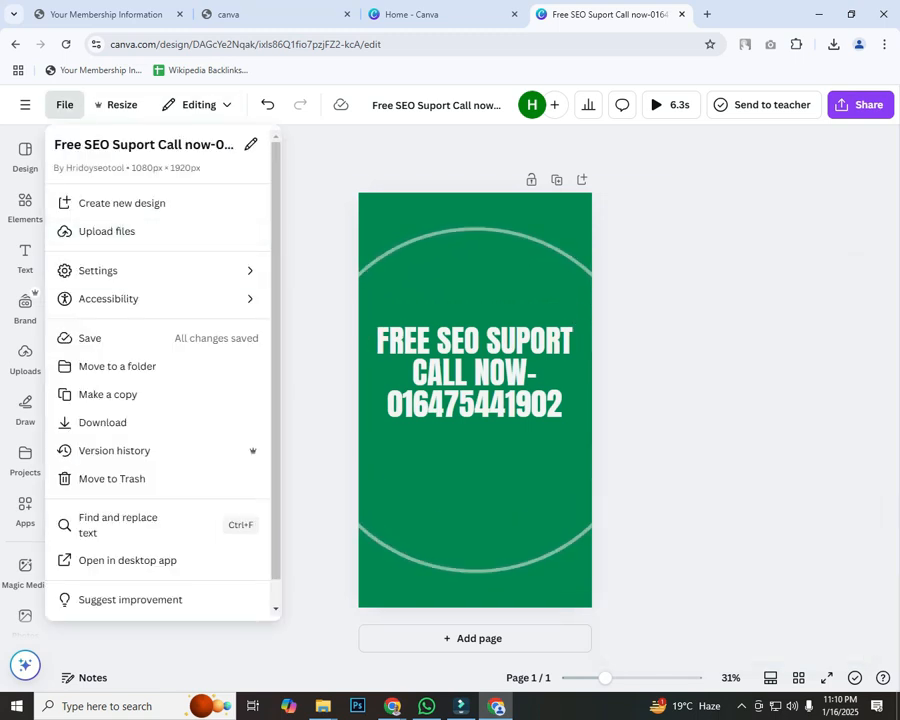
click(25, 105)
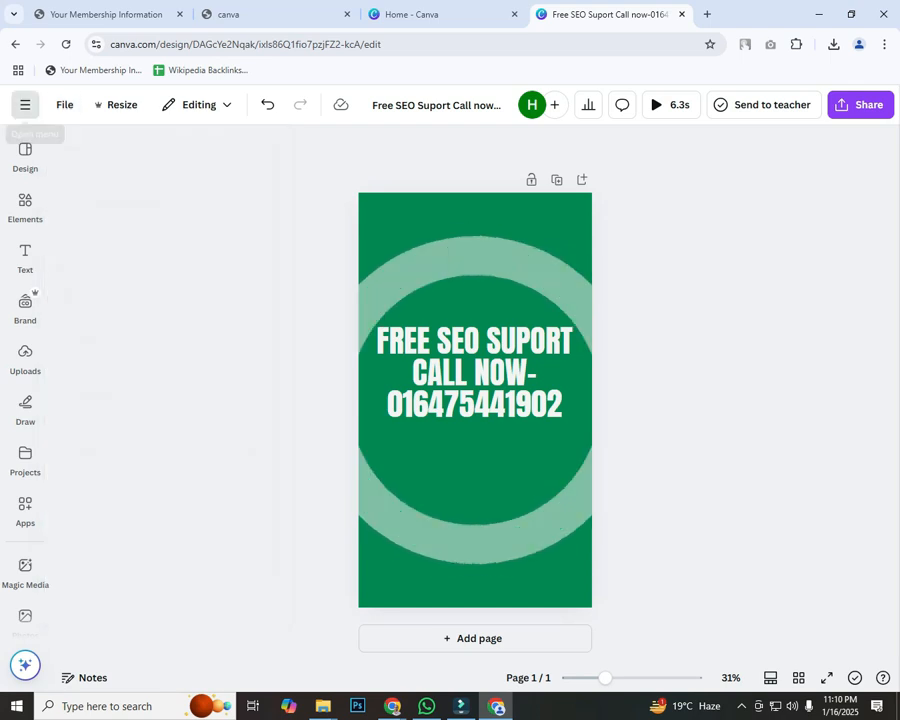
click(23, 112)
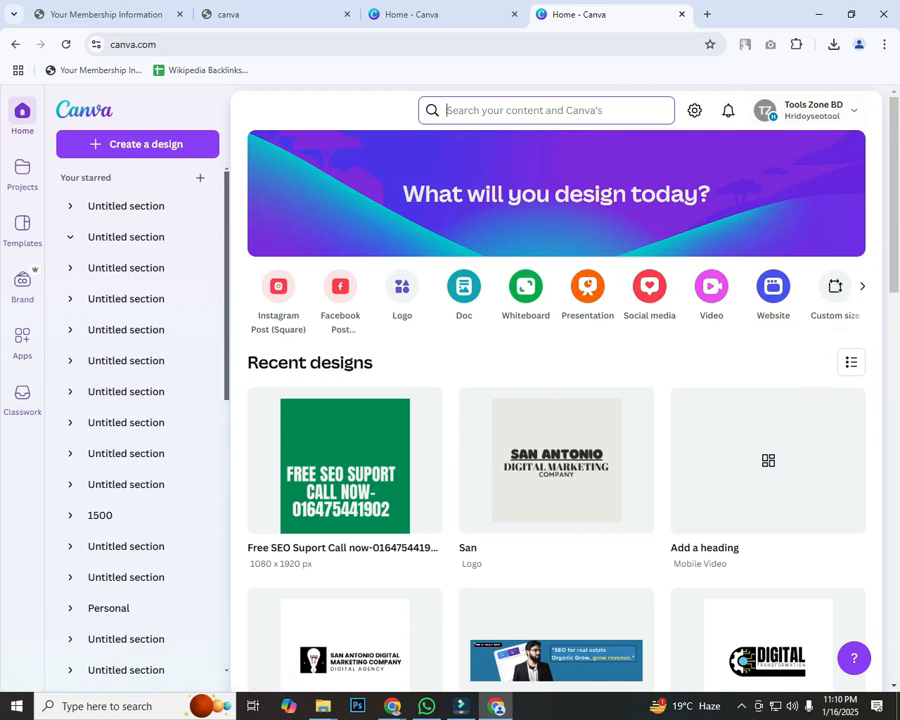
click(835, 290)
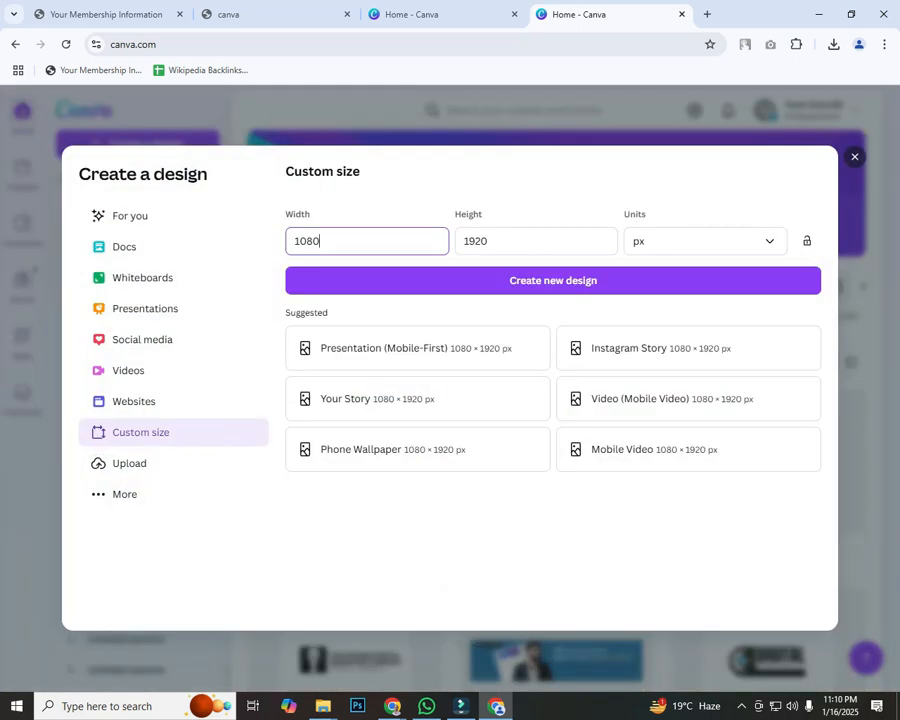
double_click(307, 241)
text(300)
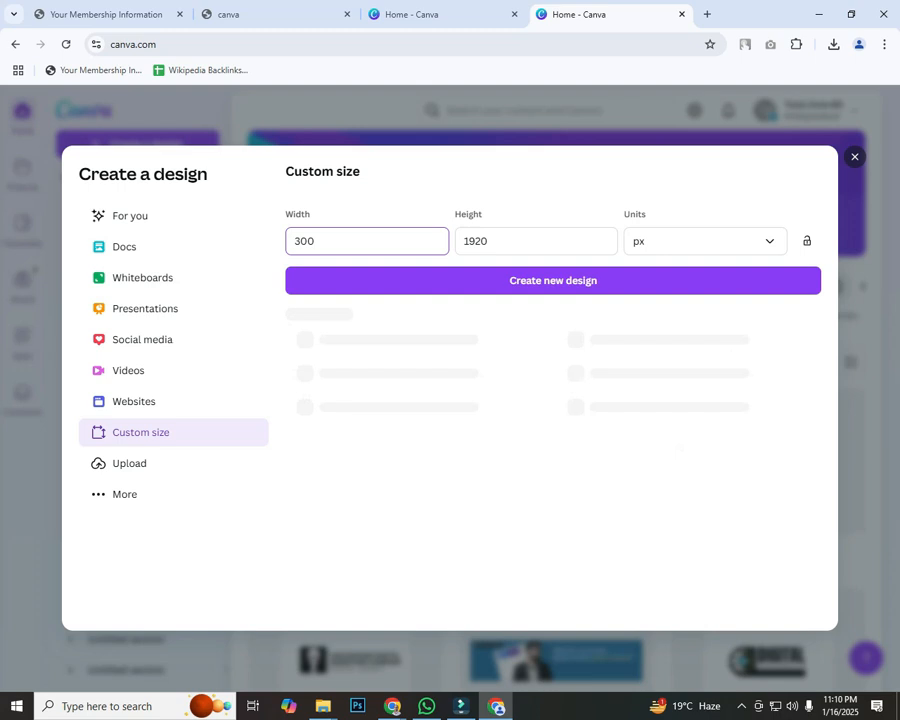
key(Tab)
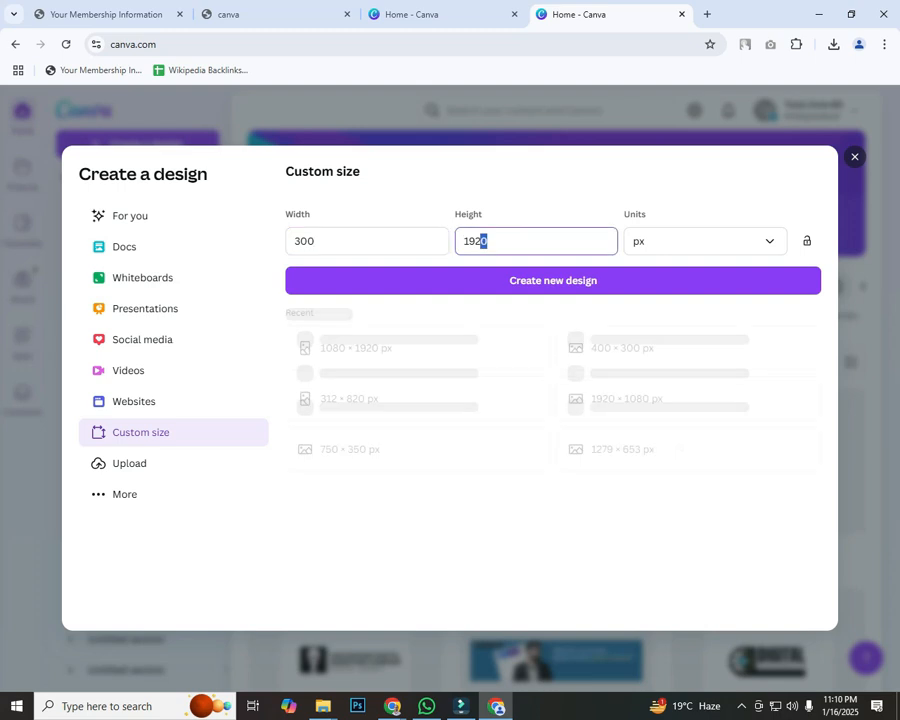
text(300)
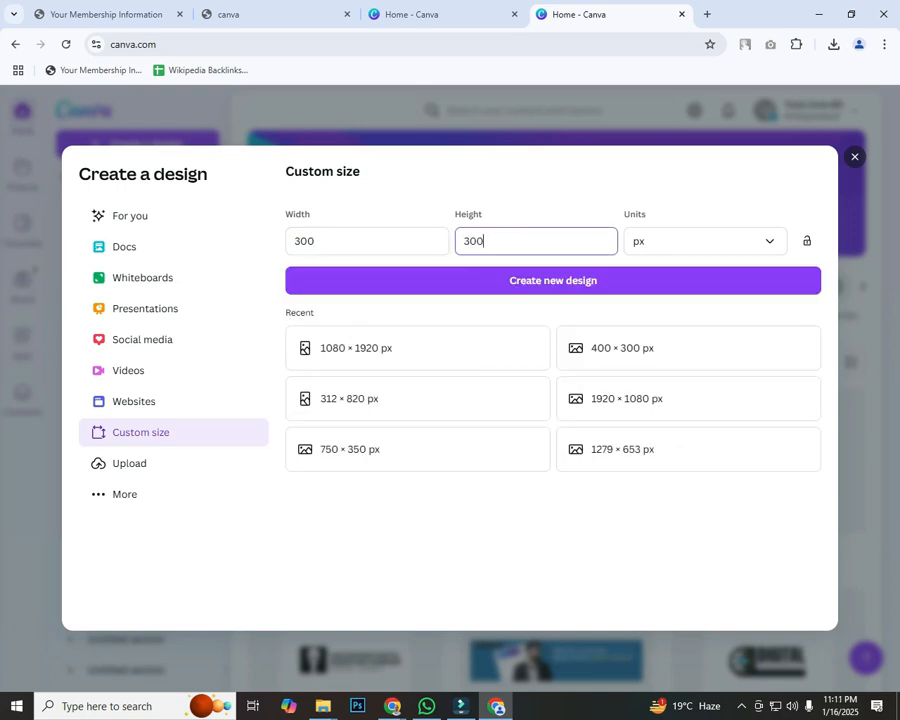
key(Return)
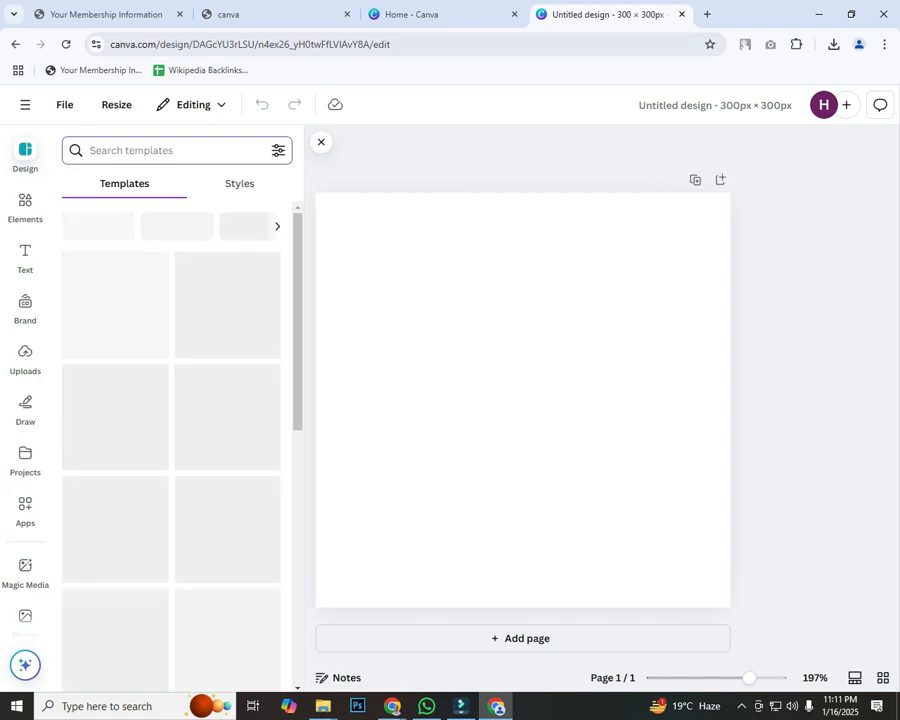
Step: Search templates for 'seo services' and apply the White Grey Geometric SEO Specialist template
text(s)
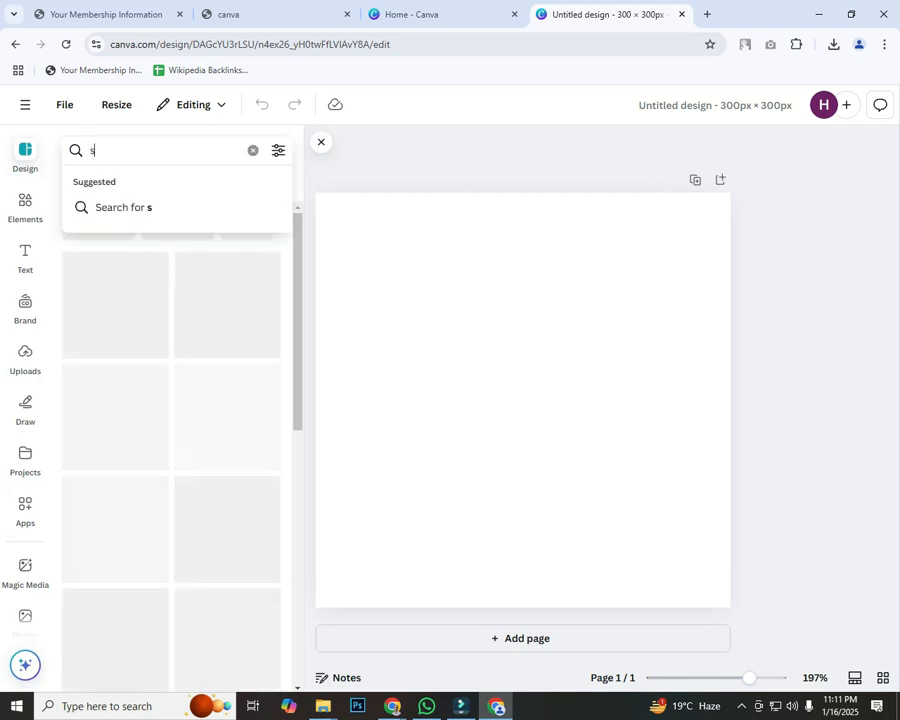
text(eo service)
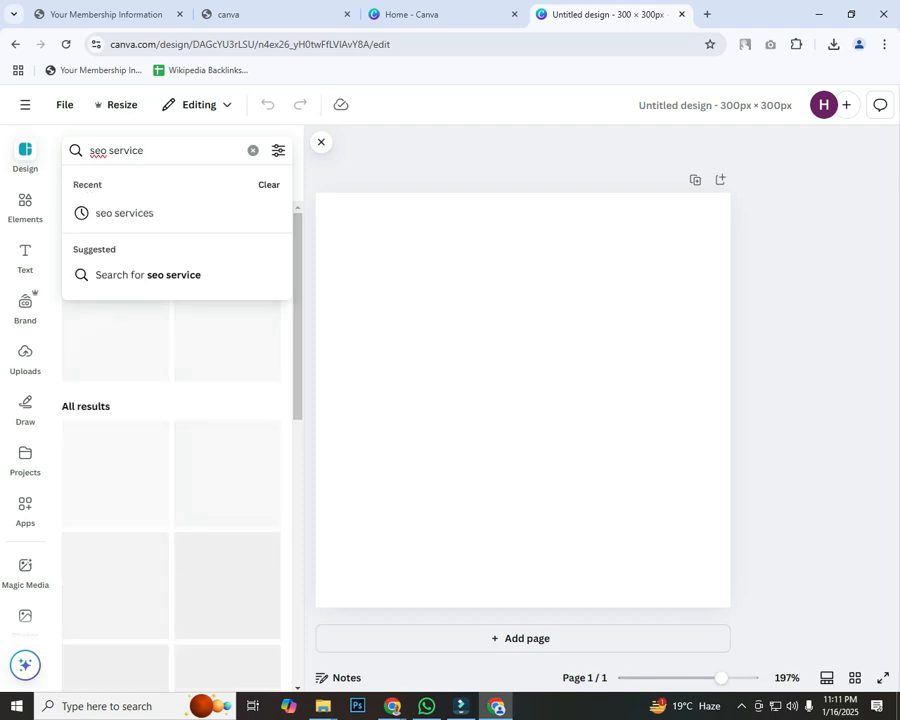
key(Down)
key(Return)
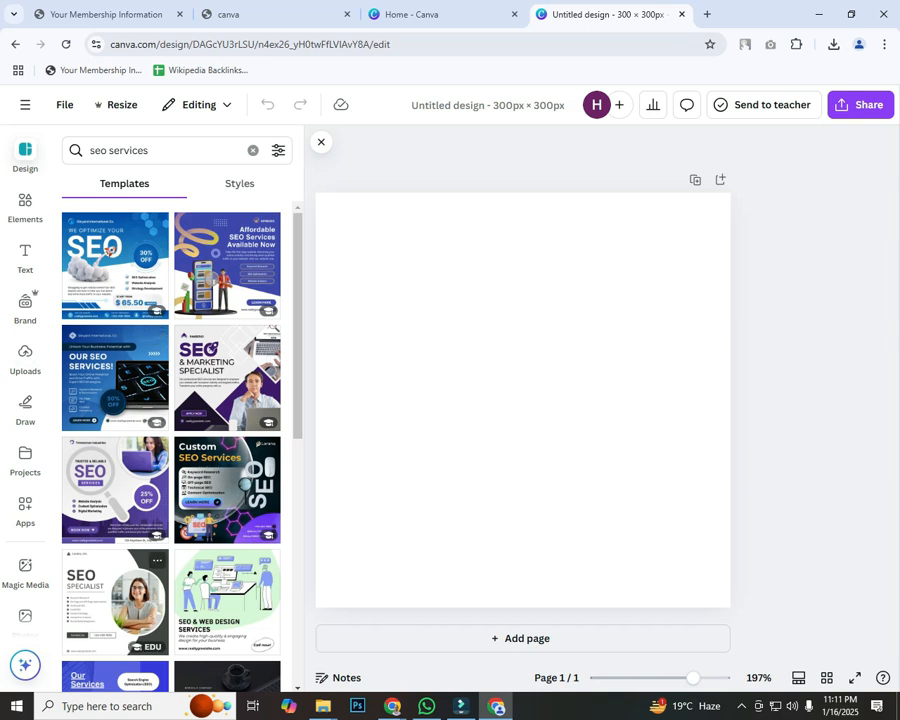
click(115, 600)
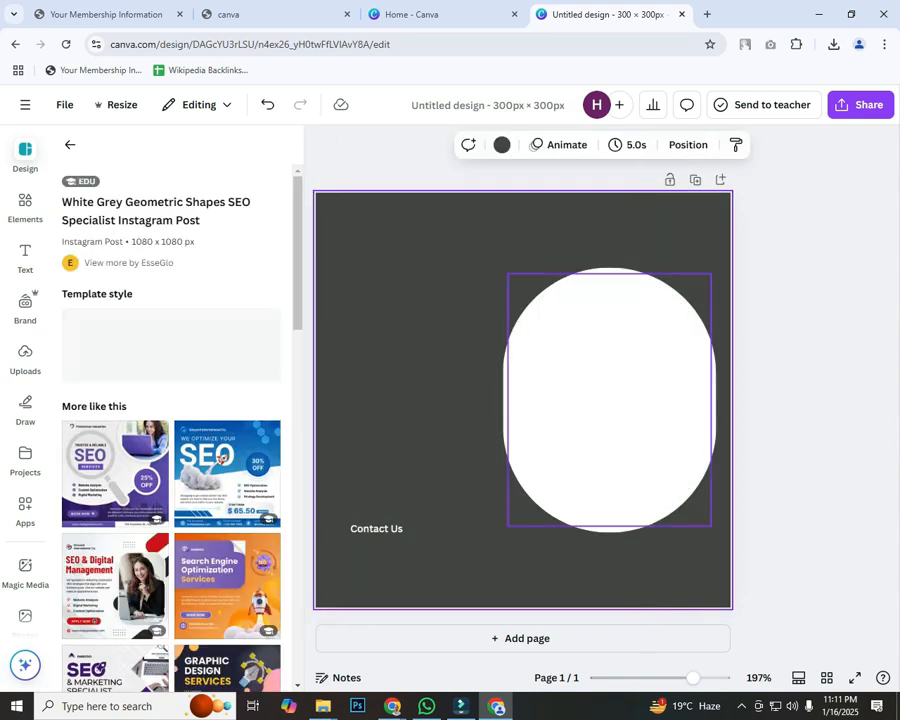
key(Escape)
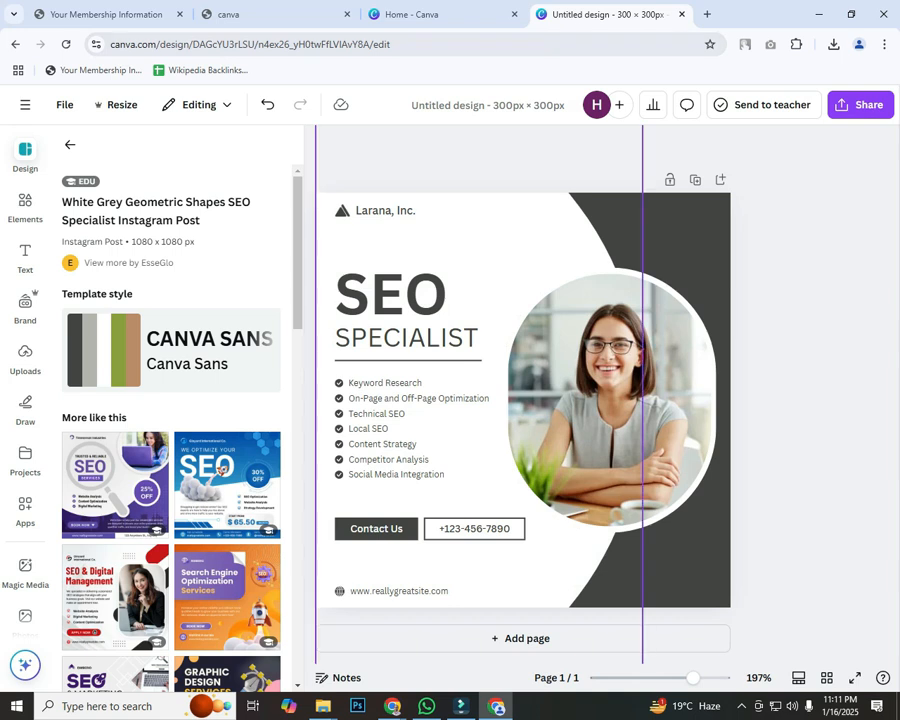
Step: Delete the Larana, Inc. name and replace the sample phone with the business phone number
click(386, 211)
key(Delete)
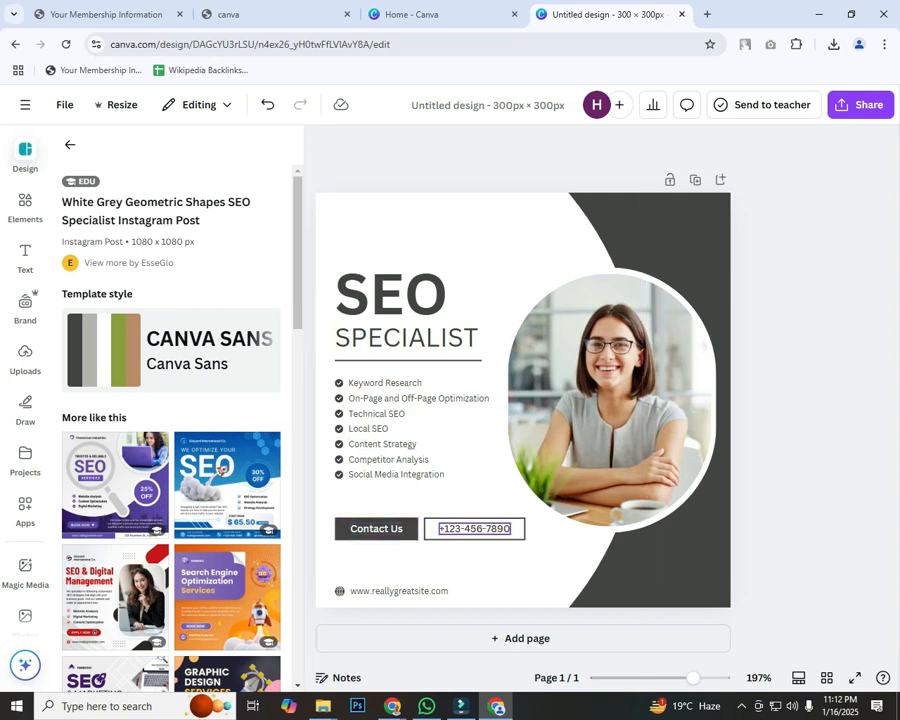
double_click(455, 529)
drag(440, 528, 512, 528)
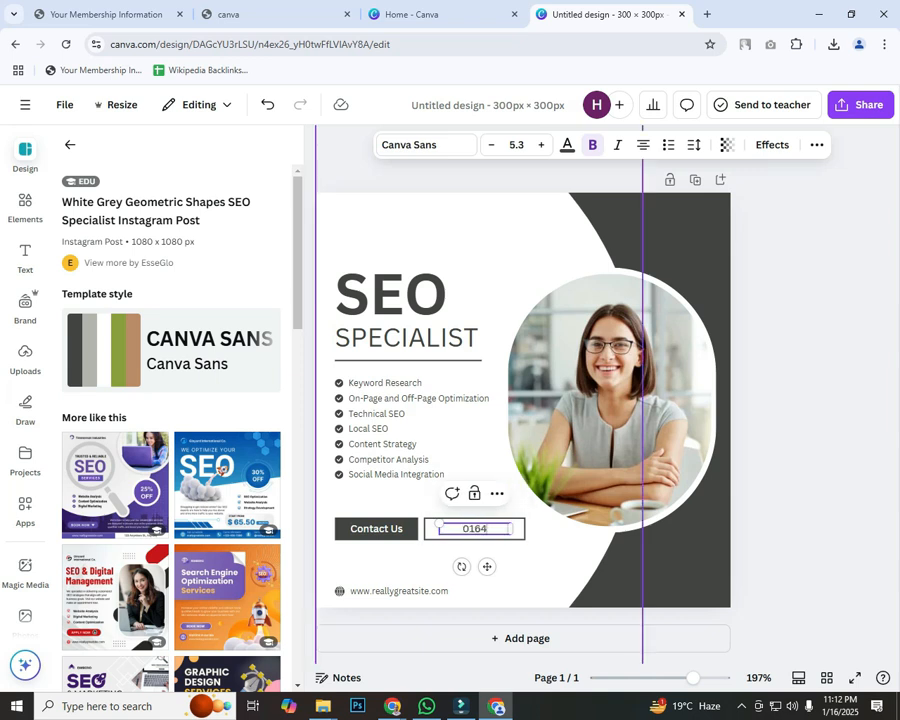
key(Escape)
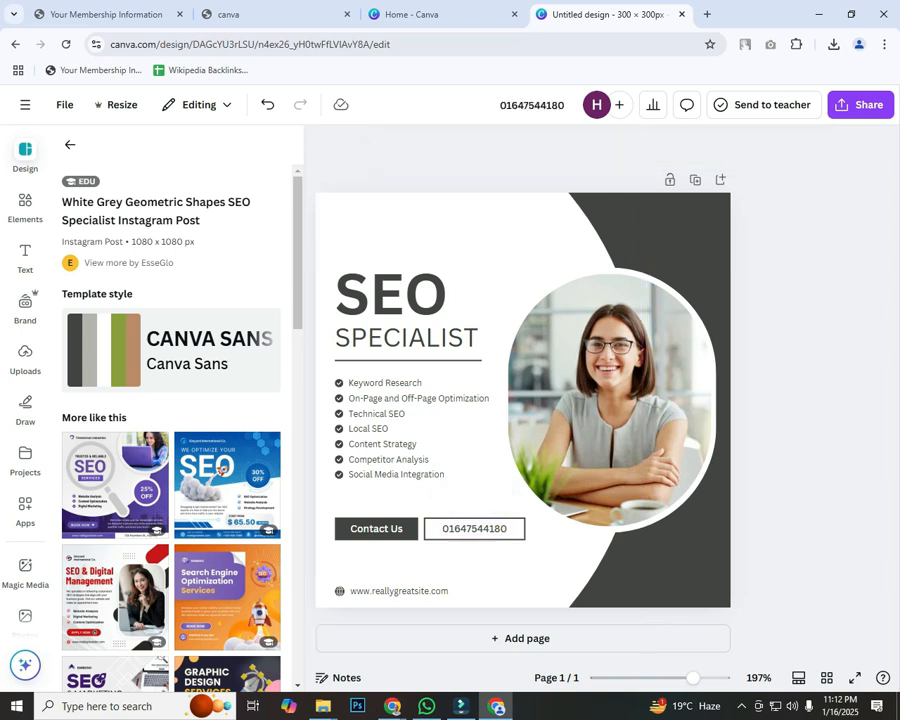
Step: Delete the website address text and its small globe icon
click(352, 591)
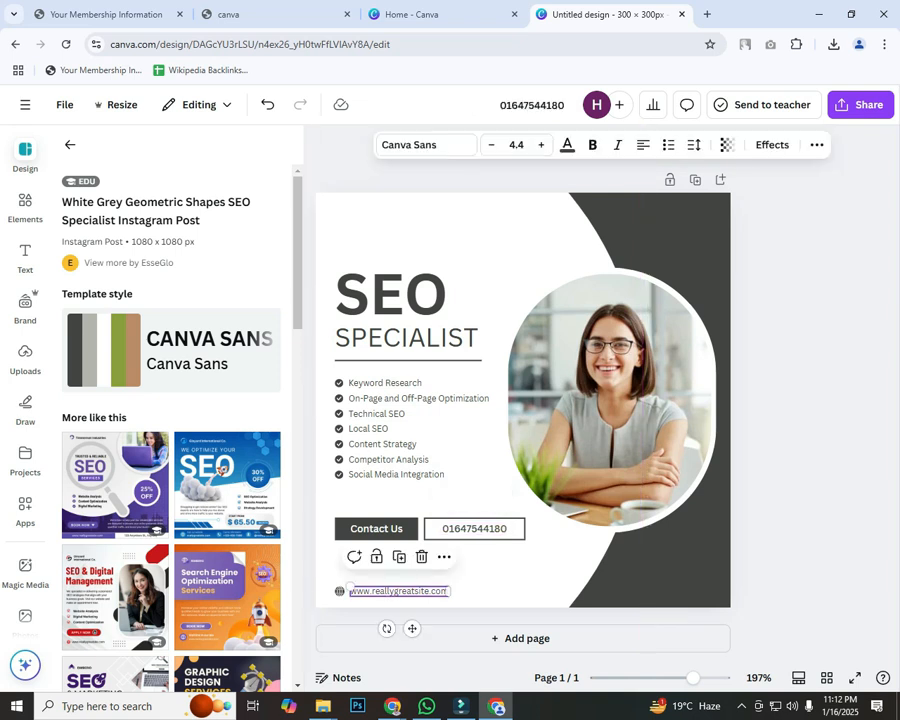
key(Delete)
click(339, 591)
key(Delete)
click(795, 375)
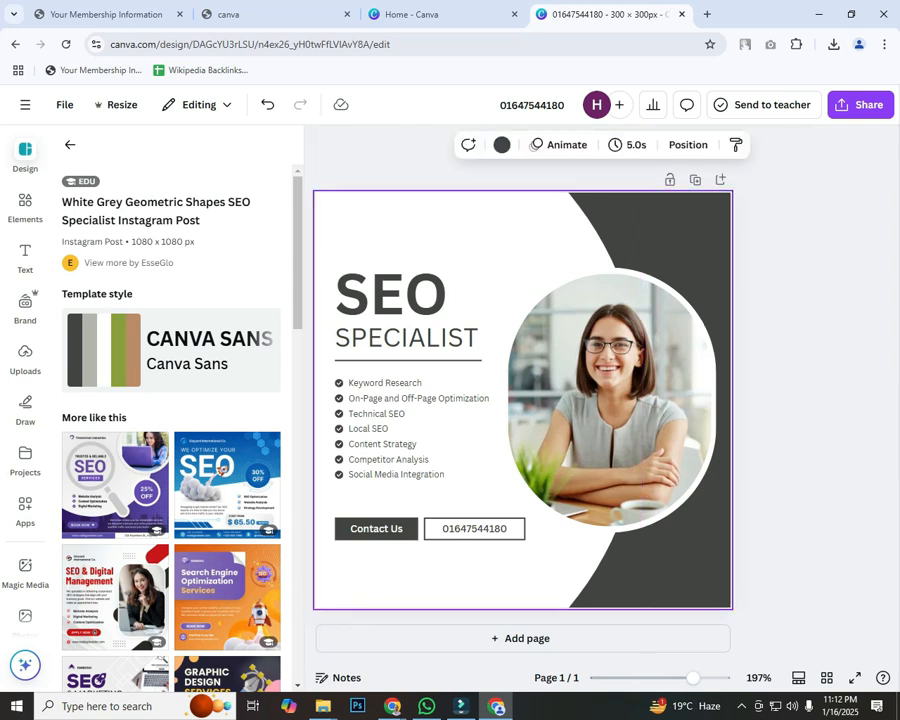
Step: Change the dark background shape's colour to red
click(501, 144)
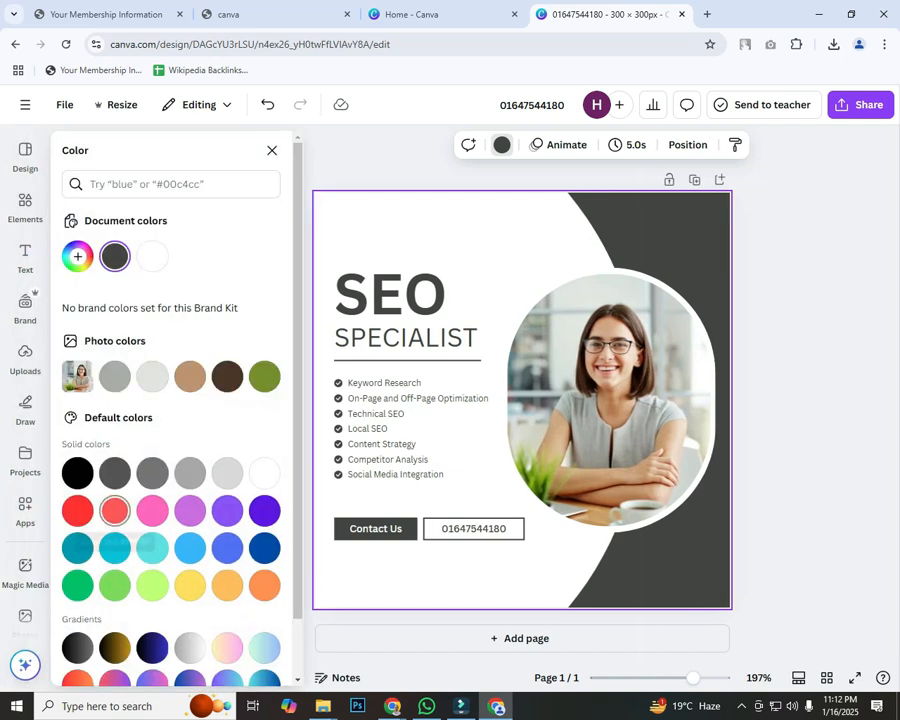
click(77, 510)
click(272, 150)
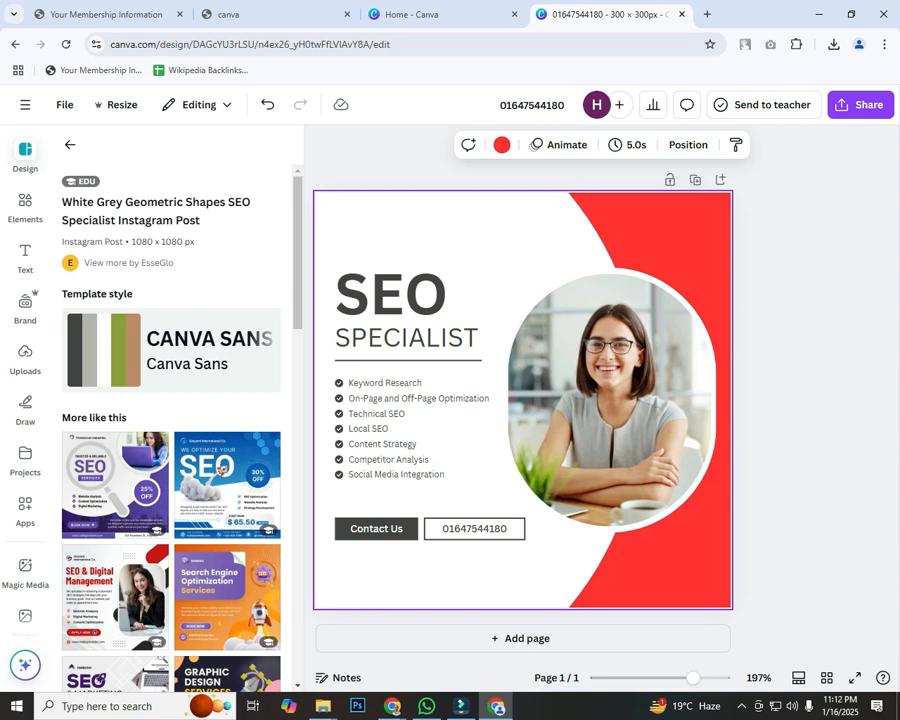
Step: Download the SEO Specialist design as a JPG file
click(860, 104)
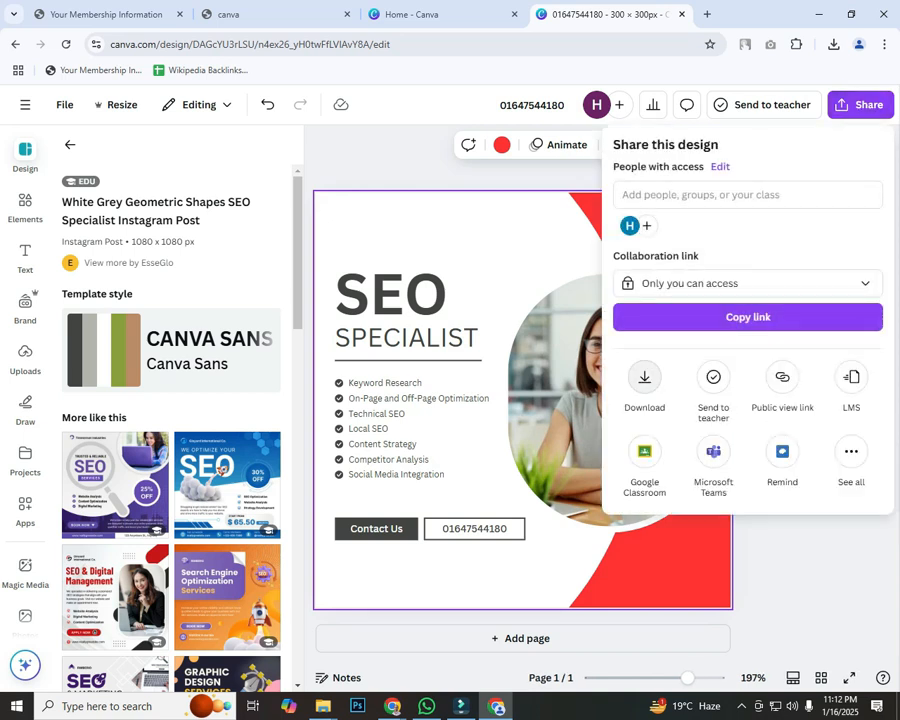
click(644, 377)
click(730, 203)
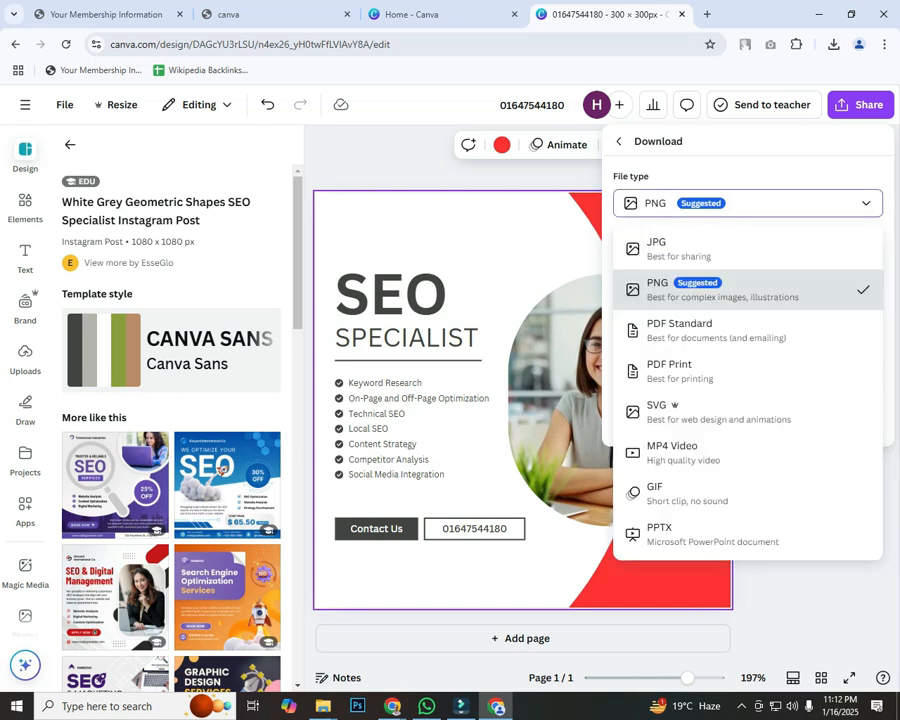
click(700, 287)
click(730, 203)
click(650, 242)
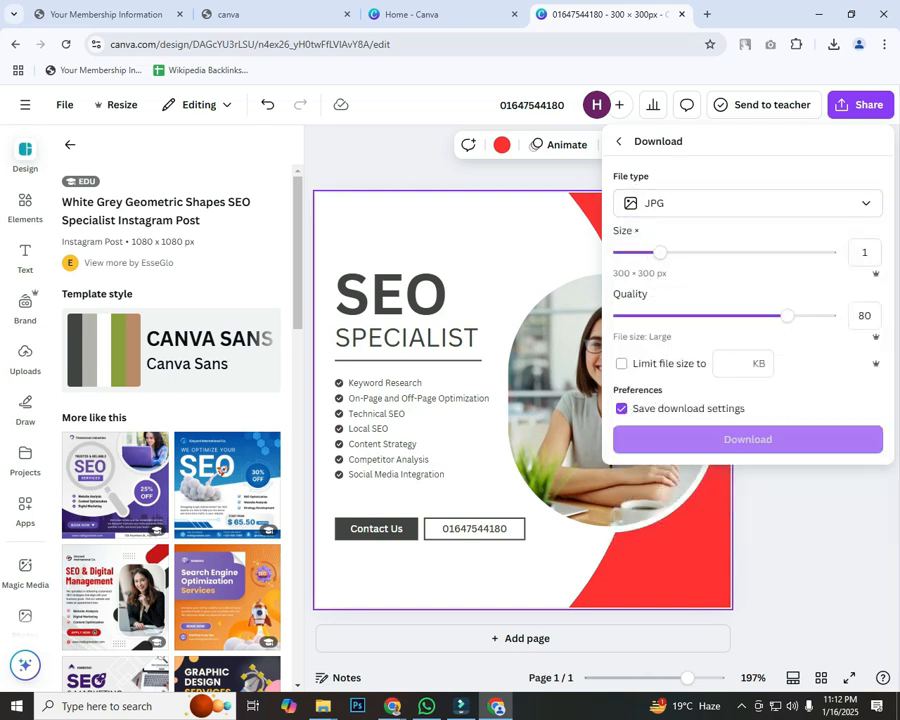
click(747, 439)
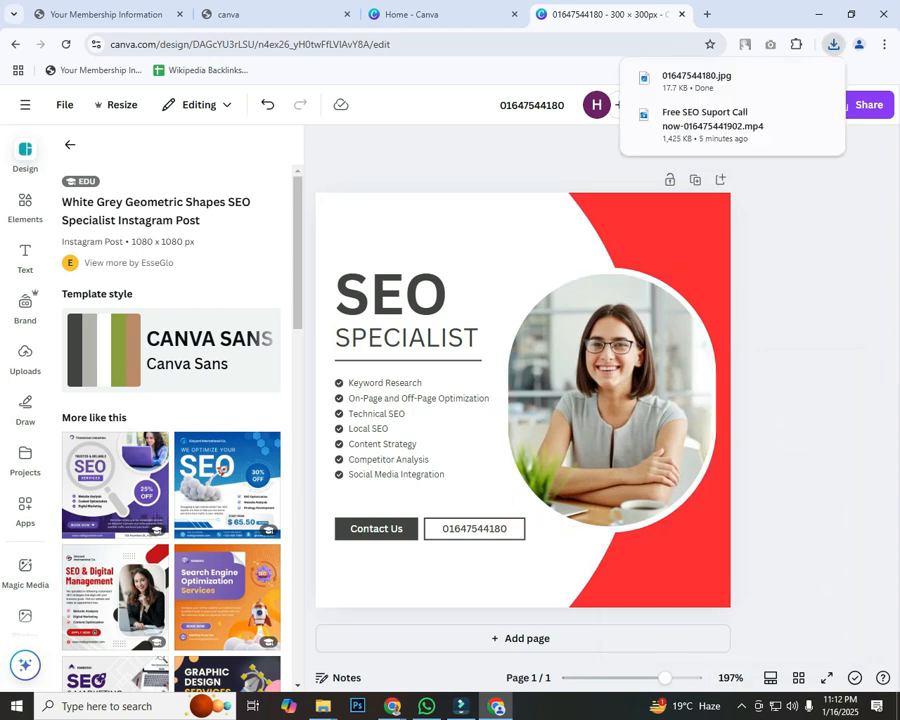
Step: Reload the Business Profile page and try attaching the downloaded SEO Specialist image to an update
mouse_move(496, 706)
click(340, 660)
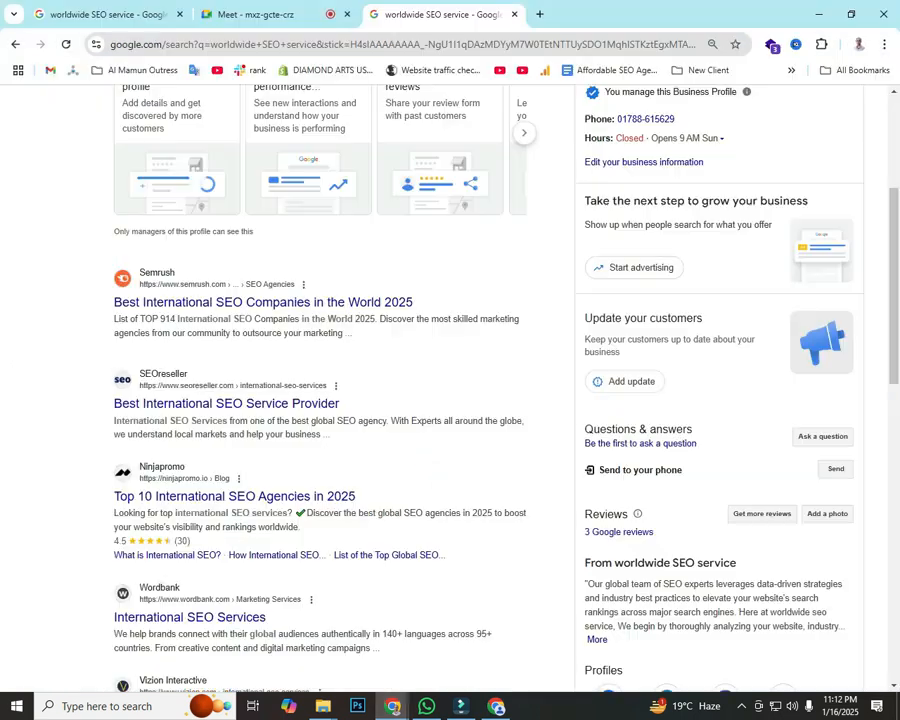
scroll(450, 400, up, 2)
click(66, 44)
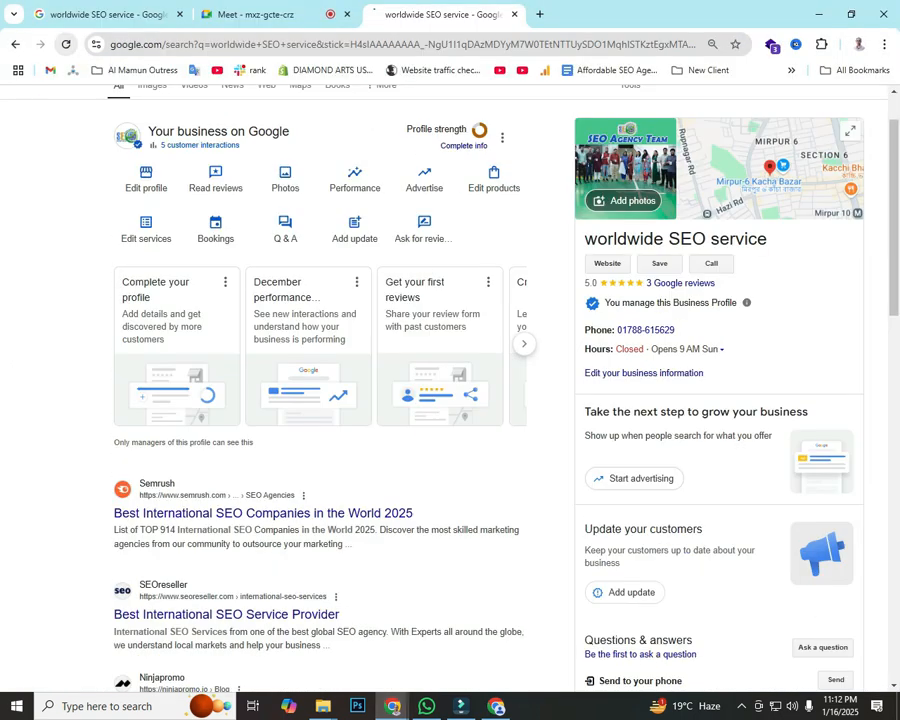
scroll(450, 400, down, 2)
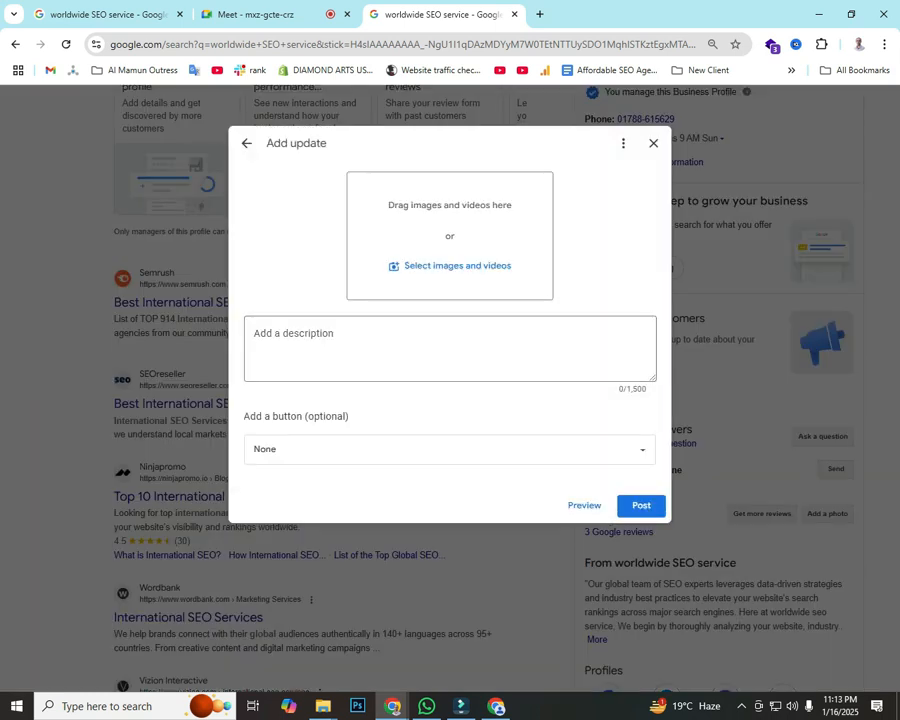
click(449, 265)
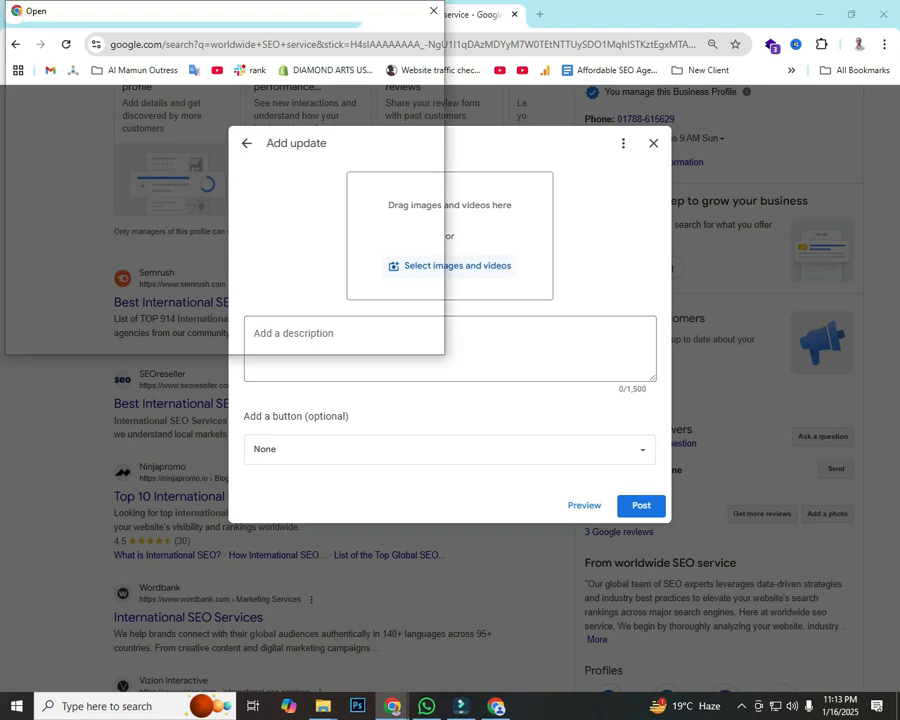
click(165, 132)
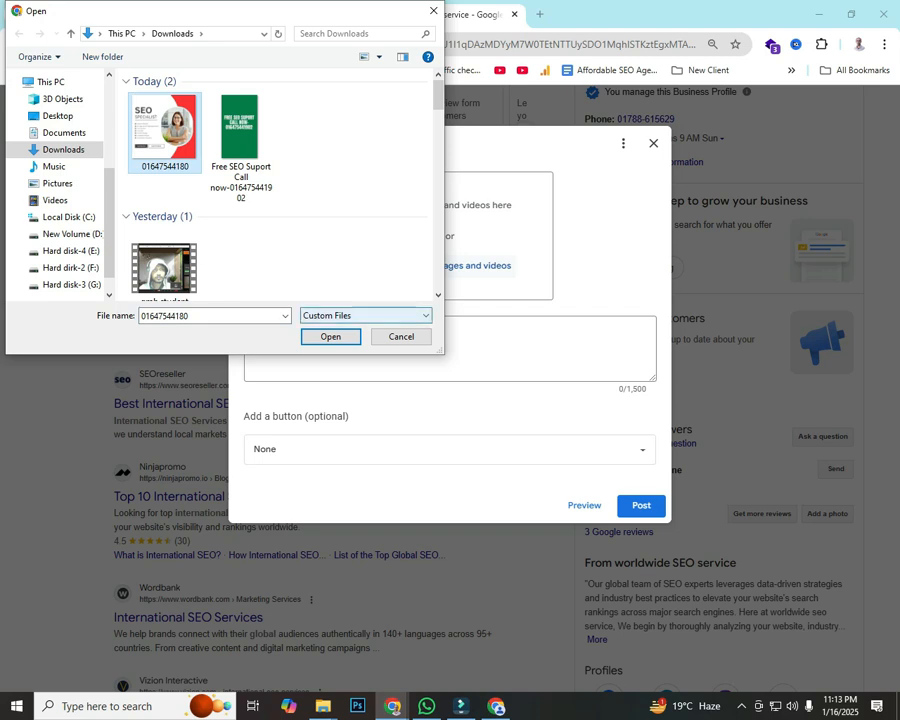
click(331, 337)
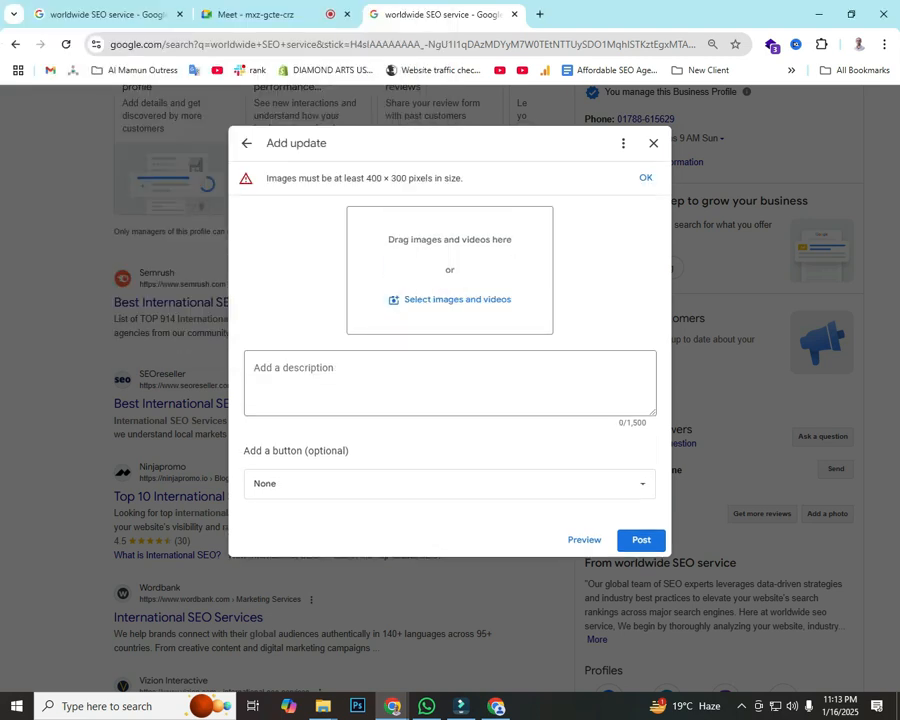
Step: Screenshot the minimum image size warning with a red box and two arrows, then return to Canva
key(Print)
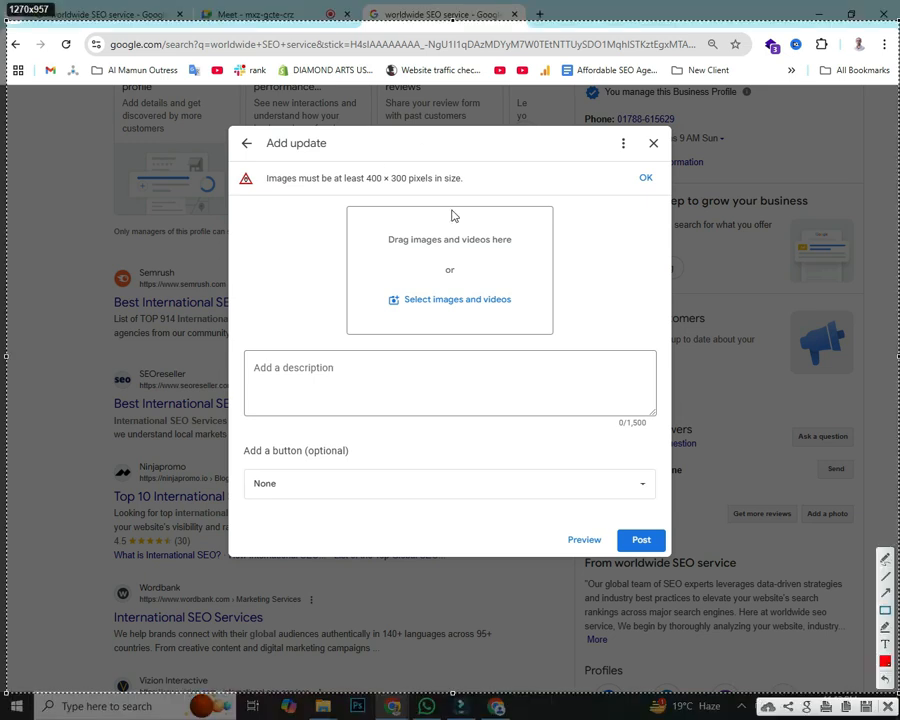
drag(236, 162, 496, 198)
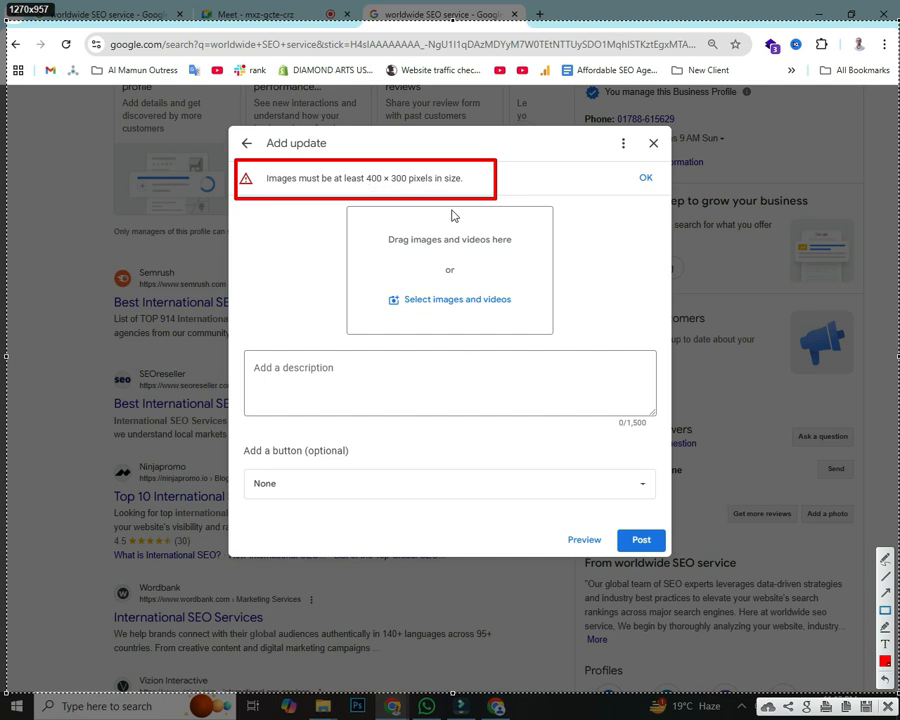
drag(100, 490, 365, 195)
drag(620, 242, 407, 187)
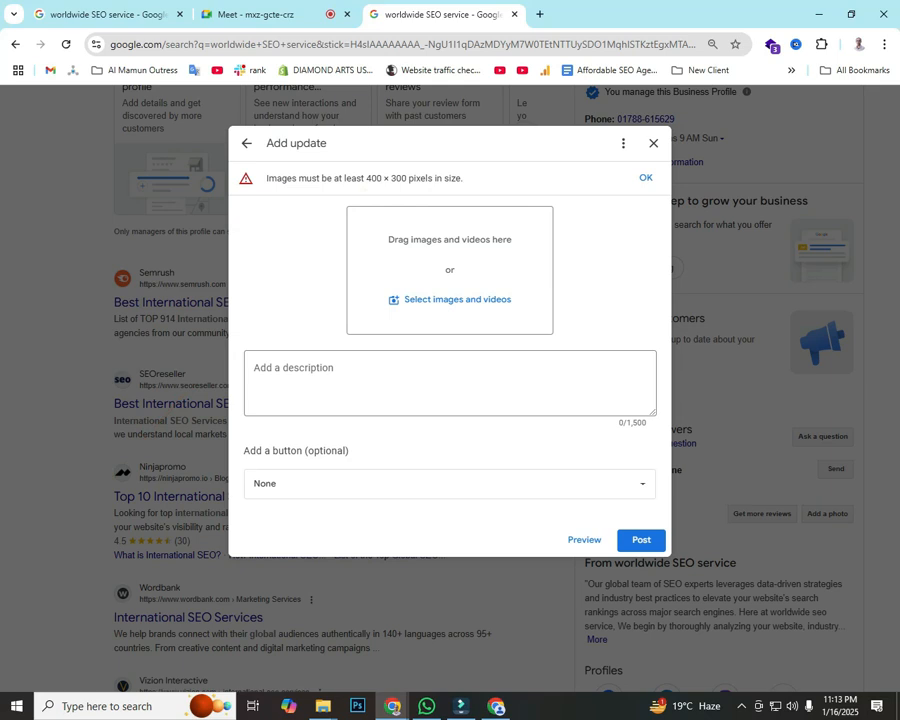
mouse_move(392, 706)
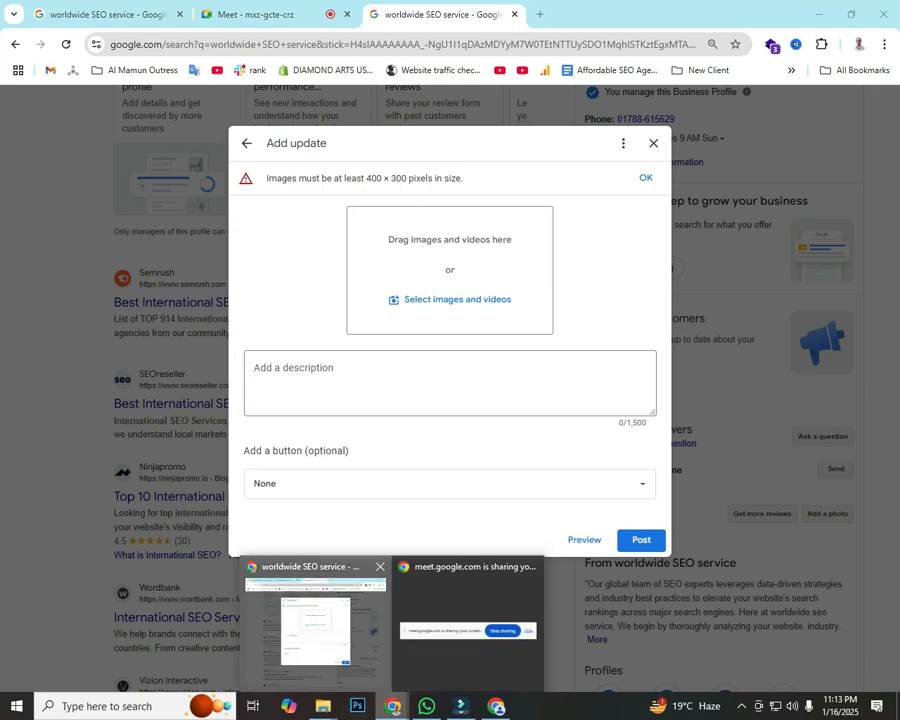
click(497, 706)
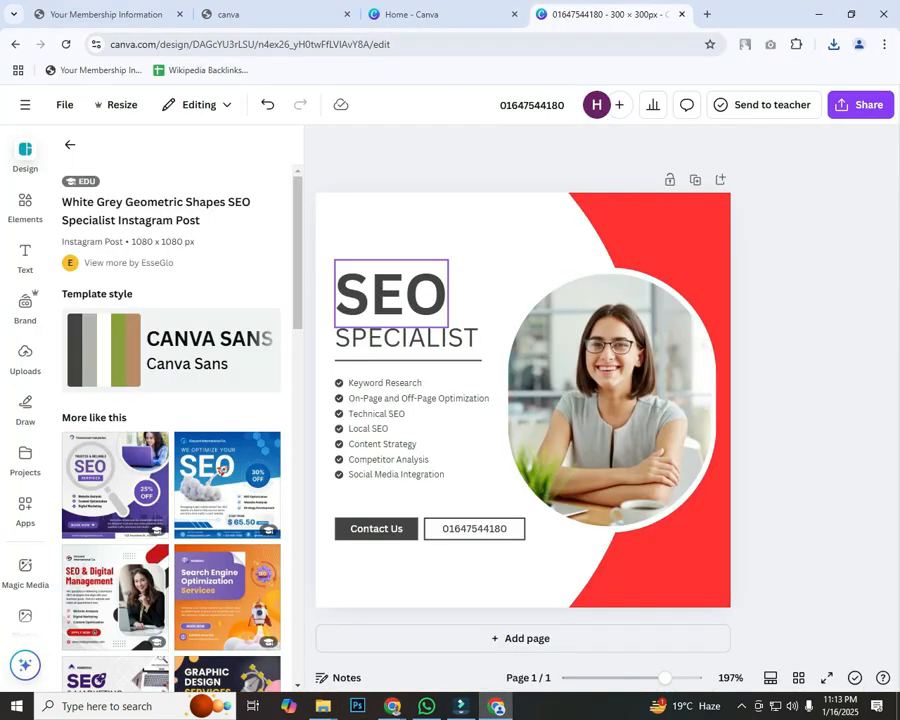
Step: Create a new custom-size Canva design of 400 × 300 px
click(70, 144)
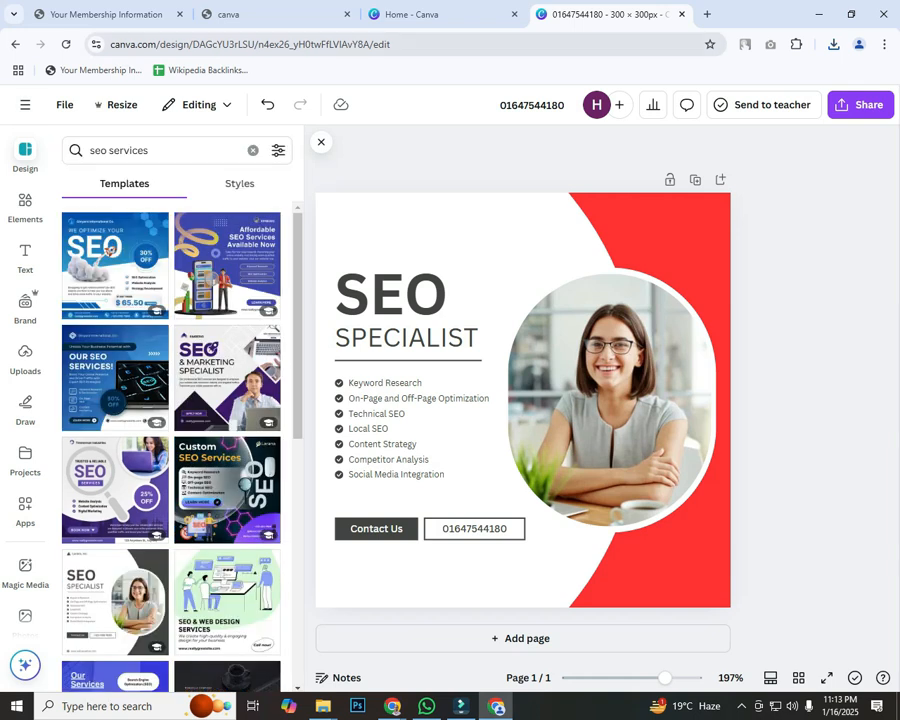
click(25, 104)
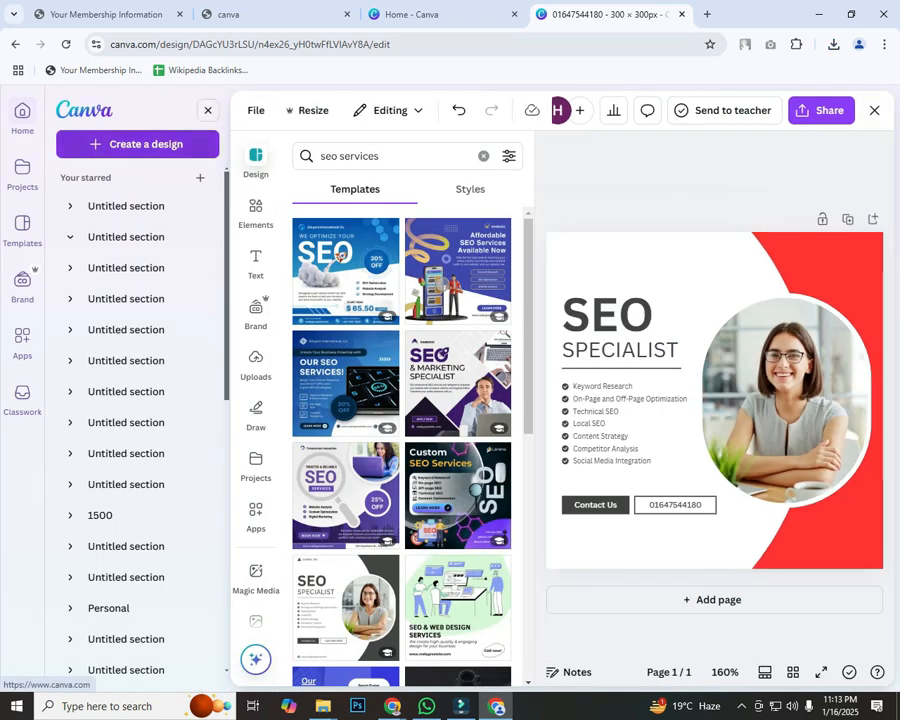
click(22, 170)
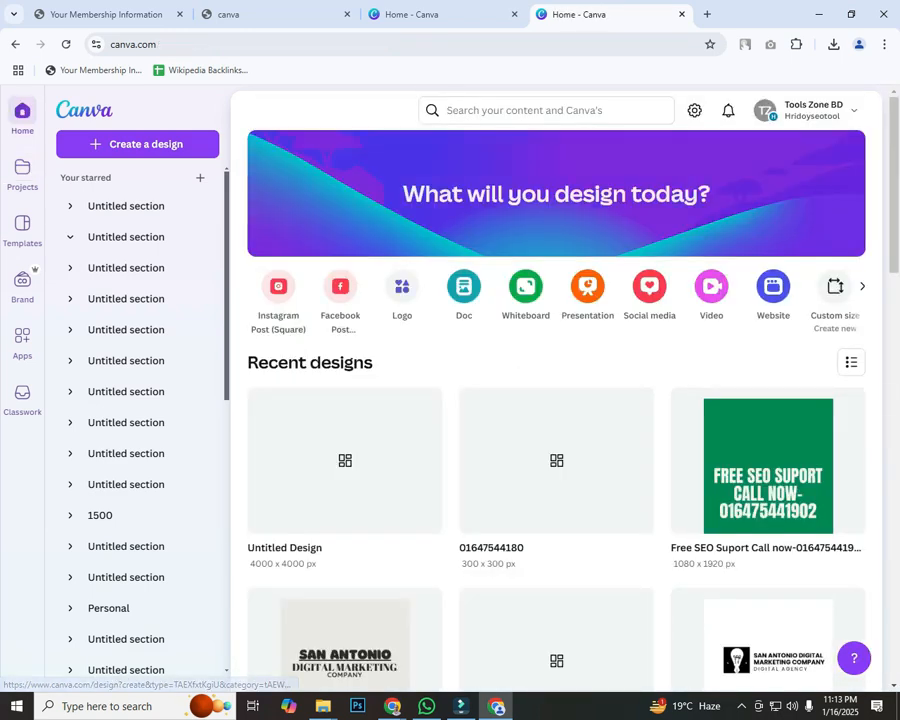
click(835, 287)
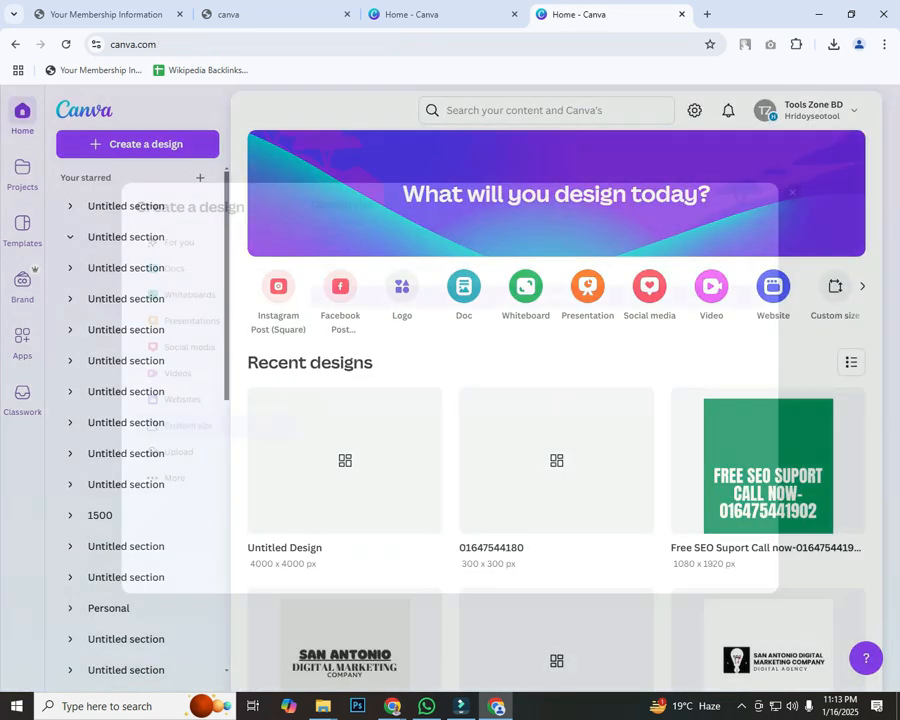
key(ctrl+a)
text(4)
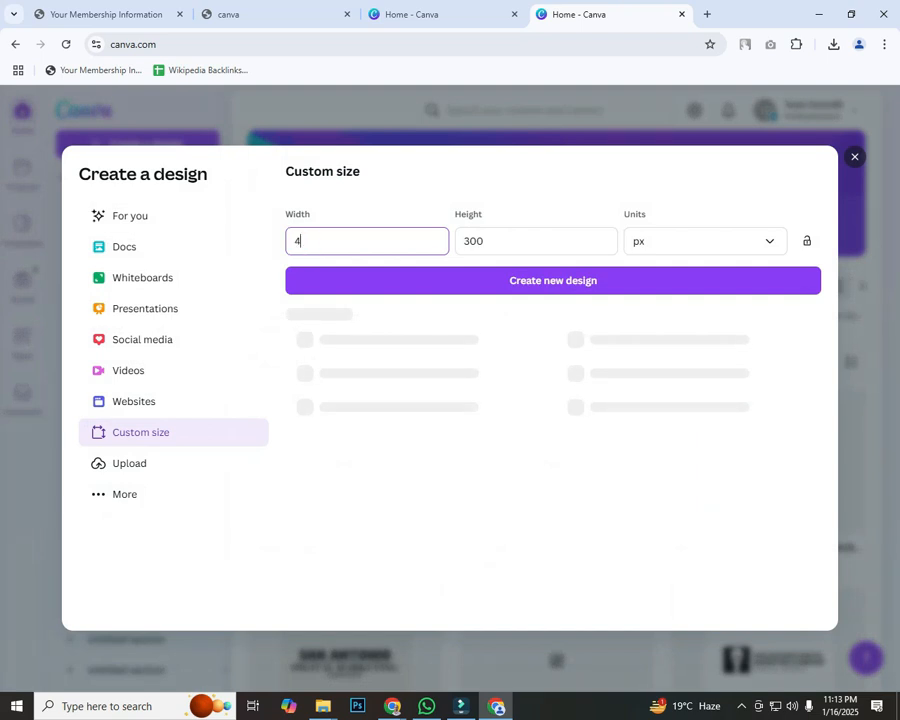
text(00)
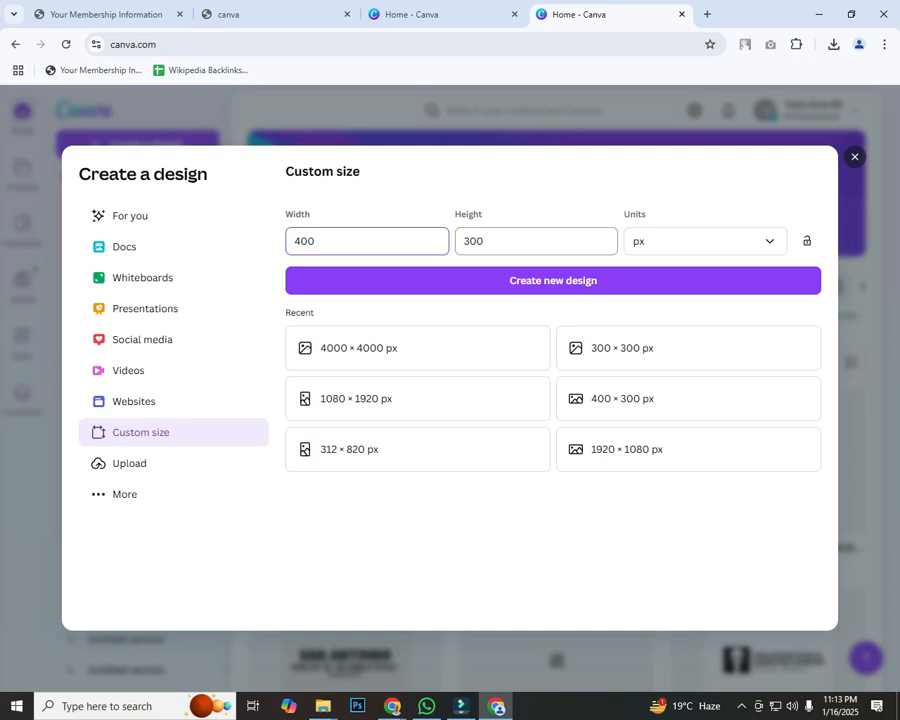
click(540, 281)
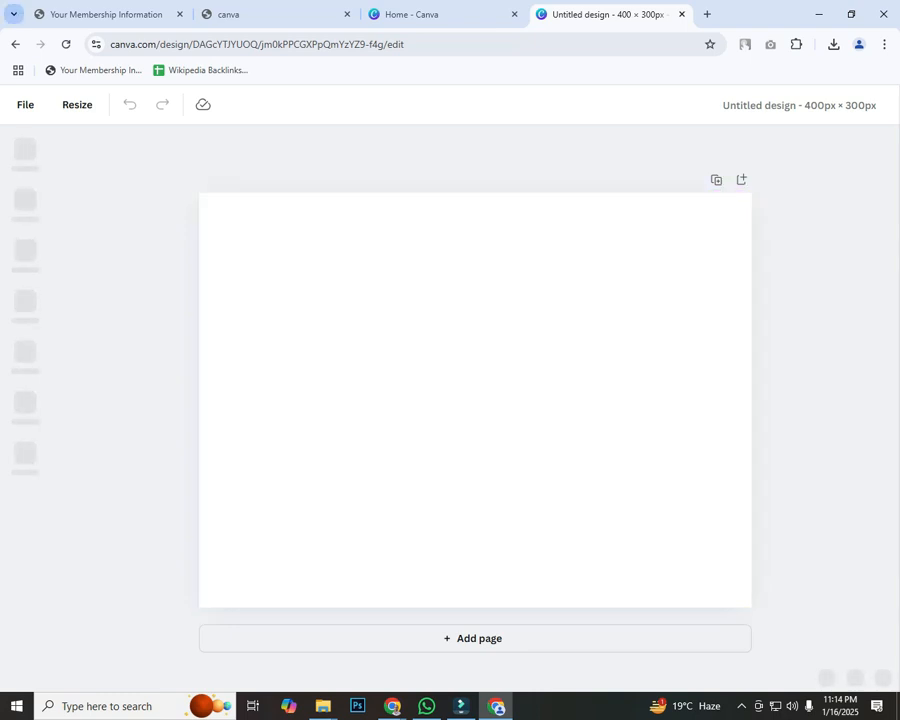
Step: Recheck the Business Profile warning that images must be at least 400 × 300 pixels
mouse_move(392, 706)
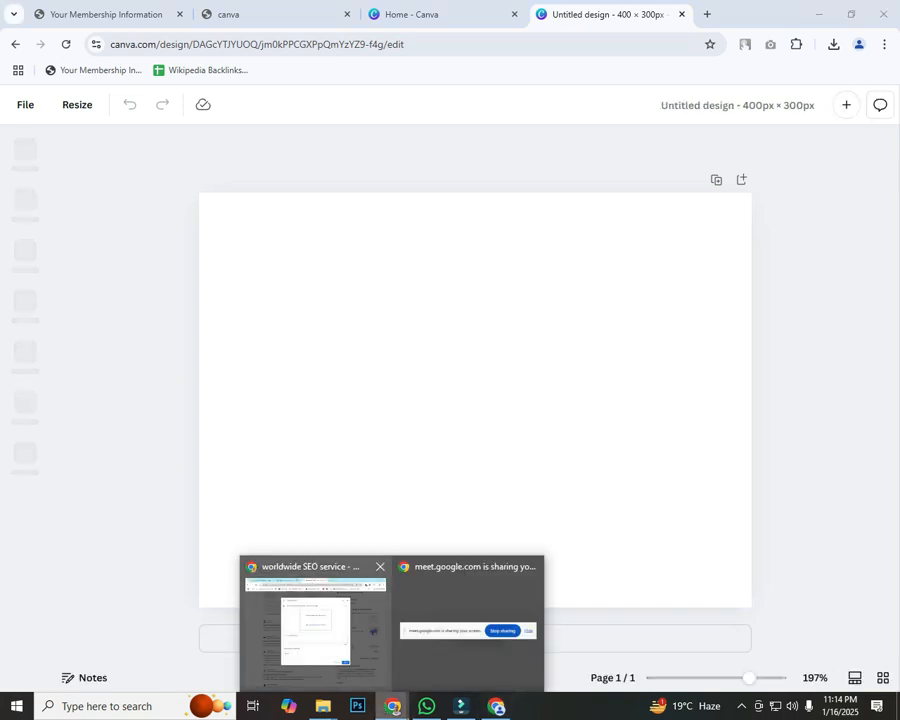
click(315, 625)
drag(266, 178, 463, 178)
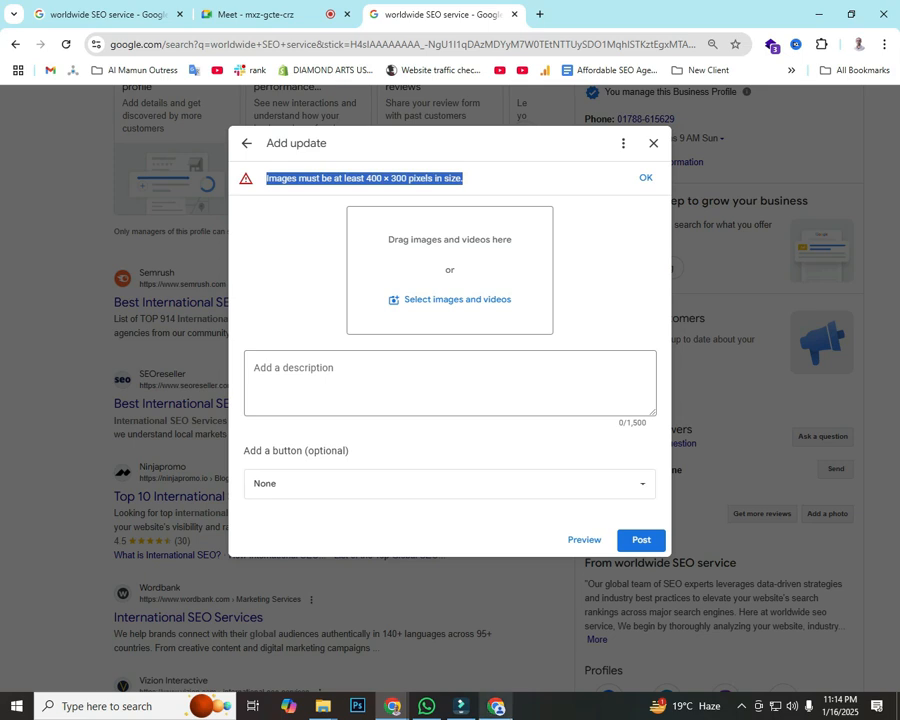
key(alt+Tab)
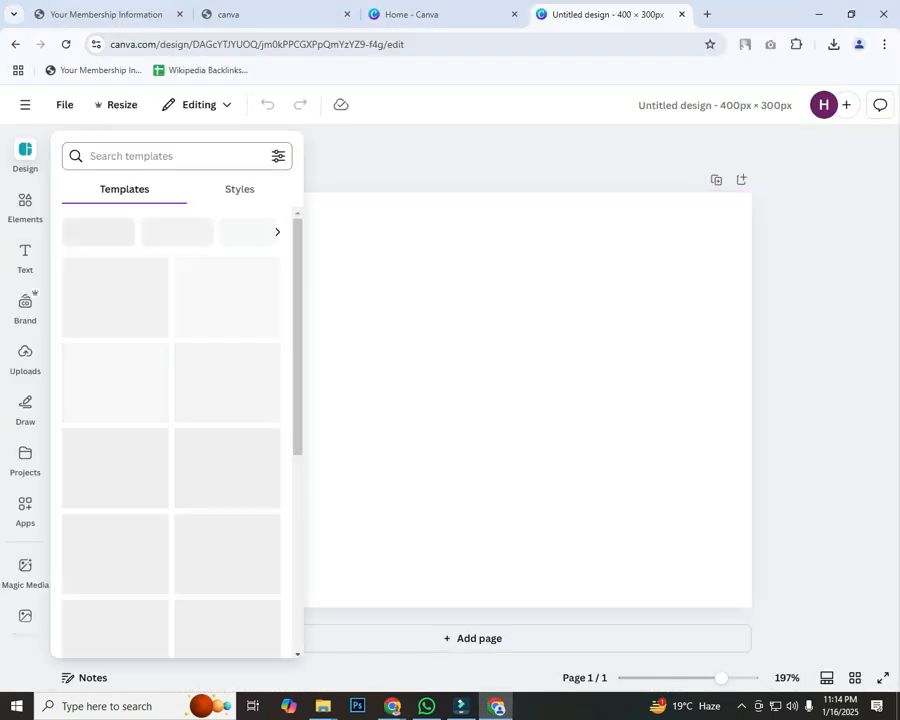
Step: Search templates for 'seo service' and apply the Learn SEO From Expert template
text(seo)
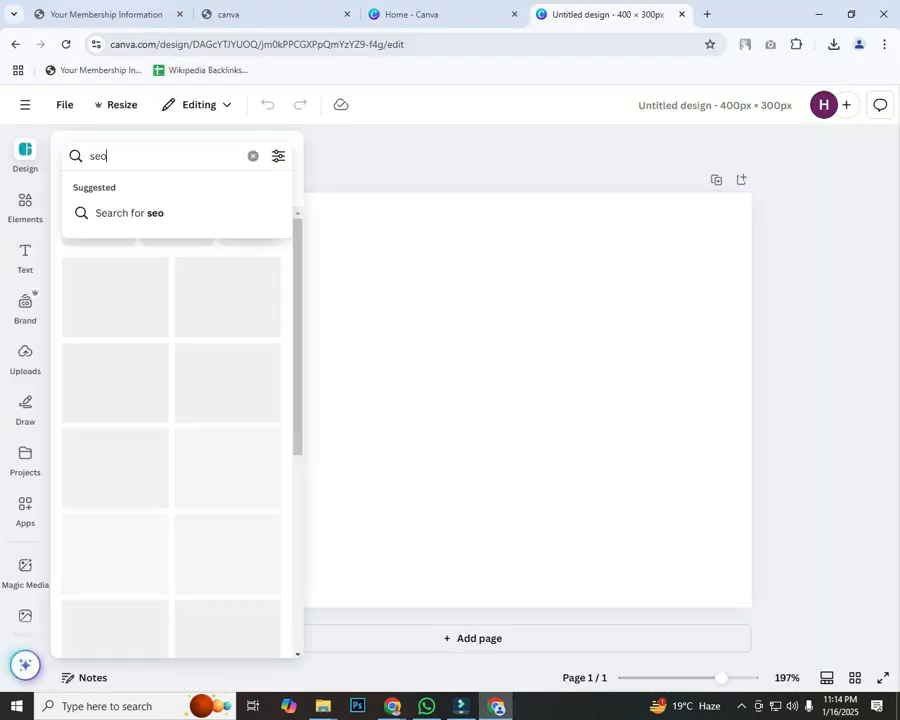
text( service)
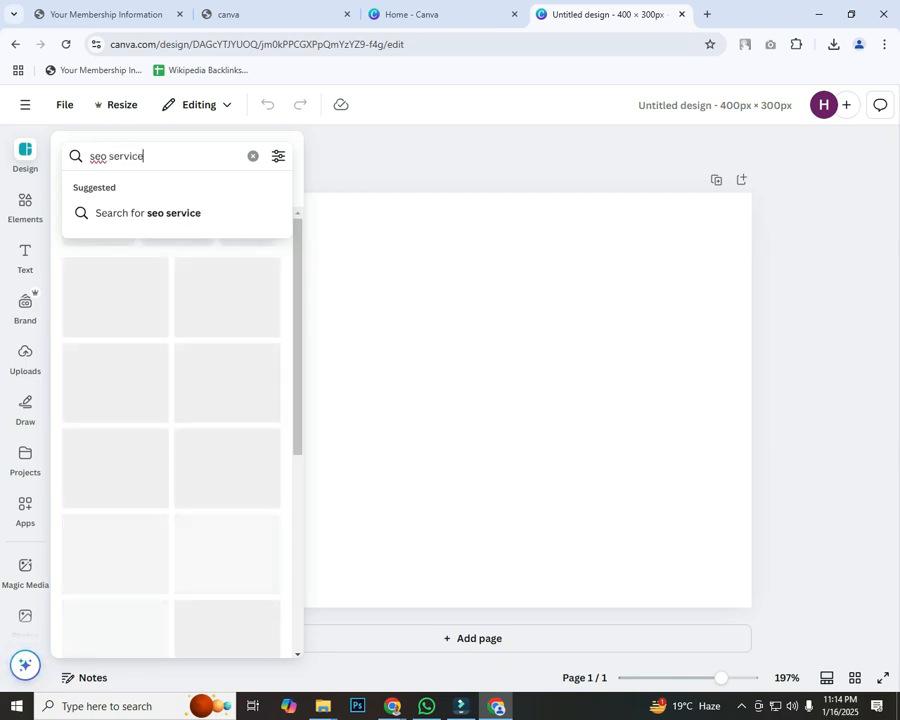
key(Return)
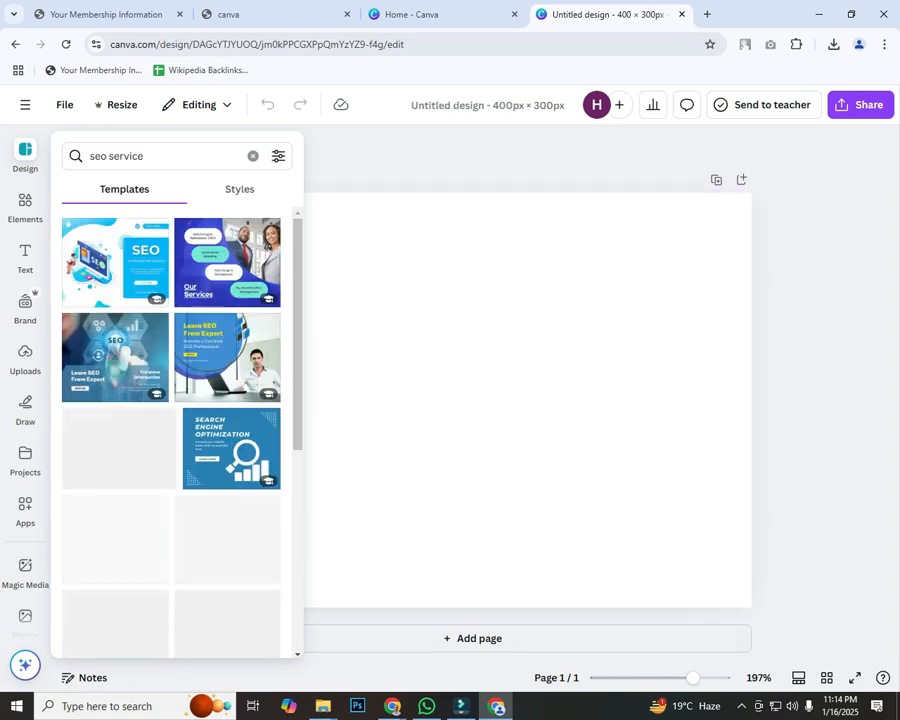
scroll(171, 420, down, 3)
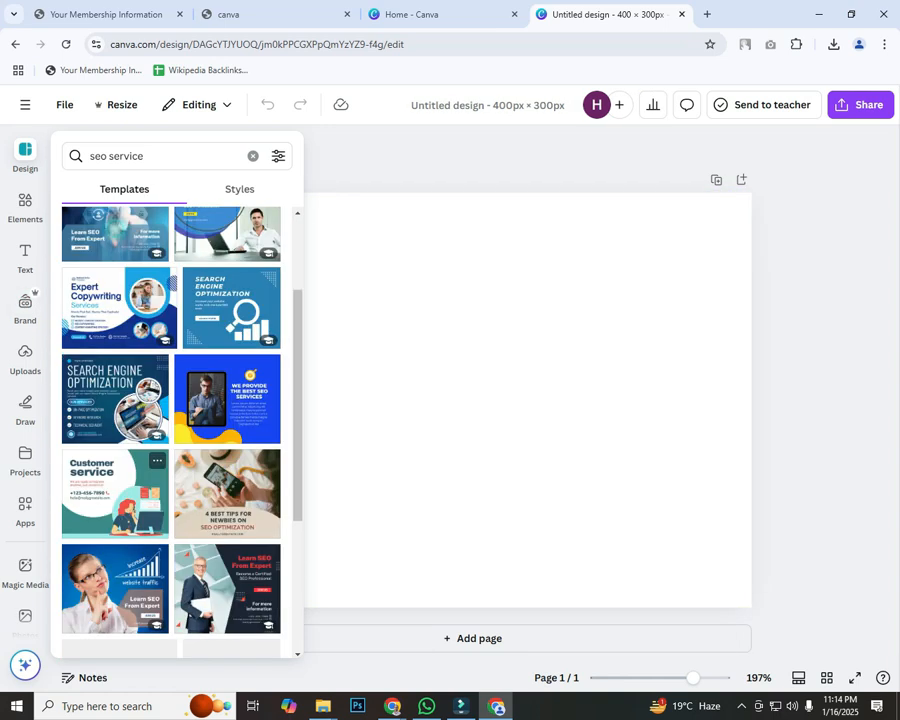
click(114, 588)
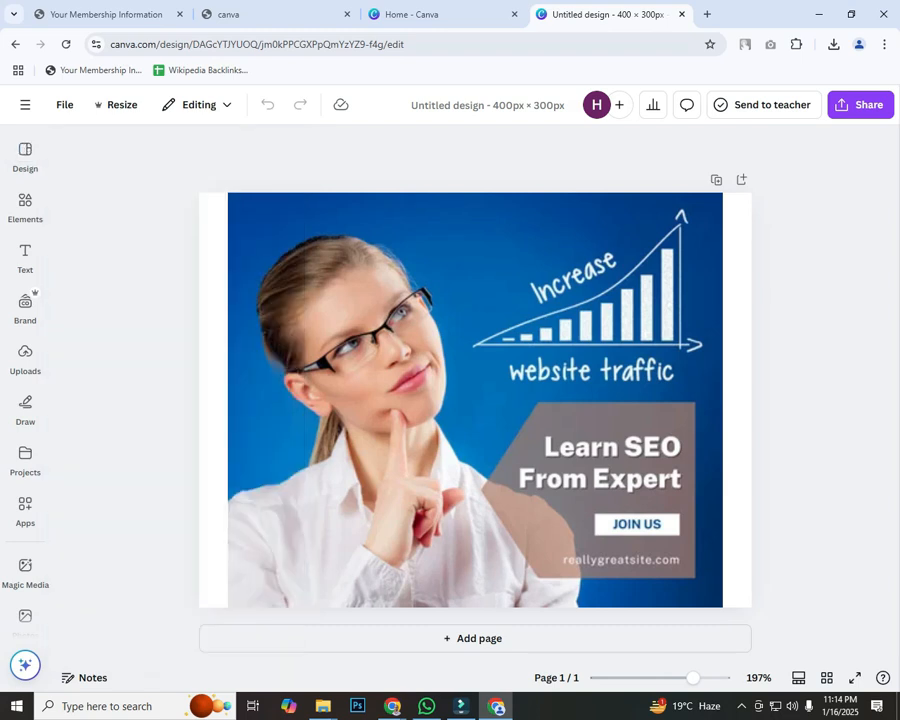
key(Delete)
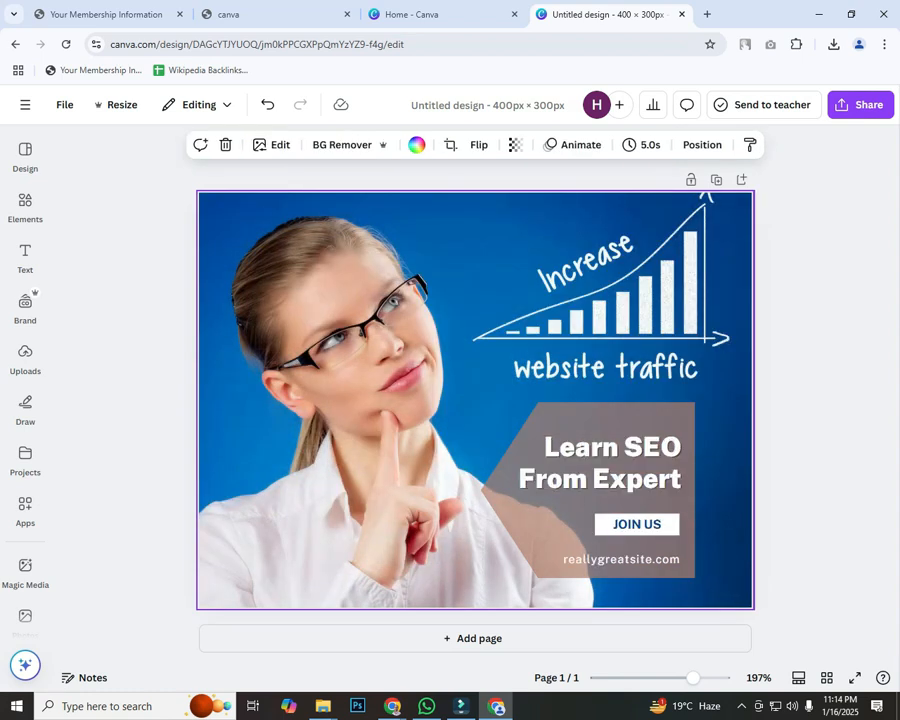
Step: Recolour the grey panel behind Learn SEO to red
click(490, 490)
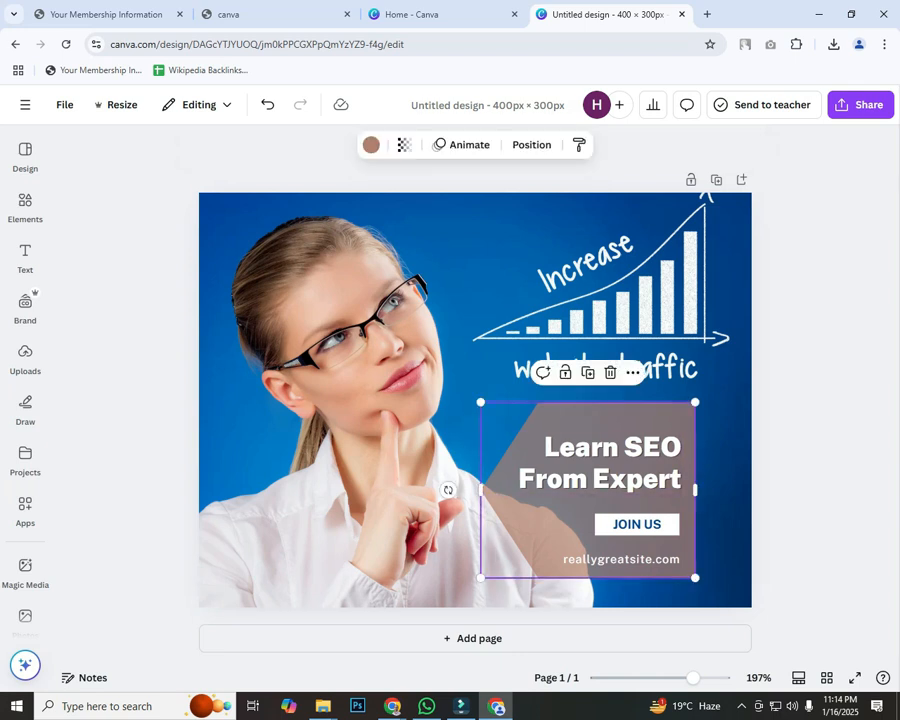
click(371, 145)
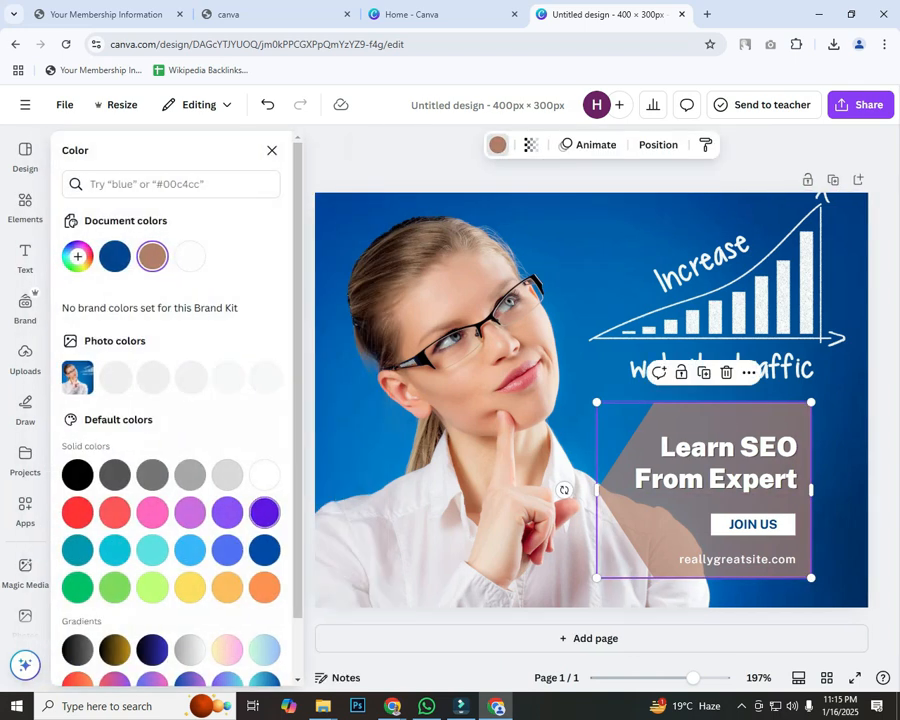
click(77, 512)
click(450, 400)
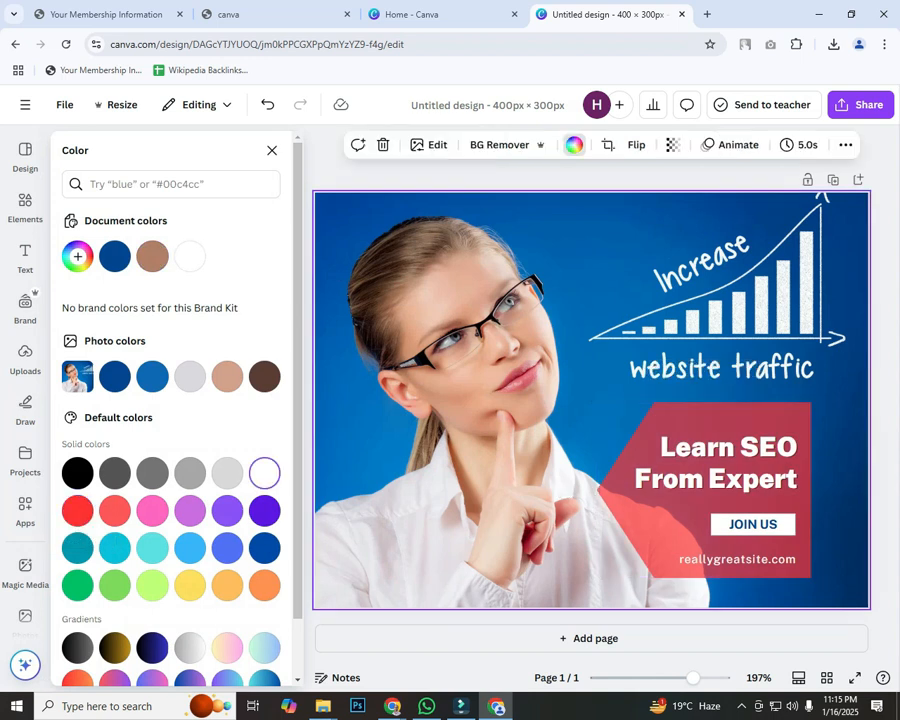
key(Escape)
Step: Change the JOIN US button text to CALL NOW and delete the reallygreatsite.com text
click(637, 524)
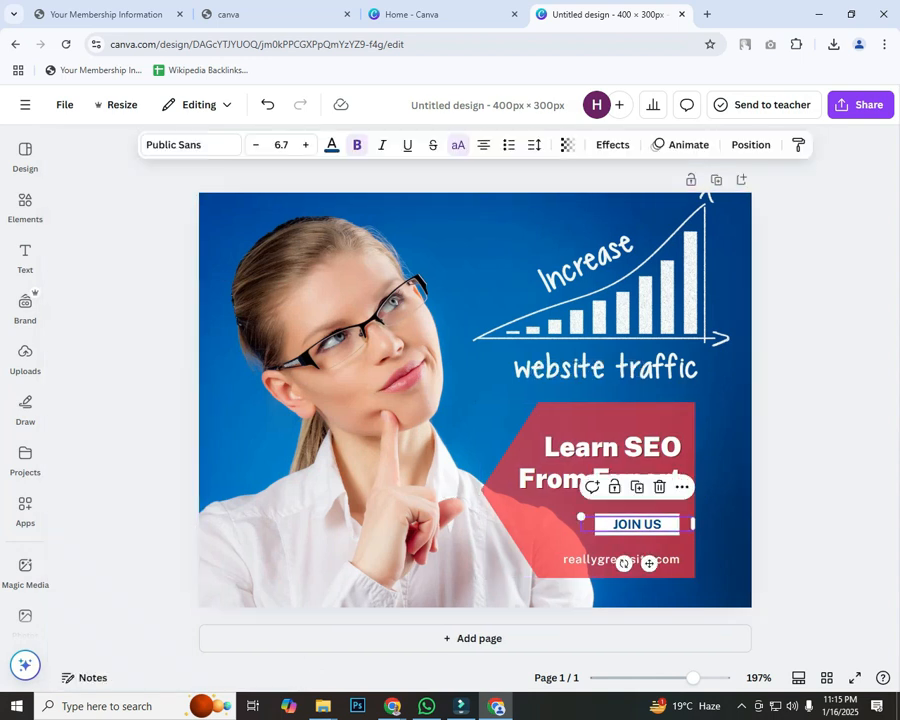
double_click(637, 524)
text(CALL NOW)
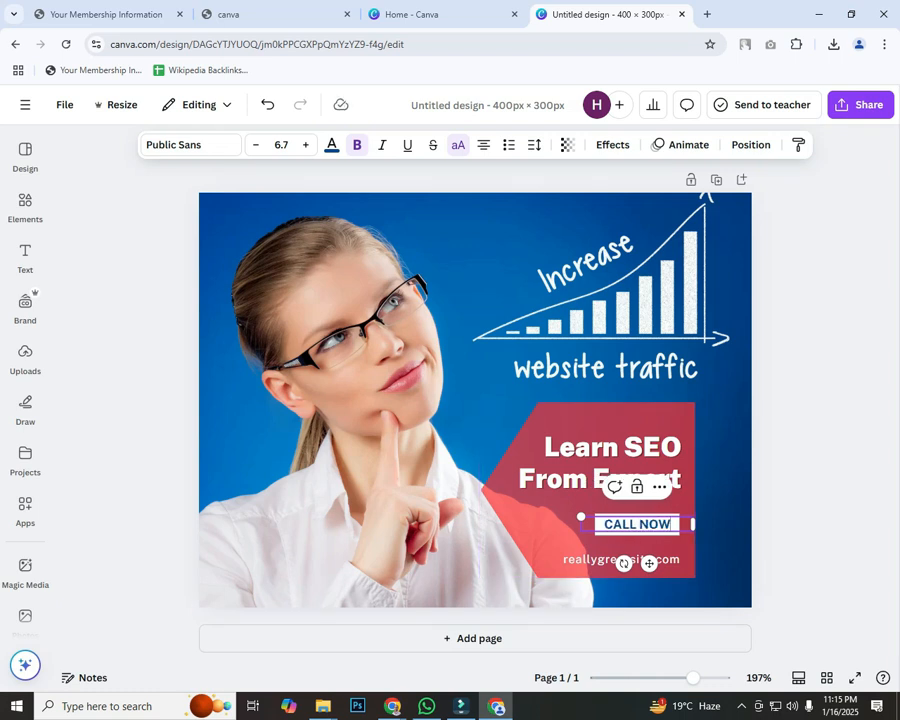
click(806, 500)
click(630, 560)
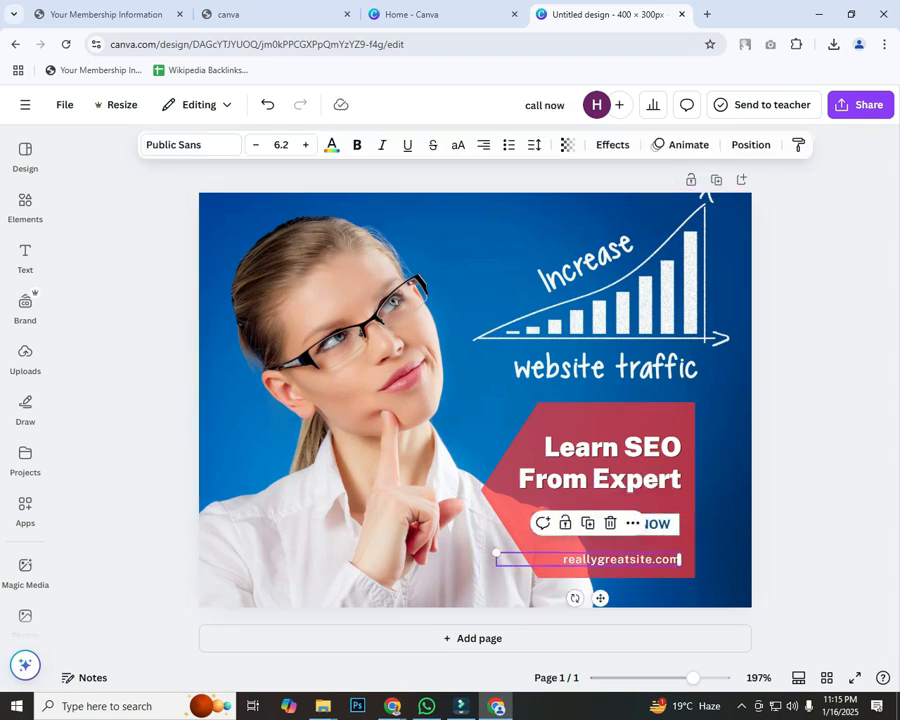
key(Delete)
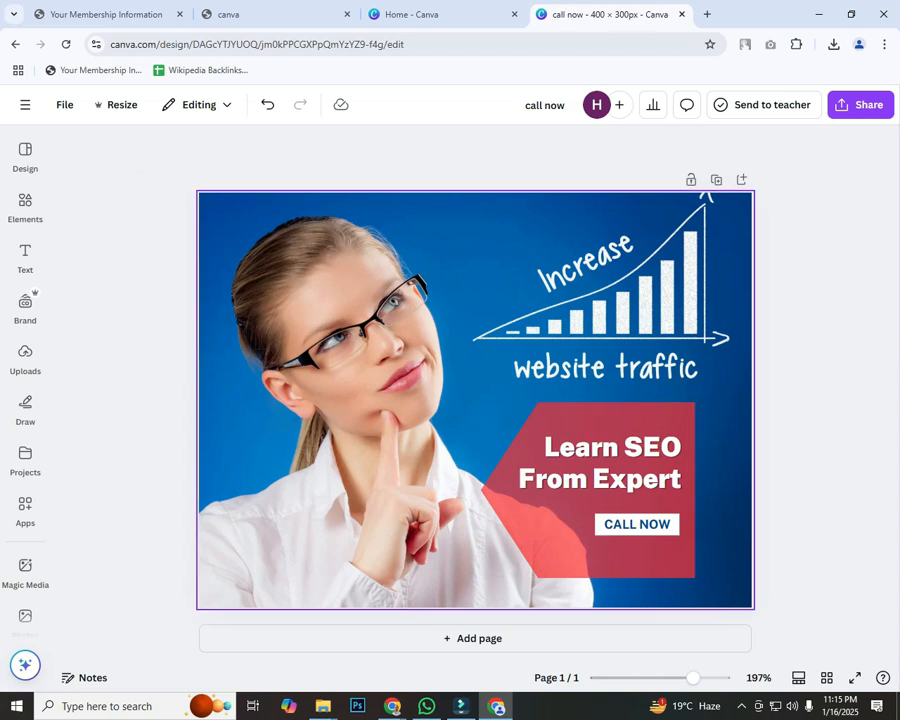
Step: Download the Learn SEO design as a JPG at quality 80
click(861, 105)
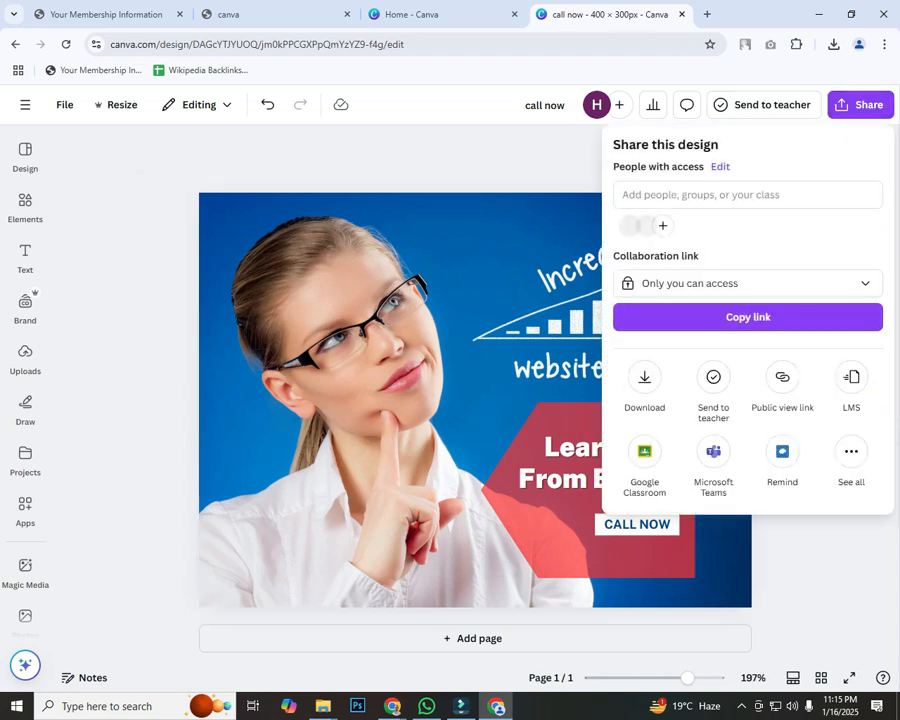
click(643, 375)
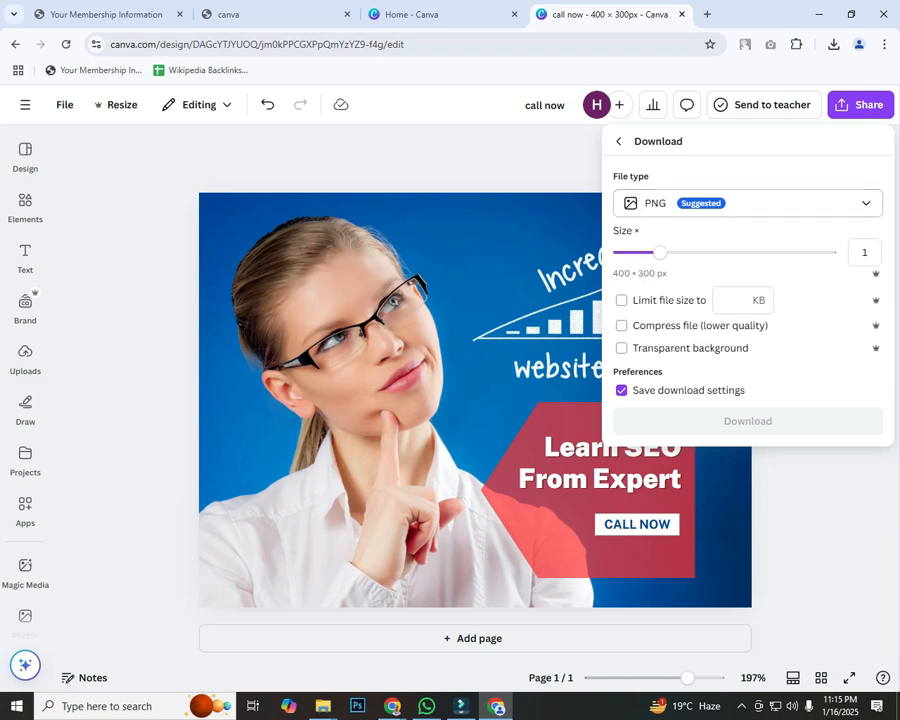
click(748, 203)
click(652, 243)
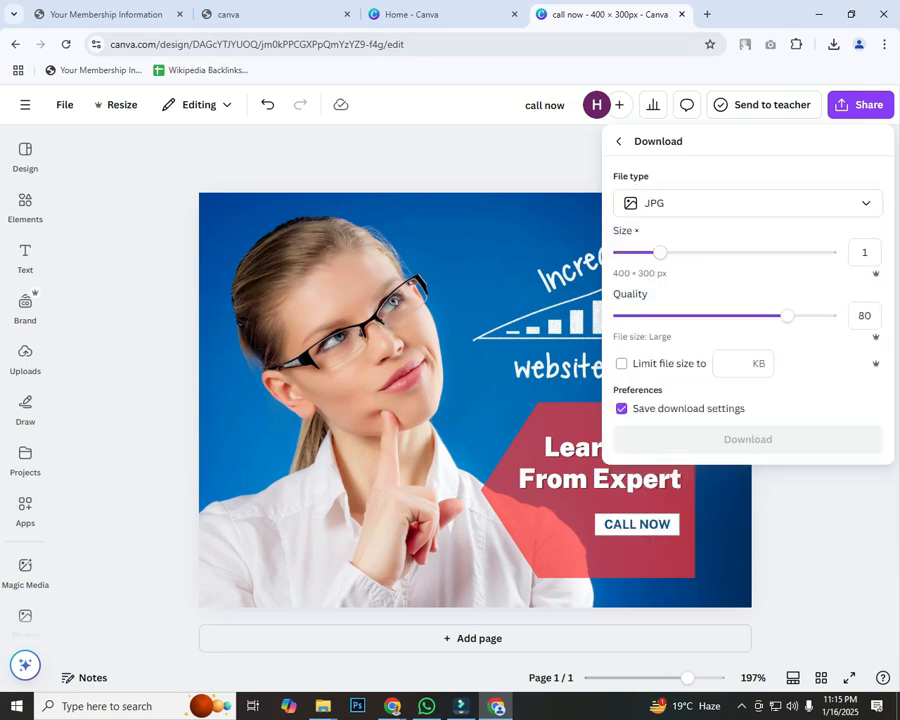
click(748, 440)
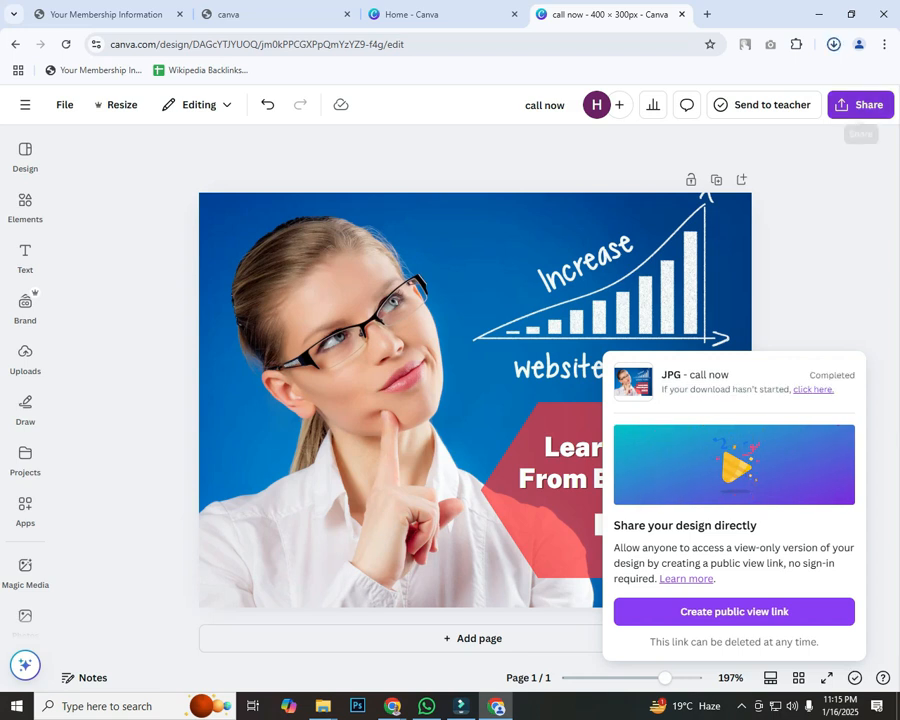
mouse_move(392, 706)
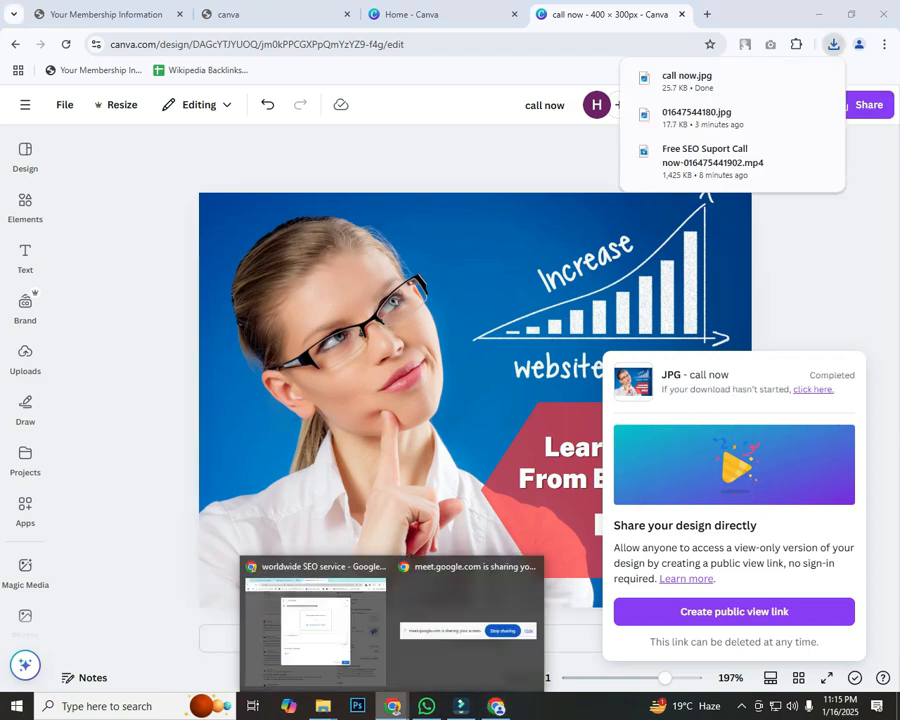
click(315, 615)
Step: Attach the downloaded 'call now' JPG to the update draft
click(450, 299)
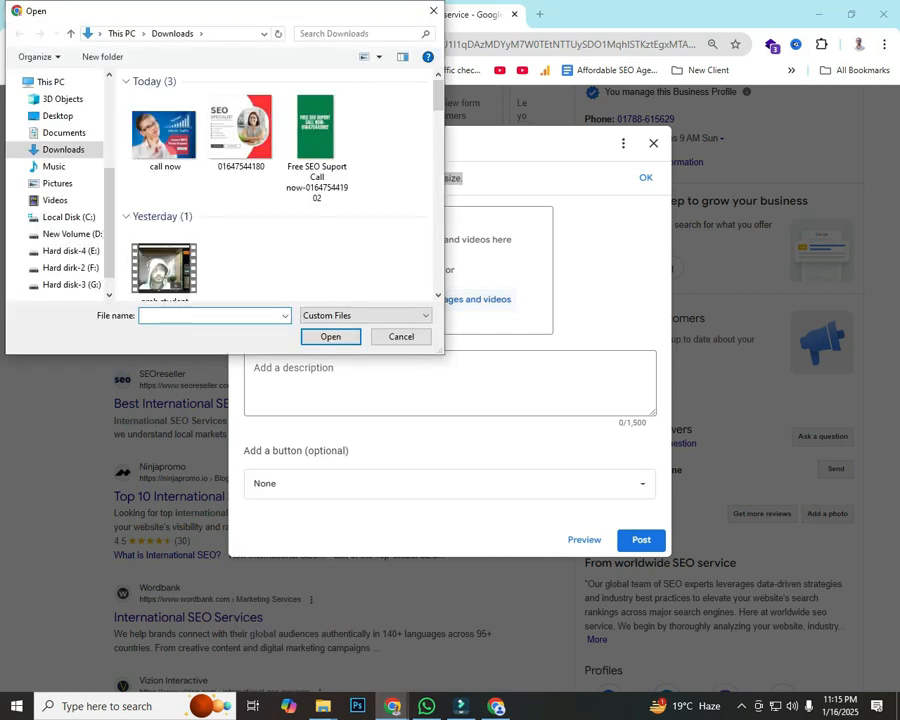
click(164, 135)
key(Return)
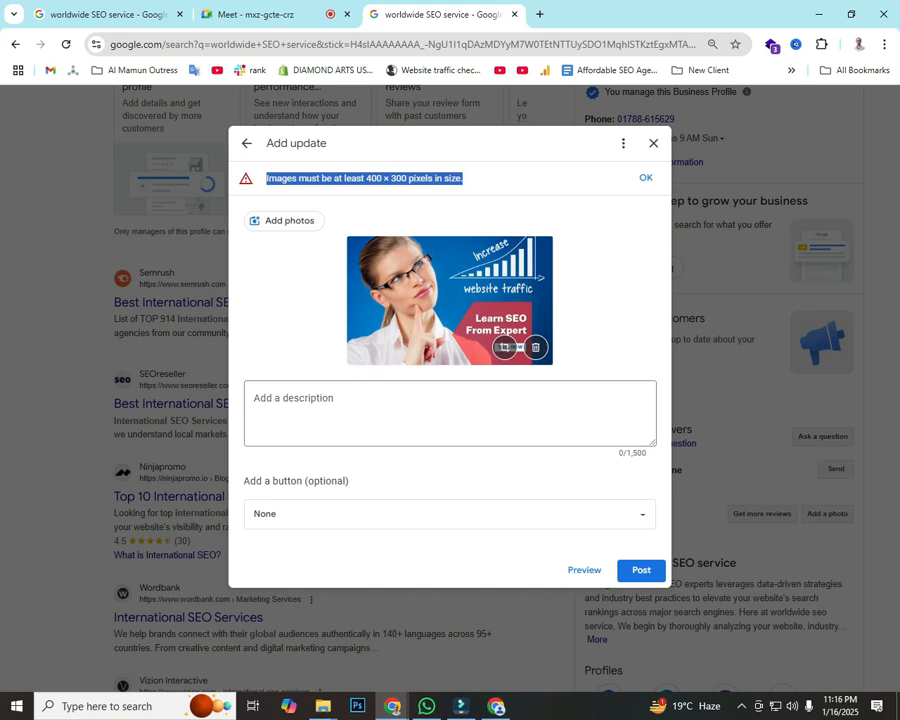
Step: Write the update description 'More Information please call now'
click(324, 408)
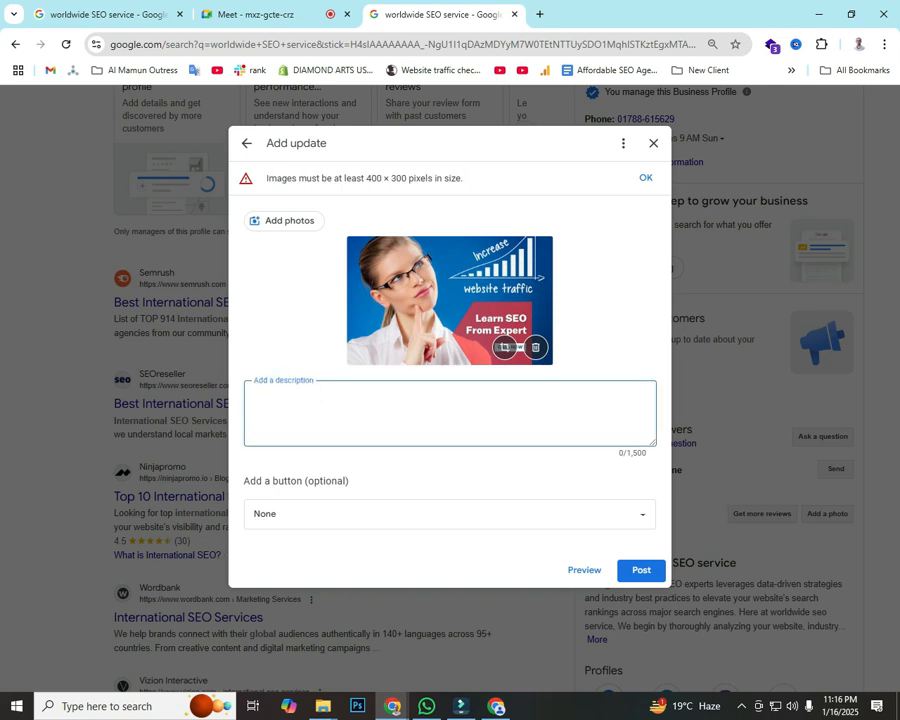
text(More Information p)
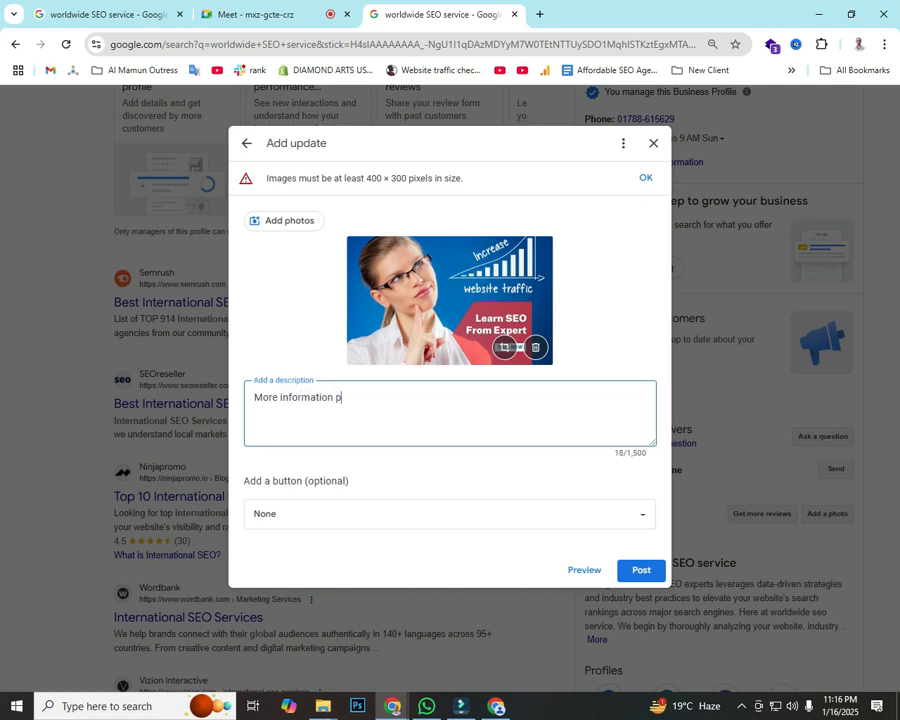
text(lease call now)
click(450, 514)
click(273, 479)
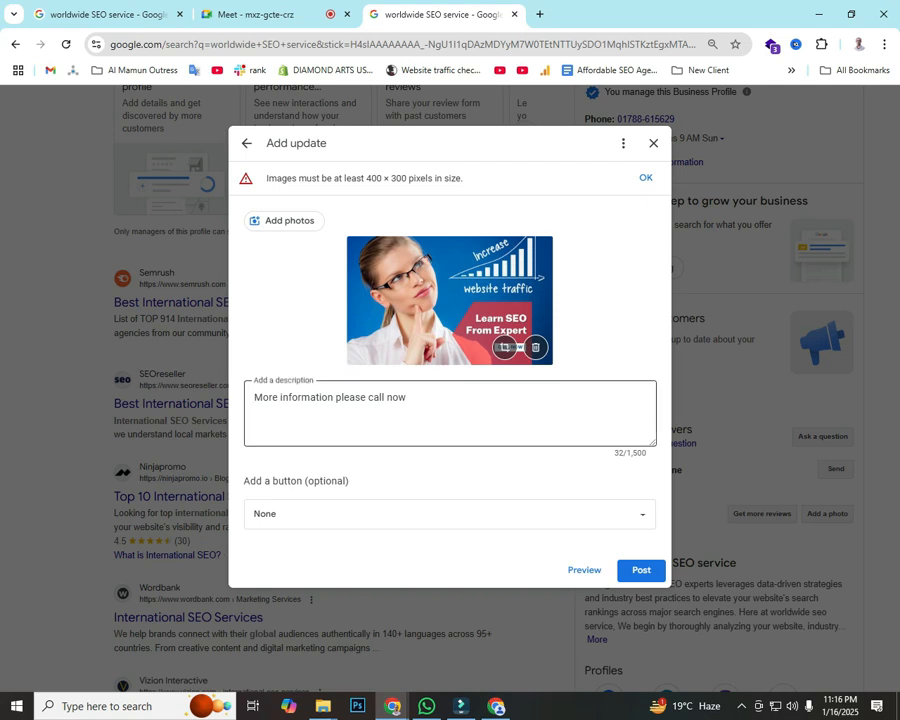
Step: Add a Call now action button to the update
drag(422, 400, 252, 397)
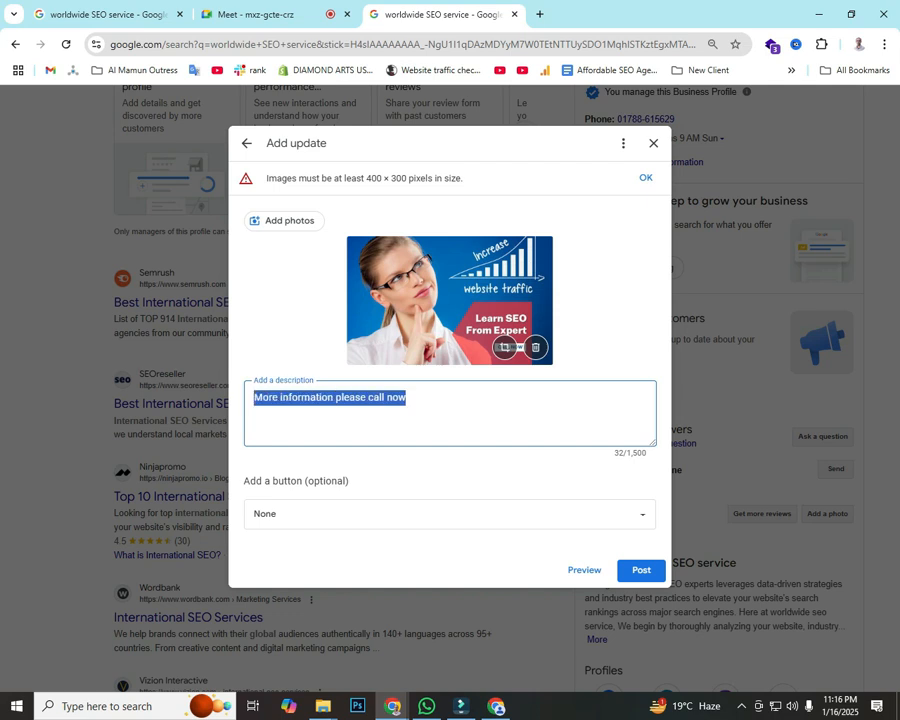
click(368, 397)
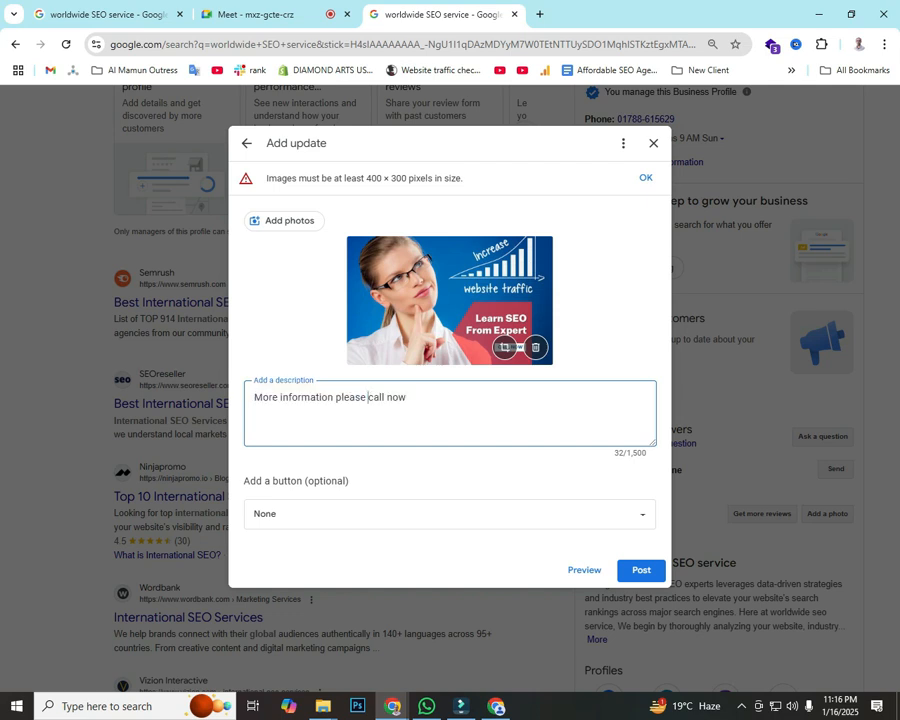
double_click(346, 398)
click(414, 398)
drag(406, 398, 252, 397)
click(319, 397)
drag(335, 397, 406, 397)
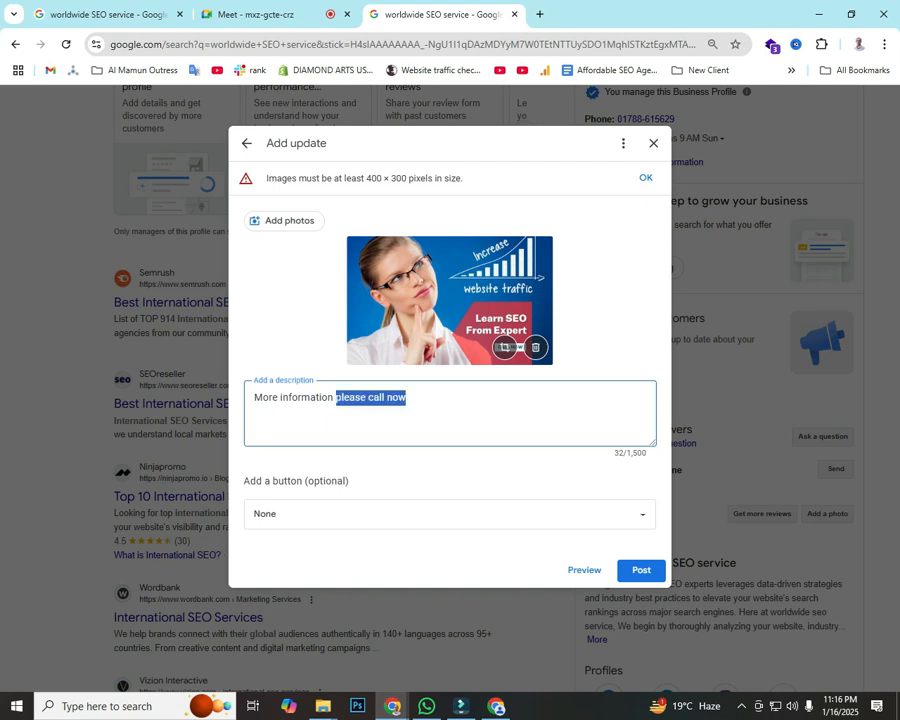
click(450, 513)
click(272, 477)
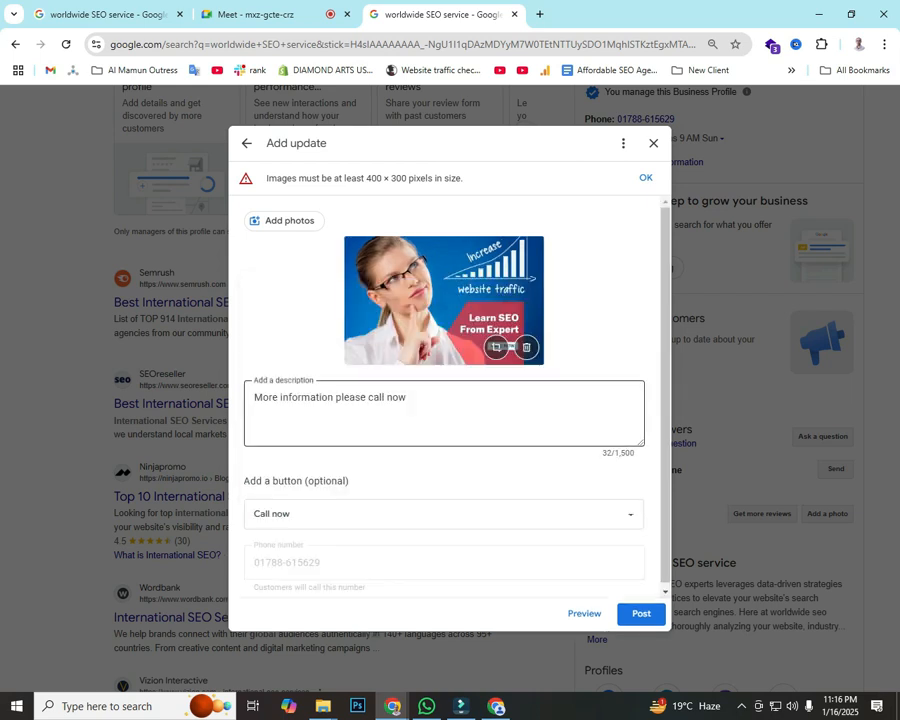
Step: Review the description text and post the update
key(ctrl+a)
click(407, 398)
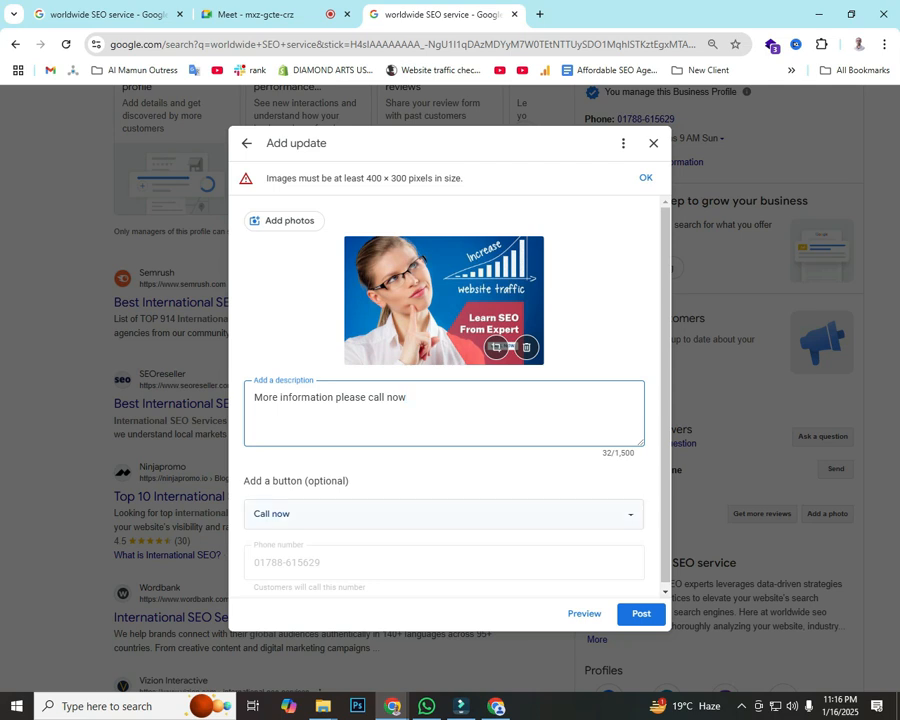
drag(407, 398, 250, 398)
click(268, 397)
drag(406, 398, 251, 398)
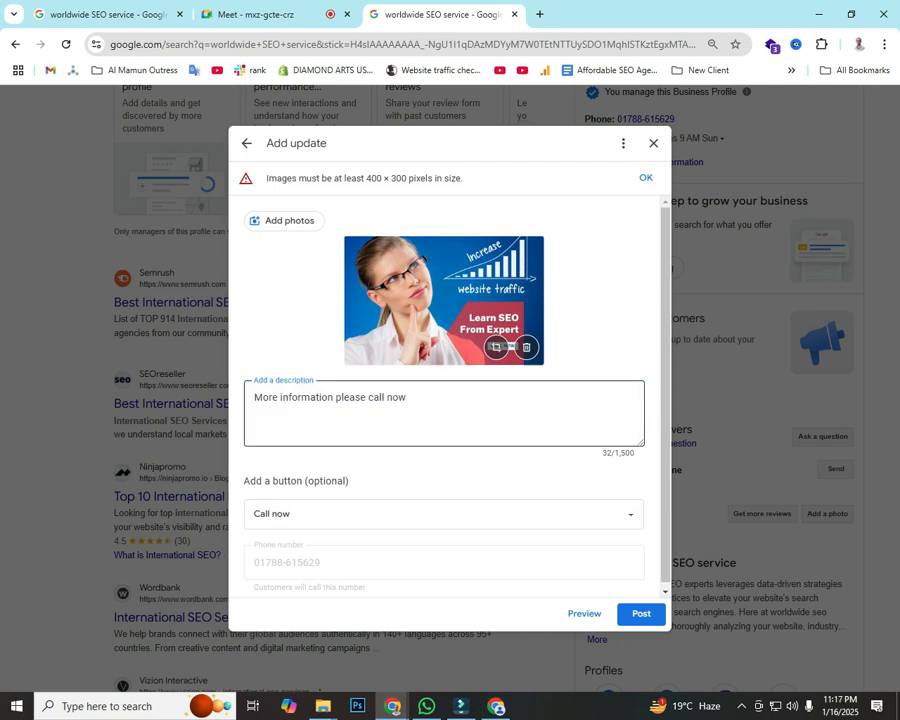
click(408, 398)
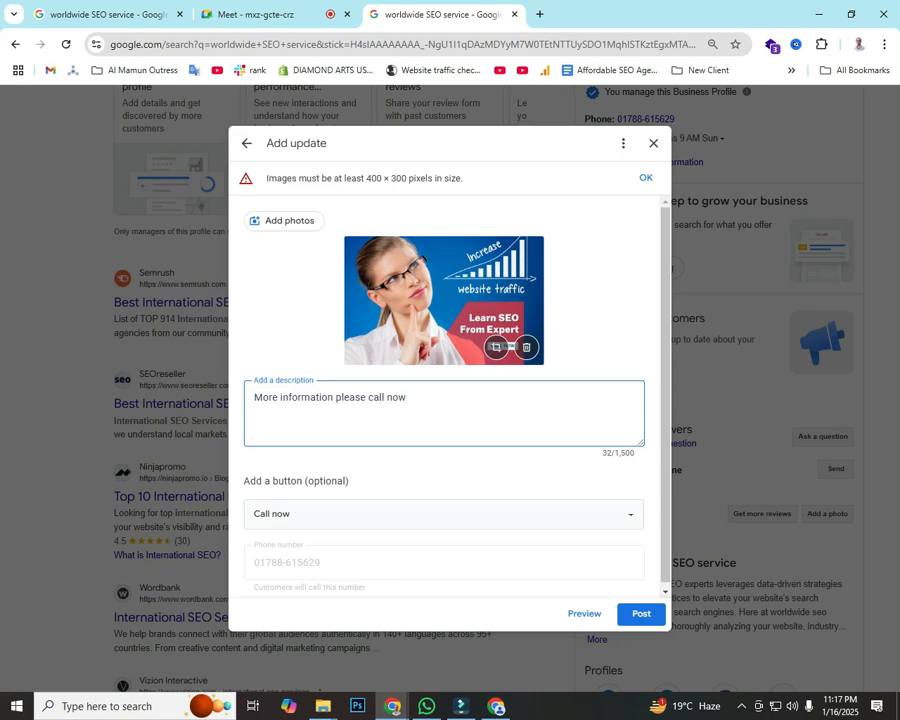
click(641, 613)
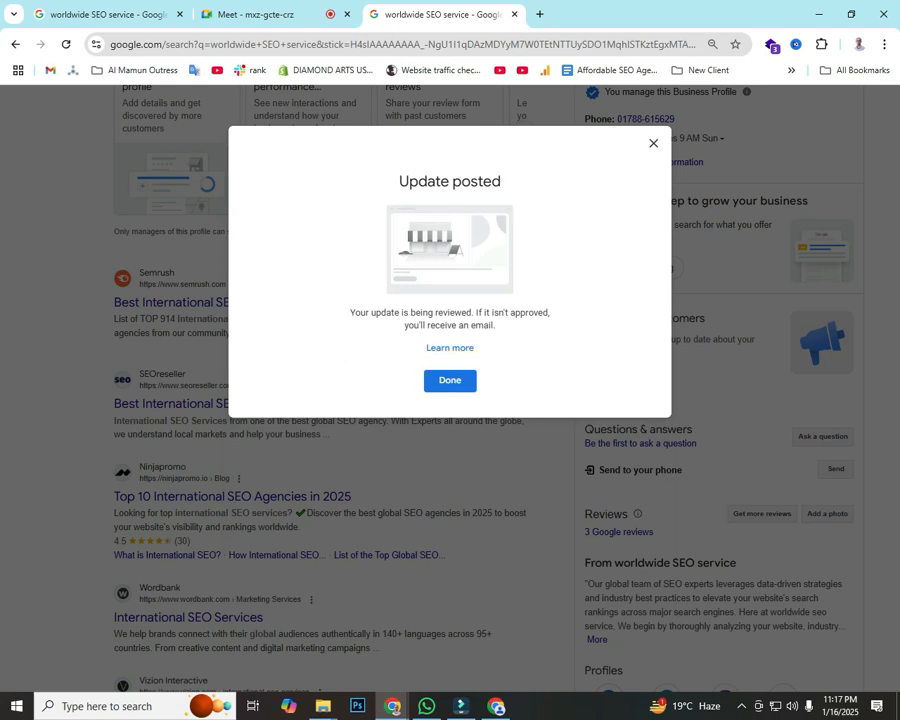
Step: Dismiss the post confirmation, close the recent updates list and scroll down the profile page
click(450, 381)
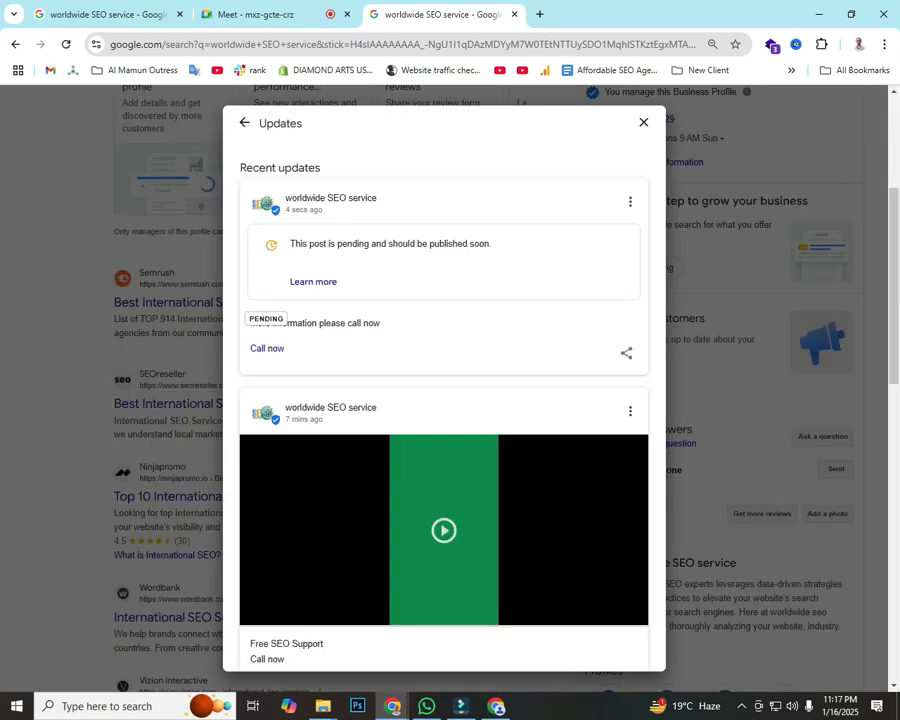
click(643, 122)
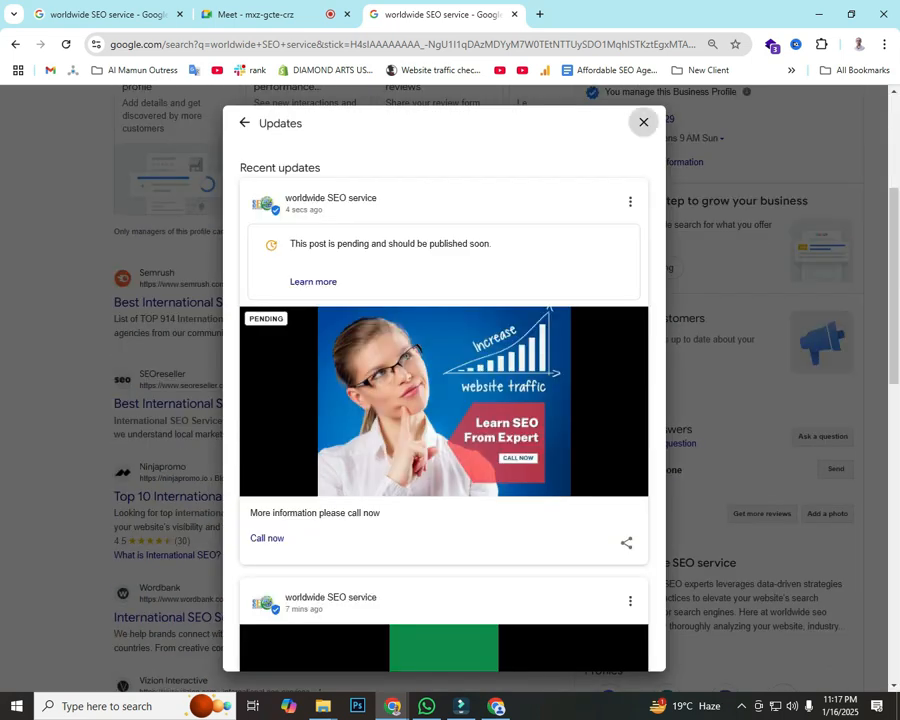
scroll(643, 300, down, 3)
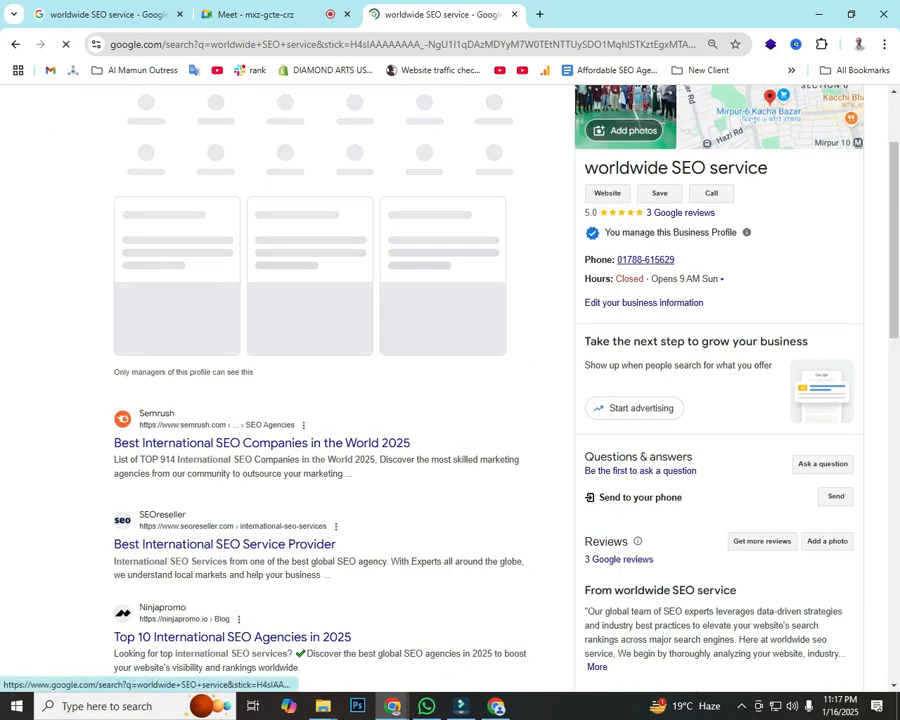
scroll(340, 400, down, 4)
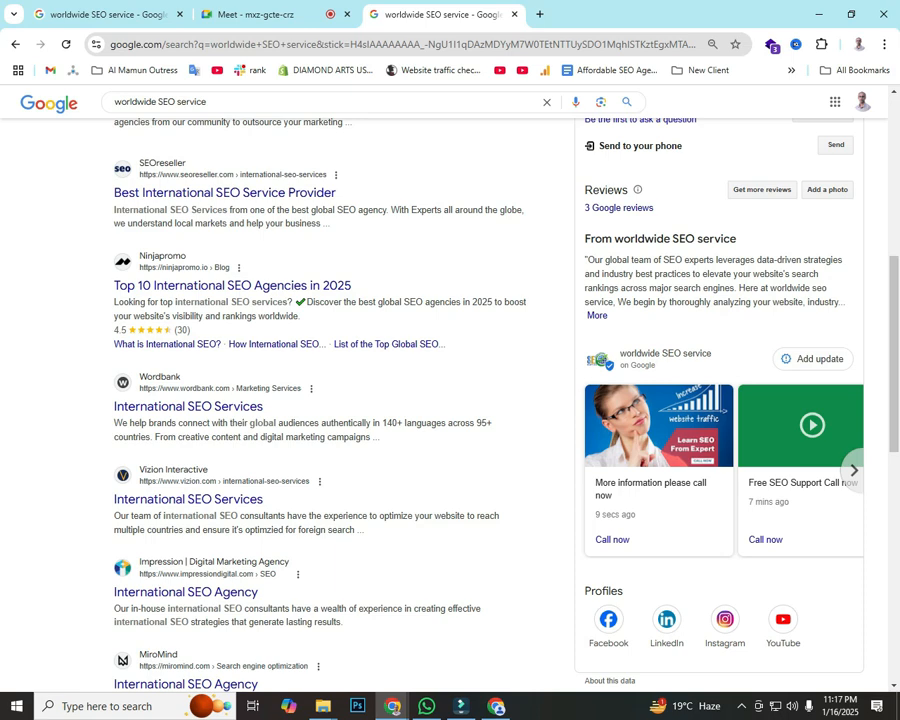
Step: Return the results page to the top and bring the Canva editor window to the front
scroll(450, 400, up, 5)
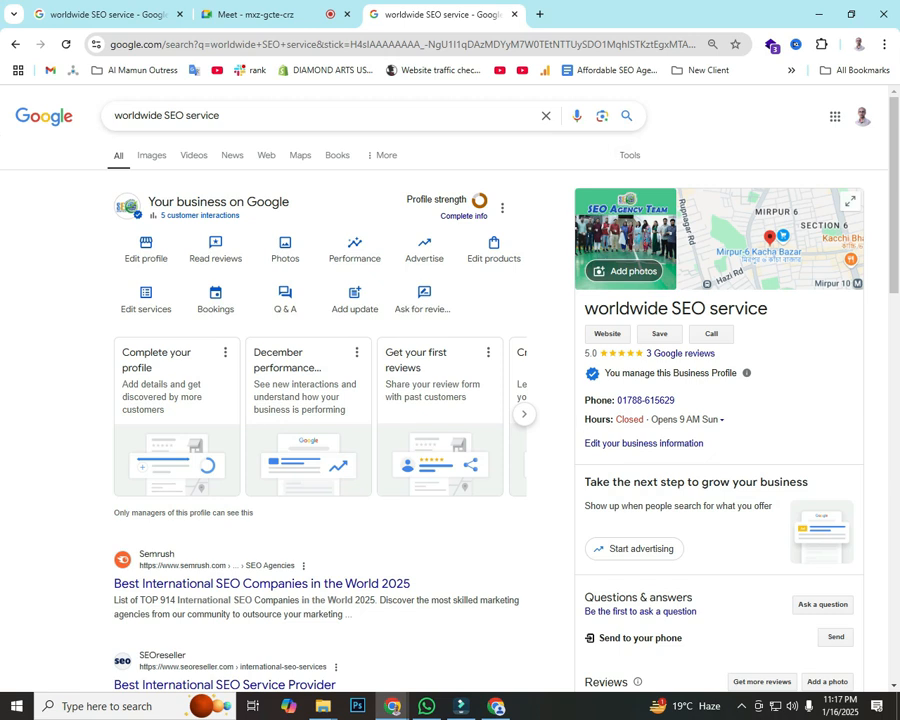
scroll(450, 400, down, 3)
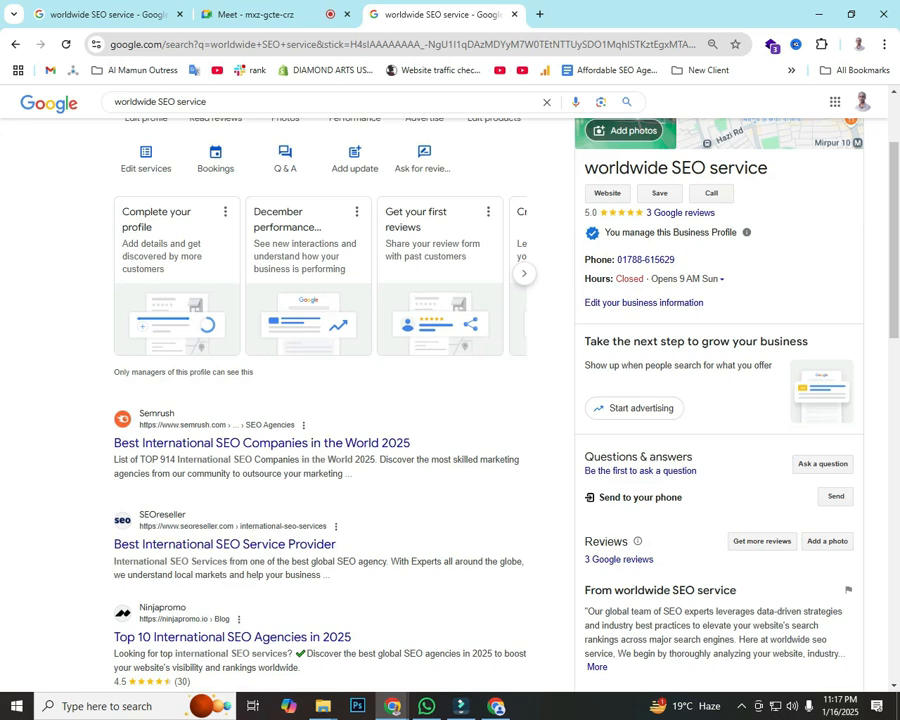
scroll(450, 400, down, 5)
scroll(450, 400, up, 8)
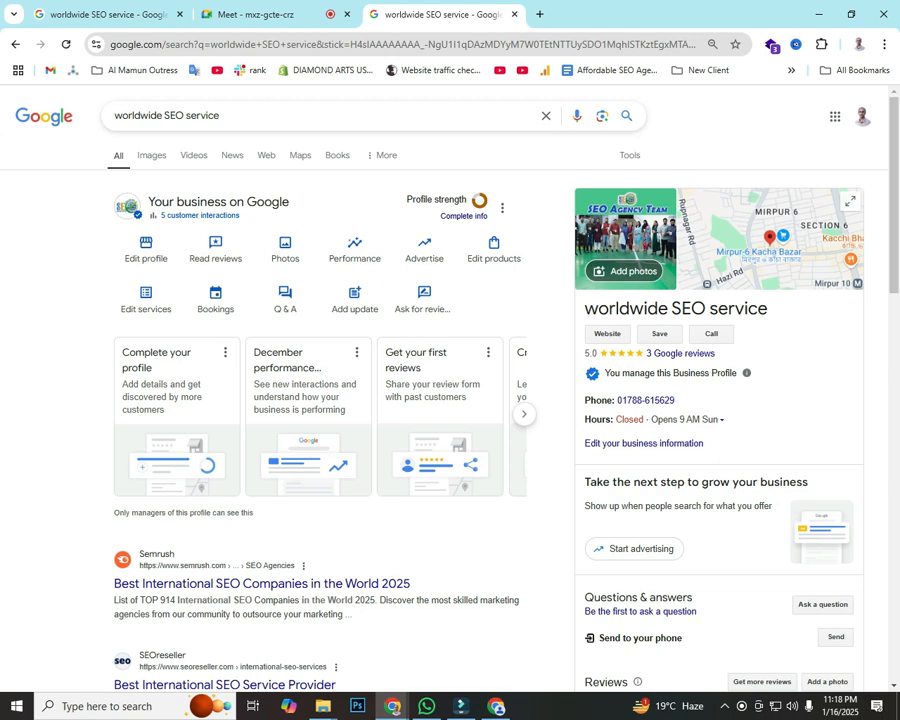
mouse_move(392, 706)
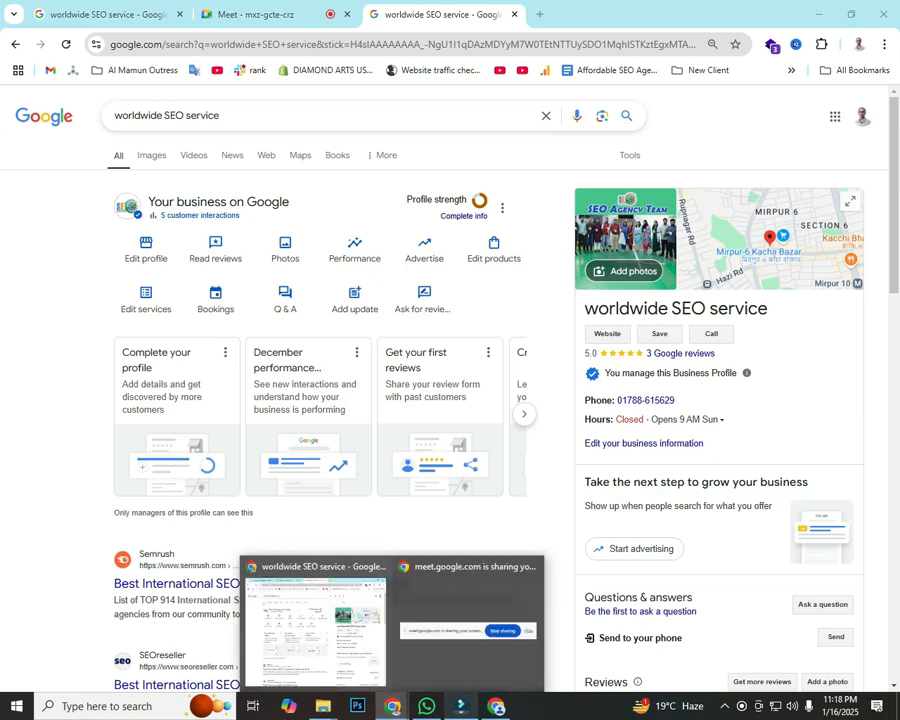
click(496, 706)
Step: Replace the current page with the Pink And Blue Digital Marketing Agency template
click(25, 104)
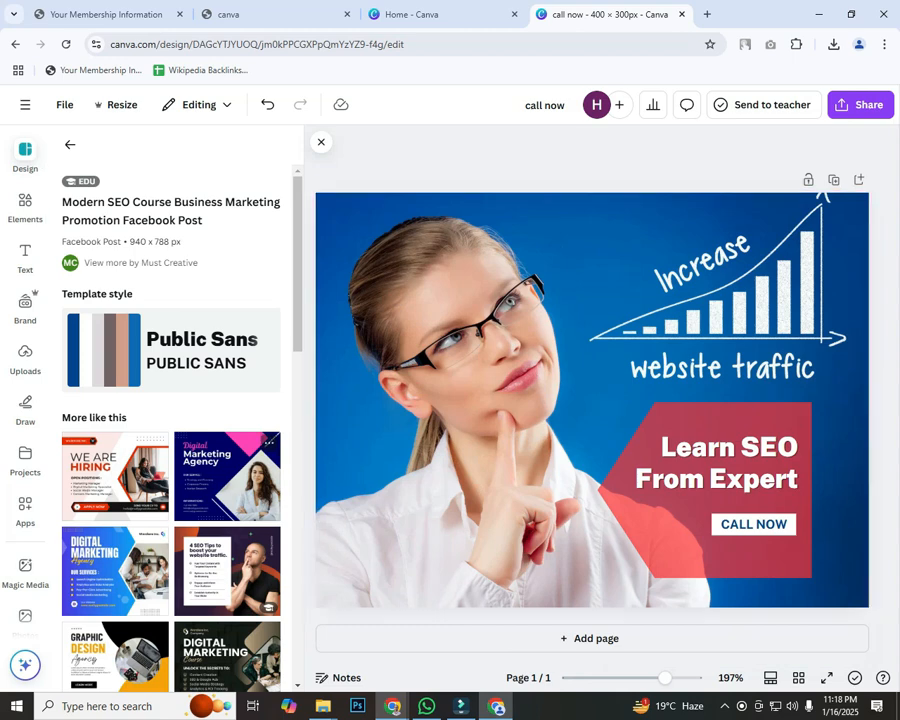
scroll(170, 420, down, 5)
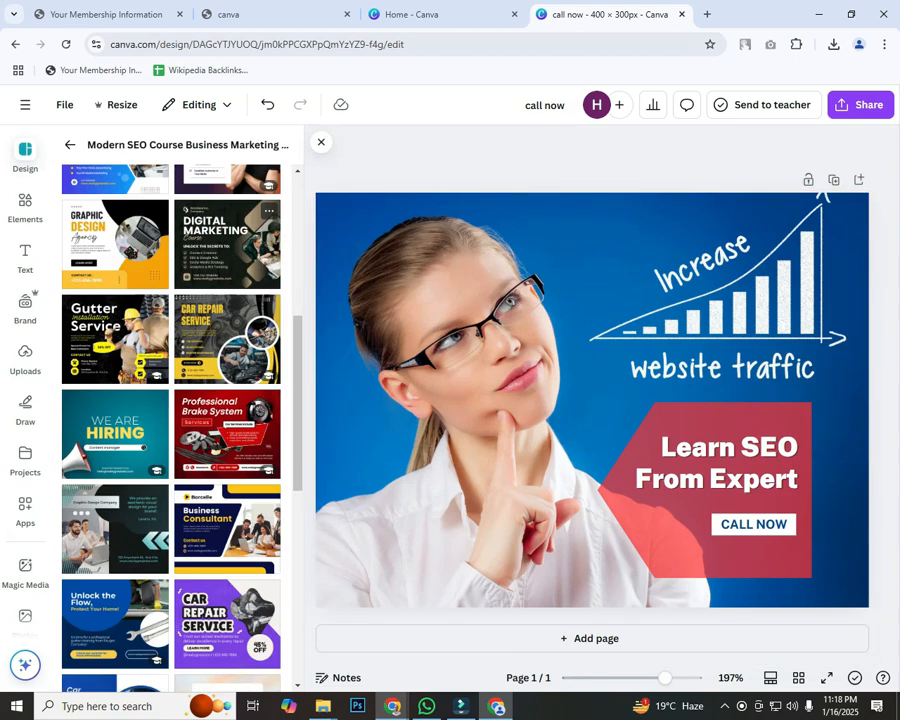
scroll(170, 420, up, 5)
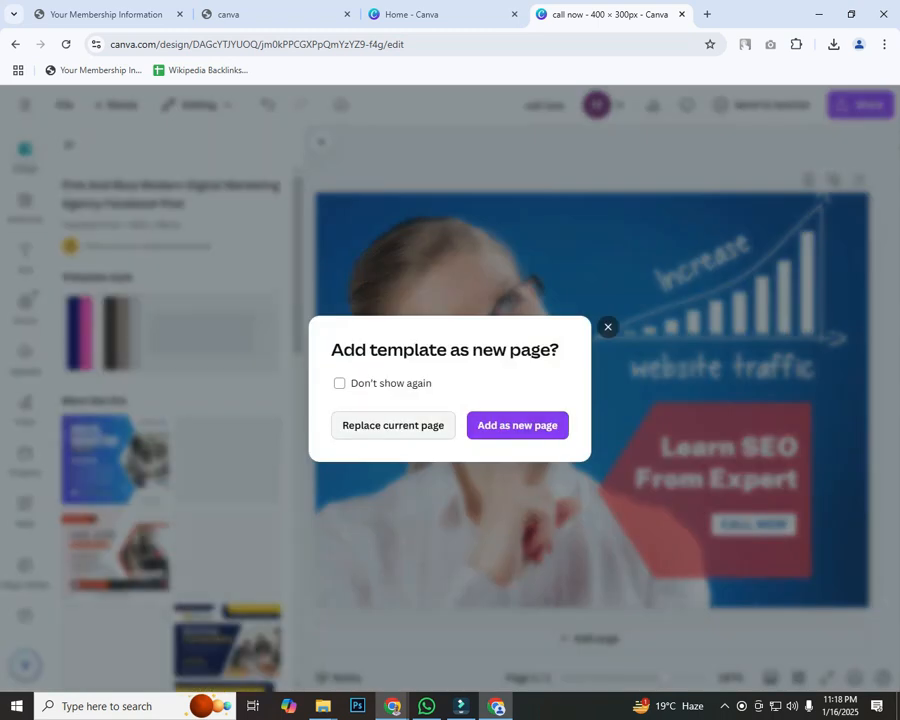
key(Return)
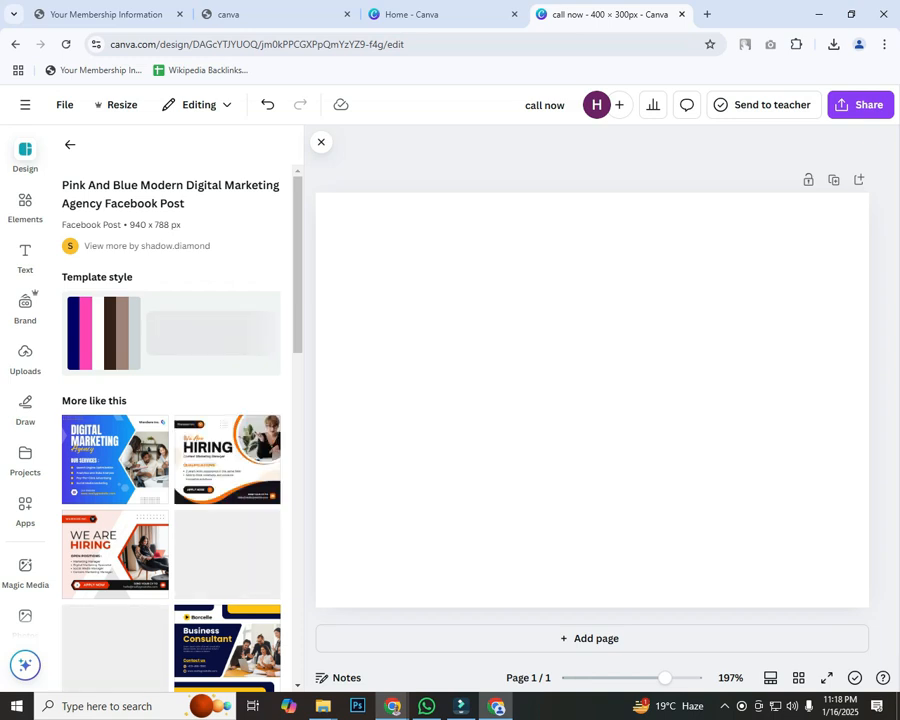
Step: Delete the INFORMATIONS heading and its phone, e-mail and website text boxes
scroll(170, 420, down, 2)
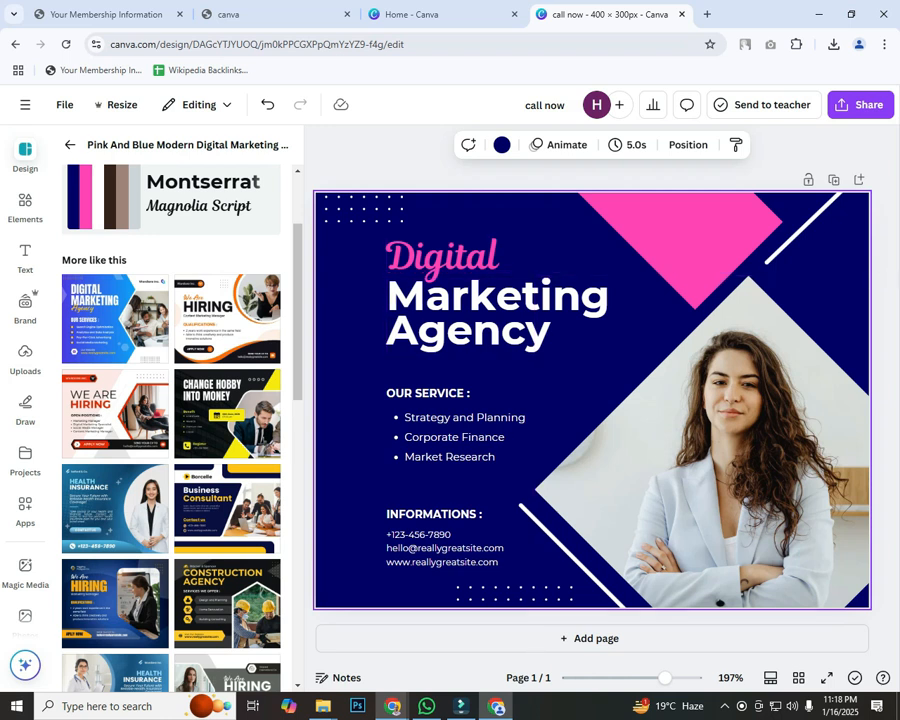
click(443, 562)
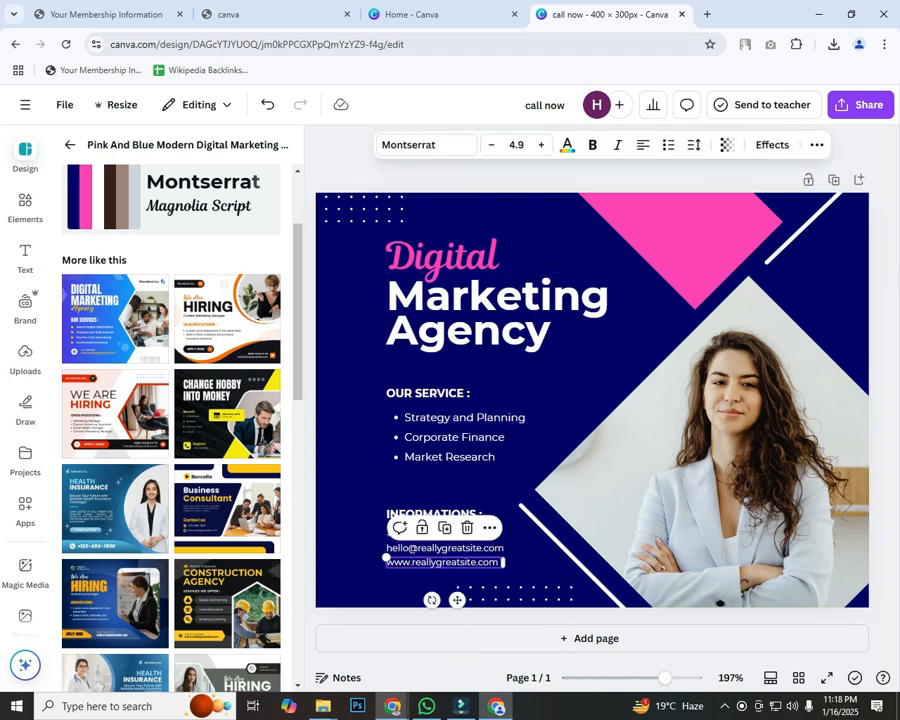
key(Delete)
key(shift+Tab)
key(Delete)
key(shift+Tab)
key(Delete)
key(shift+Tab)
key(Delete)
key(Escape)
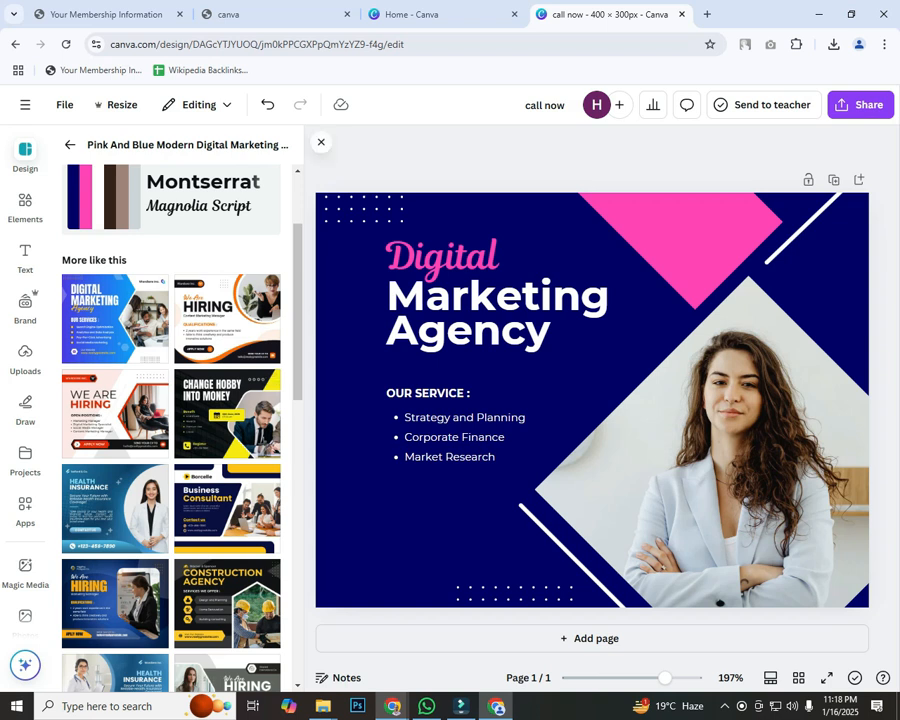
Step: Download the design as a JPG, then return to the Google search window
click(860, 104)
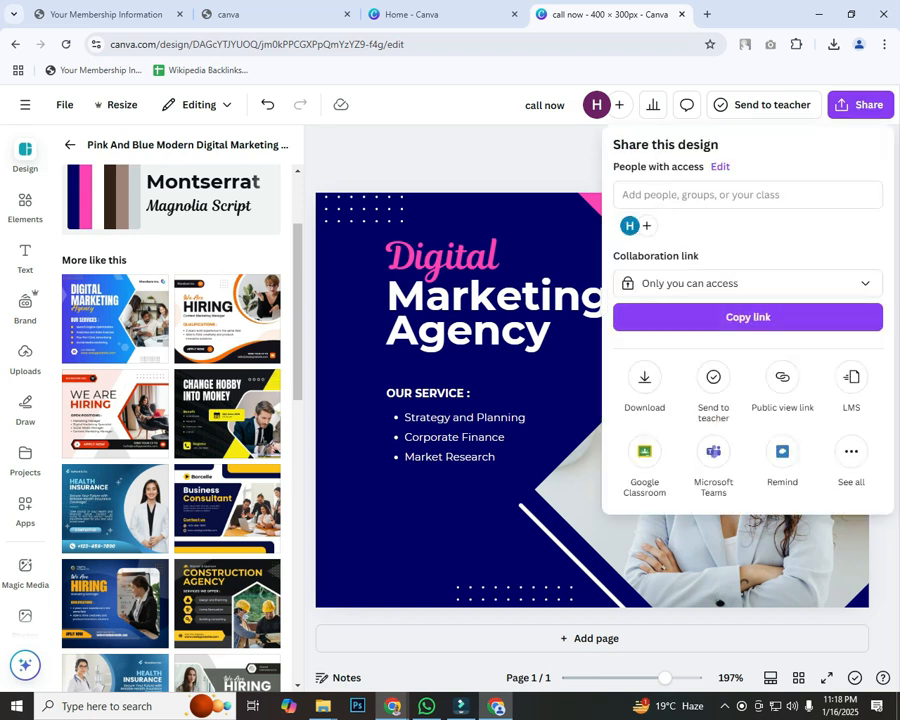
click(644, 385)
click(638, 206)
click(638, 210)
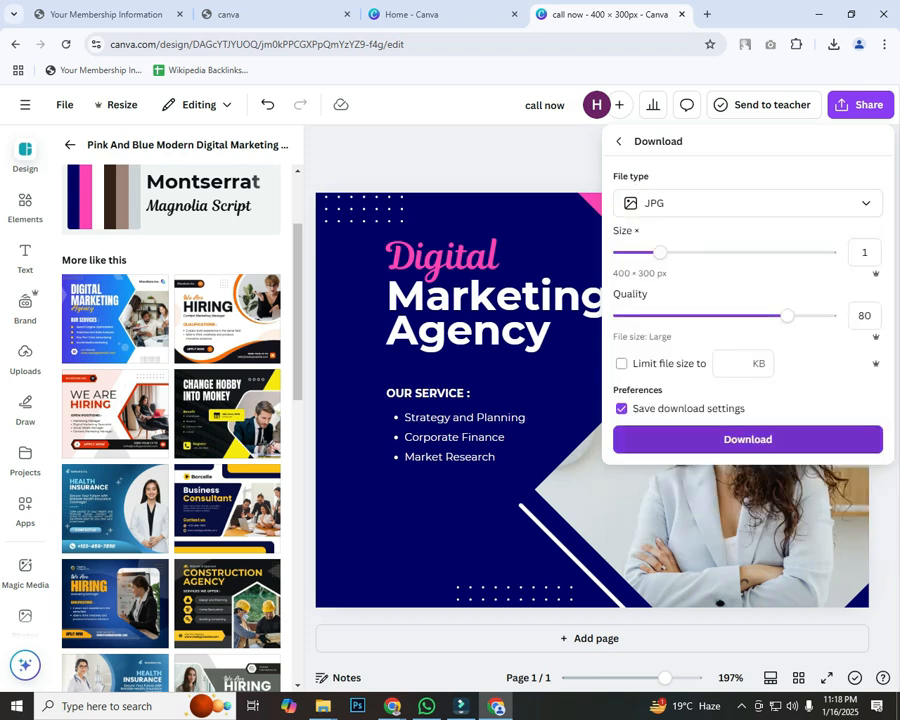
click(748, 440)
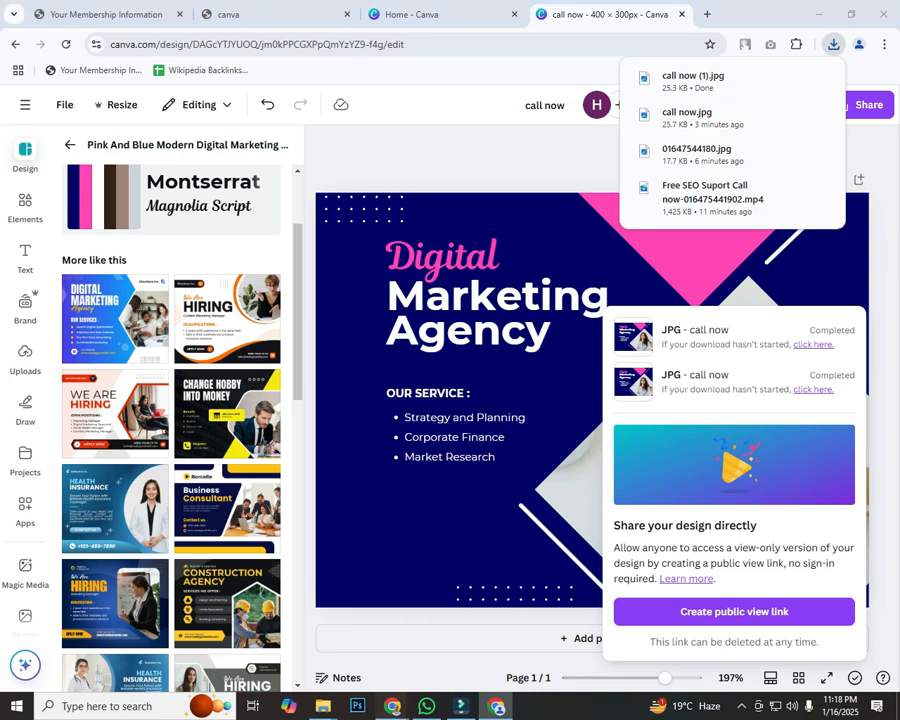
mouse_move(392, 706)
click(315, 615)
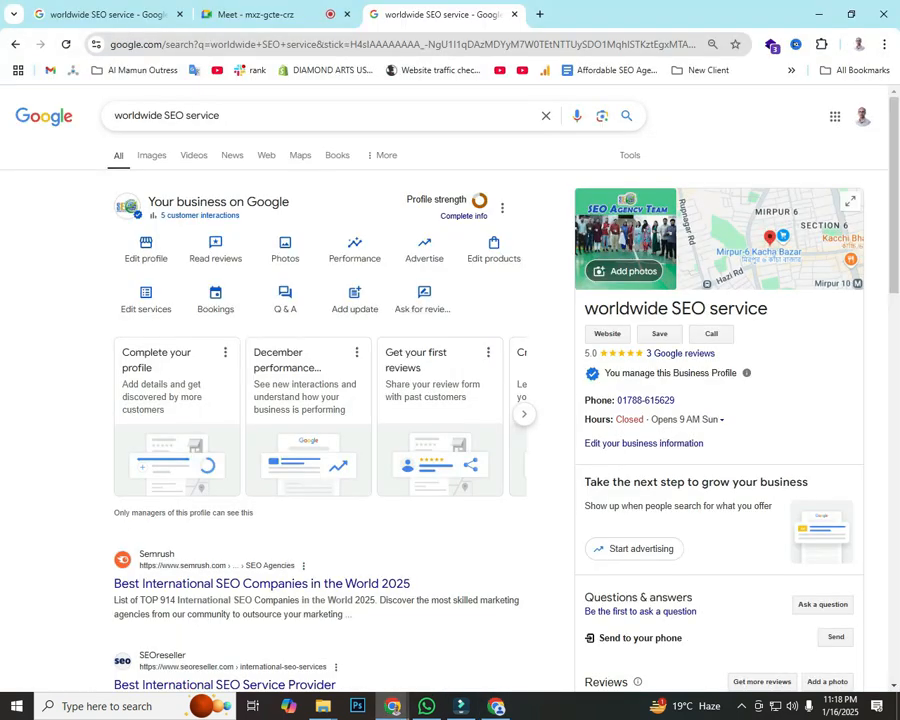
key(Print)
click(884, 609)
mouse_move(565, 180)
mouse_down()
mouse_move(622, 261)
mouse_move(686, 298)
mouse_move(688, 289)
mouse_up()
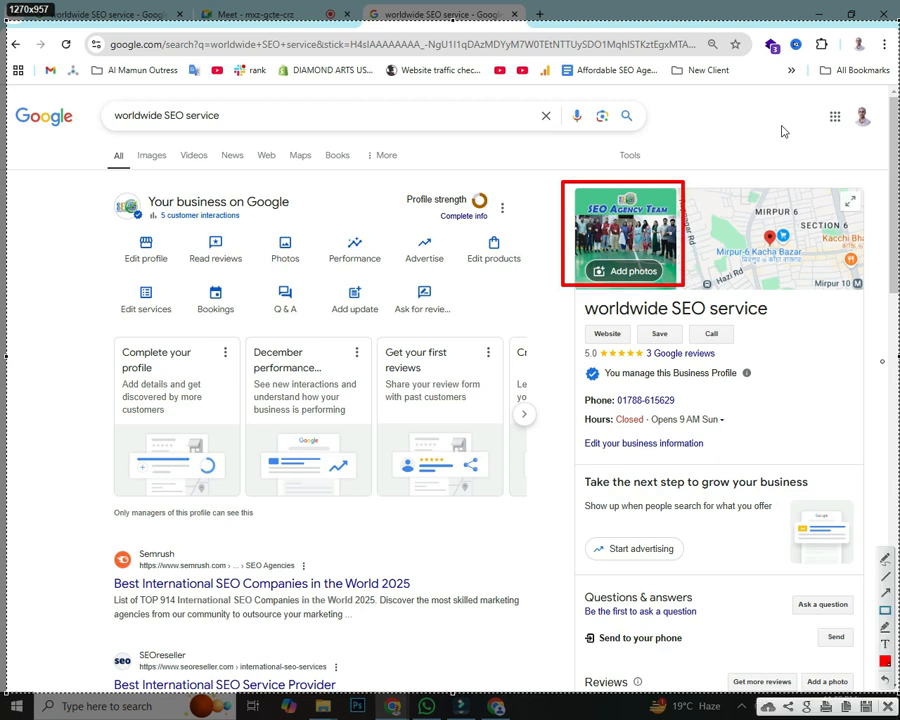
drag(363, 450, 605, 283)
drag(781, 388, 654, 275)
drag(750, 102, 645, 255)
mouse_move(541, 393)
mouse_down()
mouse_move(623, 259)
mouse_move(632, 283)
mouse_up()
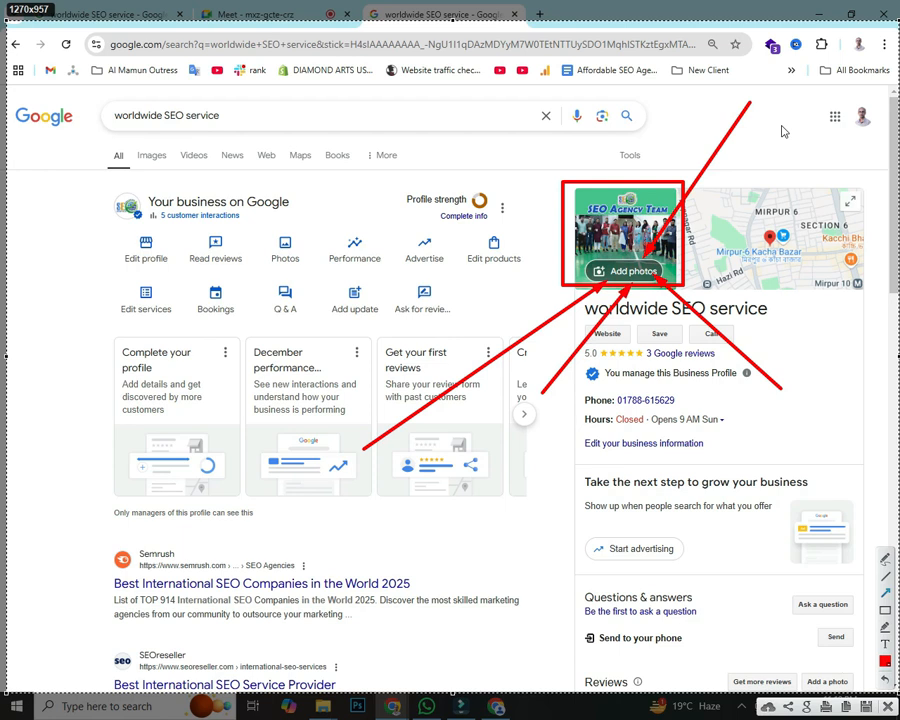
click(887, 706)
click(628, 271)
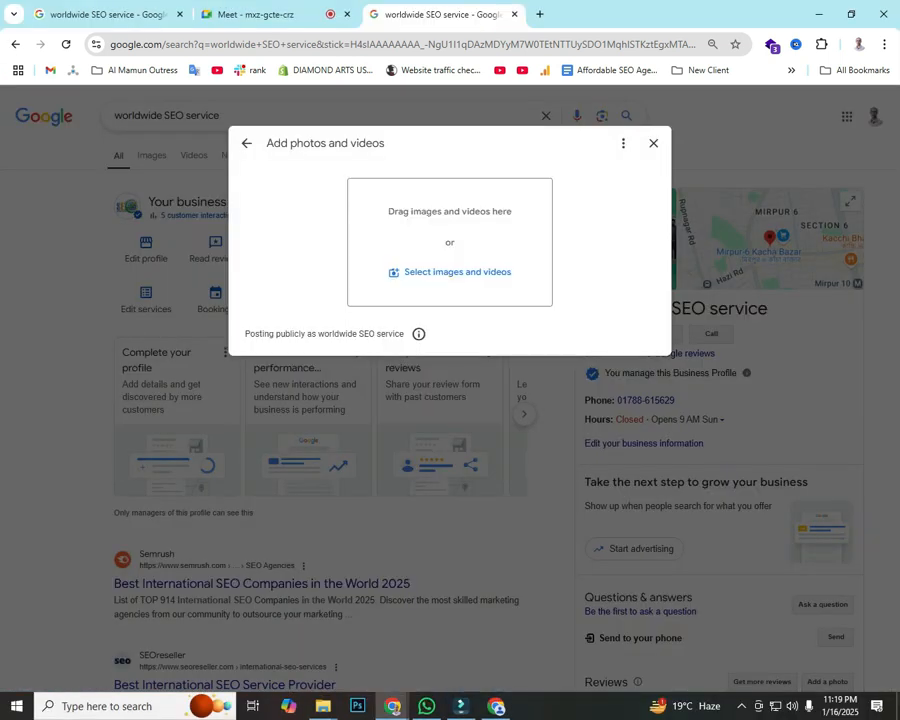
key(Print)
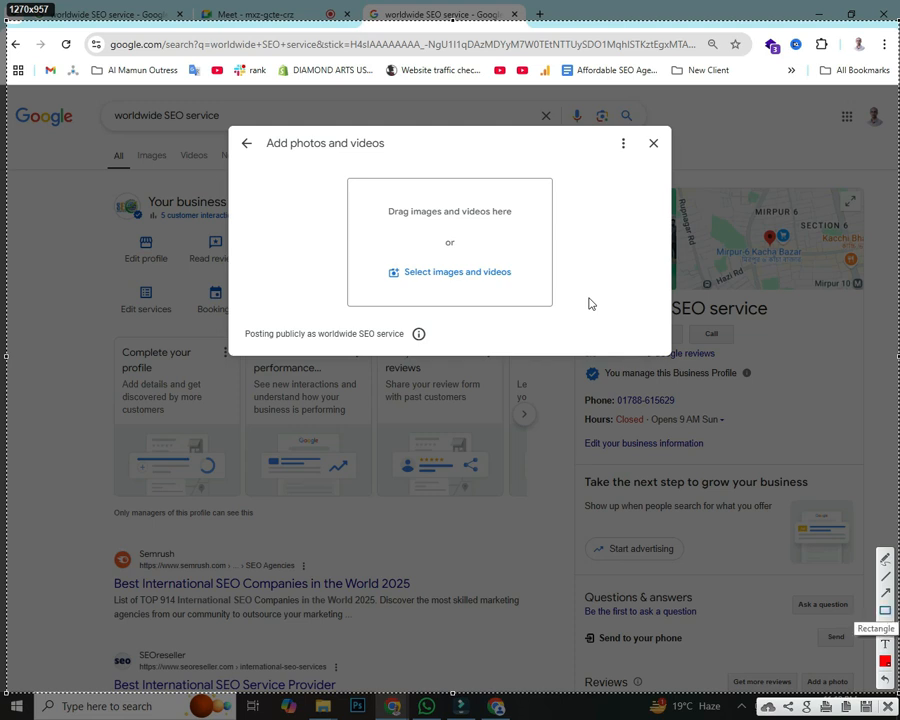
click(885, 610)
mouse_move(333, 169)
mouse_down()
mouse_move(514, 305)
mouse_move(572, 307)
mouse_move(570, 322)
mouse_up()
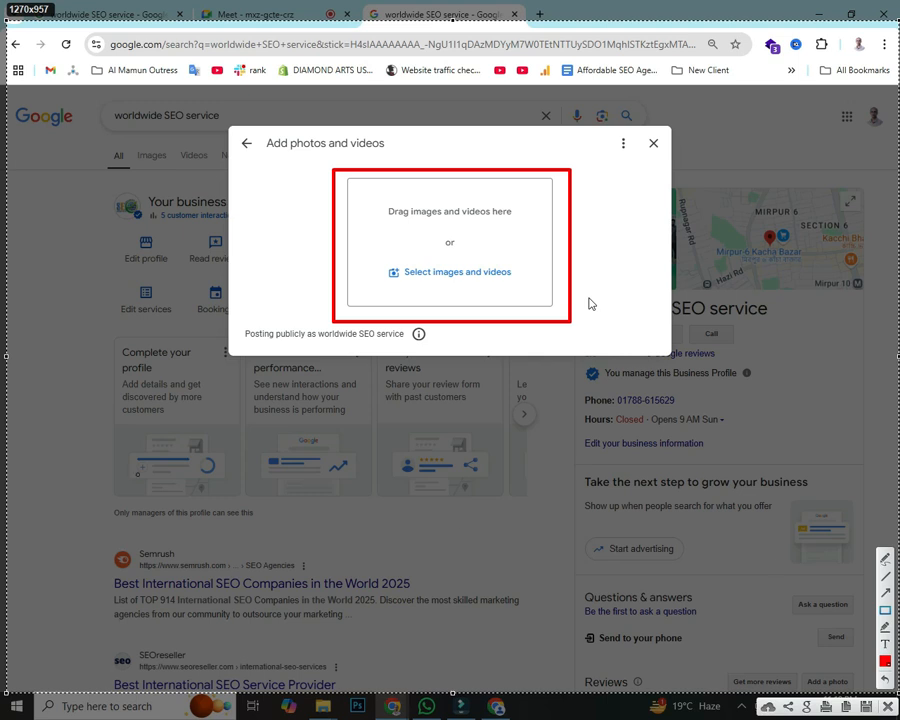
drag(115, 513, 402, 294)
drag(601, 484, 495, 305)
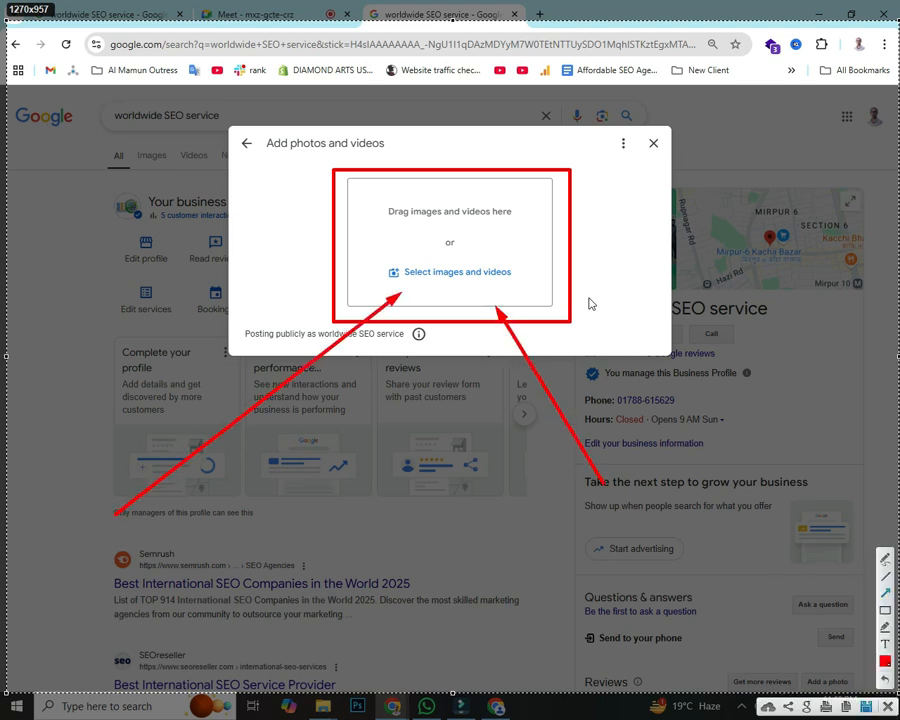
key(ctrl+c)
click(653, 143)
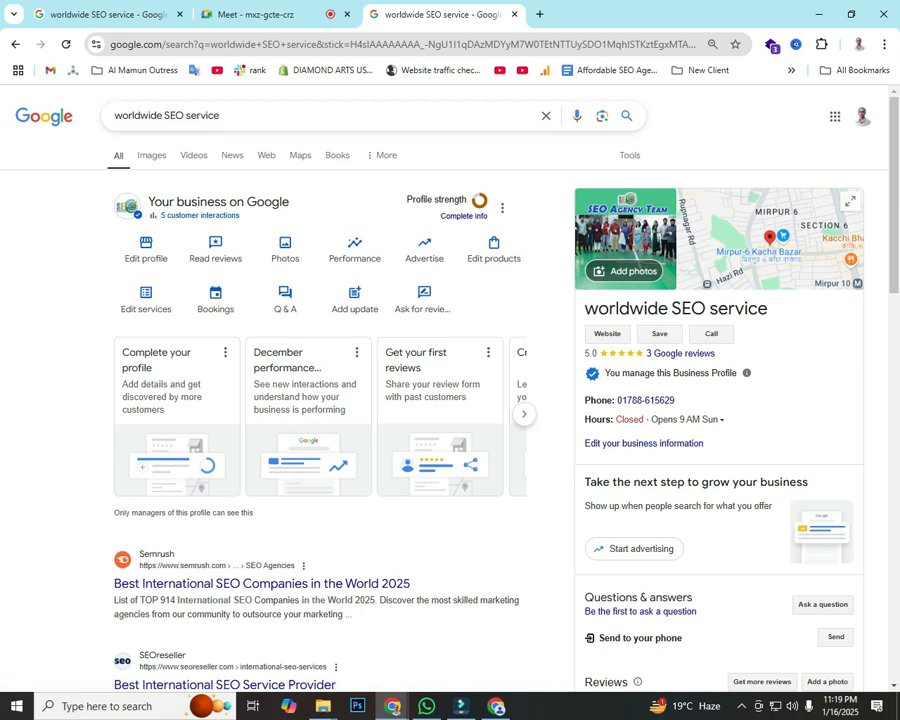
key(Print)
click(885, 611)
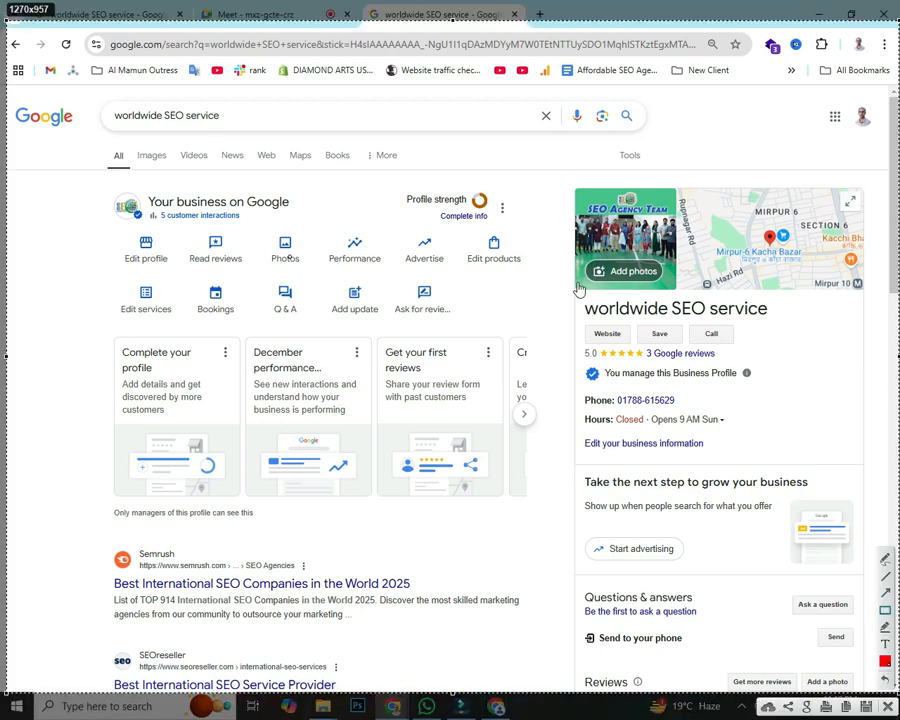
drag(260, 227, 309, 273)
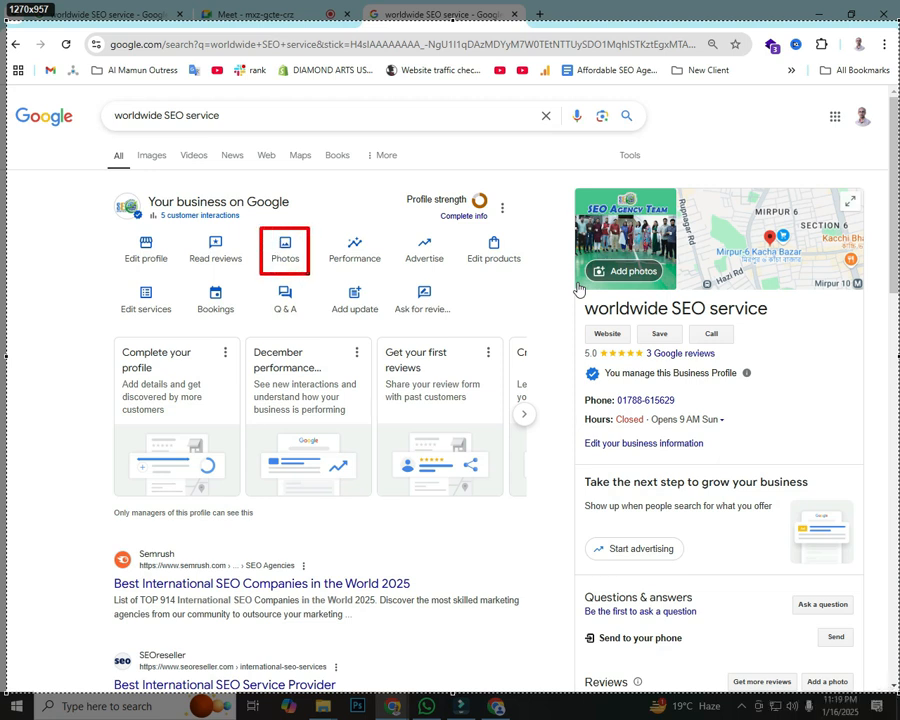
drag(249, 224, 329, 285)
click(885, 593)
mouse_move(583, 555)
mouse_down()
mouse_move(351, 343)
mouse_move(322, 265)
mouse_up()
mouse_move(5, 516)
mouse_down()
mouse_move(323, 264)
mouse_move(283, 268)
mouse_up()
drag(205, 163, 249, 219)
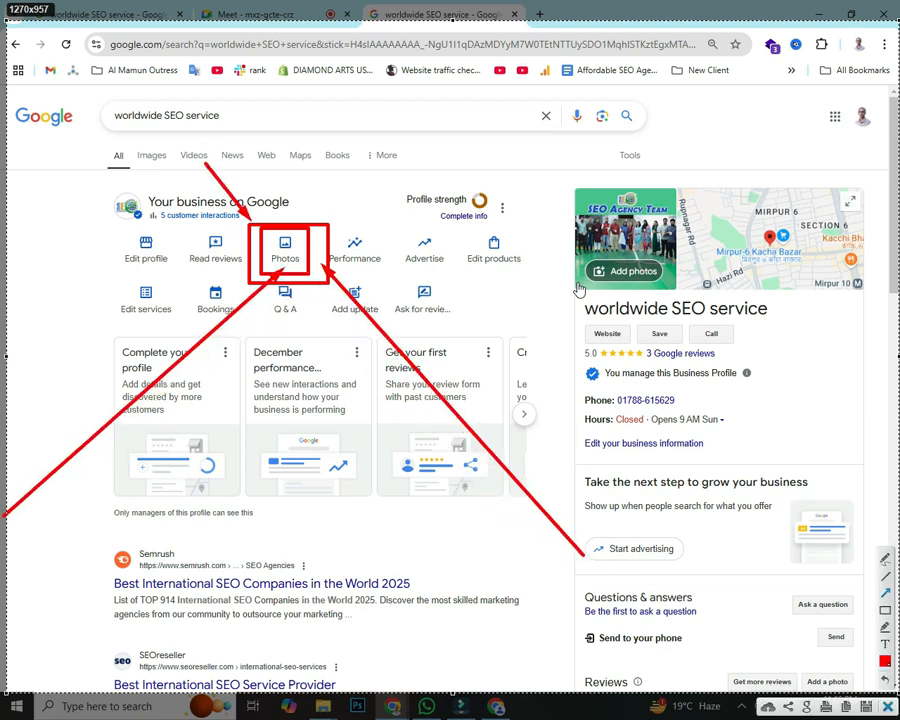
key(Escape)
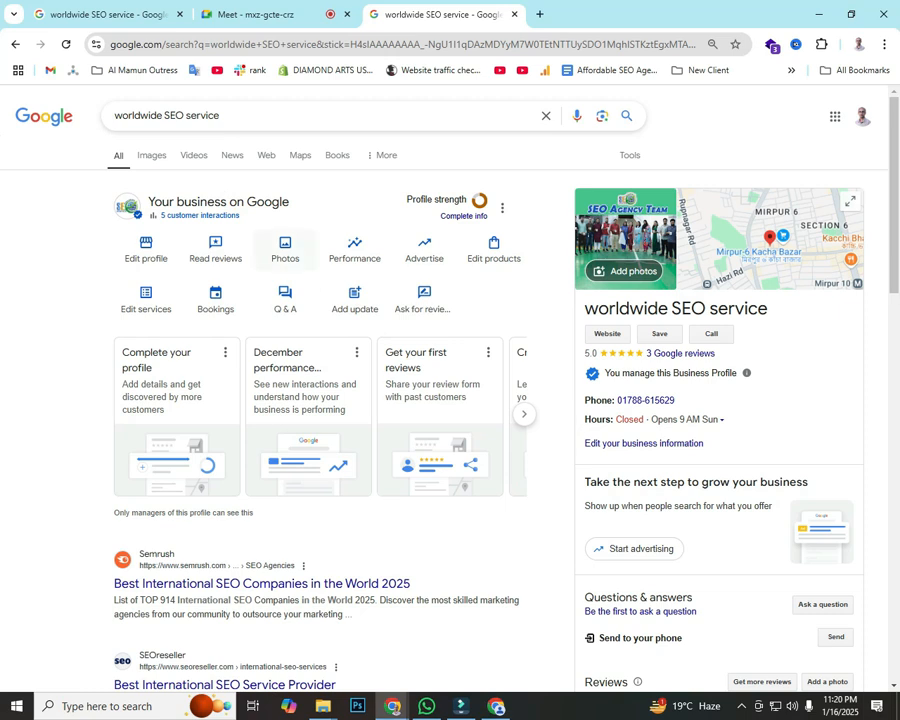
click(285, 250)
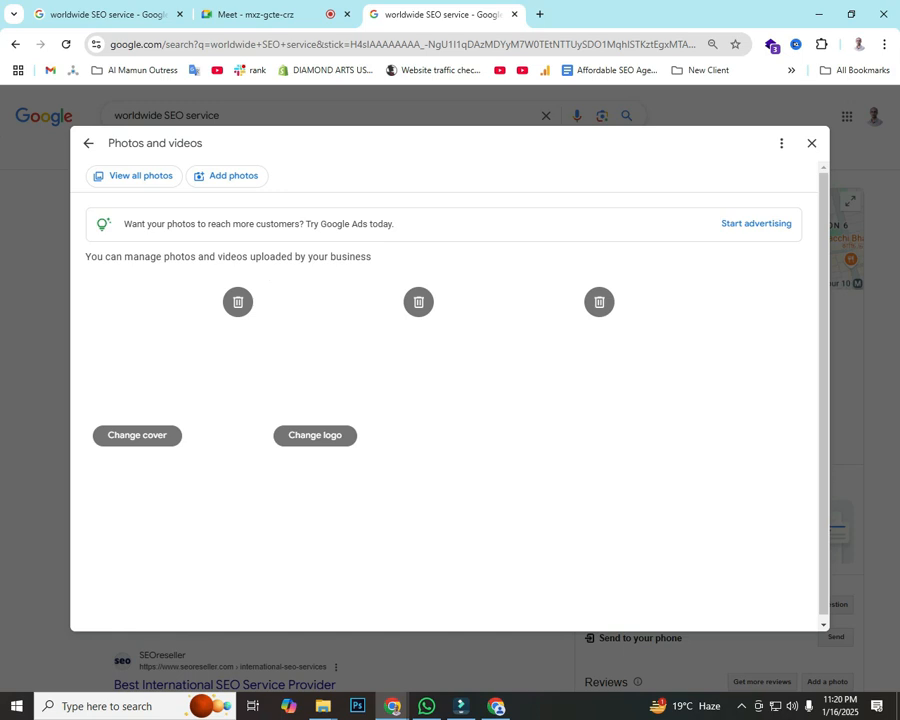
key(Print)
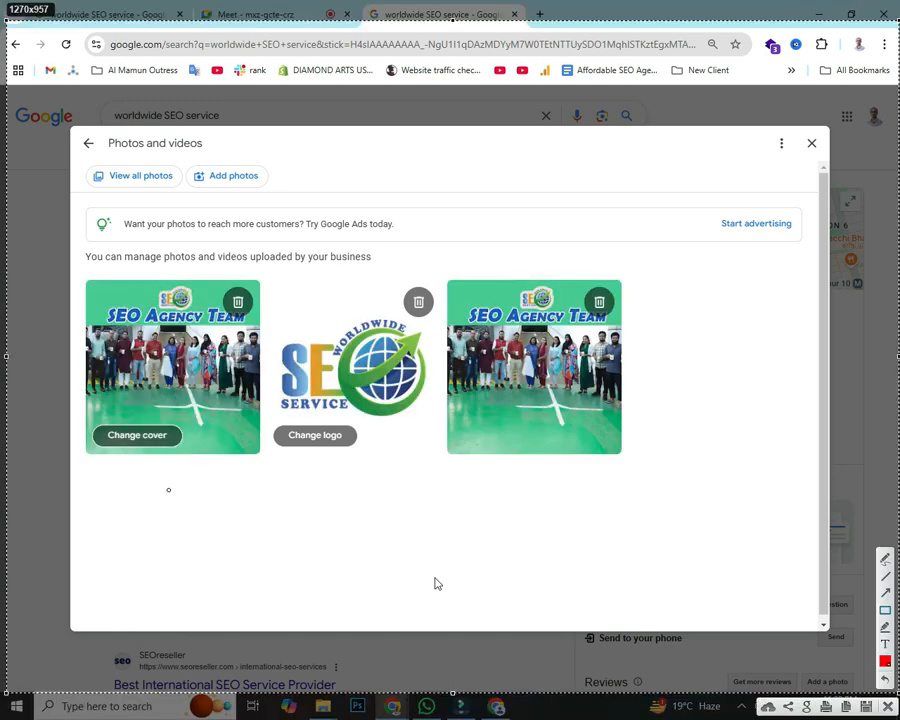
drag(96, 417, 176, 457)
drag(278, 421, 359, 451)
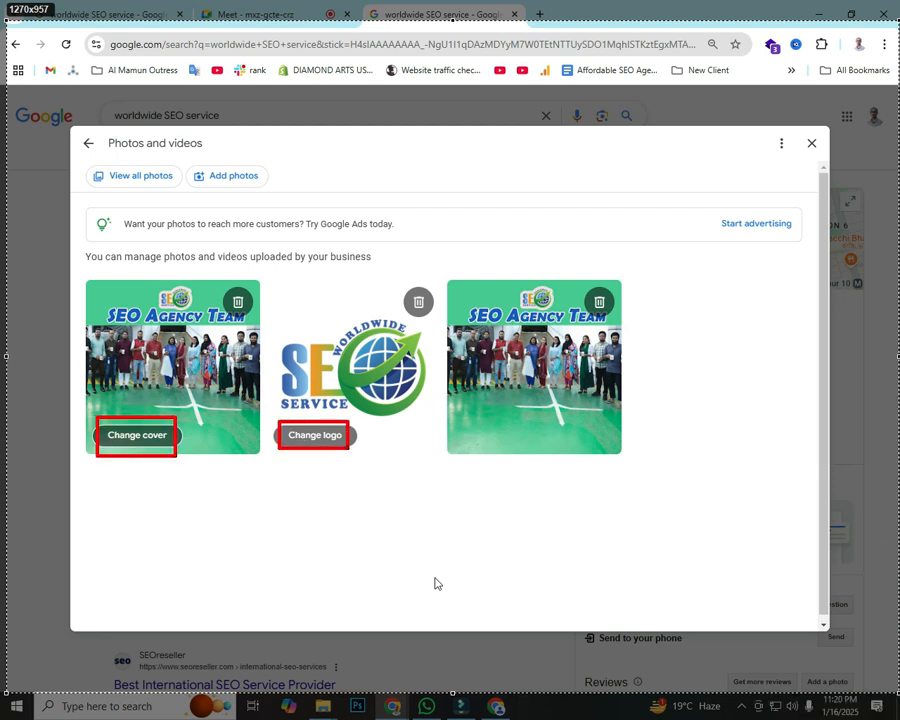
mouse_move(303, 299)
mouse_down()
mouse_move(593, 460)
mouse_move(658, 473)
mouse_up()
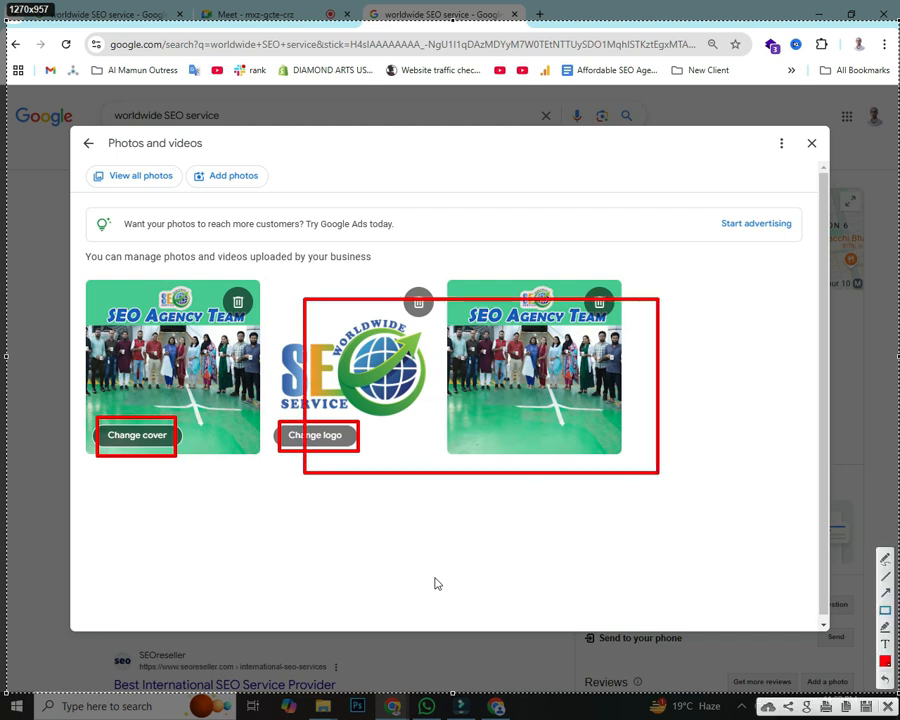
drag(393, 605, 510, 443)
drag(641, 552, 551, 414)
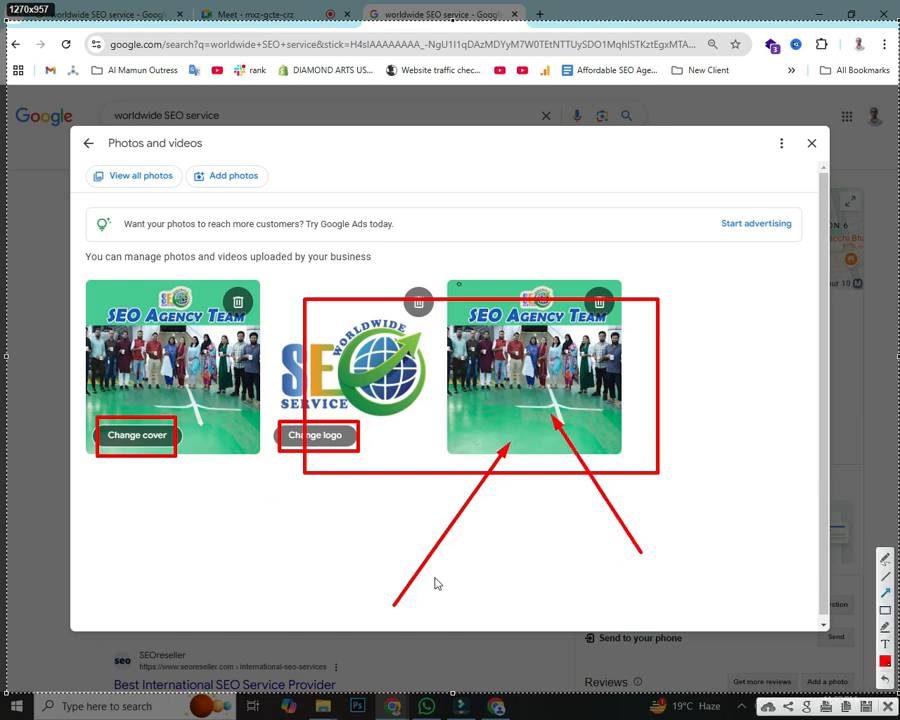
drag(529, 218, 533, 282)
drag(692, 240, 612, 315)
mouse_move(308, 520)
mouse_down()
mouse_move(243, 488)
mouse_move(190, 428)
mouse_up()
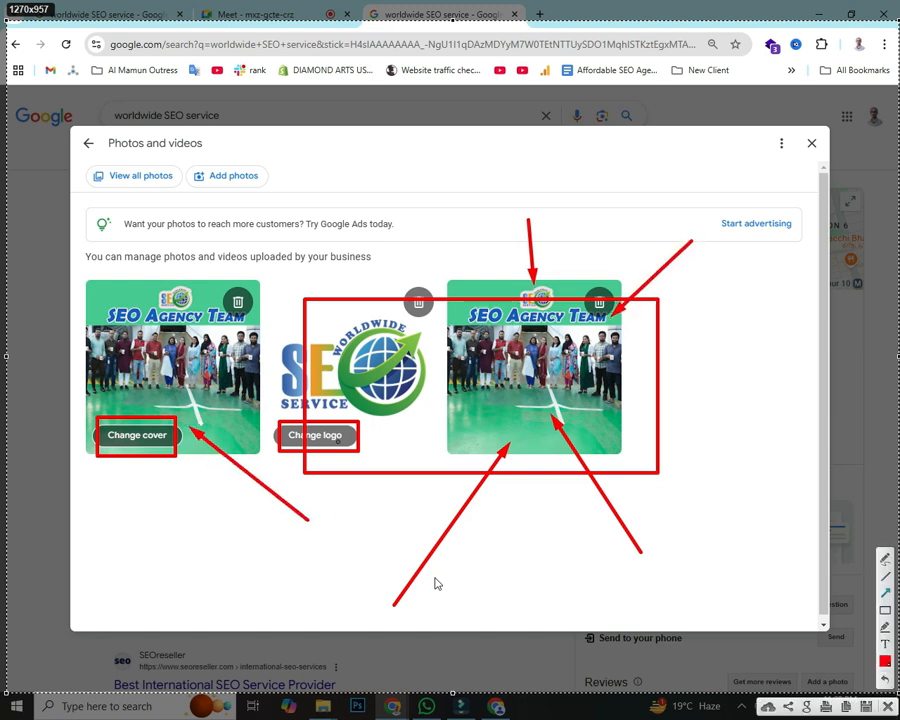
click(888, 707)
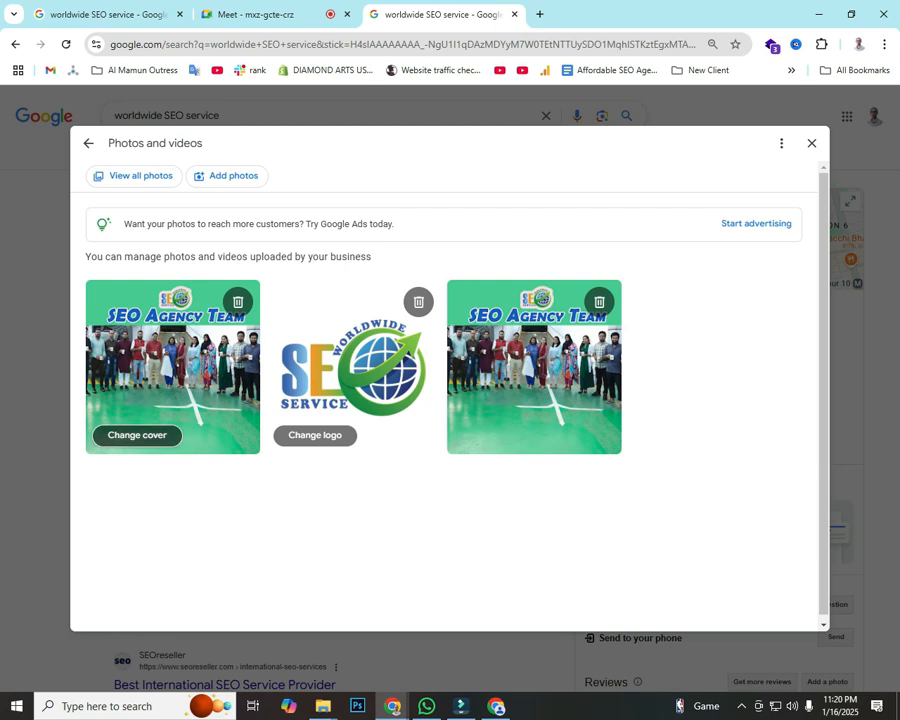
Step: Upload 'call now (1)' from Downloads as the new cover photo
click(137, 435)
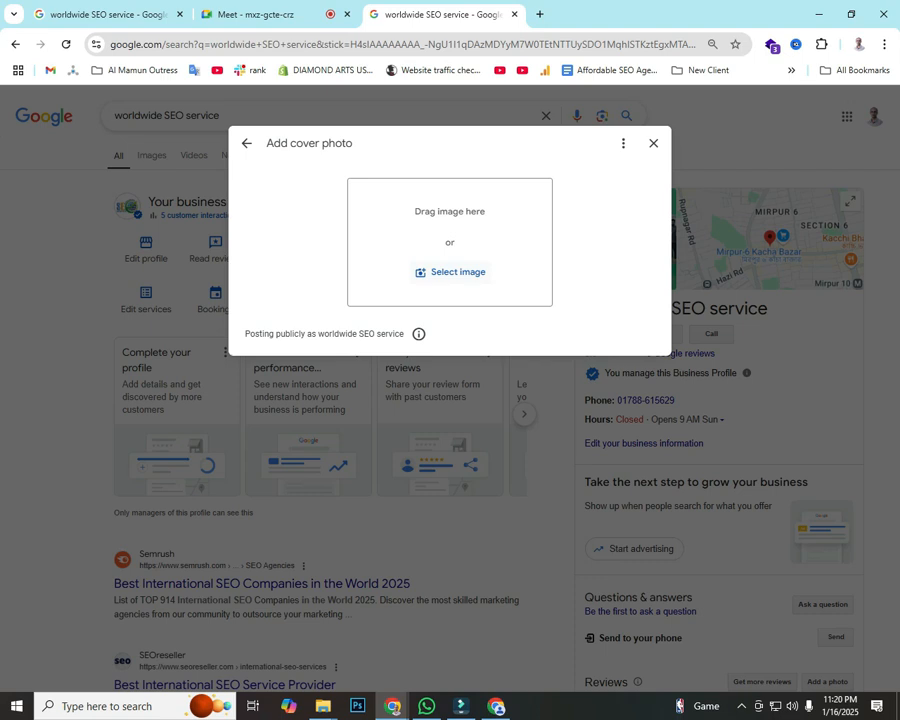
click(450, 272)
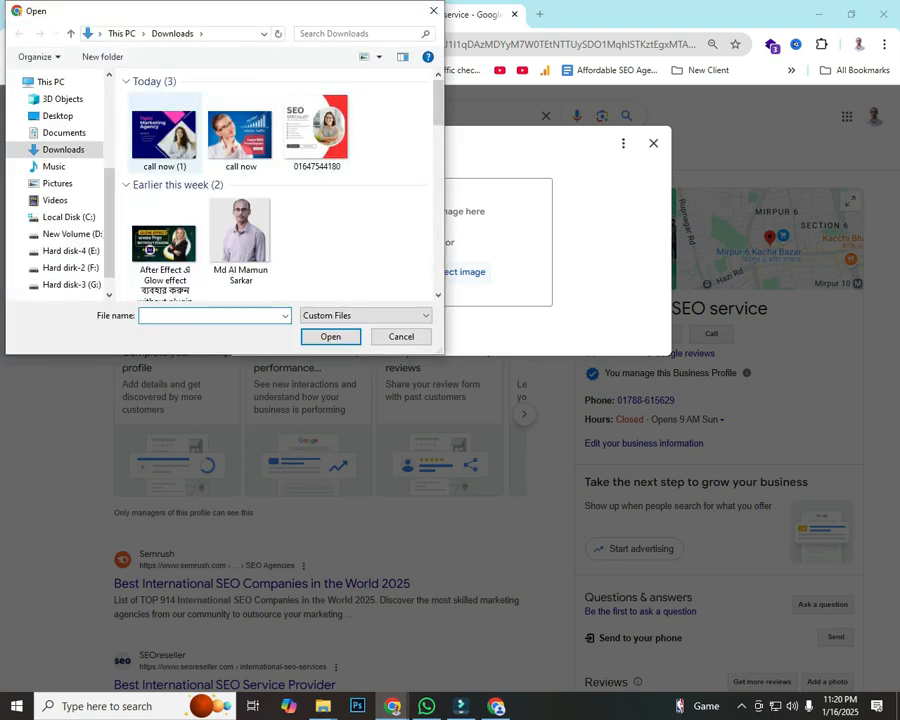
click(165, 135)
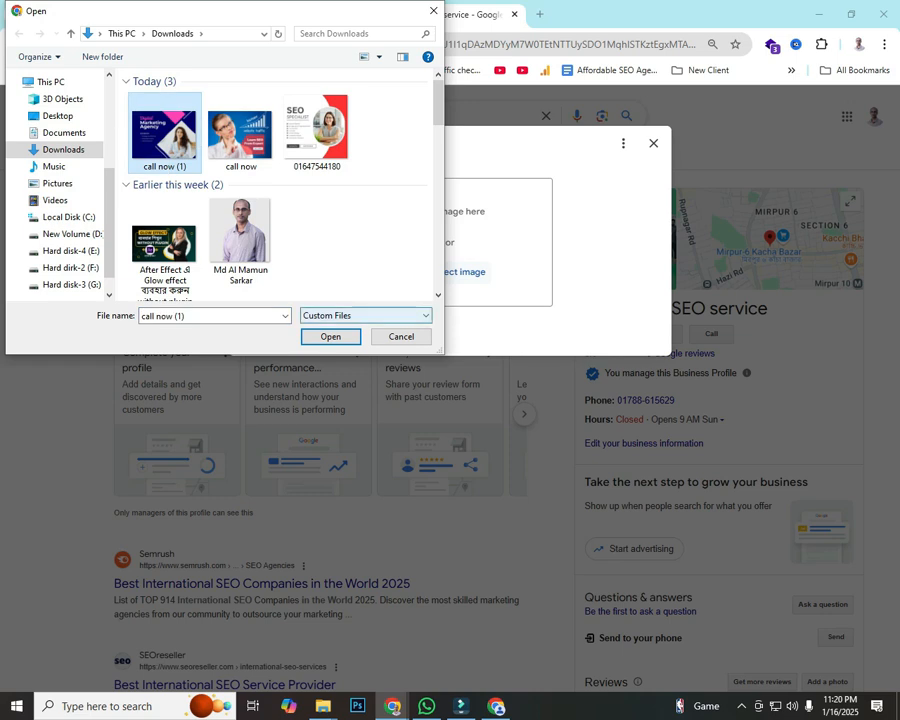
key(Return)
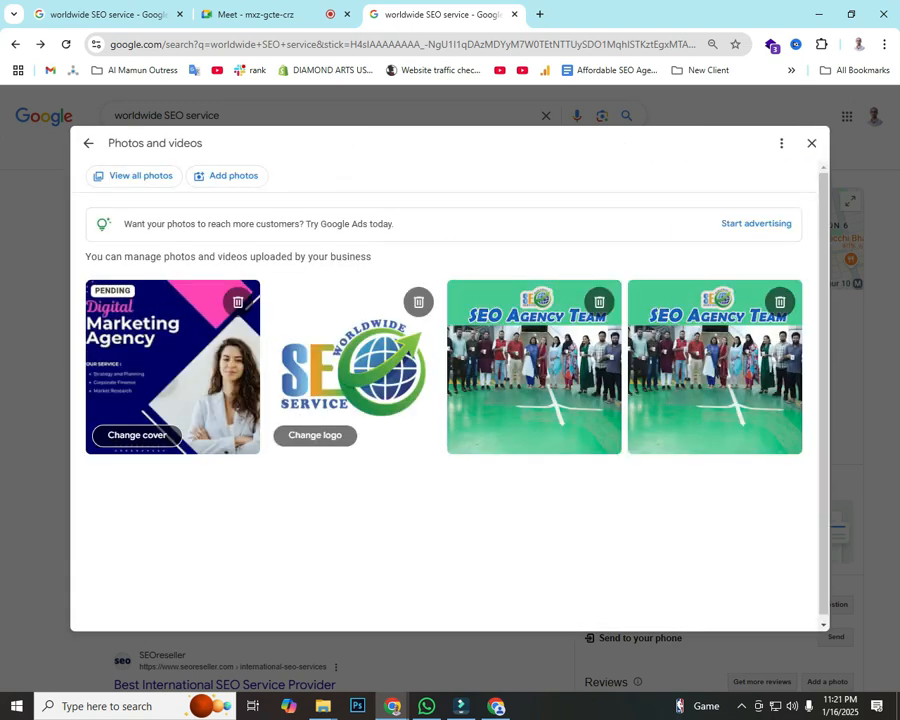
Step: Mark the PENDING cover label in an annotated screenshot, then close Photos and videos
key(Print)
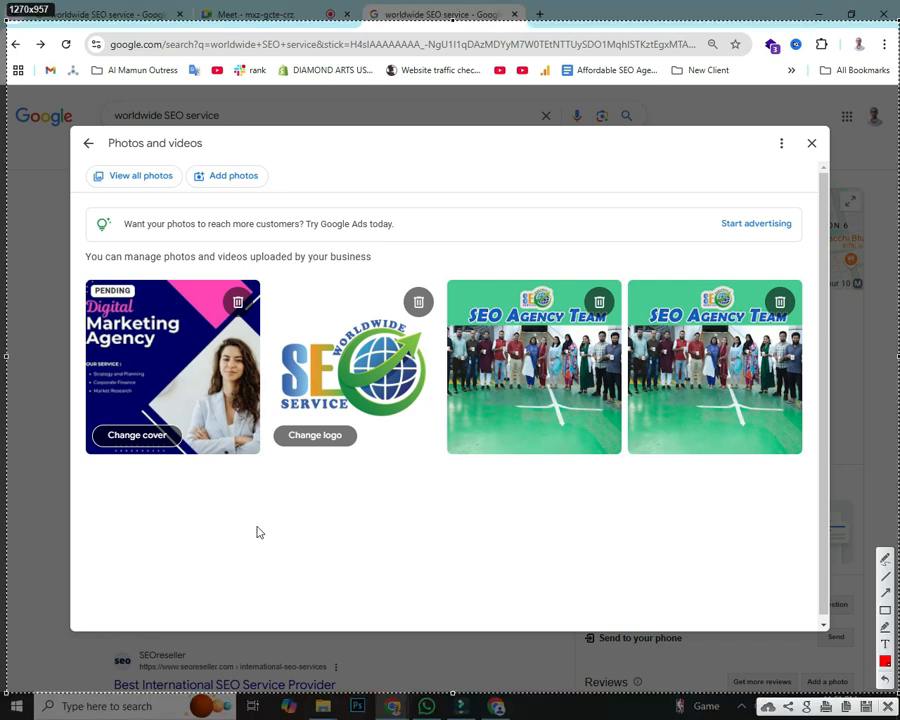
drag(79, 271, 162, 316)
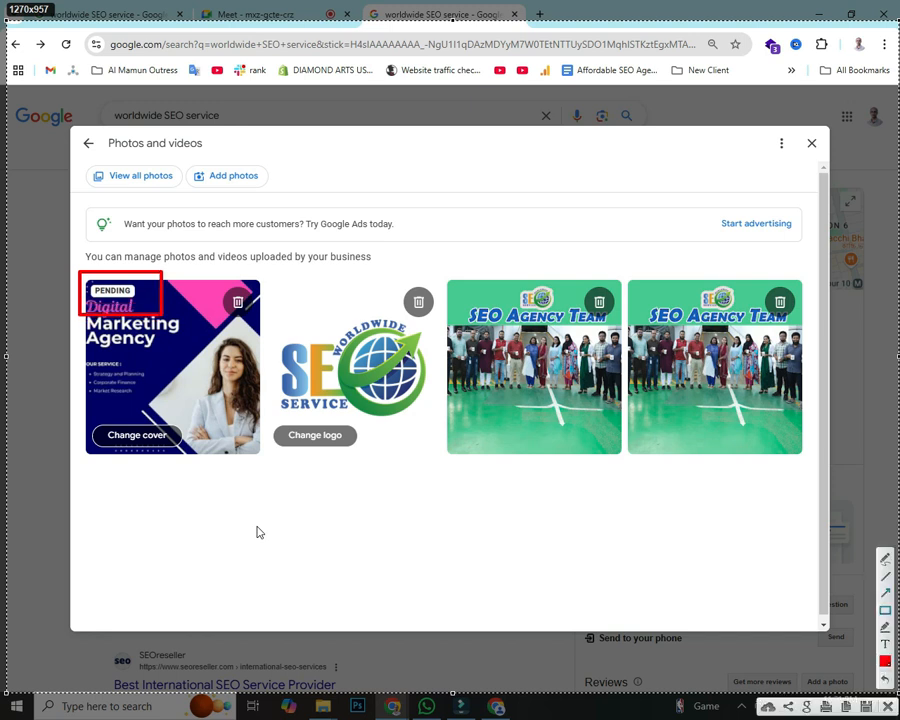
mouse_move(466, 659)
mouse_down()
mouse_move(92, 292)
mouse_move(140, 303)
mouse_up()
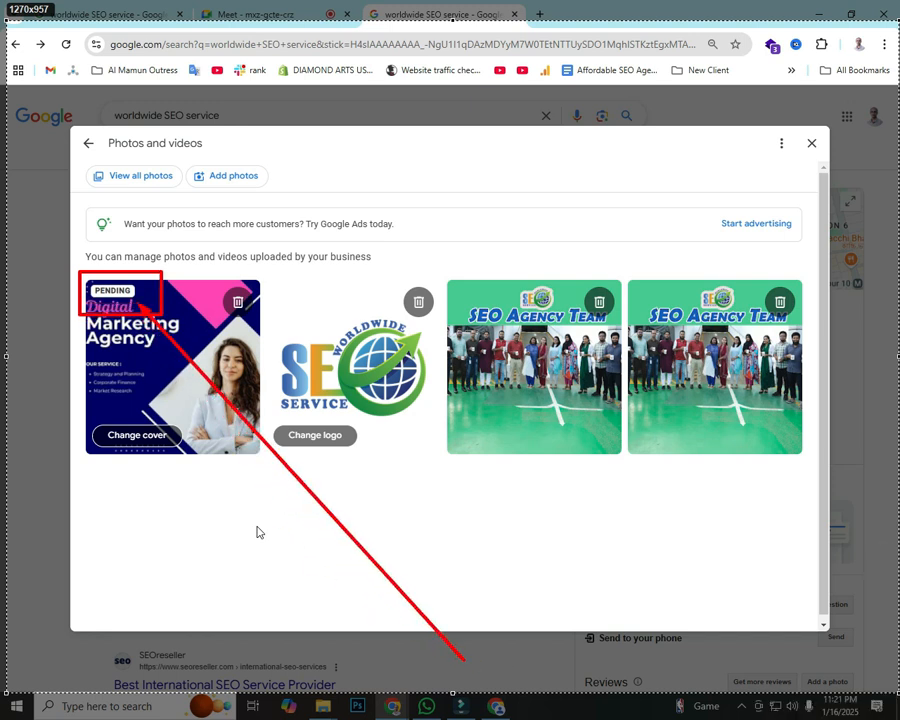
drag(287, 160, 145, 285)
mouse_move(8, 155)
mouse_down()
mouse_move(76, 216)
mouse_move(95, 275)
mouse_up()
mouse_move(27, 388)
mouse_down()
mouse_move(21, 400)
mouse_move(93, 277)
mouse_up()
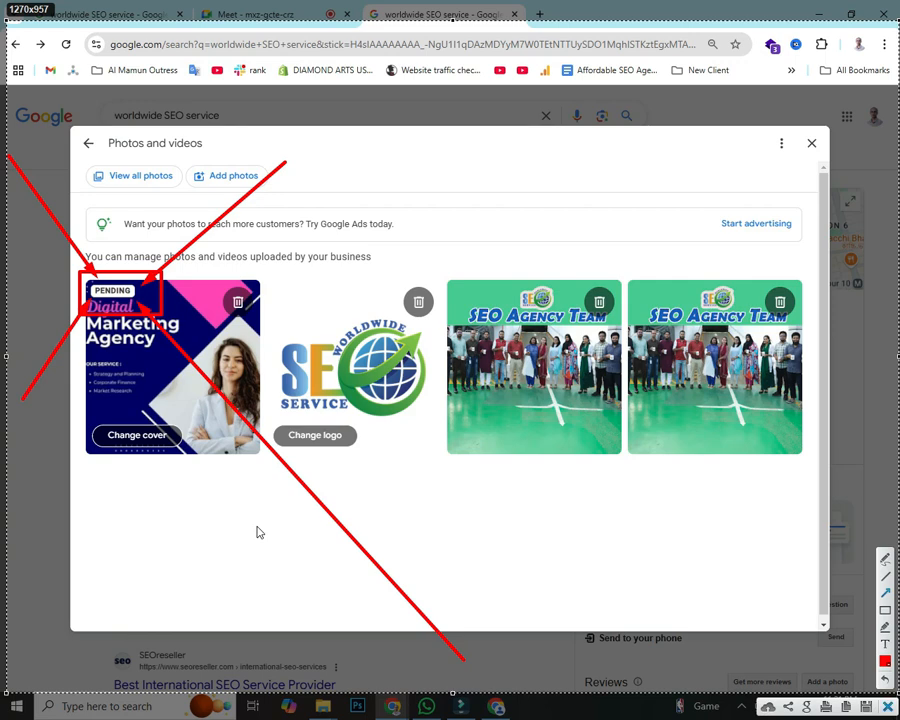
key(ctrl+c)
click(811, 143)
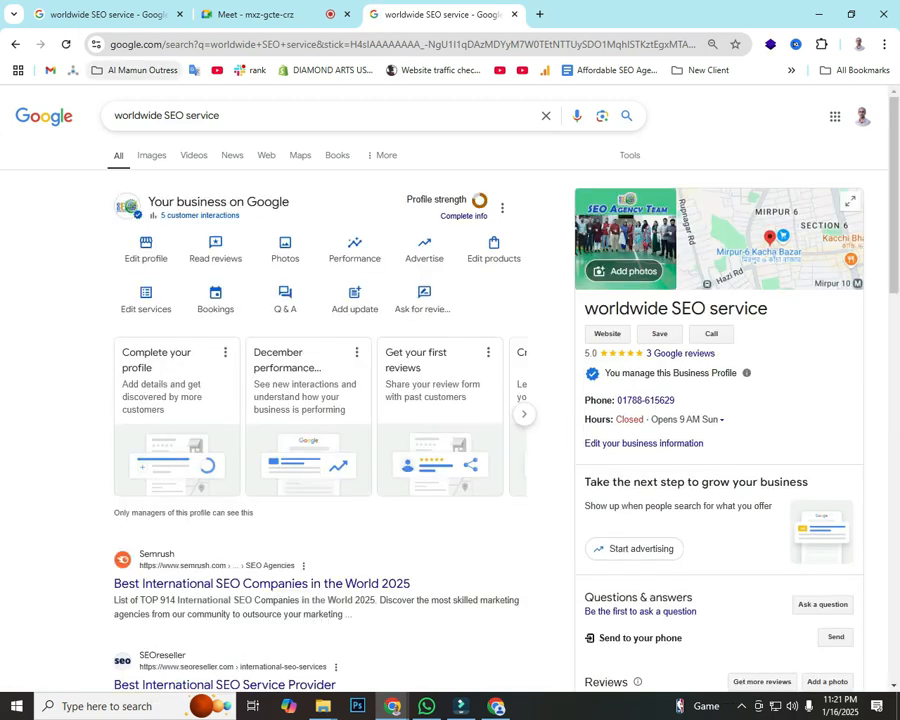
key(F5)
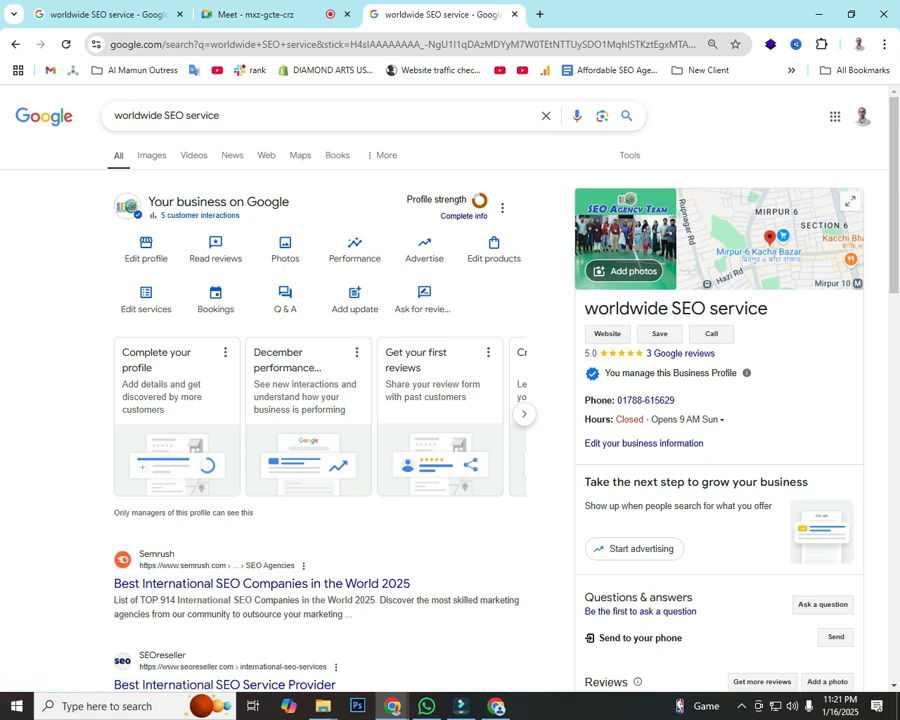
scroll(450, 400, down, 3)
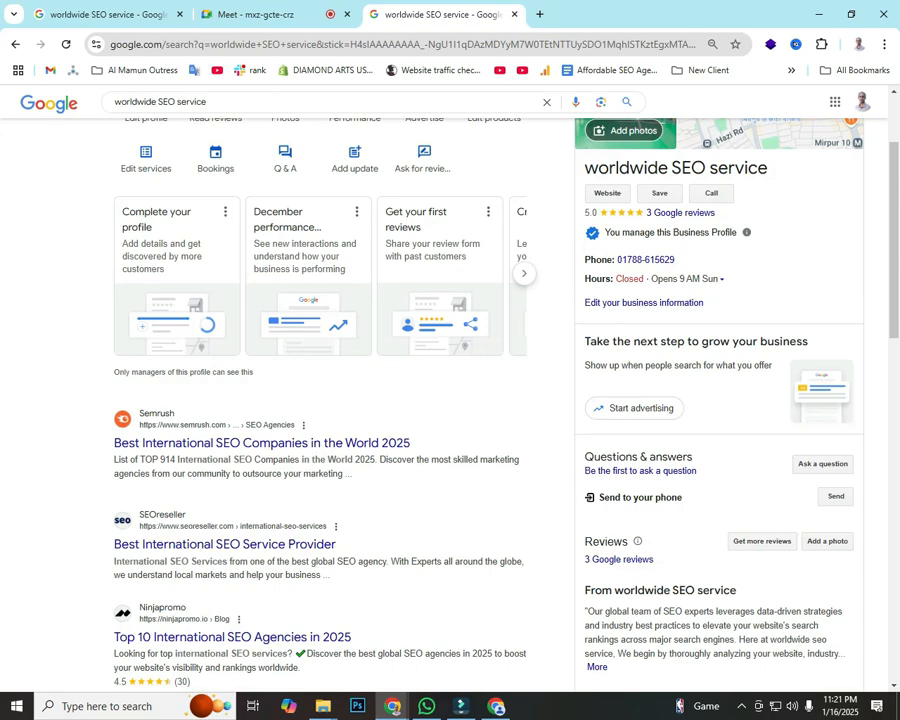
scroll(450, 400, down, 5)
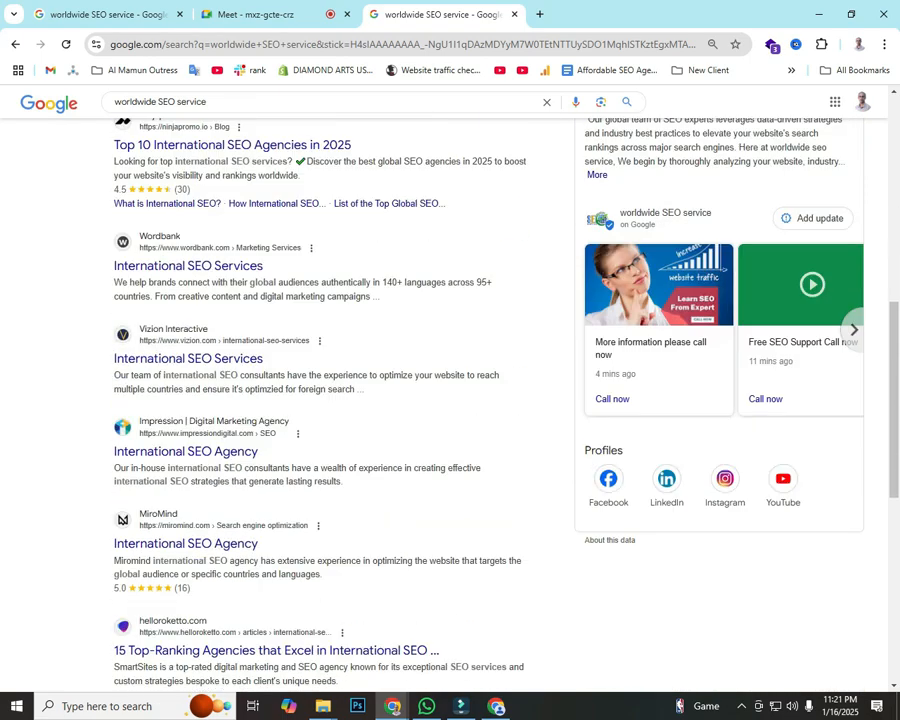
scroll(608, 610, up, 4)
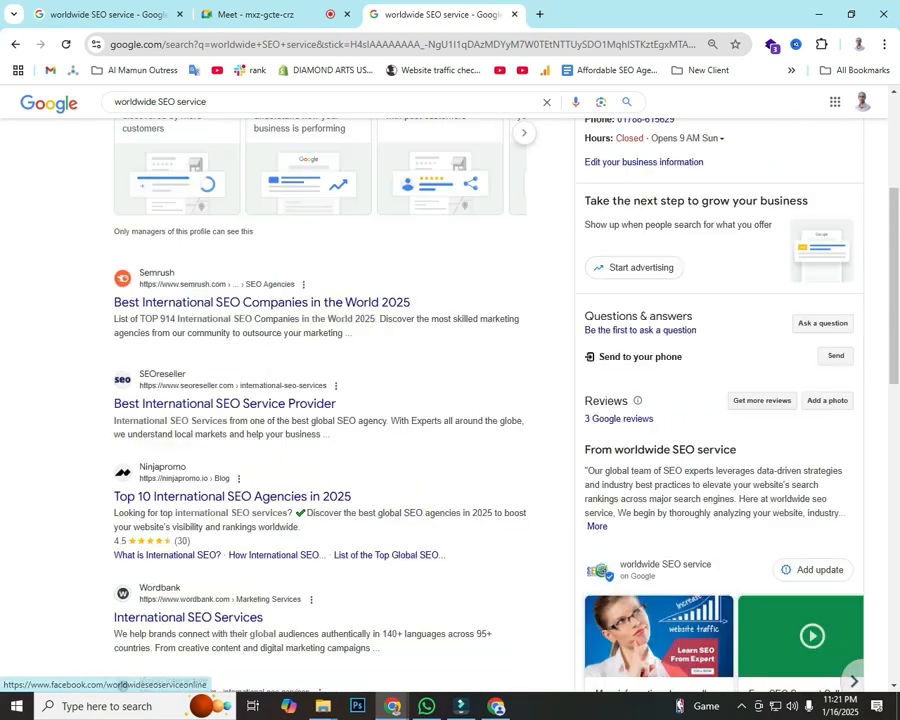
scroll(450, 400, up, 1)
scroll(720, 560, up, 1)
scroll(720, 560, down, 1)
scroll(450, 400, down, 2)
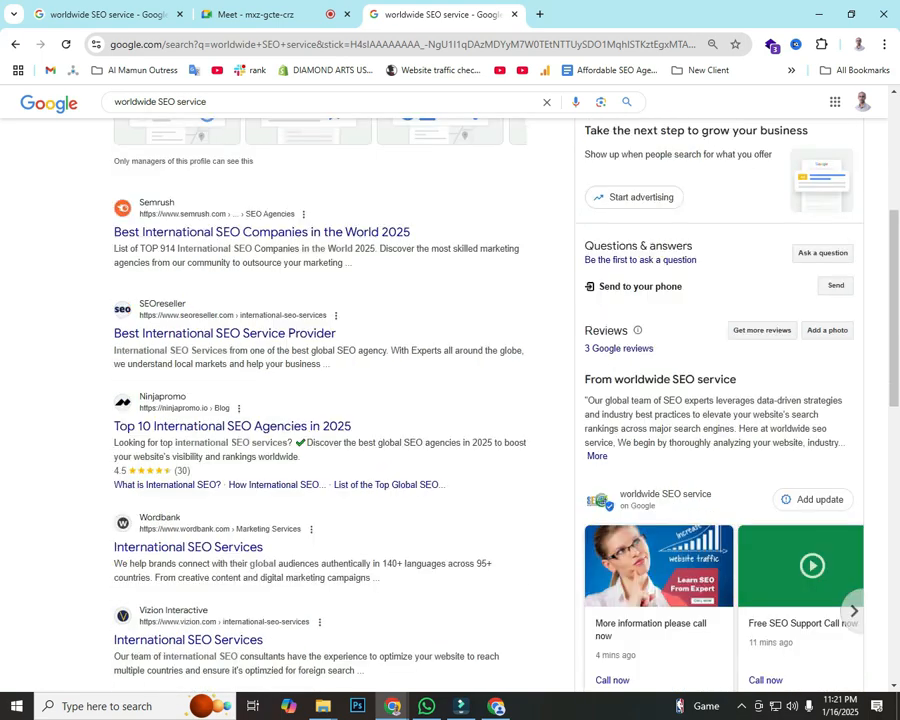
scroll(450, 400, down, 4)
scroll(450, 400, up, 5)
drag(585, 245, 692, 245)
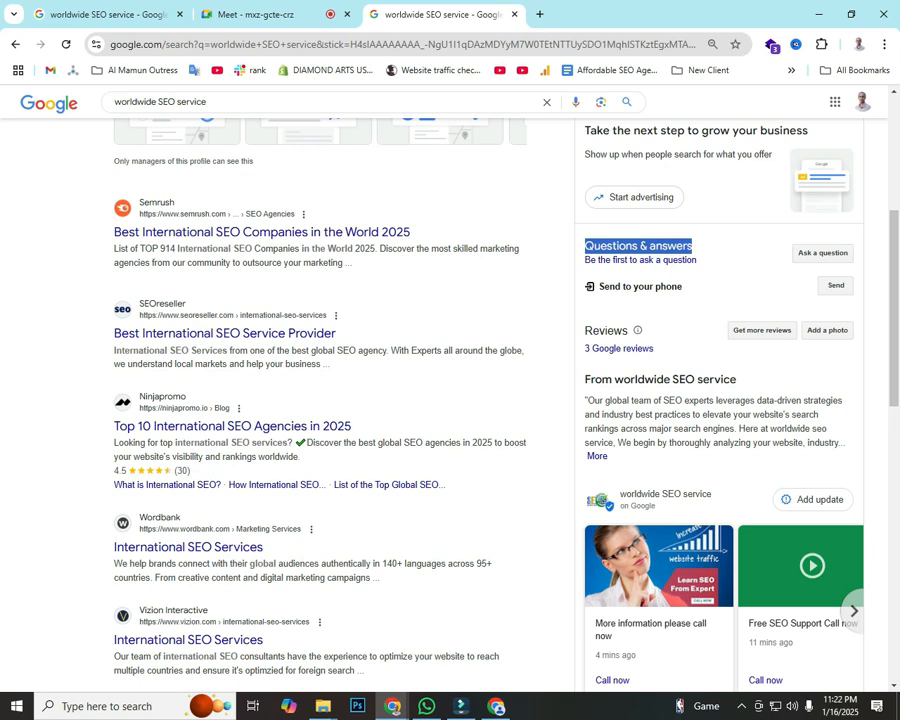
click(704, 247)
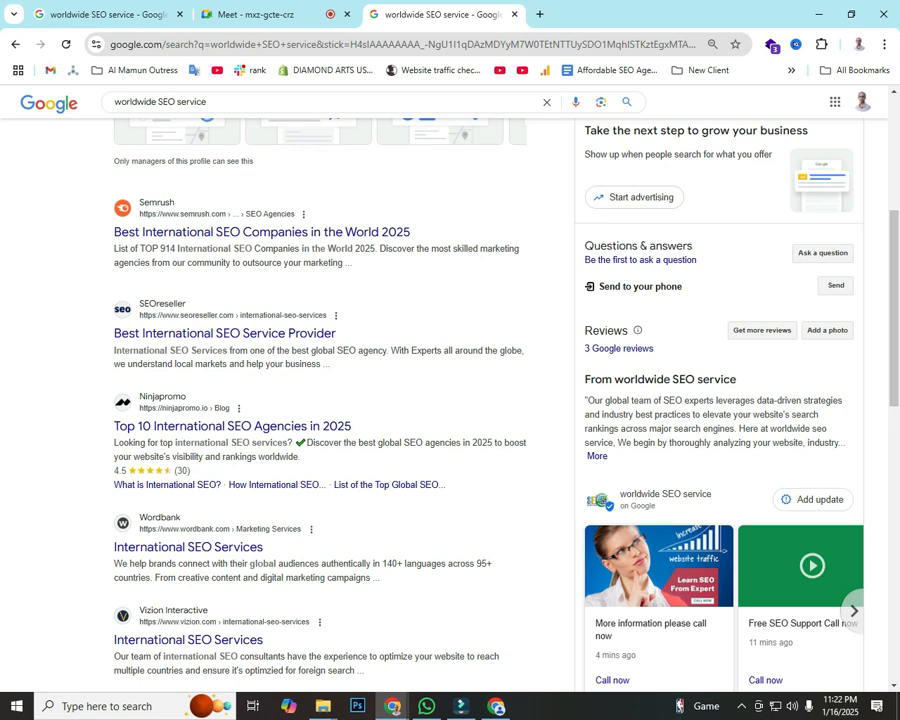
drag(692, 246, 584, 246)
click(592, 247)
Step: Search Google for 'seo service' in a new tab
click(539, 14)
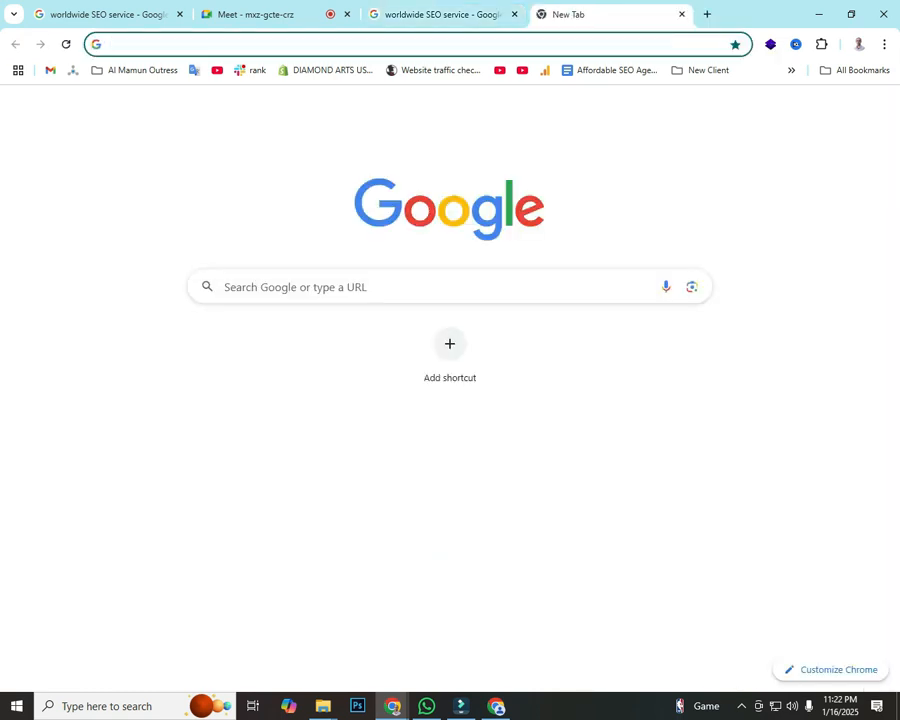
text(seo)
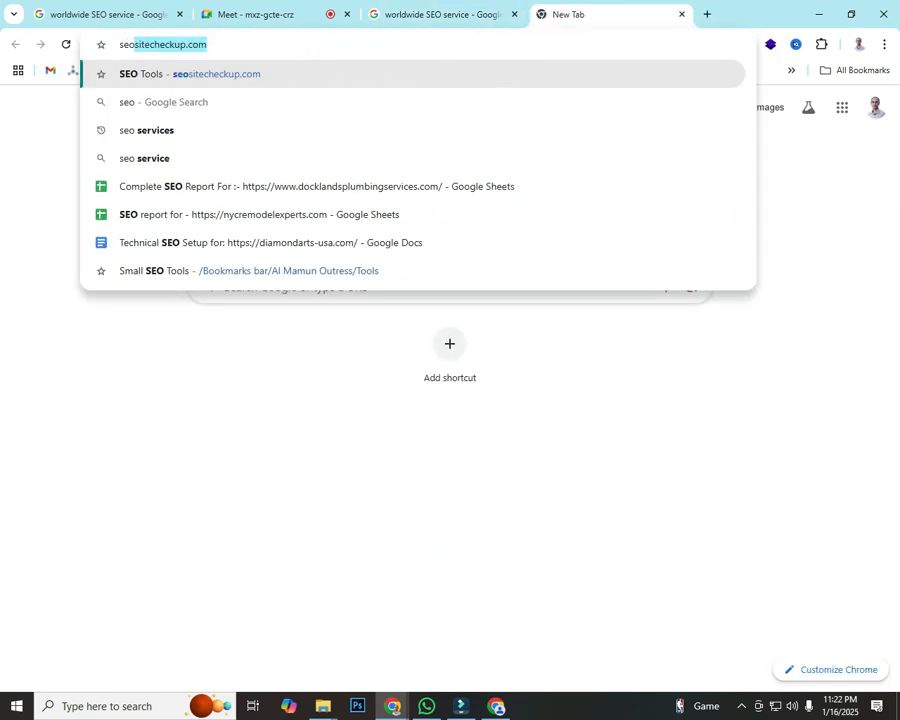
key(BackSpace)
text(s)
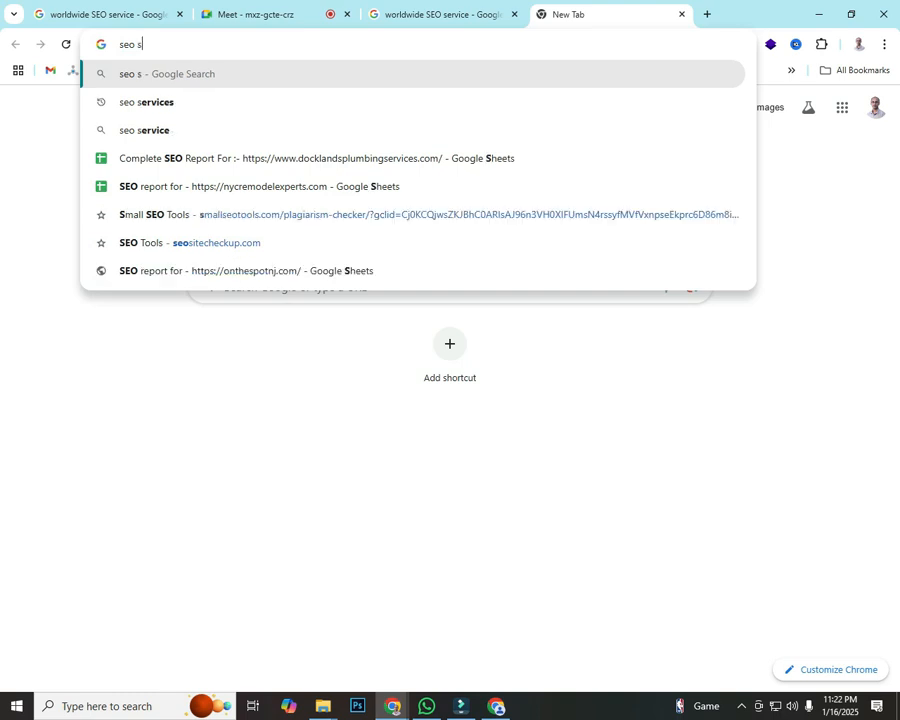
text(ervice)
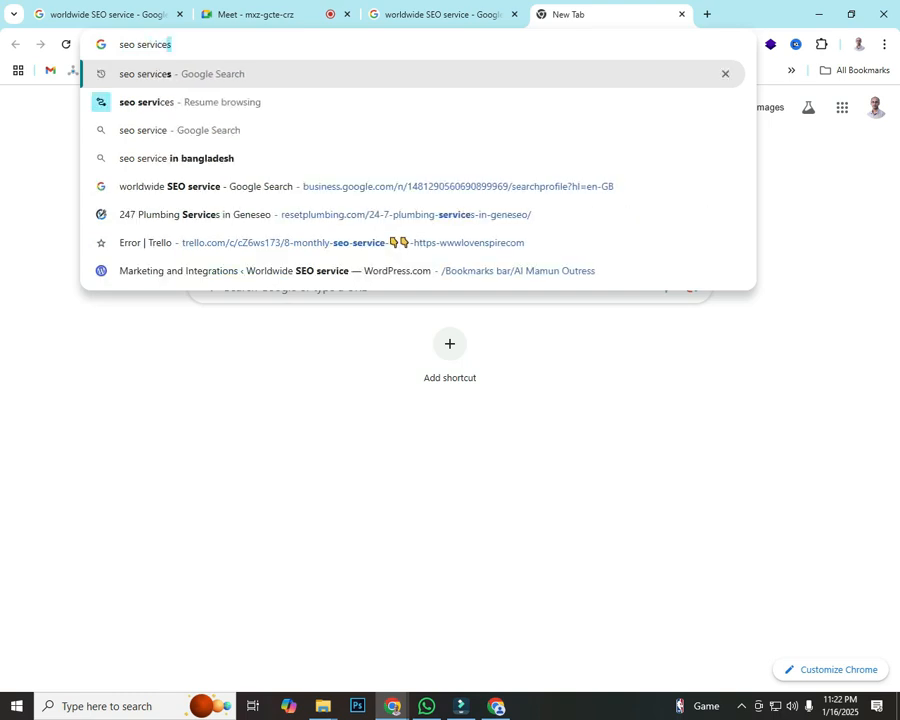
key(BackSpace)
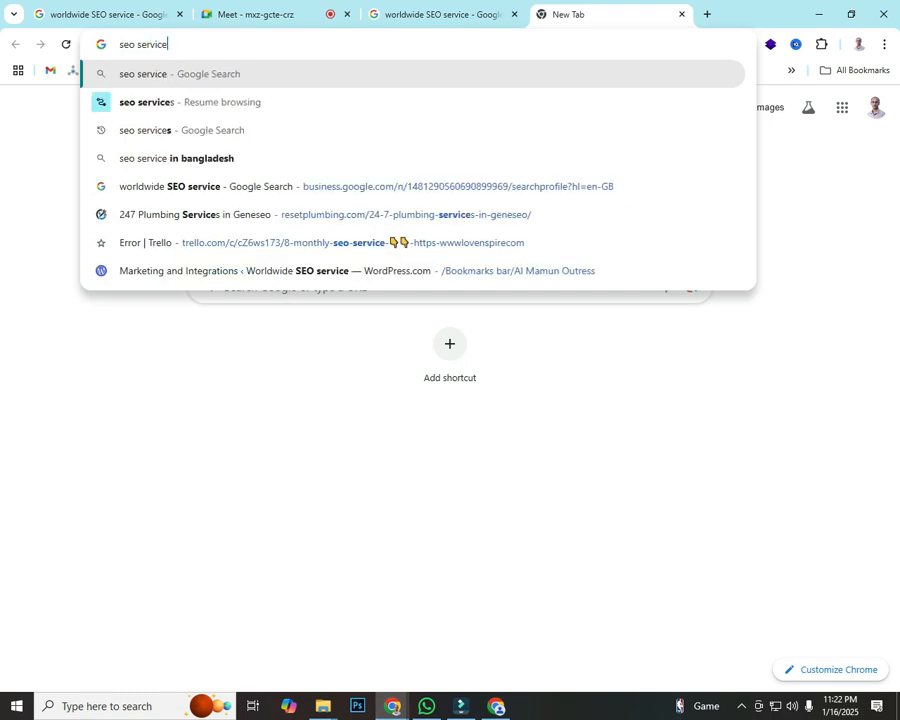
key(Return)
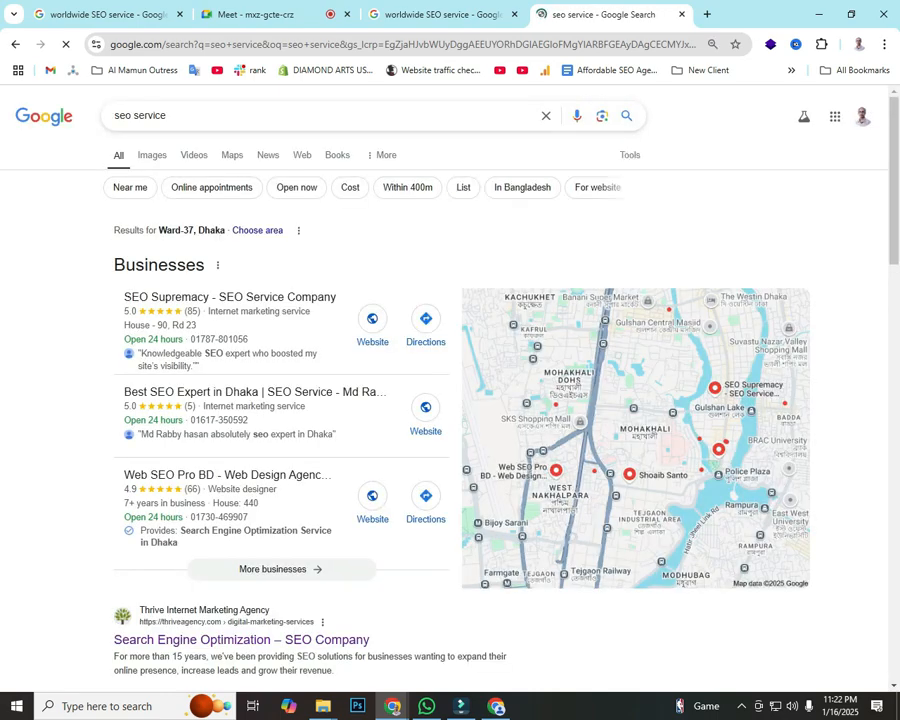
scroll(450, 400, down, 4)
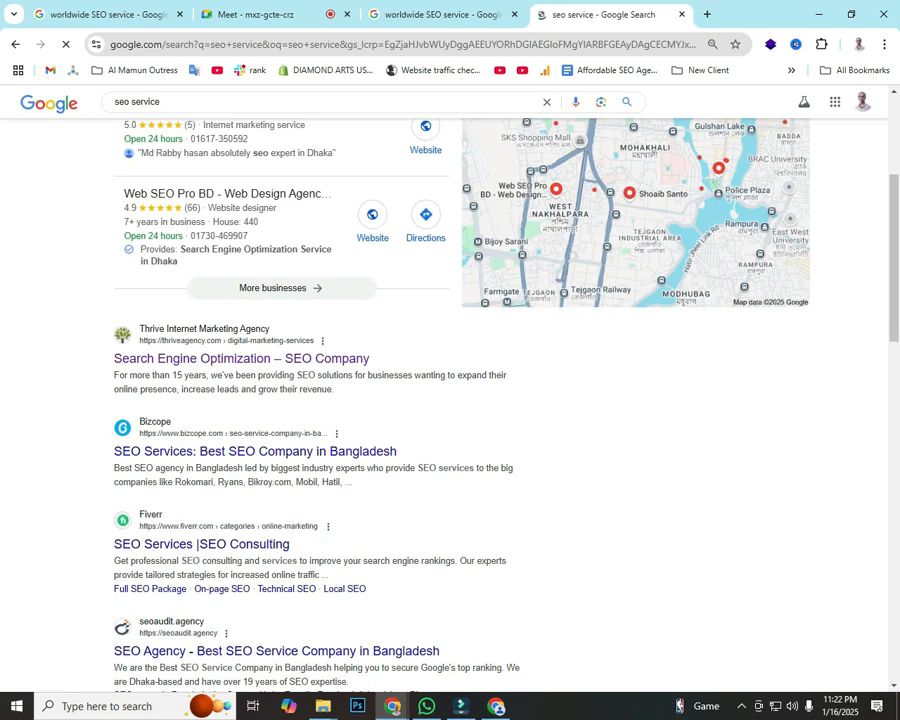
scroll(450, 400, down, 6)
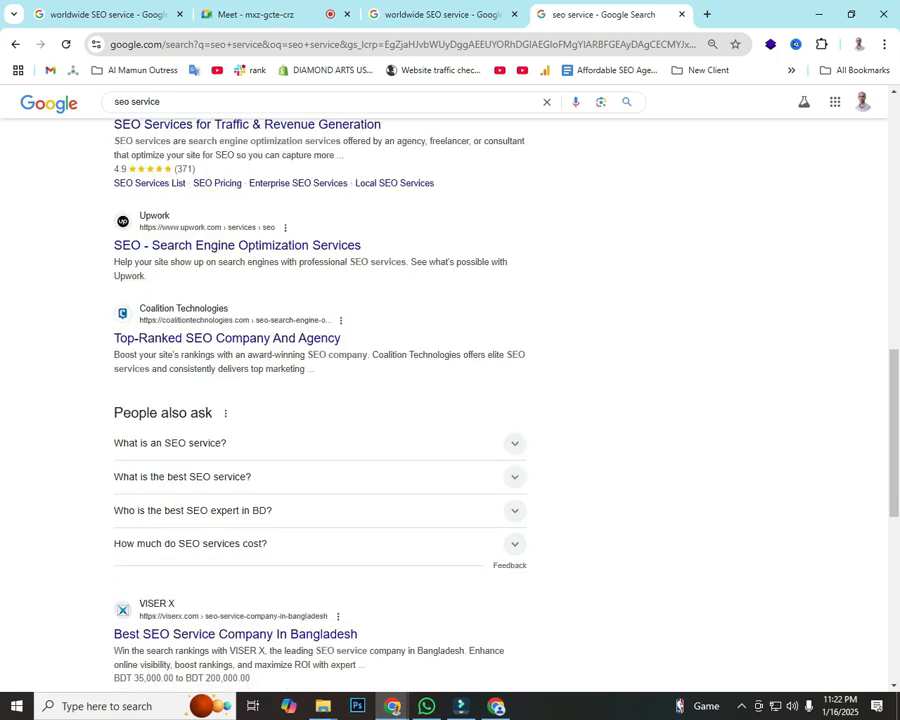
Step: Mark People also ask in a screenshot and select the question 'What is an SEO service?'
key(Print)
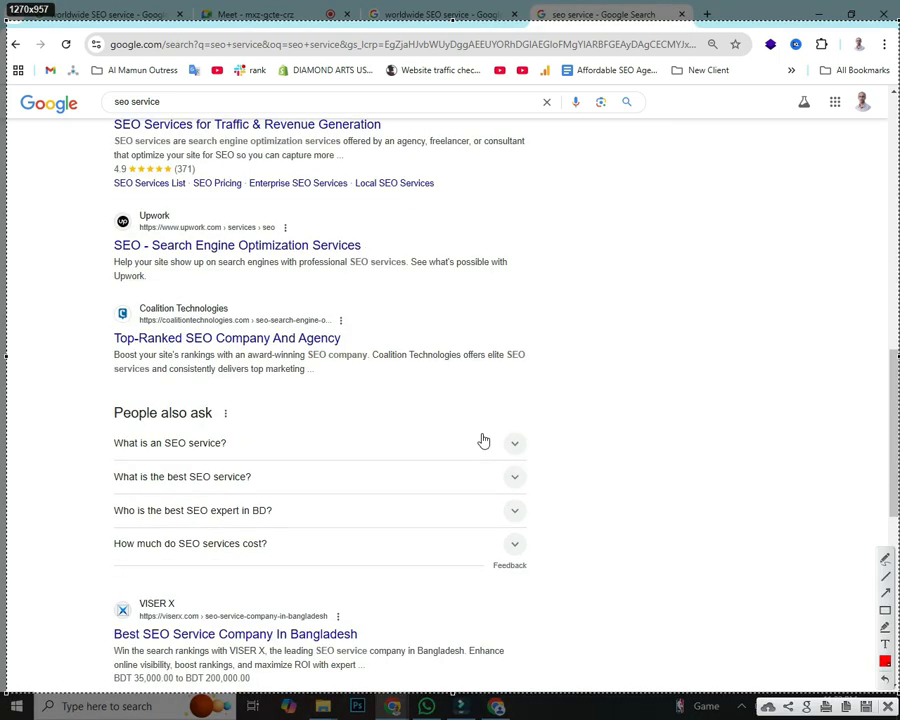
drag(84, 380, 296, 432)
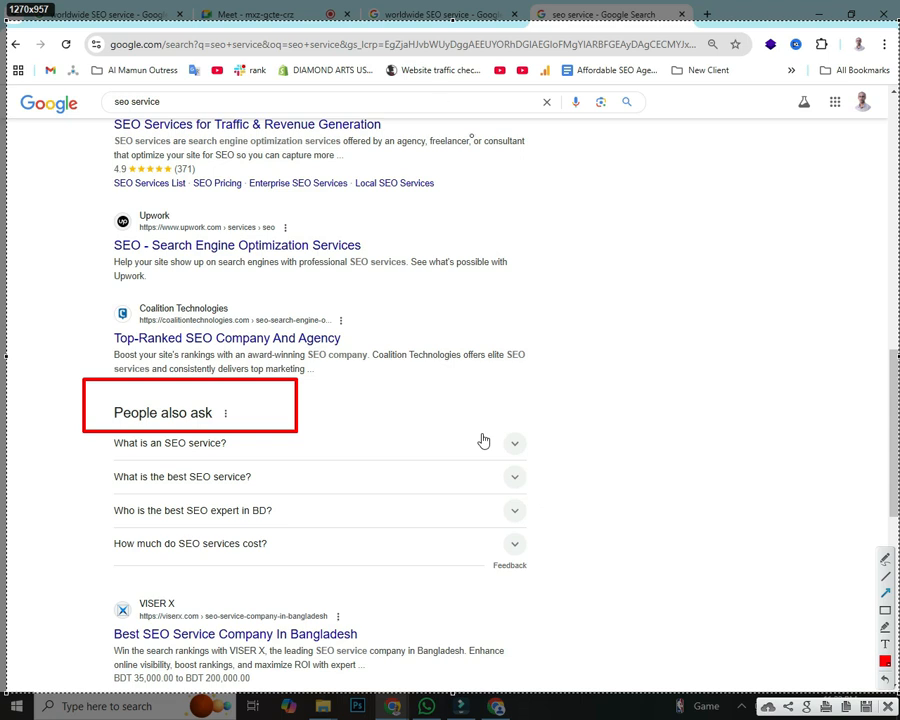
mouse_move(412, 113)
mouse_down()
mouse_move(200, 382)
mouse_move(160, 401)
mouse_up()
drag(2, 545, 108, 427)
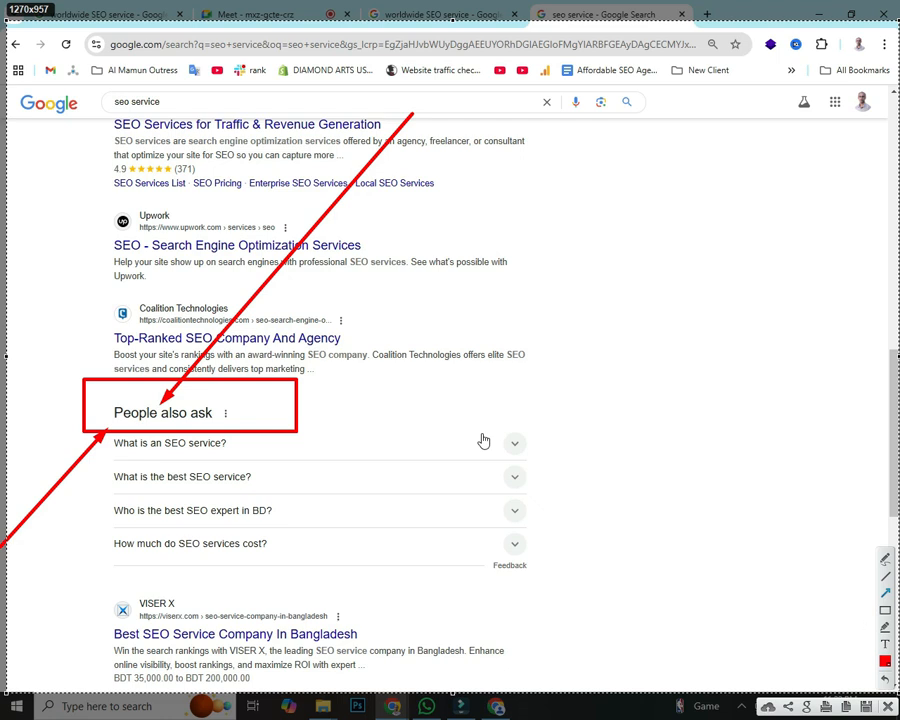
key(Escape)
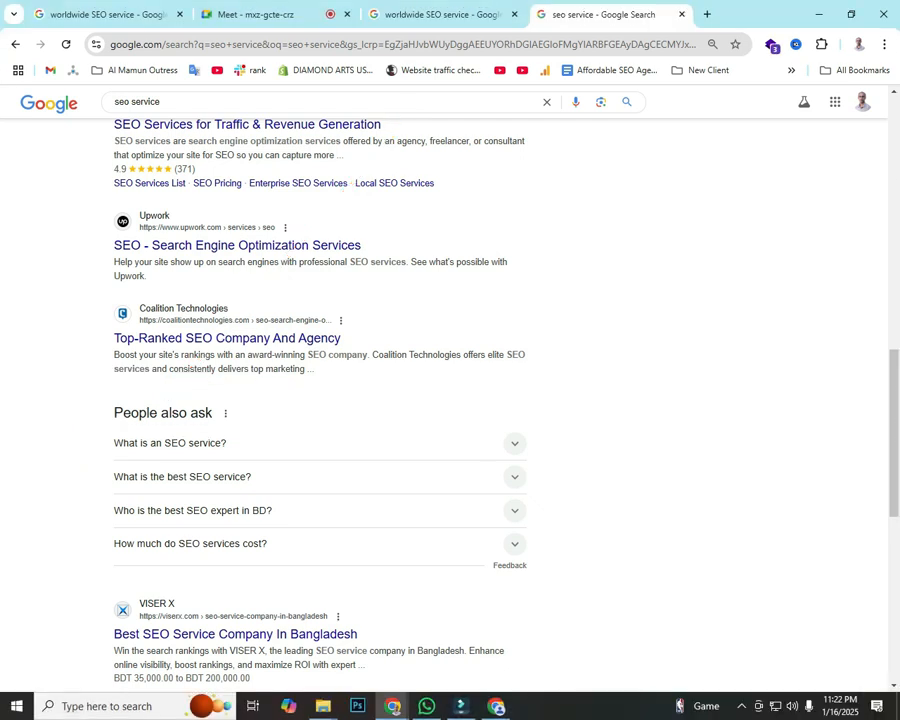
drag(113, 443, 228, 444)
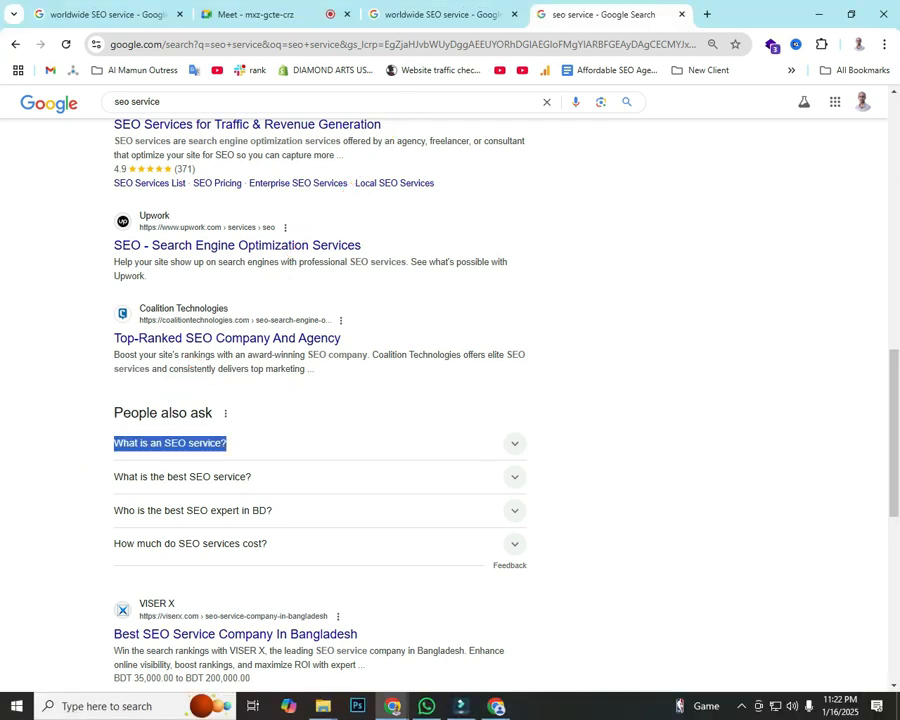
click(432, 15)
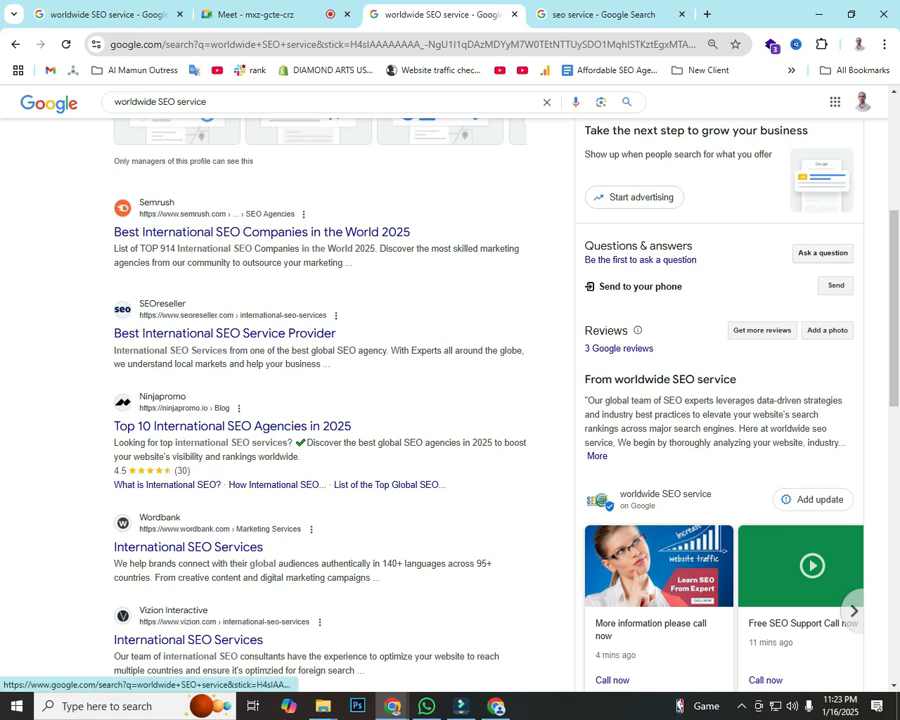
Step: Annotate a screenshot boxing the Ask a question feature with an arrow
key(Print)
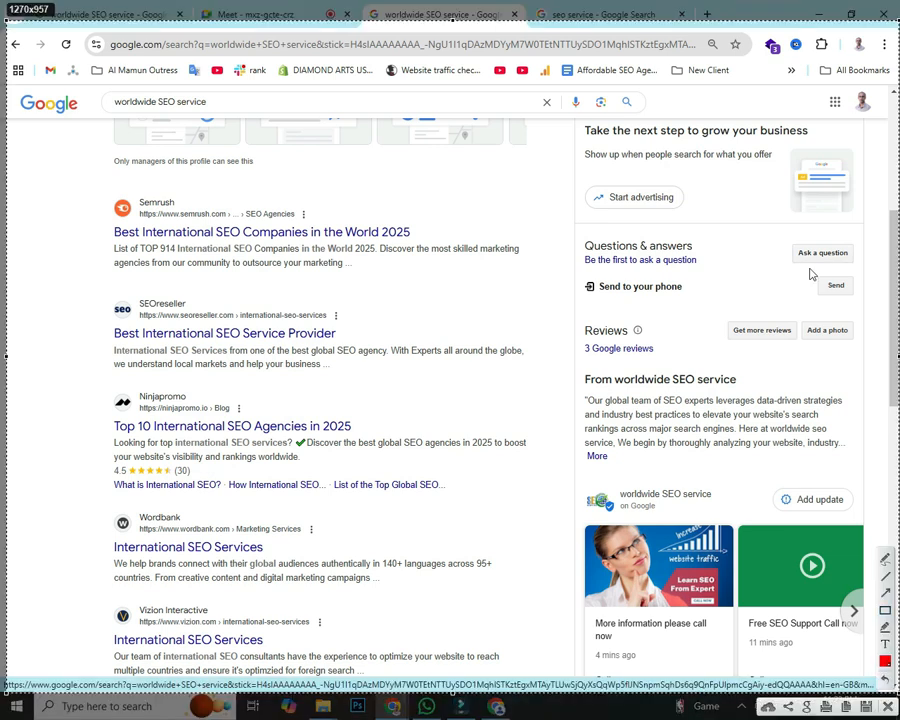
drag(776, 232, 859, 268)
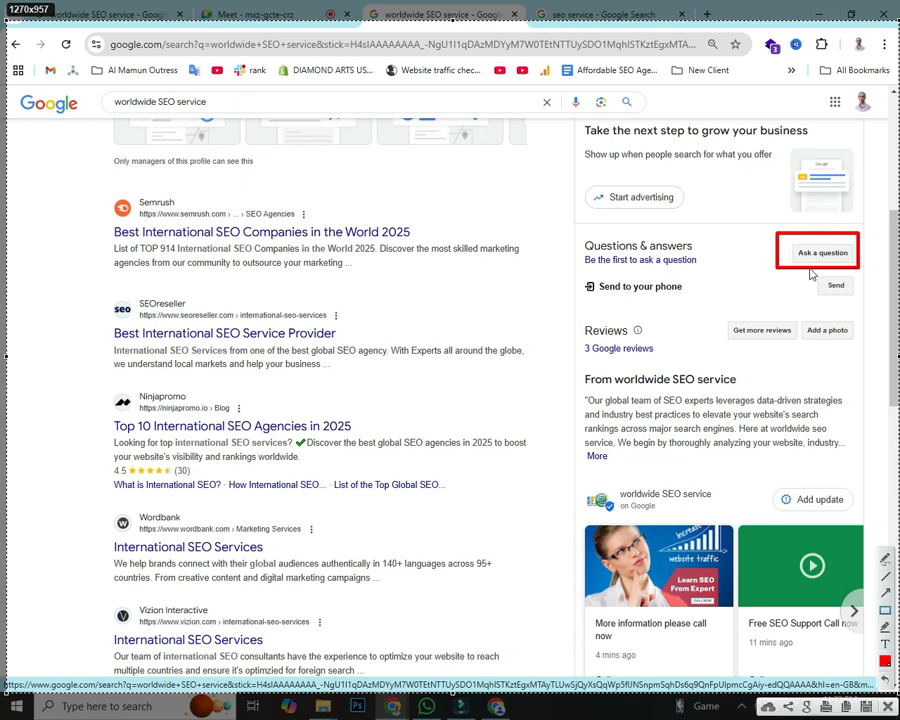
mouse_move(318, 433)
mouse_down()
mouse_move(783, 260)
mouse_move(810, 273)
mouse_up()
key(ctrl+c)
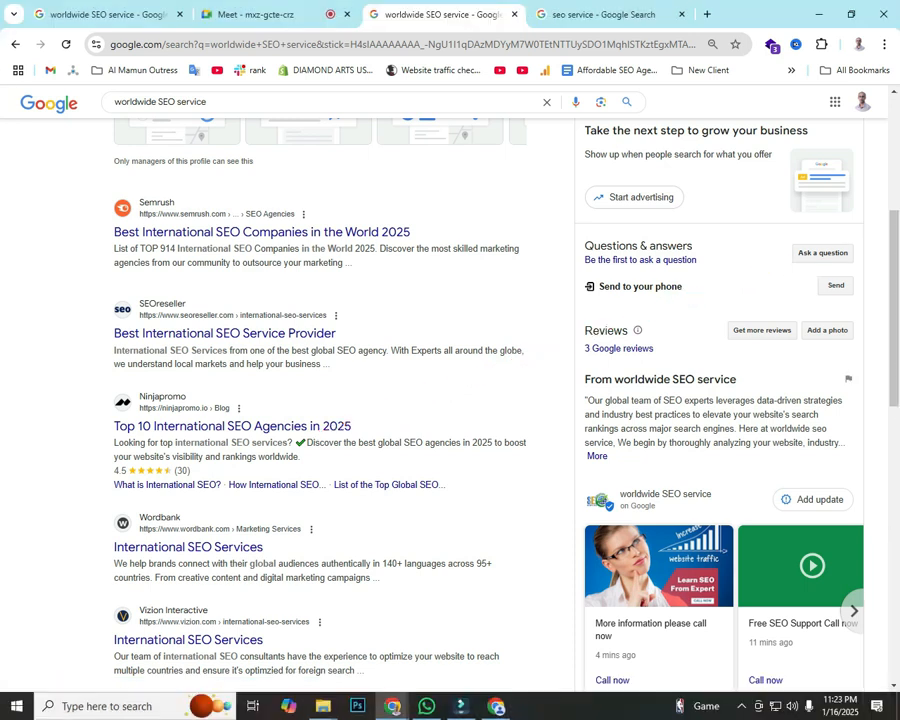
Step: Draft a new question reading 'Q. What is an SEO service?'
click(822, 252)
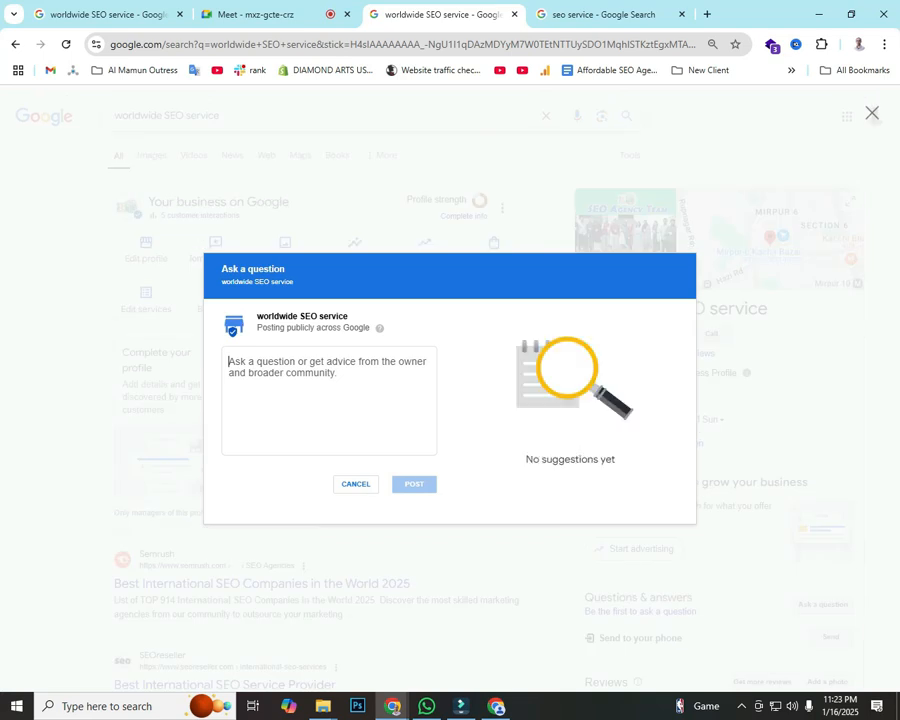
text(Q.)
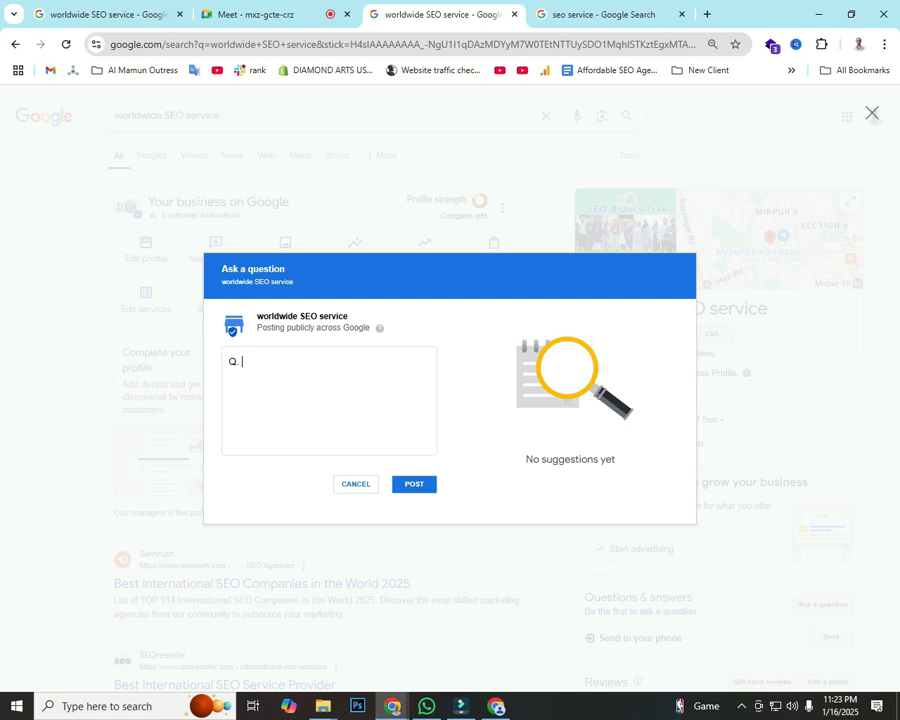
key(ctrl+v)
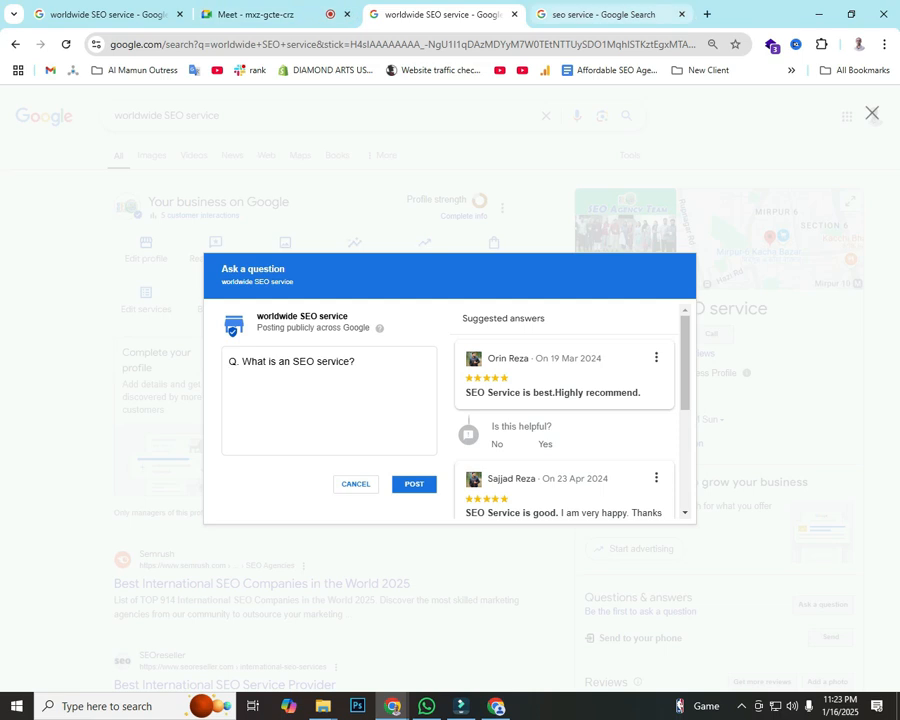
key(ctrl+Tab)
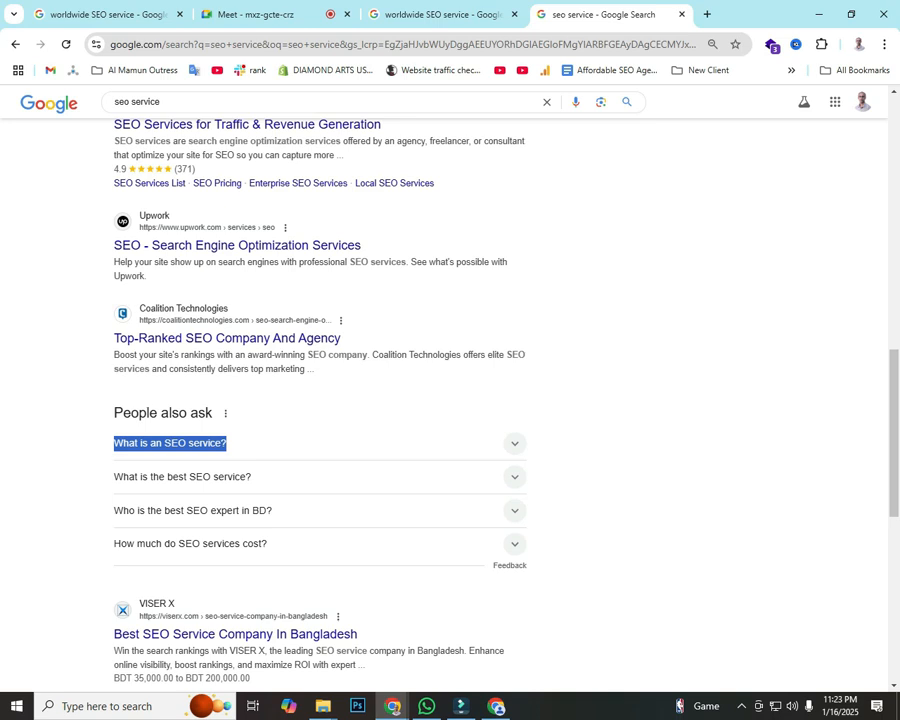
Step: Copy the SEO answer from People also ask and add it after 'Ans.' in the draft
click(514, 443)
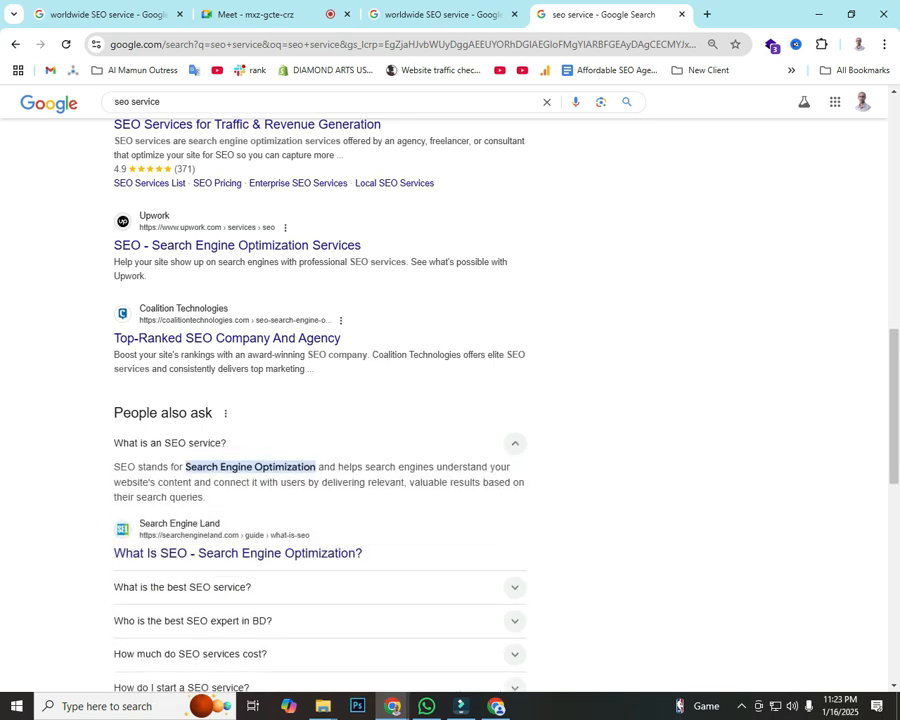
drag(113, 467, 205, 497)
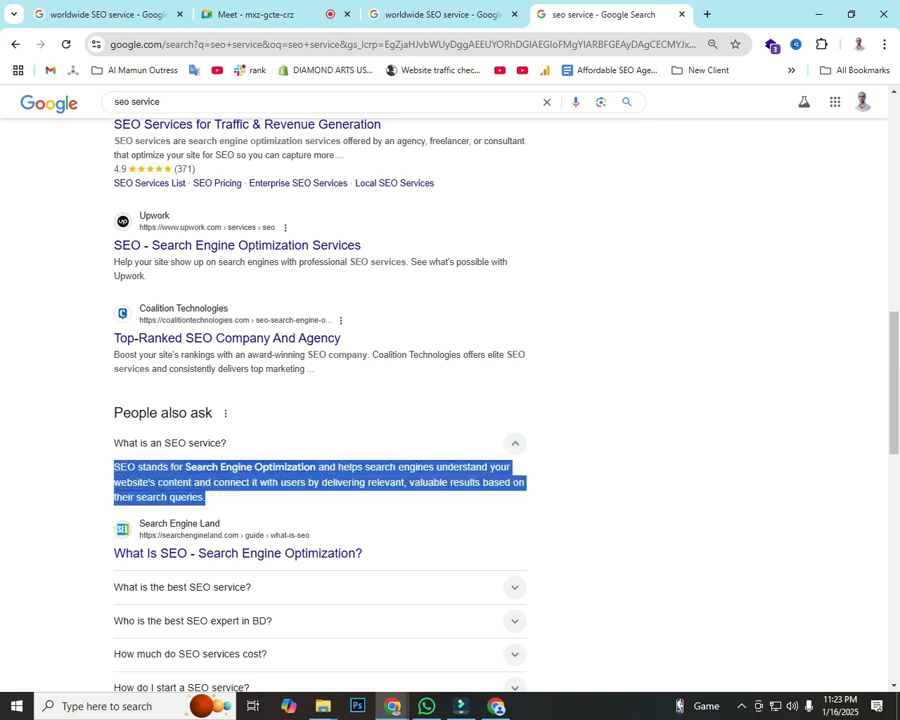
click(442, 15)
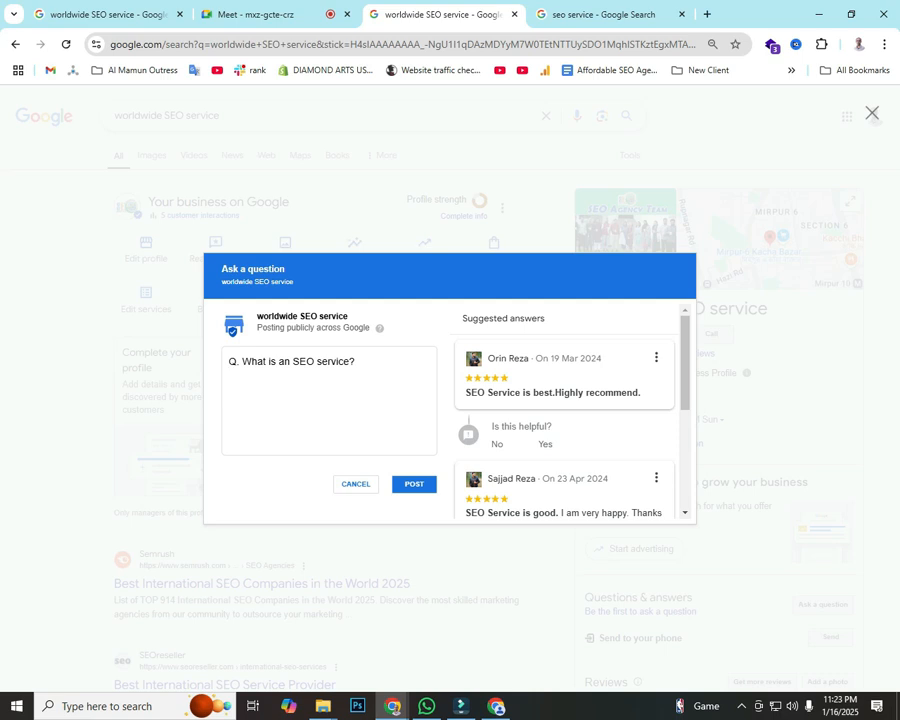
text(Answer)
key(BackSpace)
key(BackSpace)
key(BackSpace)
text(:)
key(BackSpace)
text(.)
key(ctrl+v)
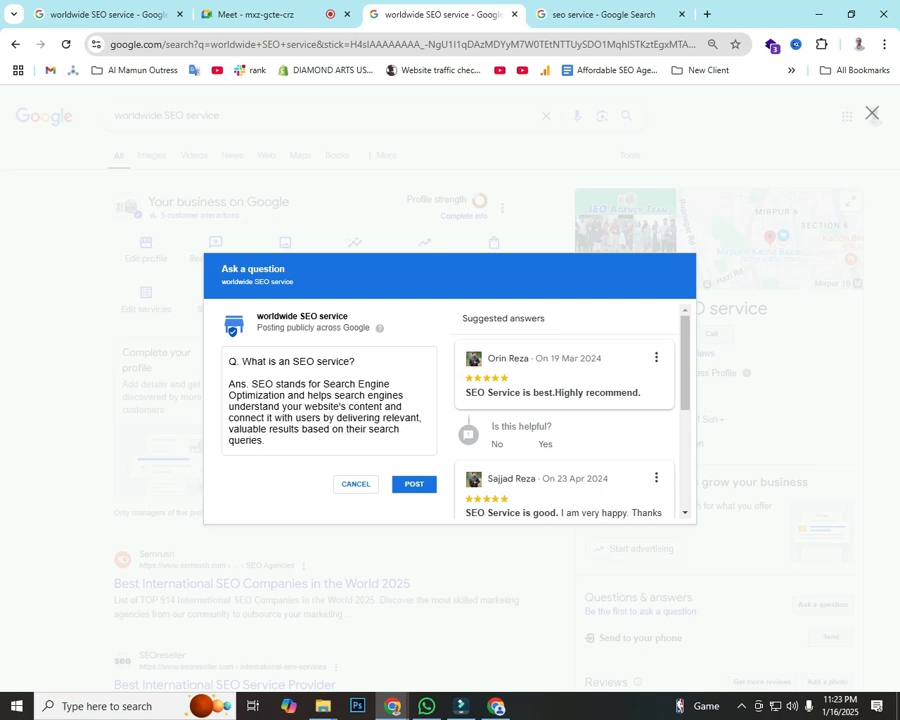
Step: Post the question with its answer and close the confirmation
drag(356, 362, 265, 441)
click(255, 362)
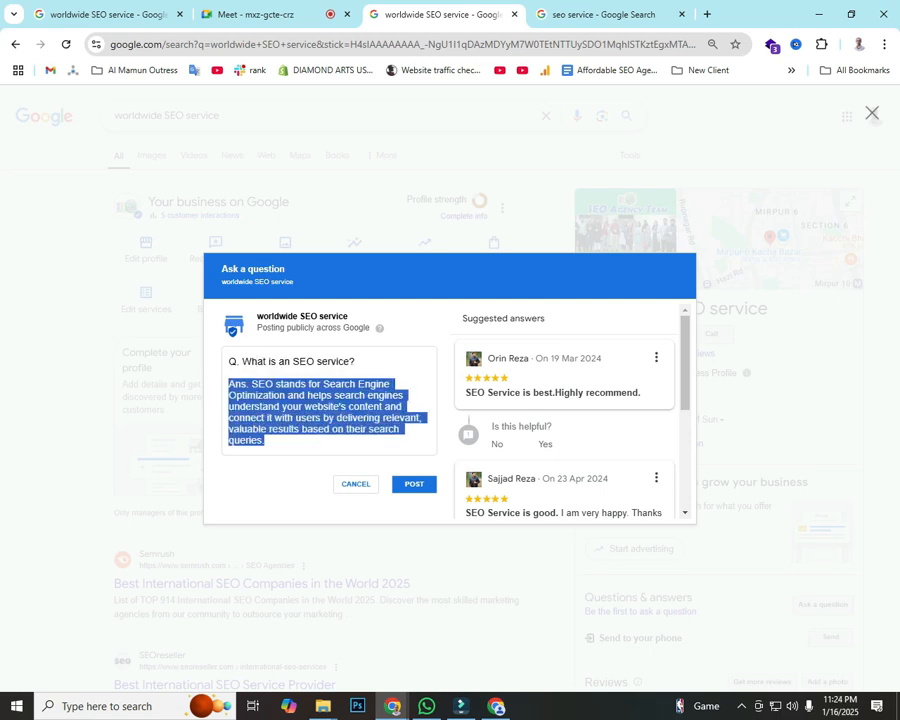
click(414, 484)
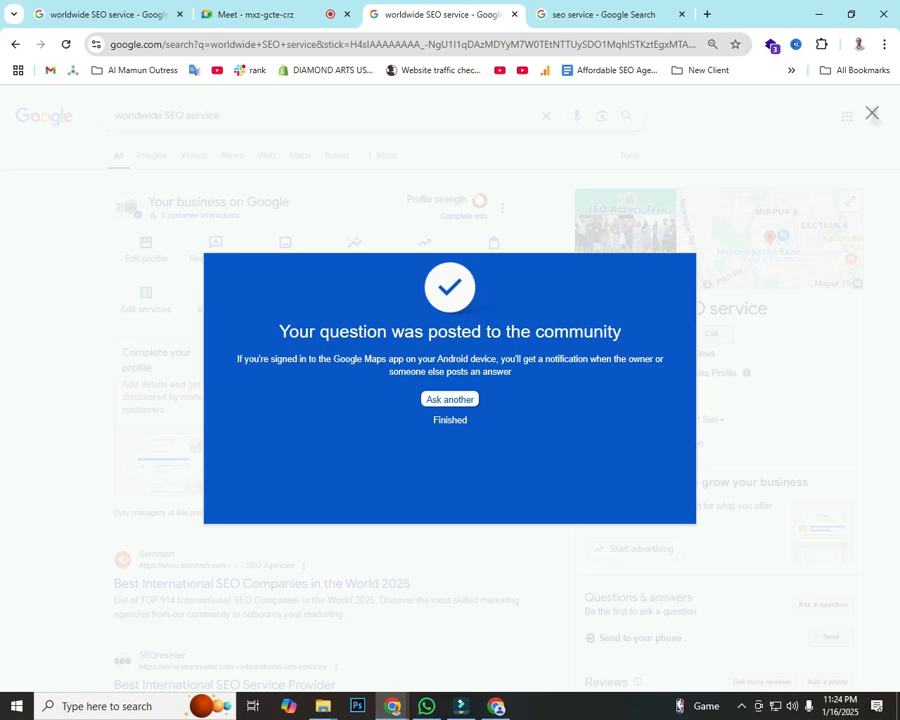
click(450, 420)
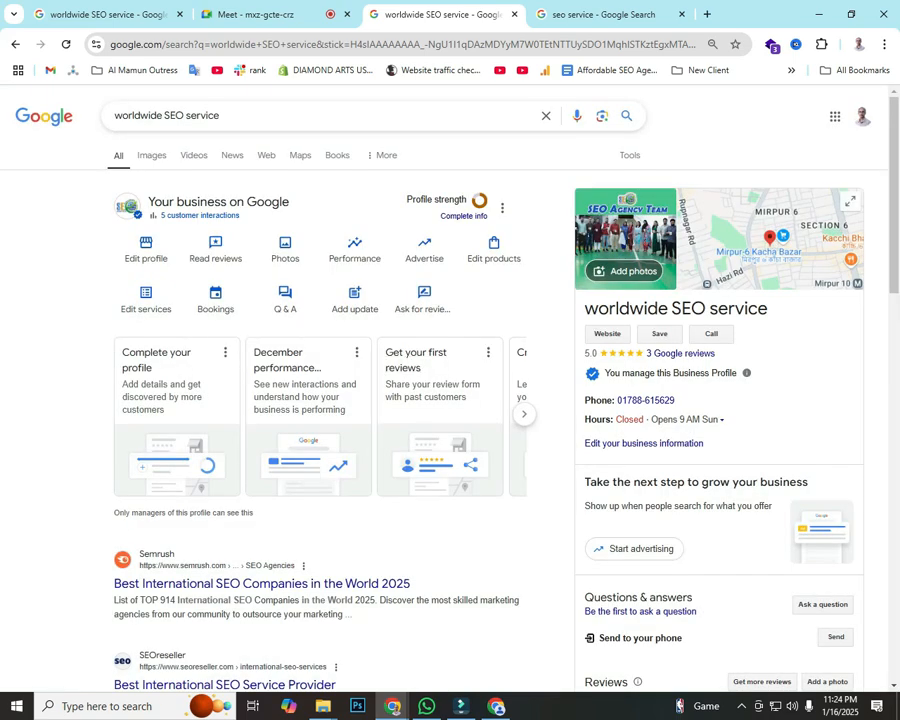
Step: Reload the results so Questions & answers shows 'See all questions (1)'
scroll(450, 400, down, 3)
click(66, 44)
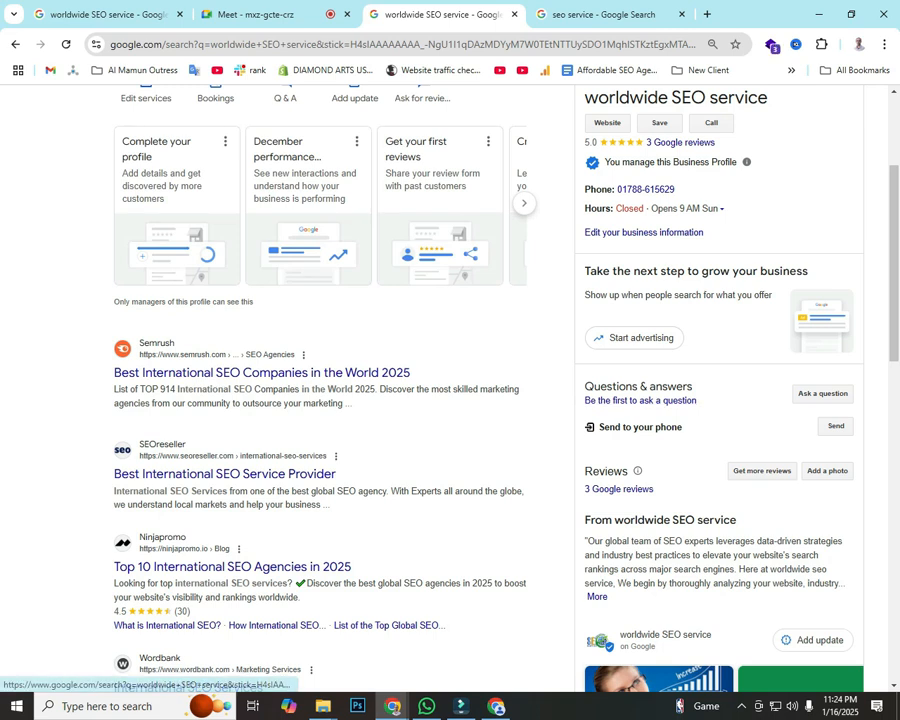
click(640, 400)
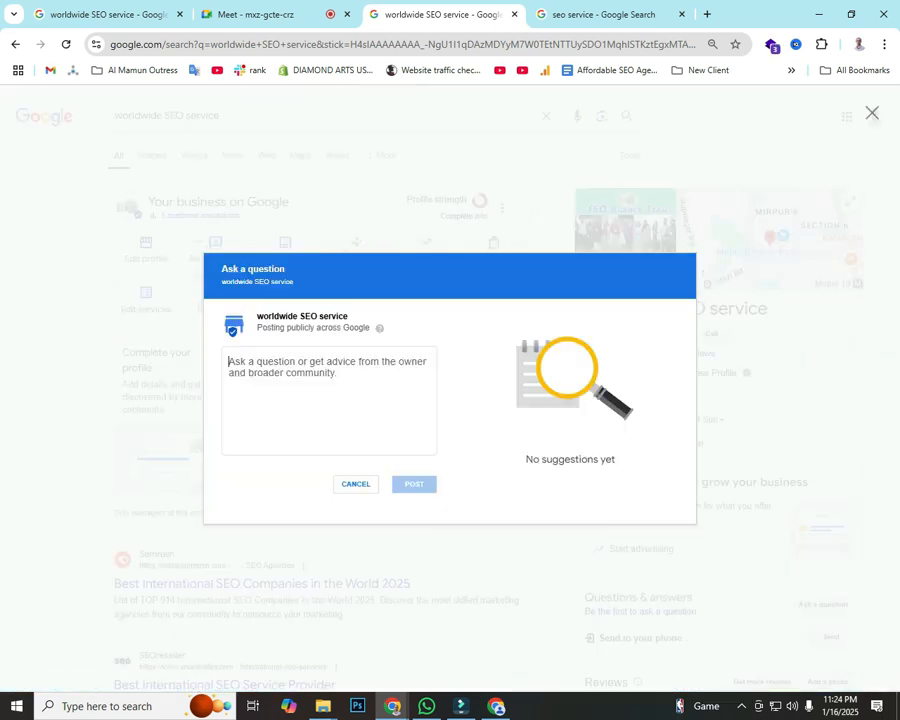
key(Escape)
scroll(450, 400, down, 3)
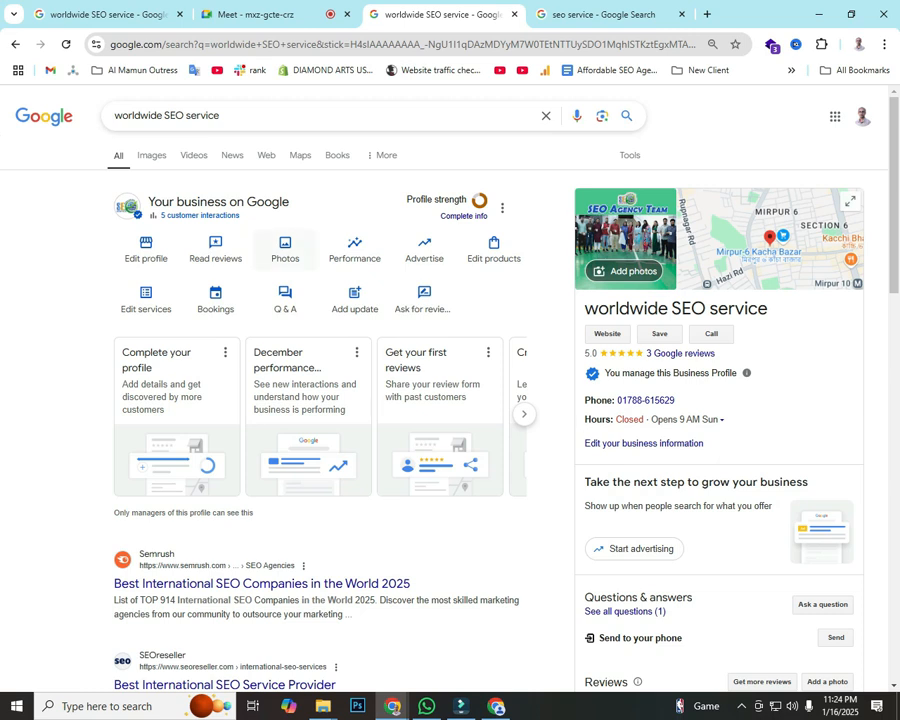
Step: Check the profile's photos and videos, then reload the results page
click(285, 248)
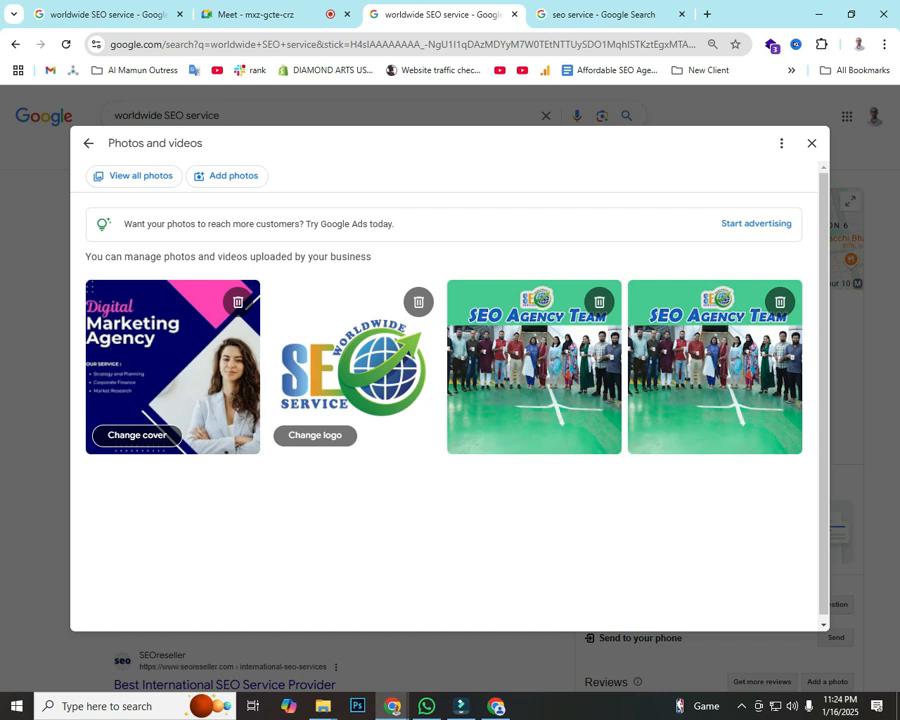
click(811, 143)
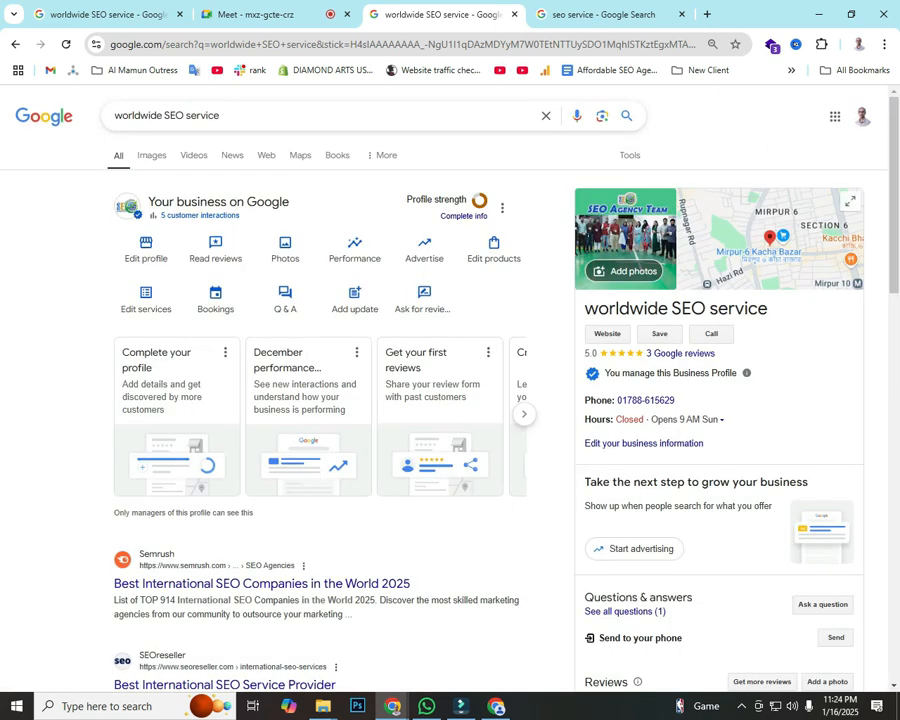
key(F5)
scroll(450, 400, down, 6)
scroll(450, 400, up, 4)
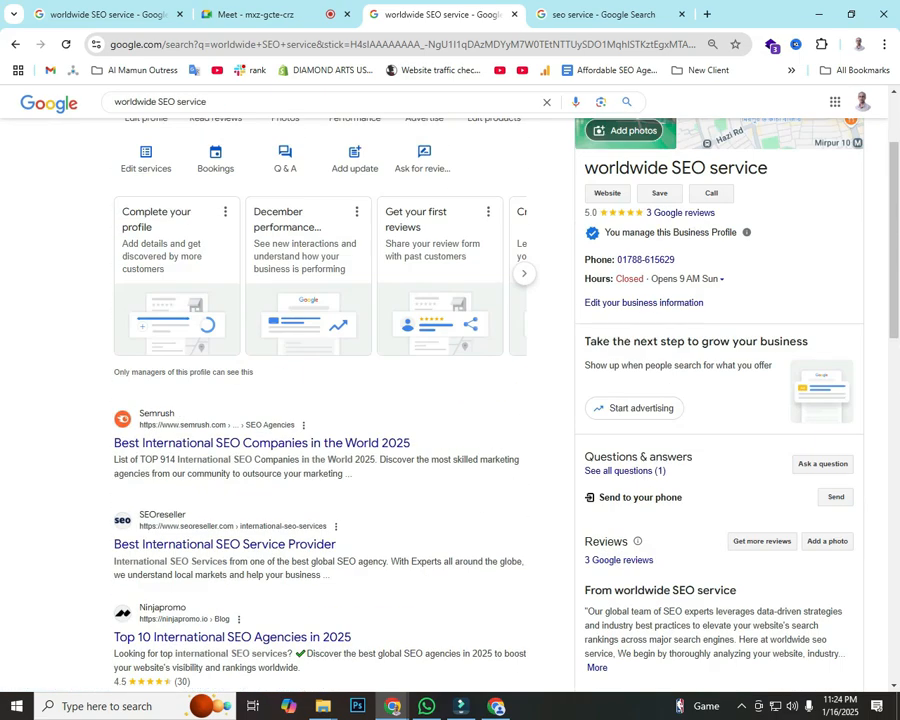
scroll(450, 400, up, 3)
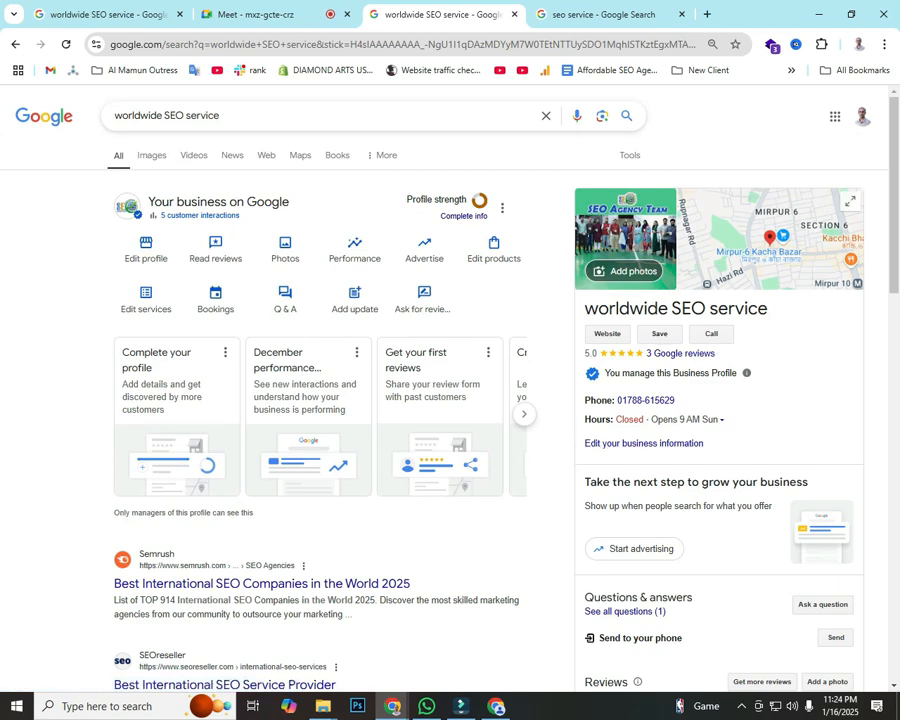
scroll(450, 400, down, 5)
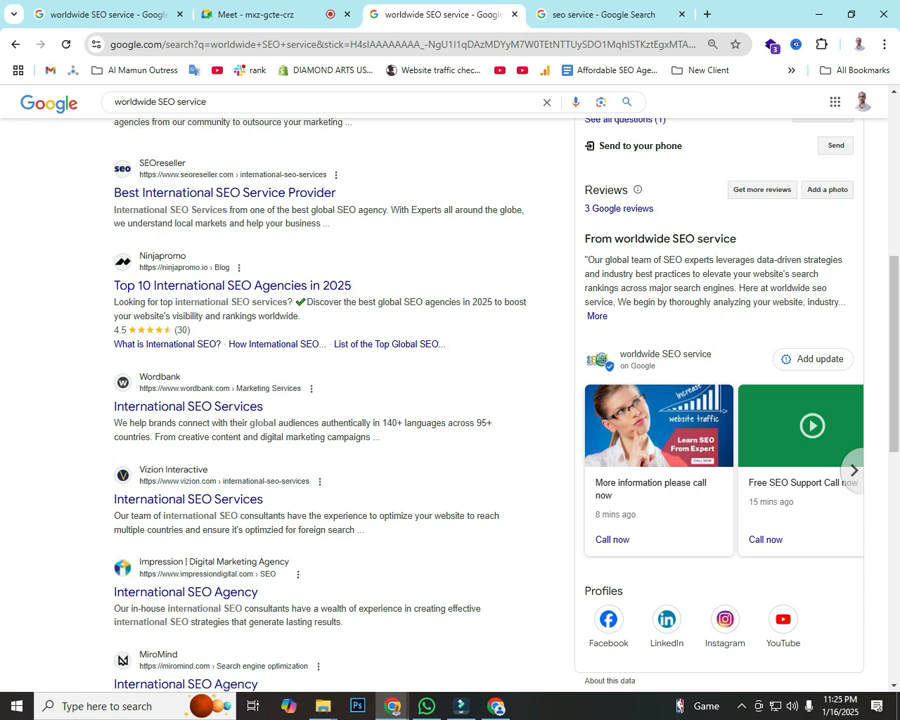
scroll(450, 400, up, 5)
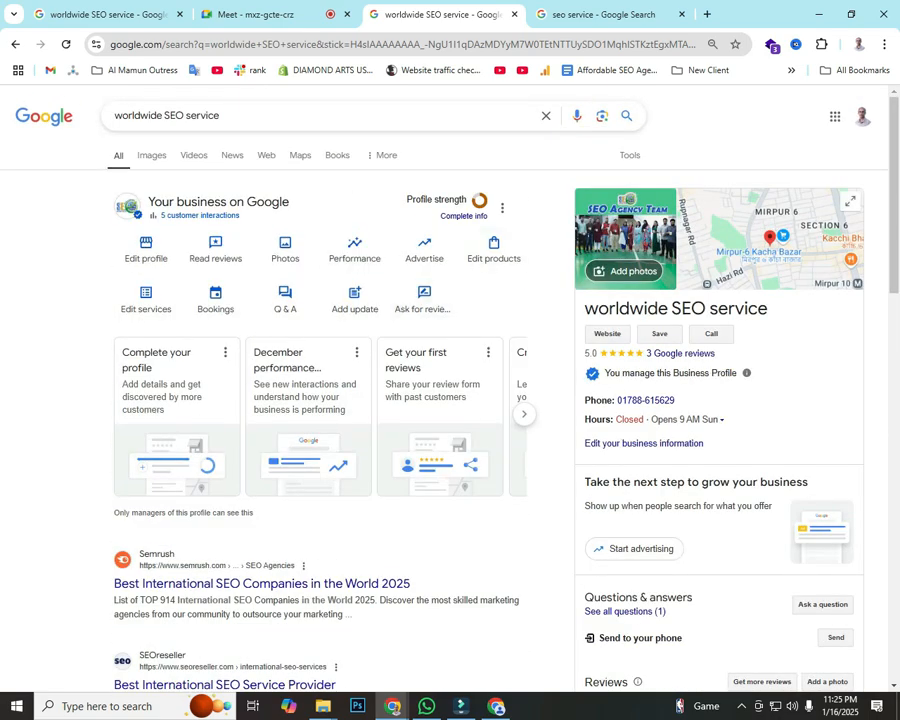
Step: Review the posted SEO question and answer in the Questions & answers list
click(285, 296)
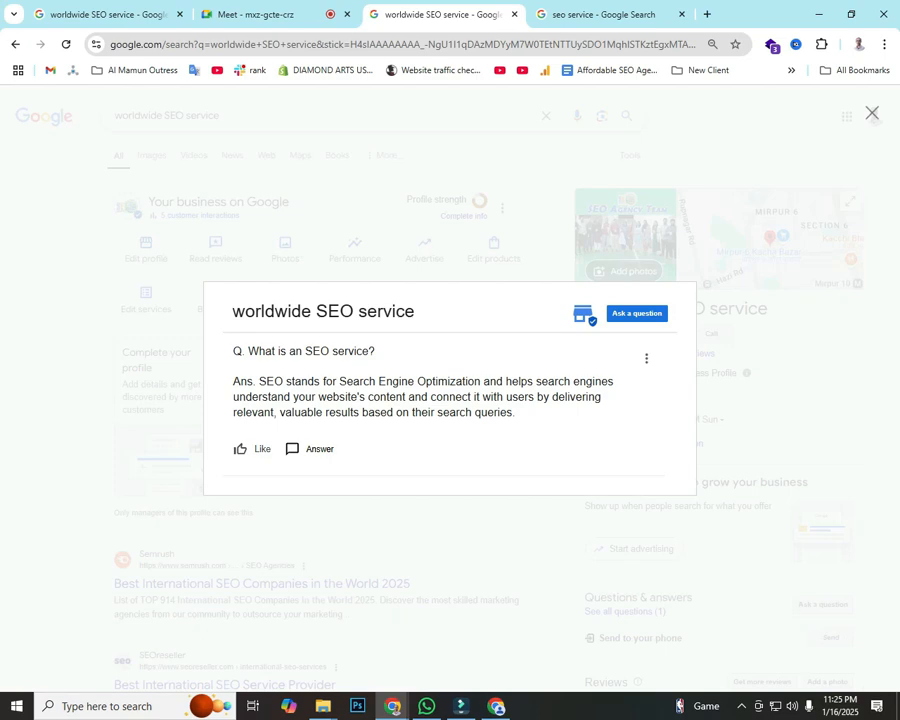
drag(516, 412, 233, 351)
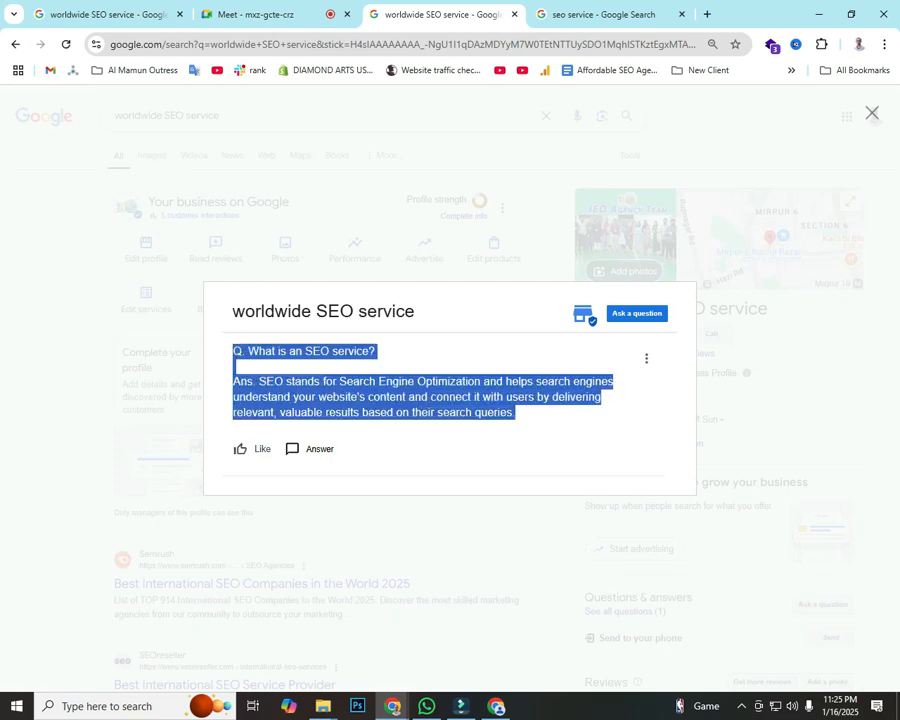
key(Escape)
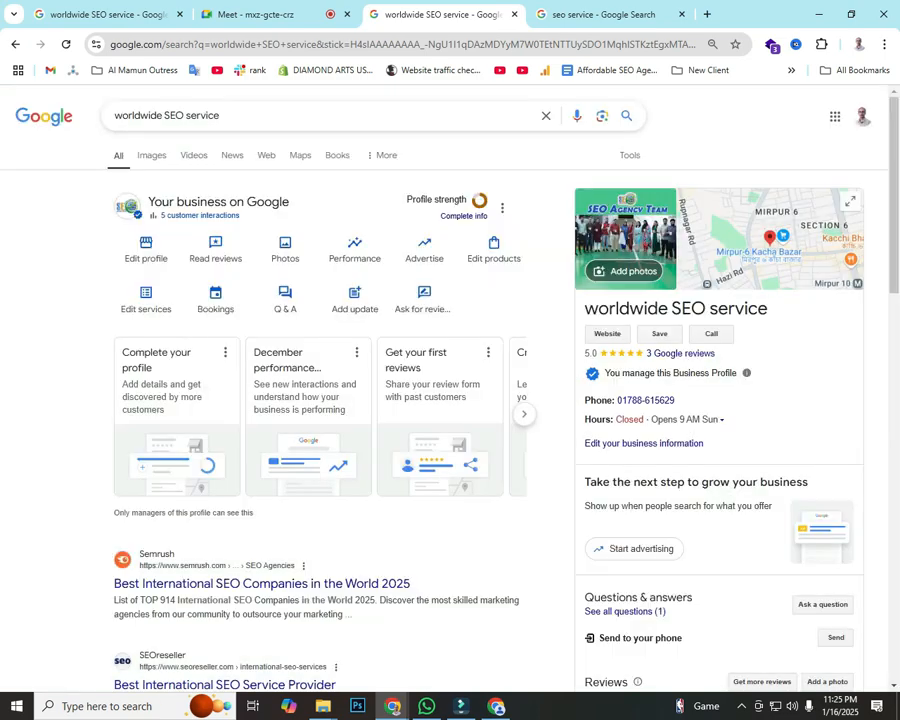
scroll(320, 400, down, 5)
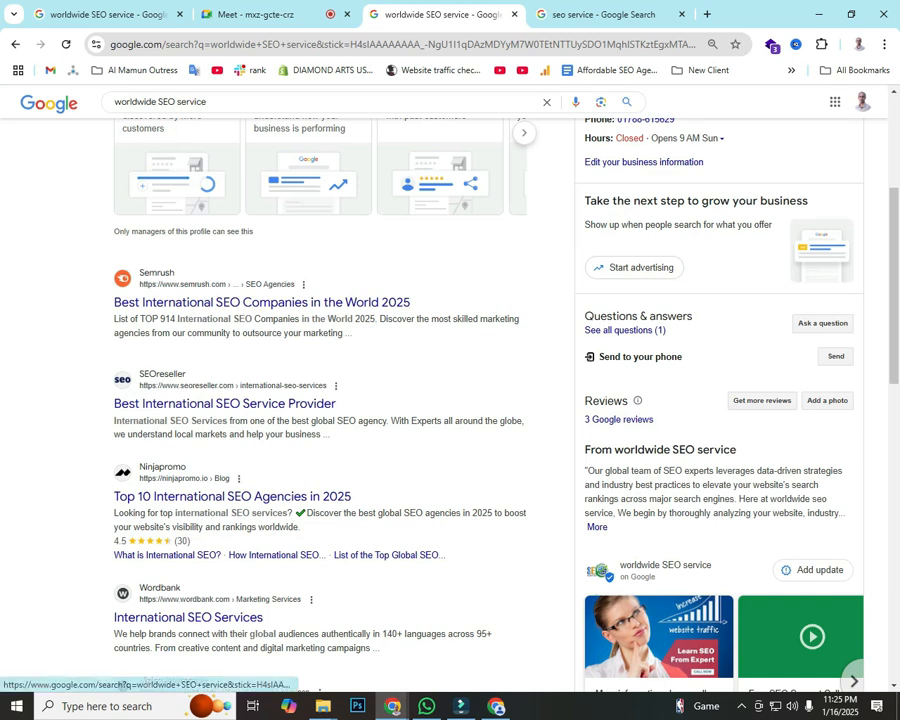
Step: Annotate a screenshot boxing the Questions & answers count with two arrows, then dismiss it
key(Print)
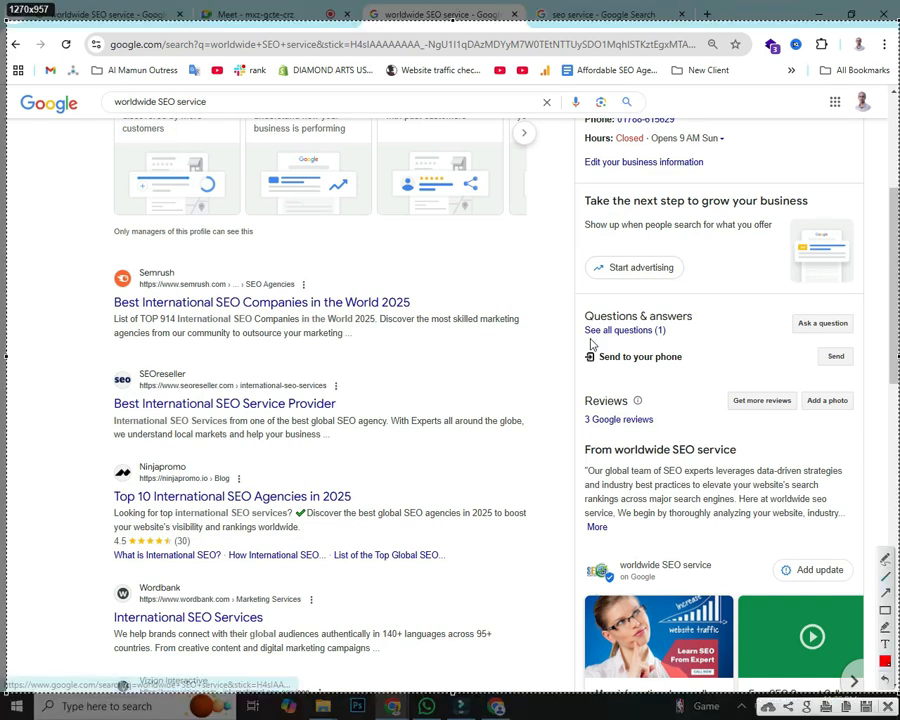
drag(573, 299, 712, 347)
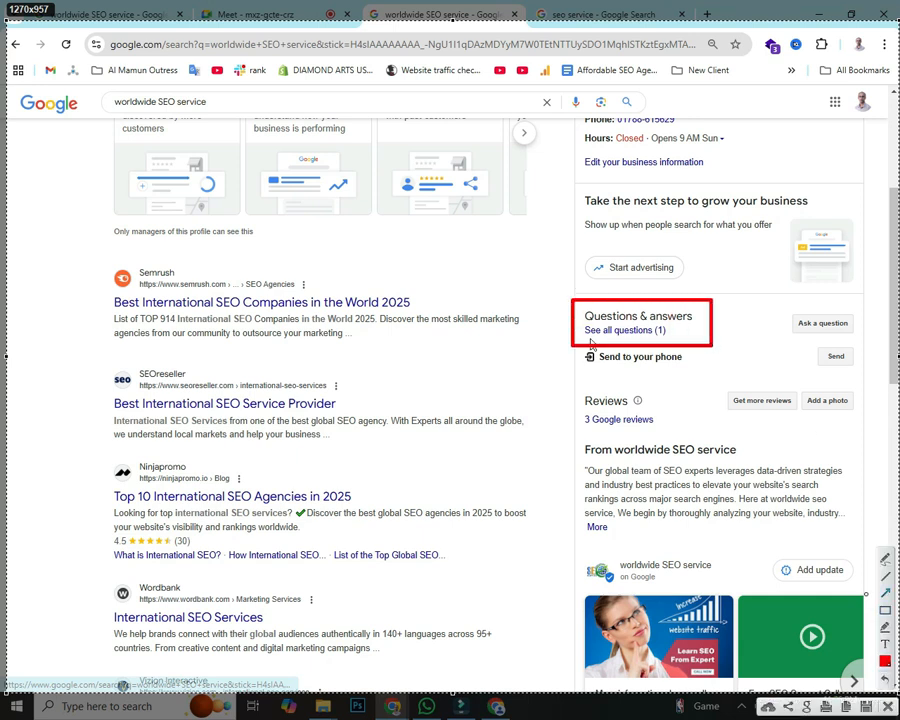
drag(866, 592, 668, 342)
mouse_move(545, 460)
mouse_down()
mouse_move(666, 344)
mouse_move(661, 334)
mouse_up()
click(882, 704)
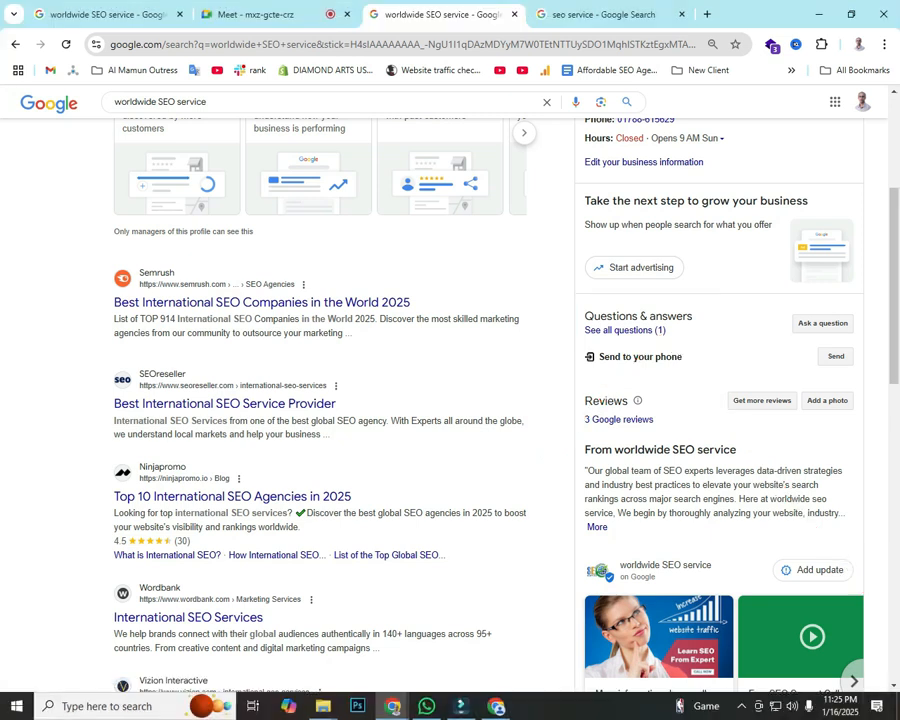
Step: Review the profile's one Q&A, 'What is an SEO service?', then close the questions view
click(625, 330)
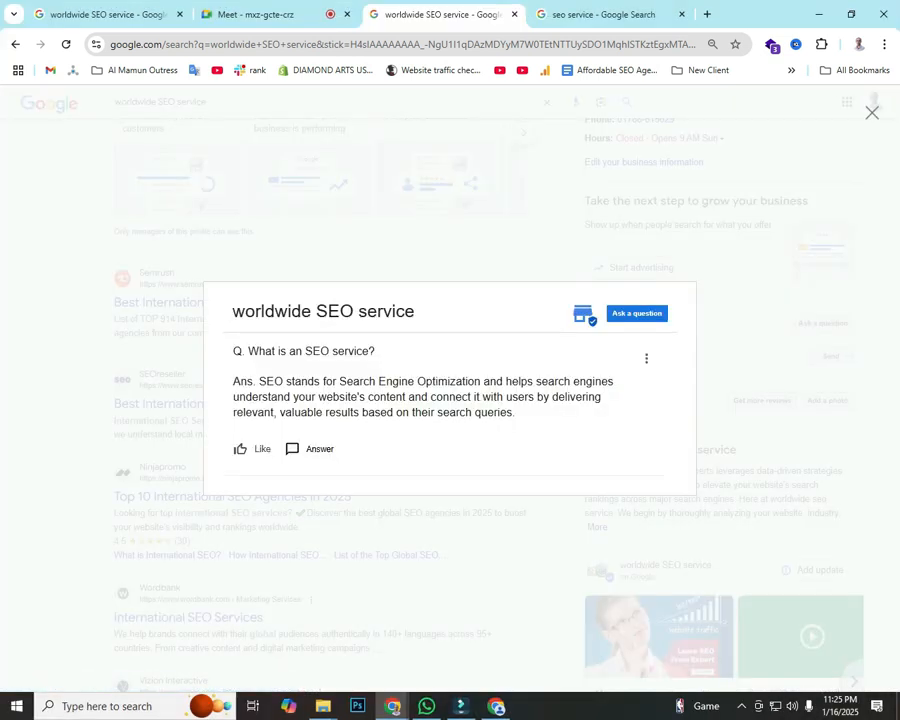
drag(233, 351, 430, 412)
click(475, 402)
click(872, 112)
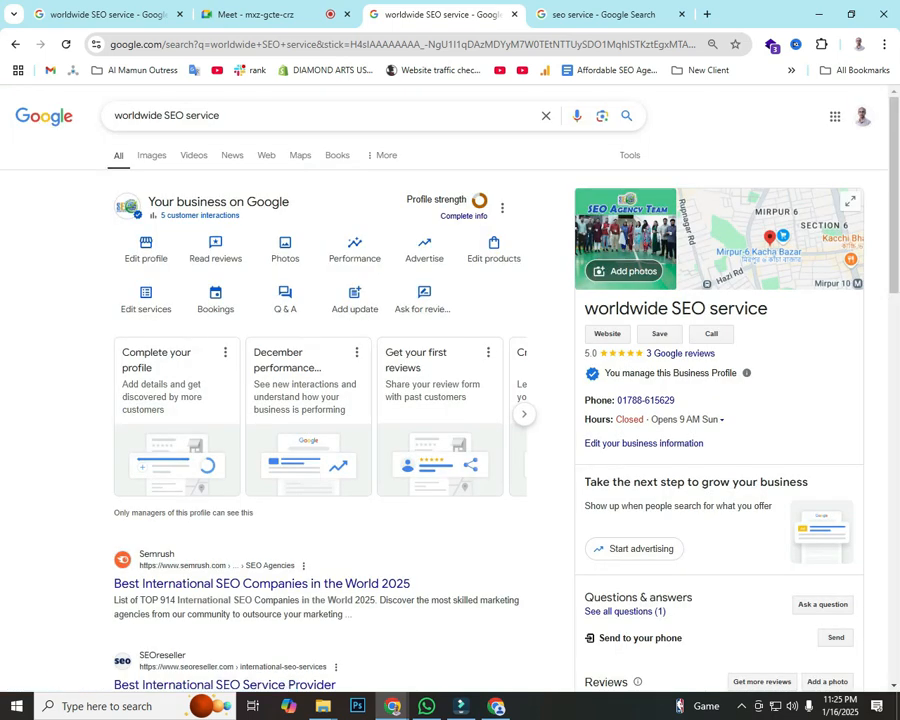
Step: Open the Ask a question form and dismiss it without posting
scroll(700, 420, down, 1)
scroll(450, 400, down, 1)
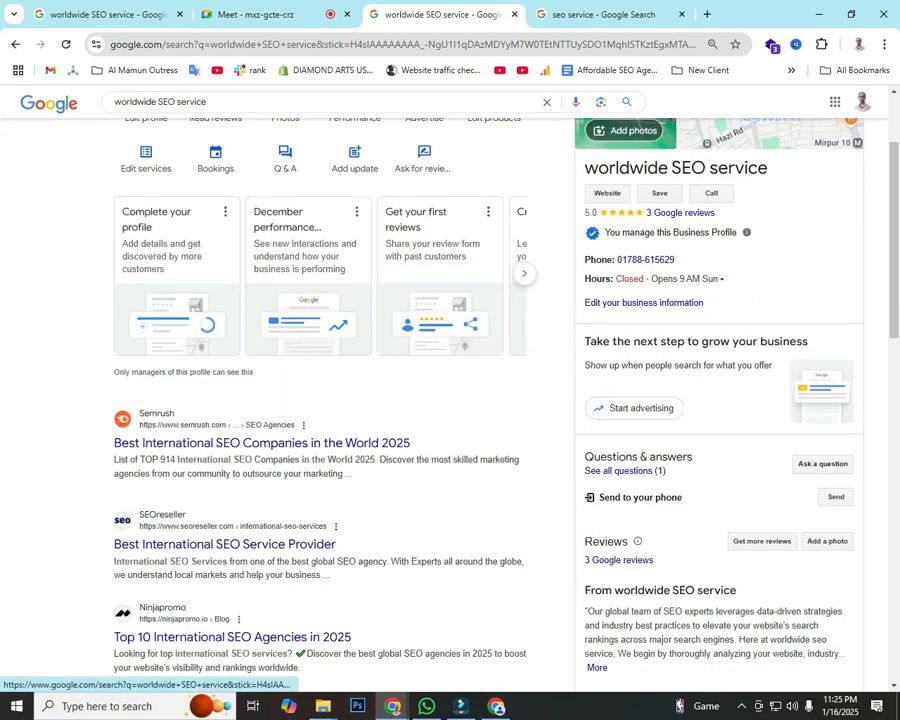
click(822, 463)
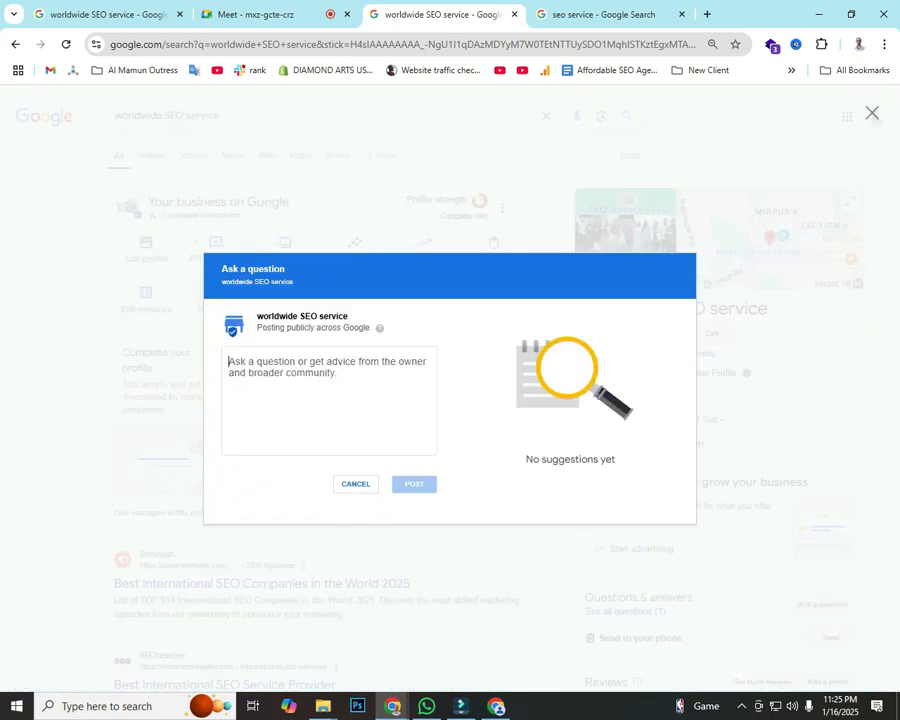
key(Escape)
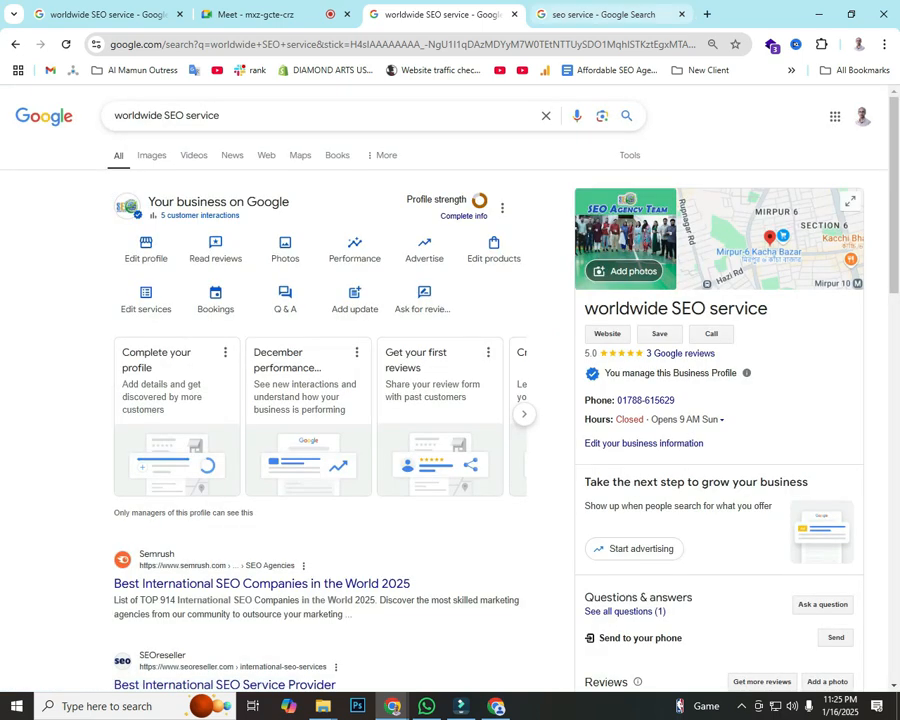
Step: Highlight the seo service People also ask heading and questions, then return to worldwide SEO service
click(600, 14)
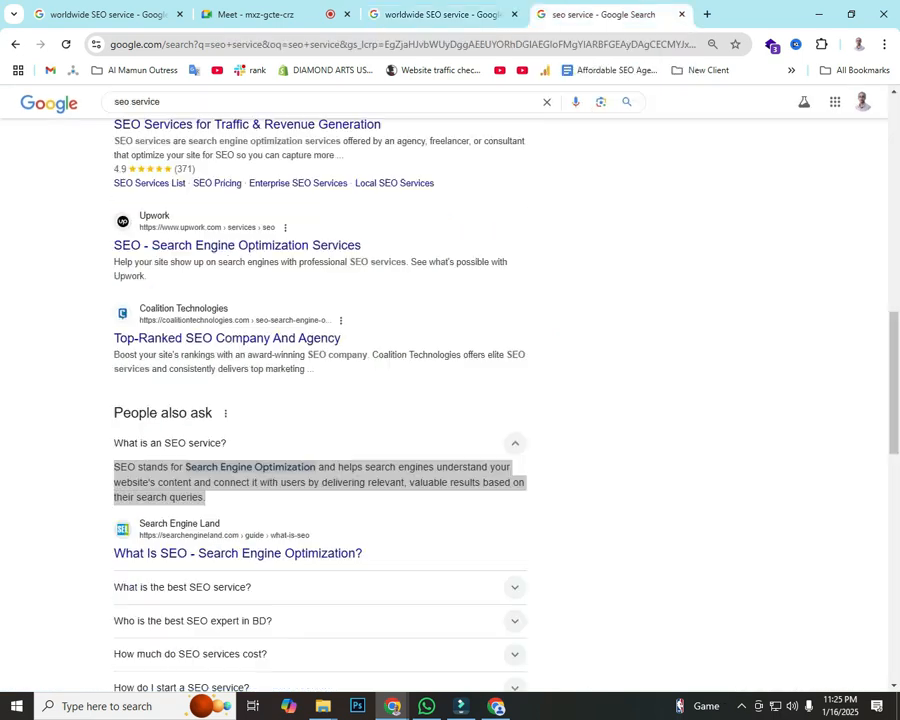
click(320, 408)
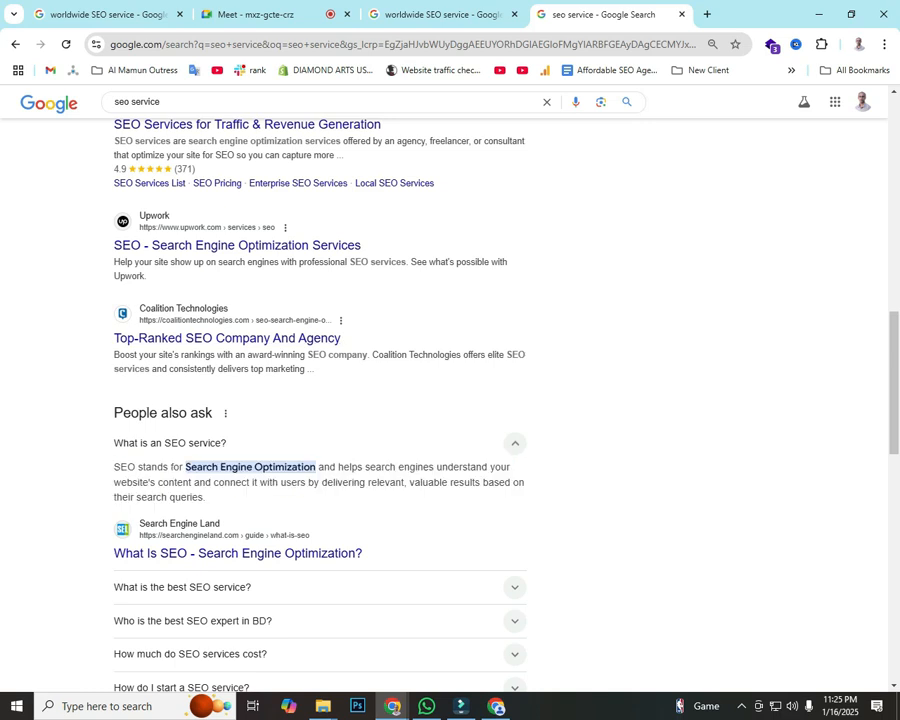
drag(116, 412, 213, 413)
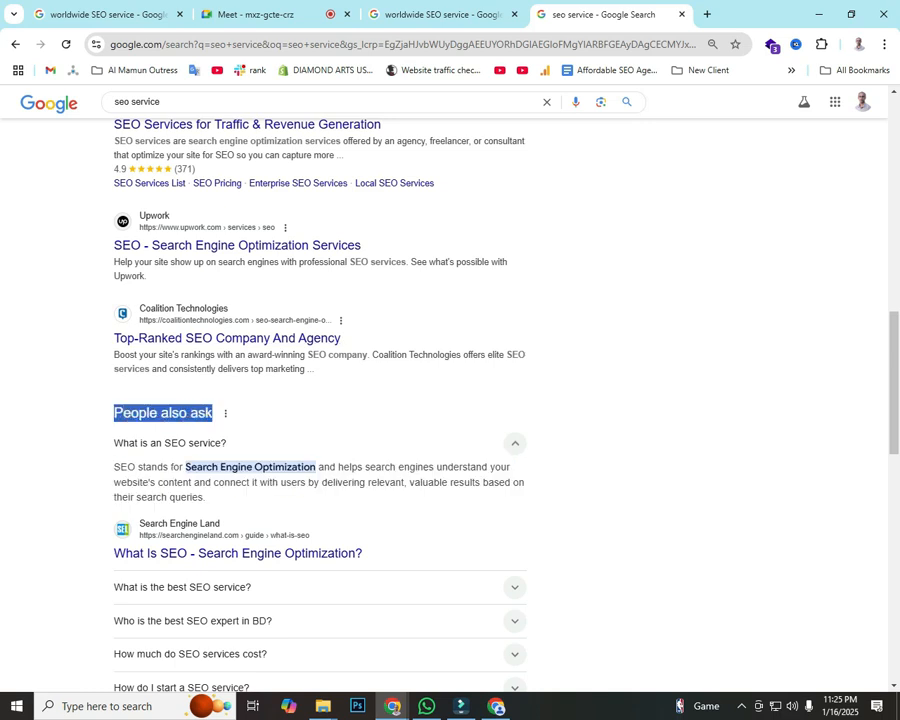
scroll(450, 400, down, 2)
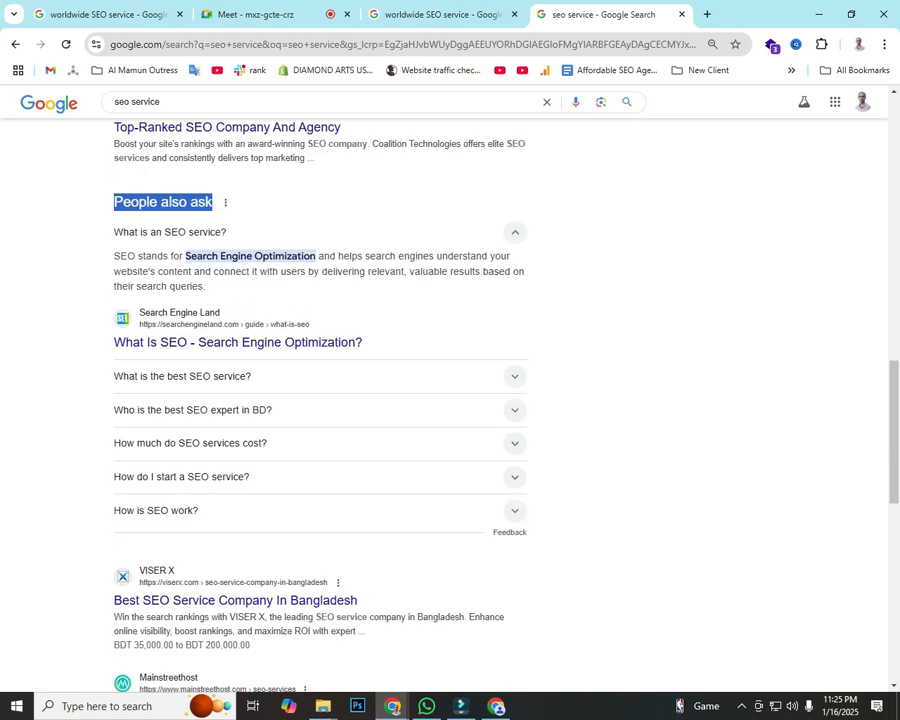
drag(113, 376, 199, 511)
click(215, 545)
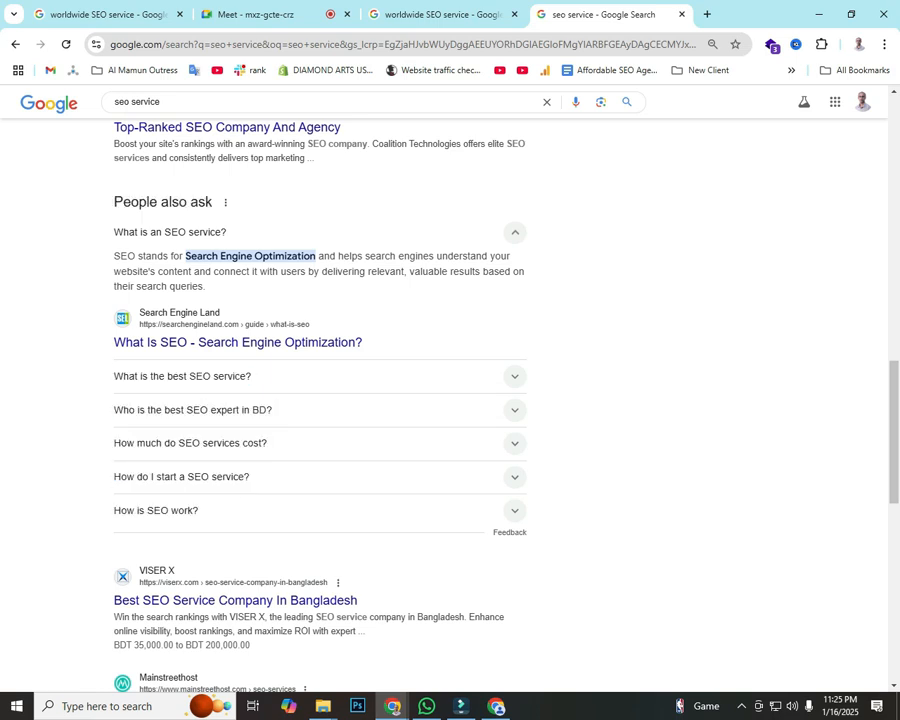
click(430, 14)
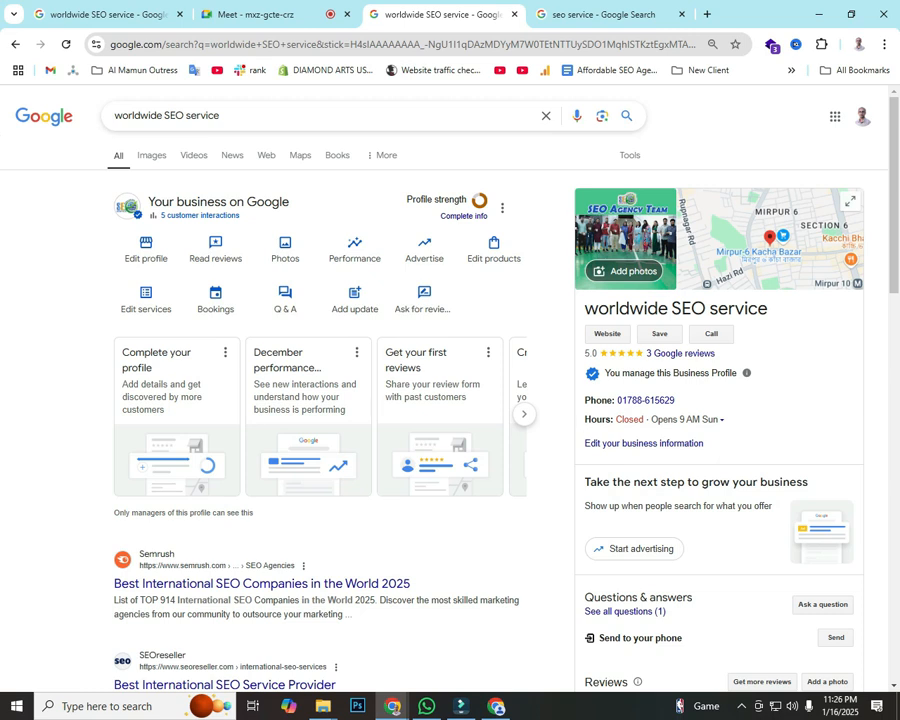
Step: Check the Google Meet call window via the taskbar browser previews
click(250, 14)
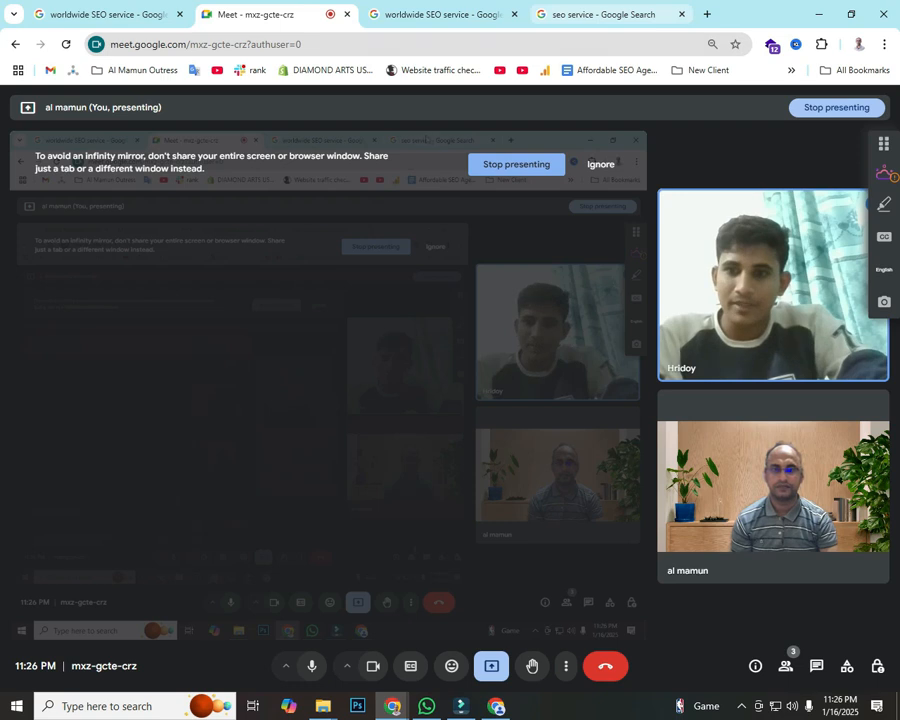
mouse_move(393, 706)
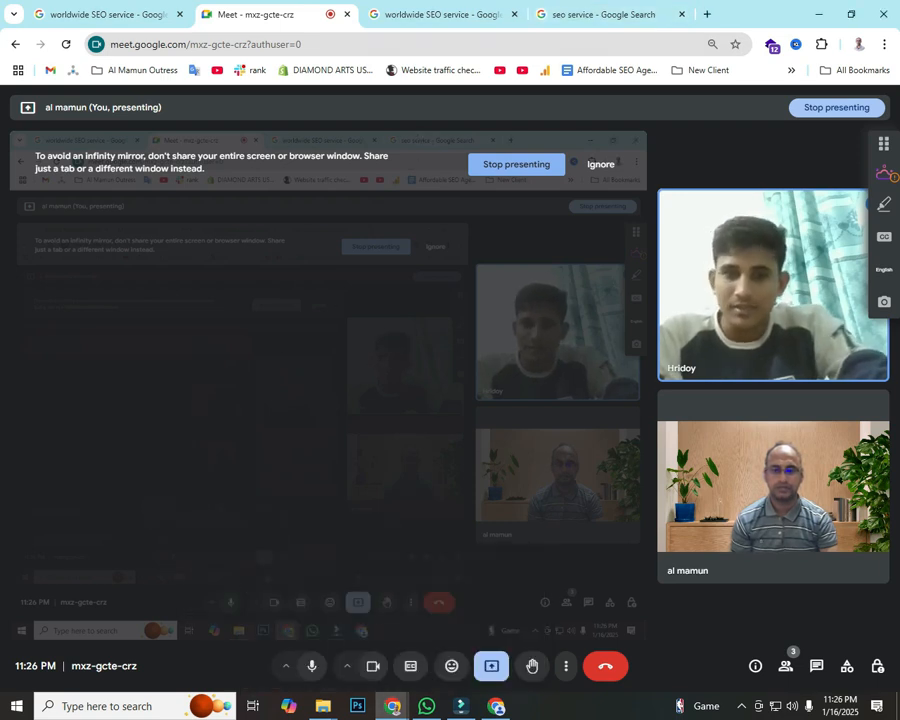
click(497, 706)
click(393, 706)
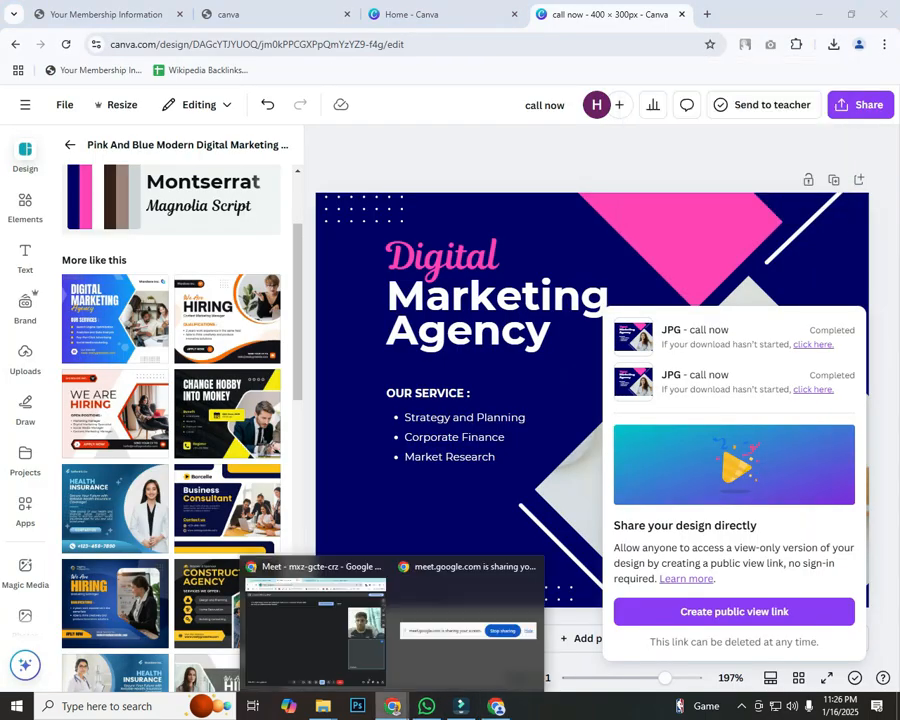
click(315, 662)
Step: Return to the seo service results, scrolled up to the local Businesses map
click(603, 14)
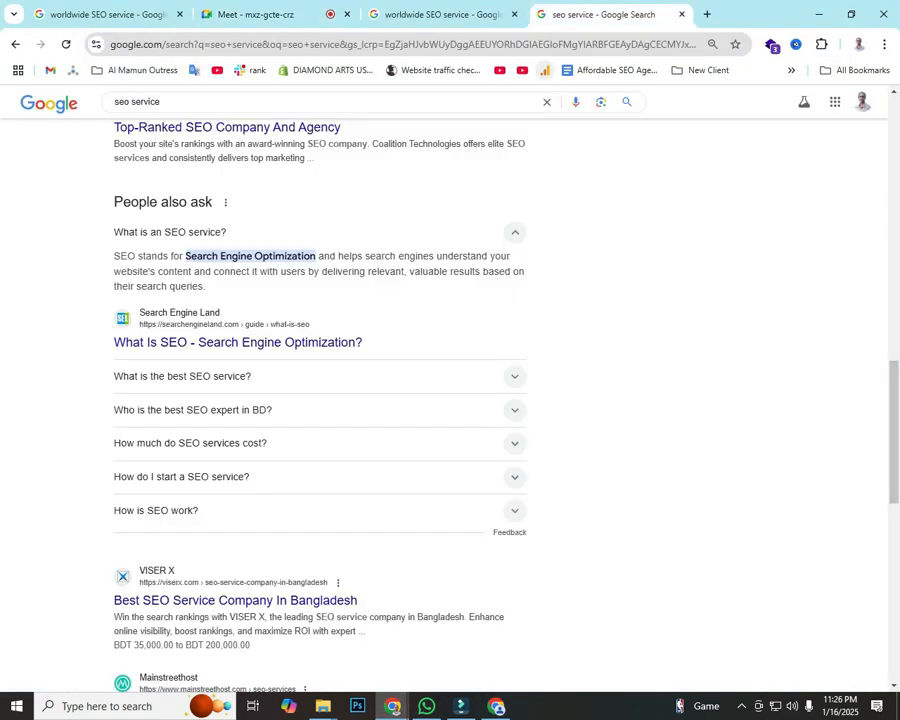
scroll(450, 390, up, 2)
scroll(450, 390, up, 10)
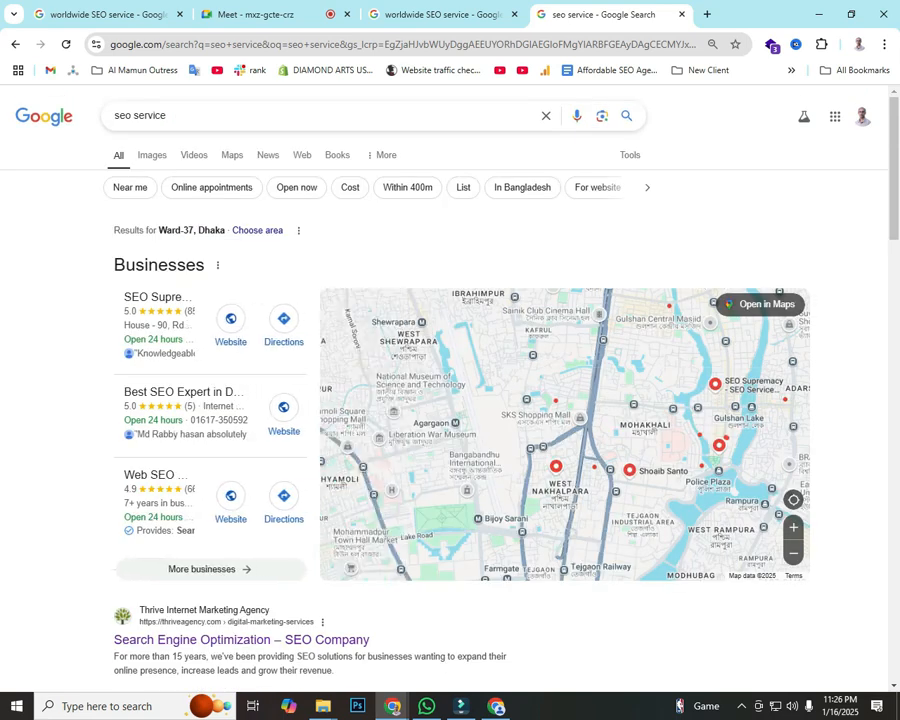
Step: Mark the worldwide SEO service Ask a question button with a red box and arrow in Lightshot
click(442, 14)
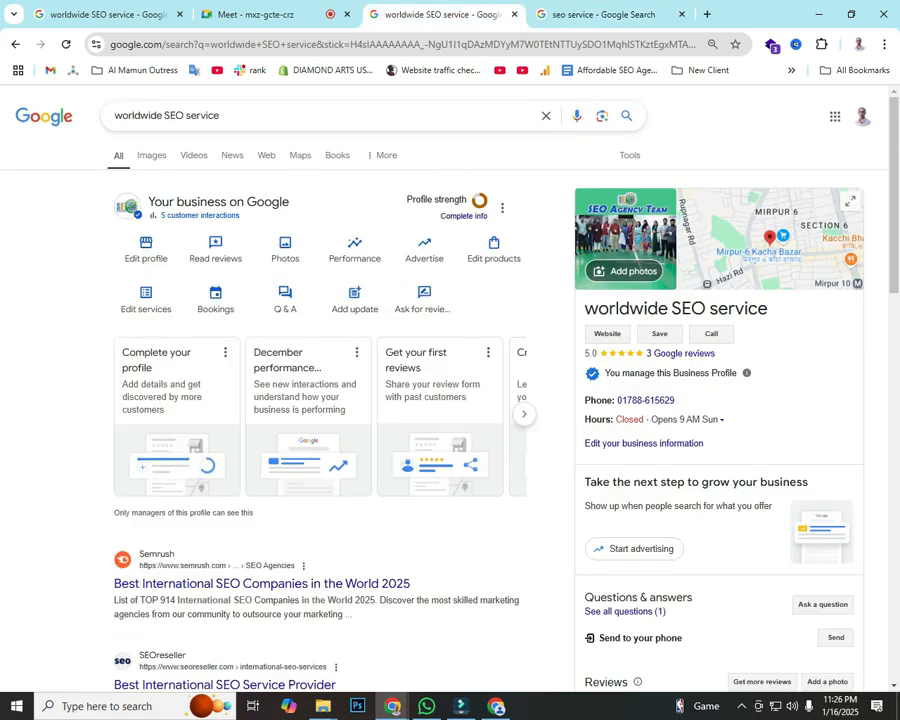
scroll(640, 408, down, 3)
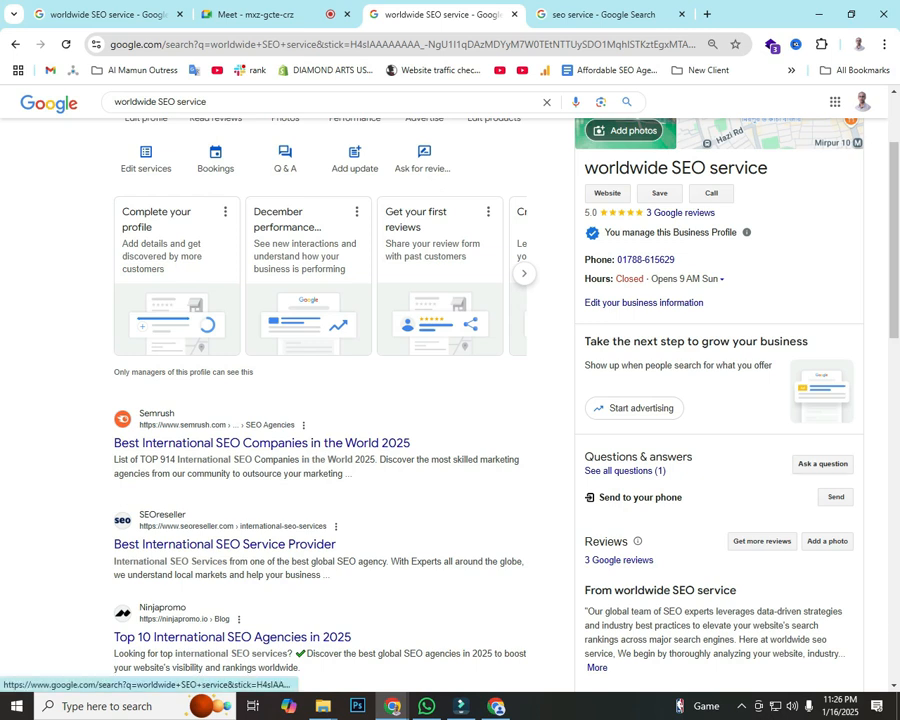
key(Print)
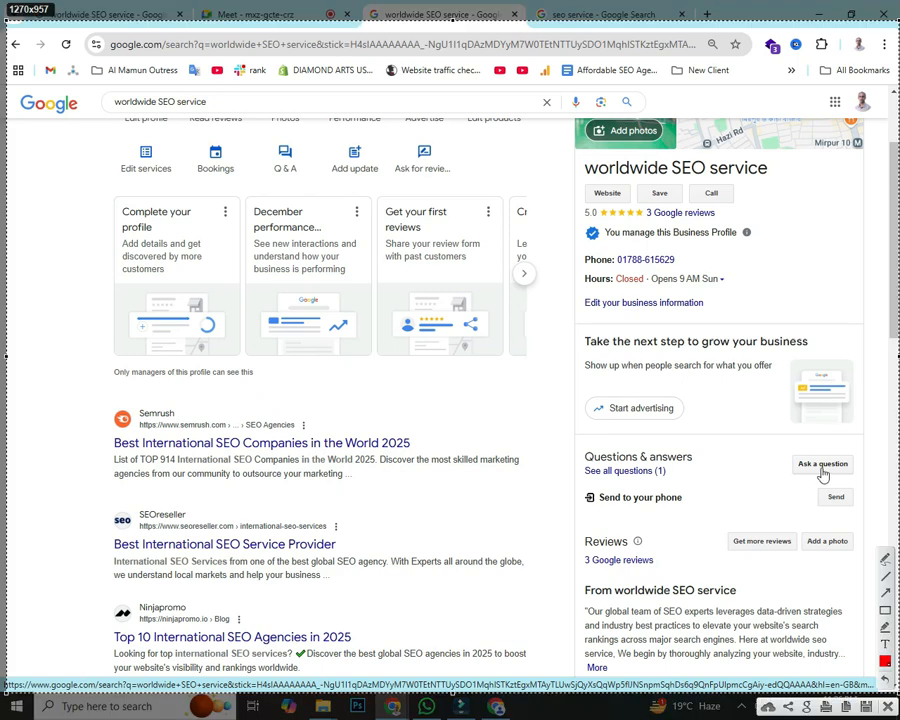
drag(788, 446, 853, 484)
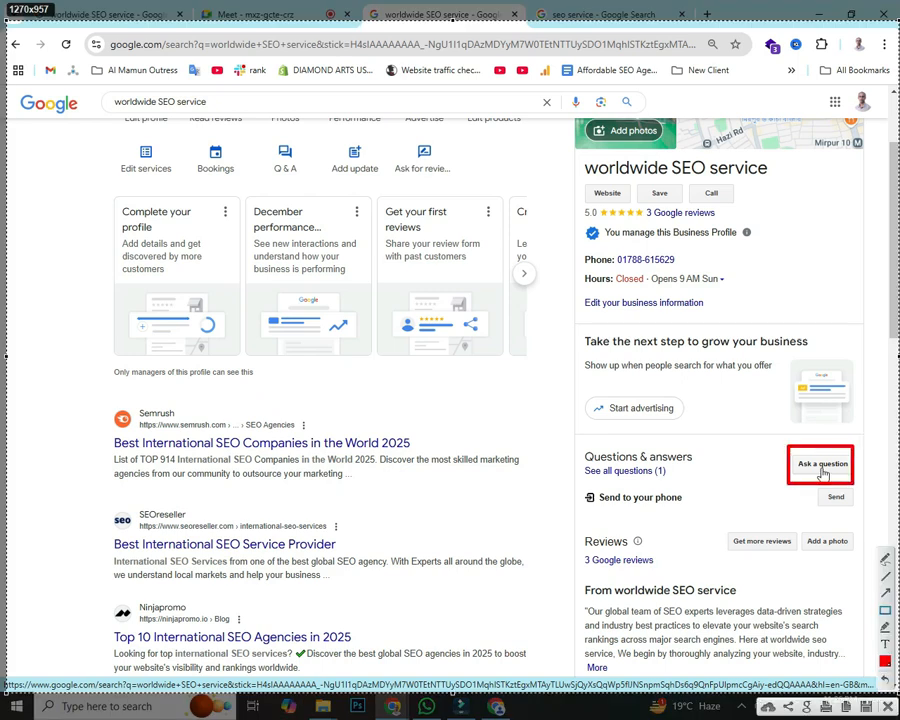
click(885, 593)
mouse_move(590, 215)
mouse_down()
mouse_move(782, 432)
mouse_move(784, 450)
mouse_up()
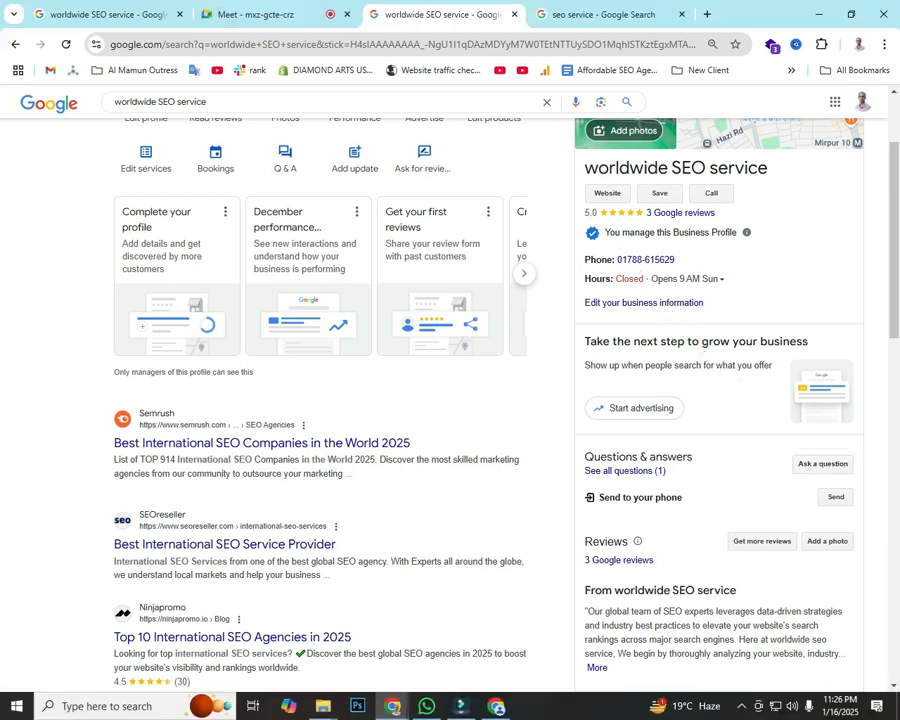
Step: Open the Ask a question form and go to the seo service query to rerun it
click(822, 464)
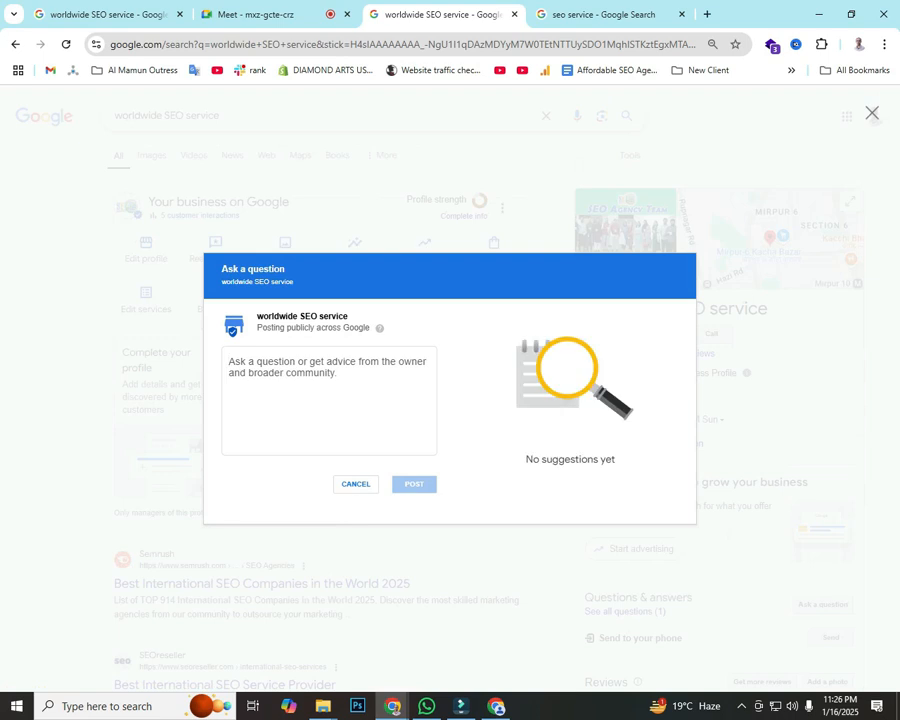
click(604, 15)
click(260, 116)
Step: Rerun the seo service search and copy the 'What is the best SEO service?' question
key(Return)
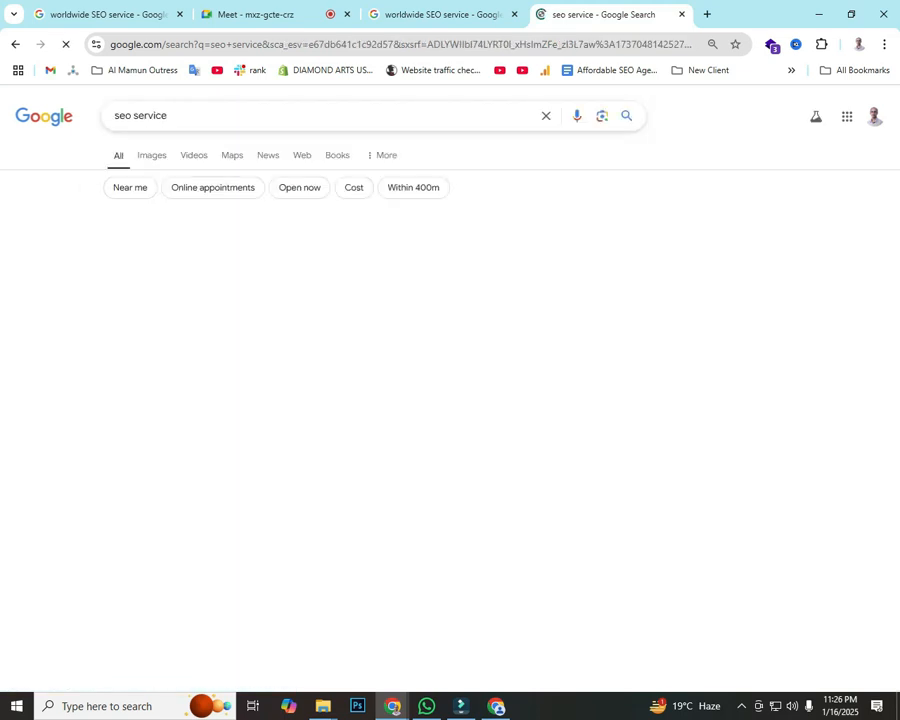
scroll(450, 400, down, 10)
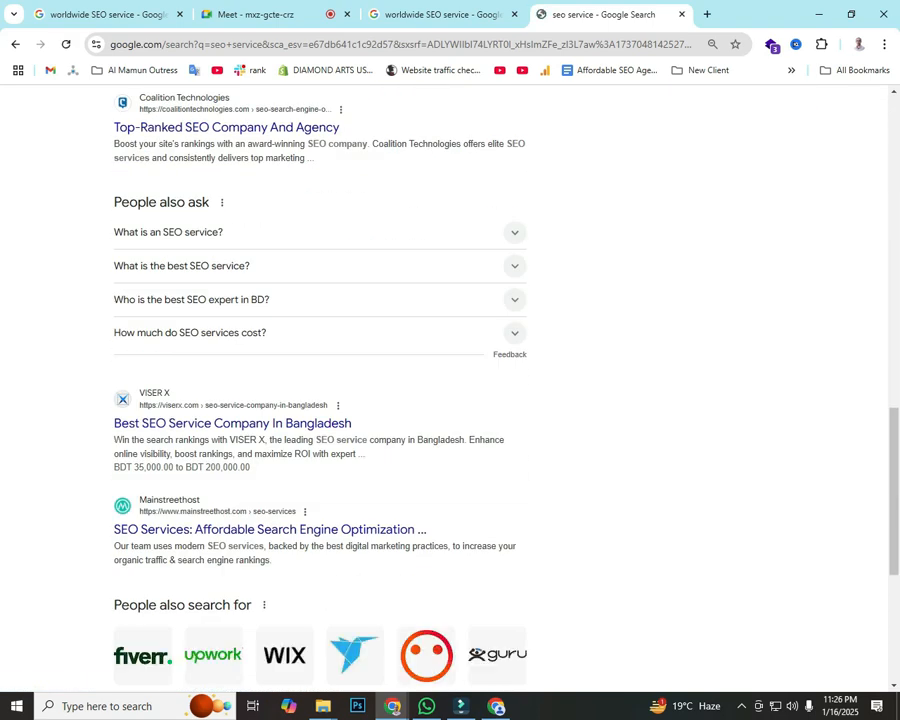
triple_click(162, 202)
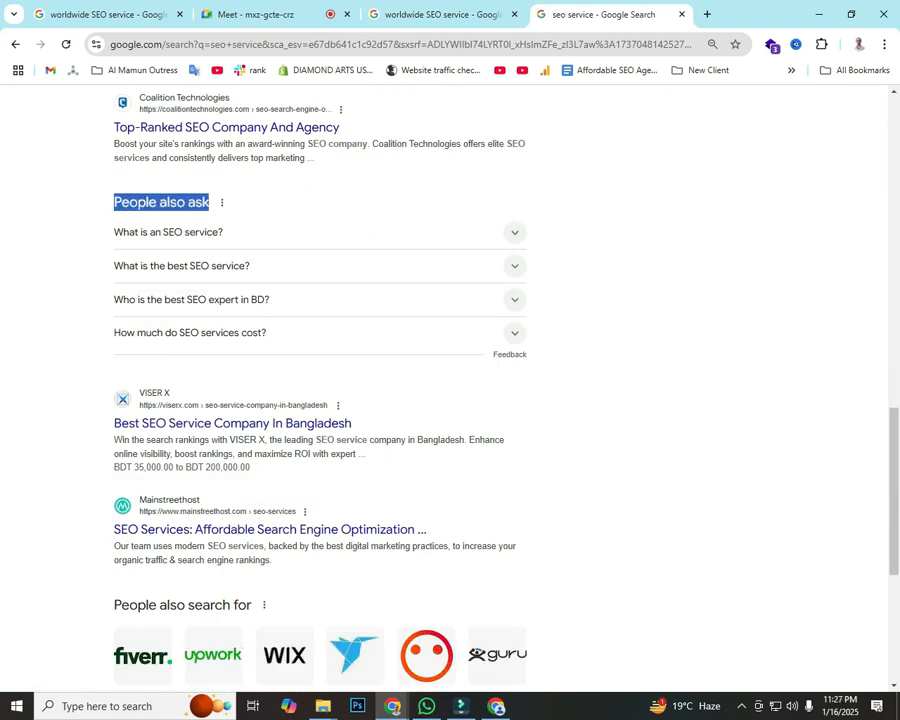
drag(112, 266, 251, 267)
key(ctrl+c)
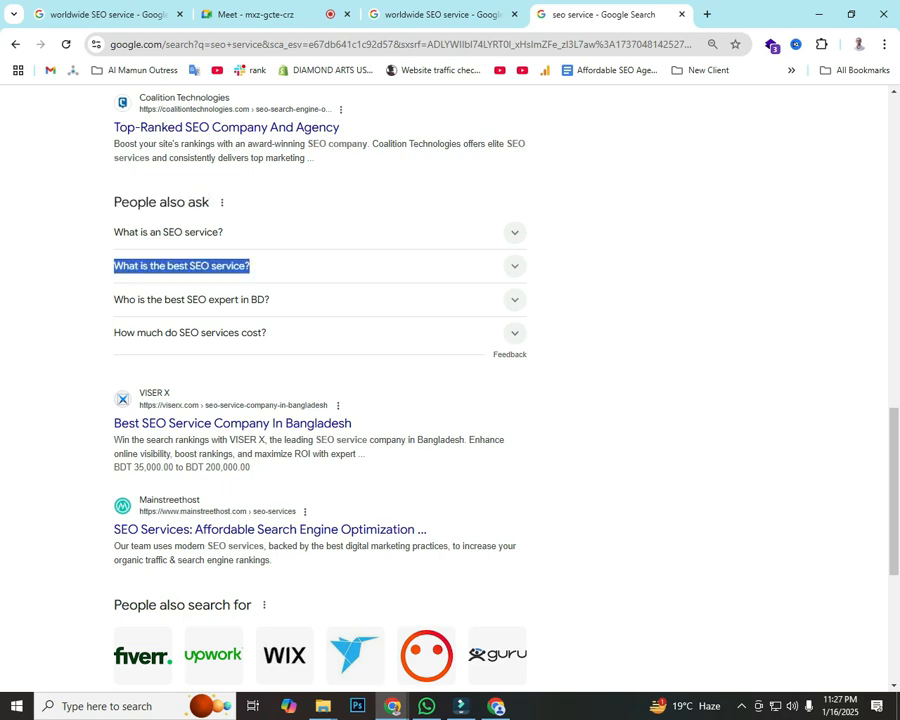
Step: Paste the question into the new question form after 'Q.', adding an 'Ans.' line
click(432, 14)
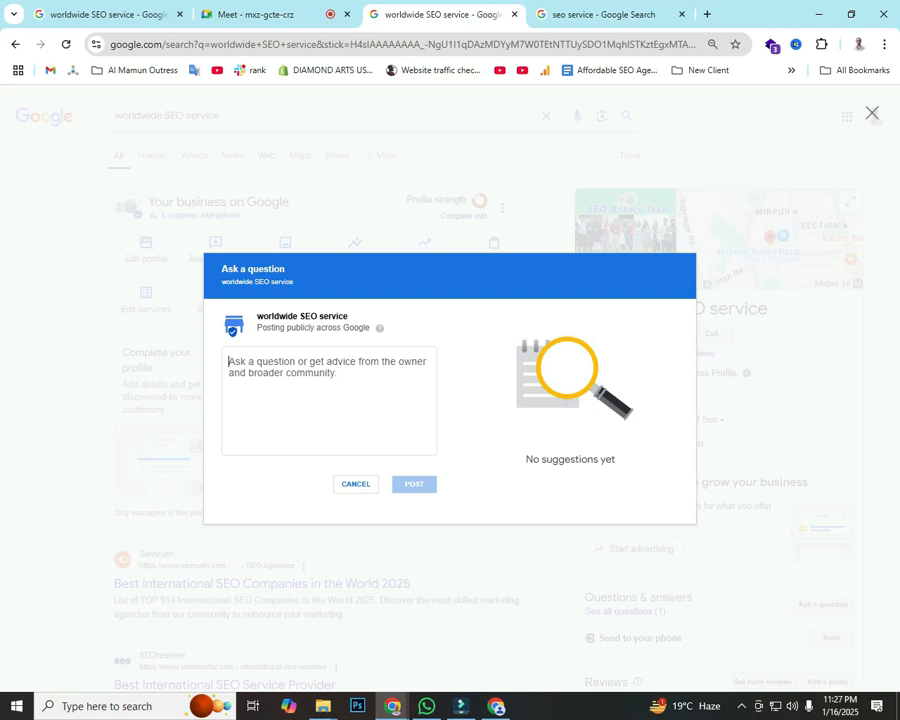
text(Q.)
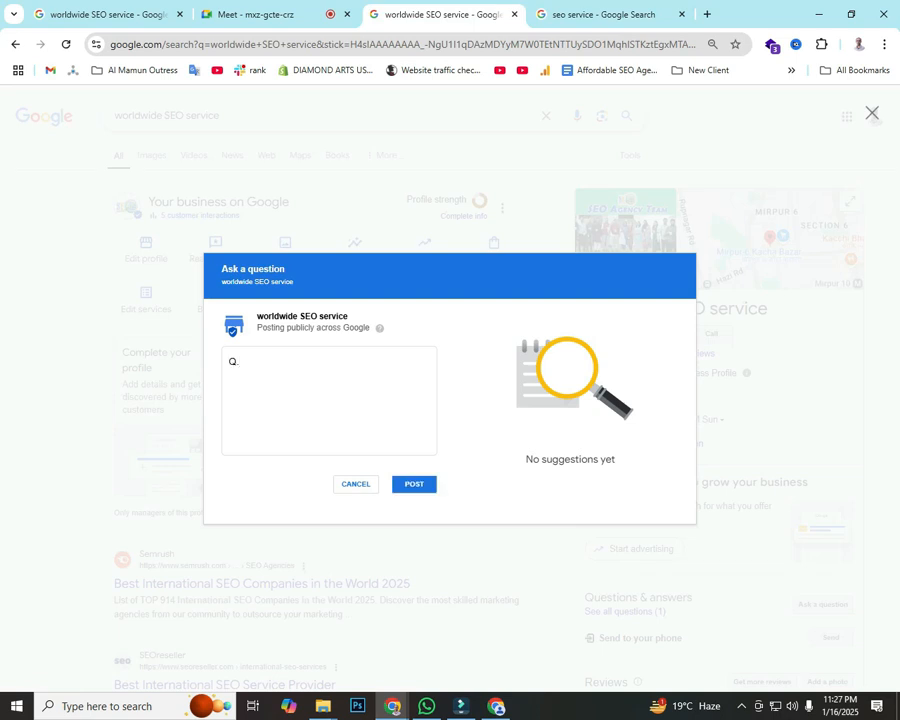
key(ctrl+v)
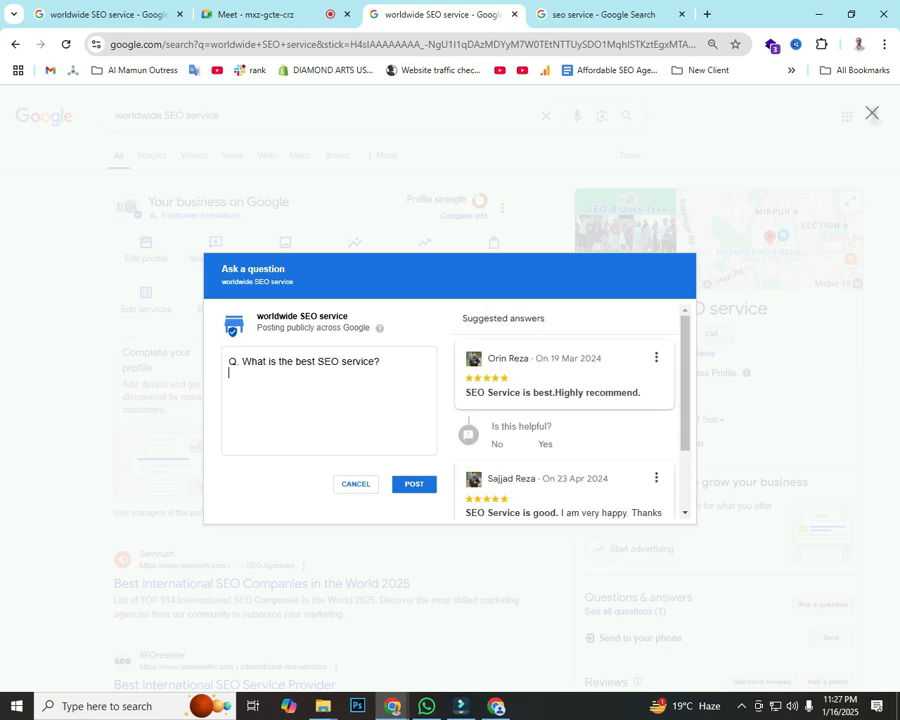
key(Return)
text(Ans.)
Step: Expand 'What is the best SEO service?' to show the top SEO companies table
key(ctrl+Tab)
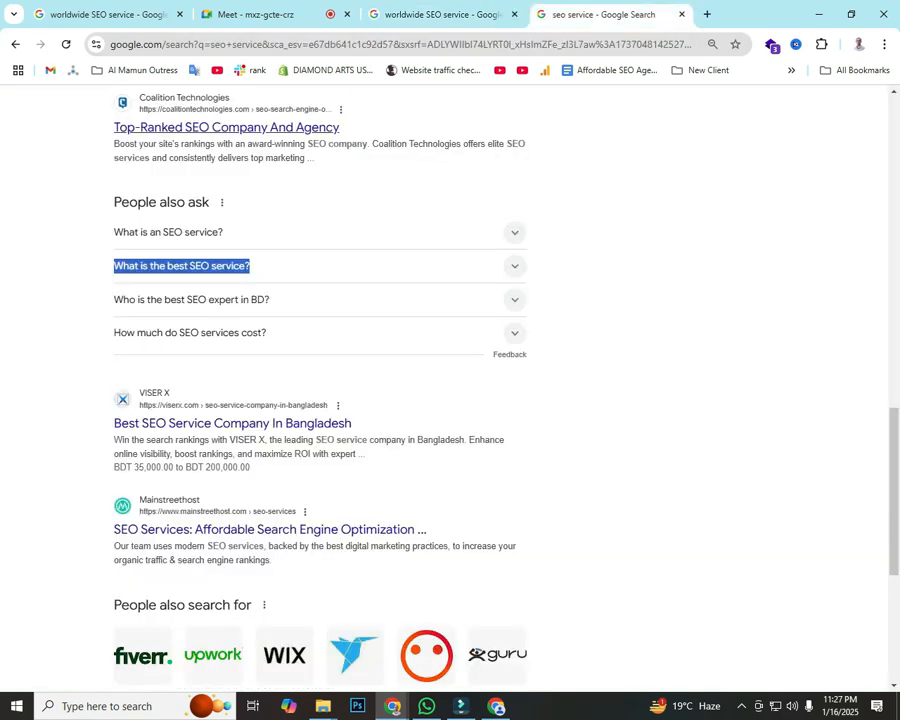
click(515, 266)
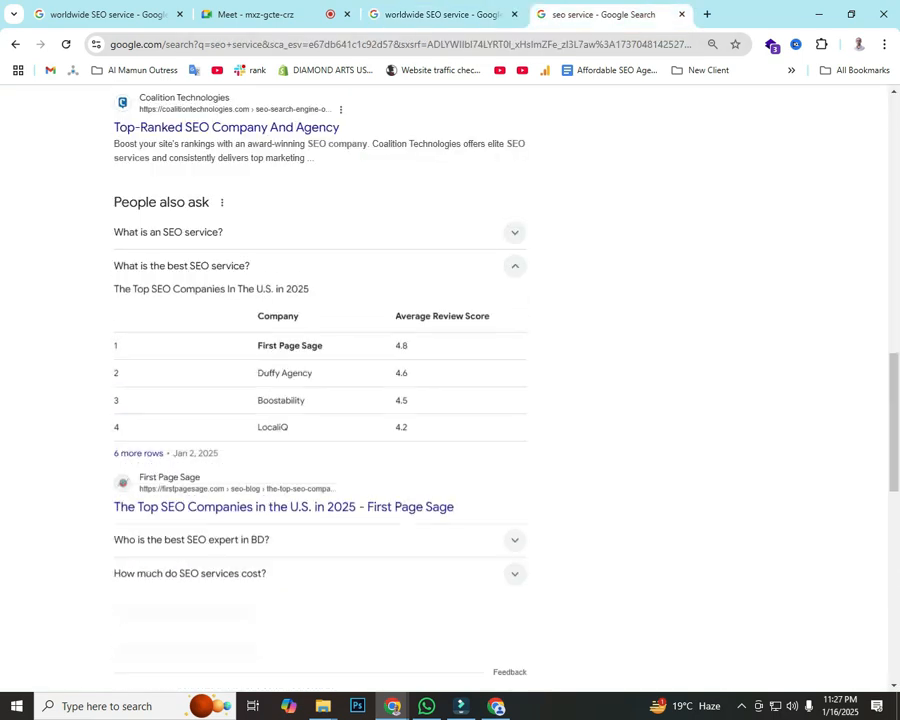
click(515, 266)
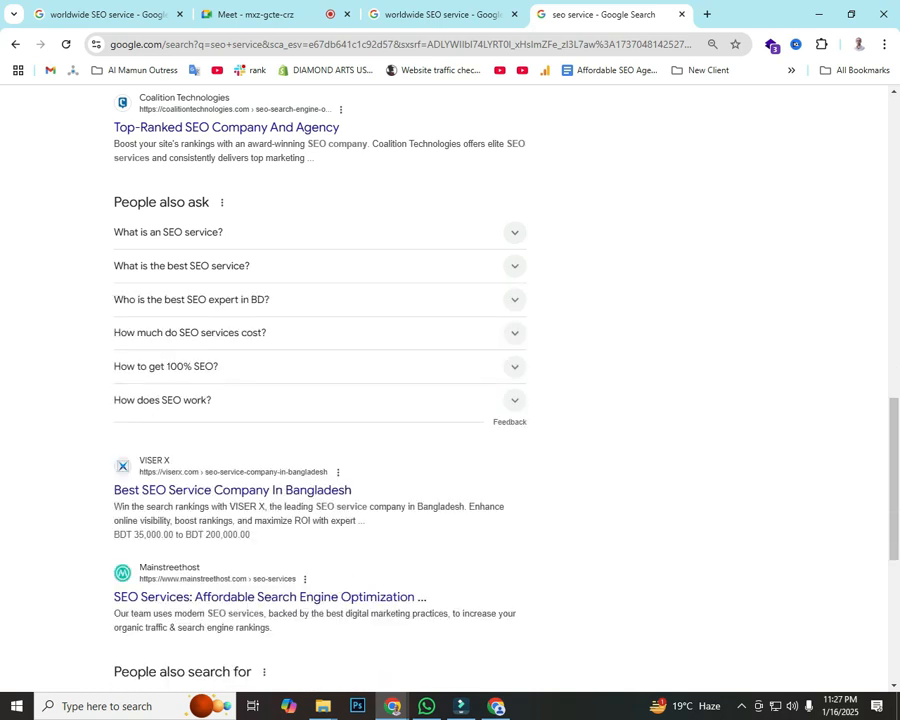
click(515, 266)
click(515, 266)
click(515, 266)
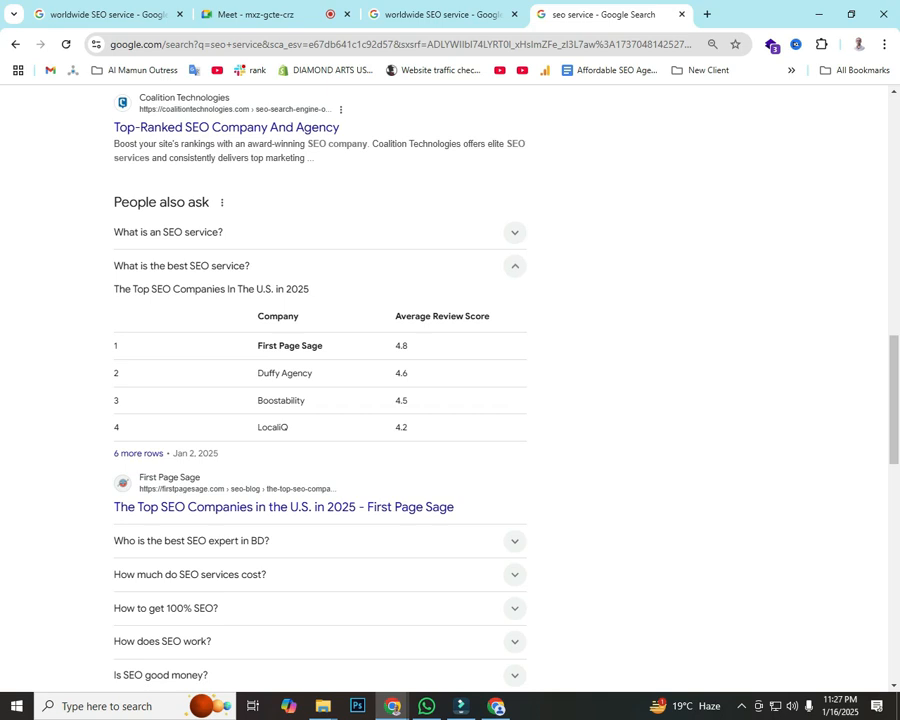
Step: Copy 'How to get 100% SEO?' and replace the old question in the form with it
click(515, 266)
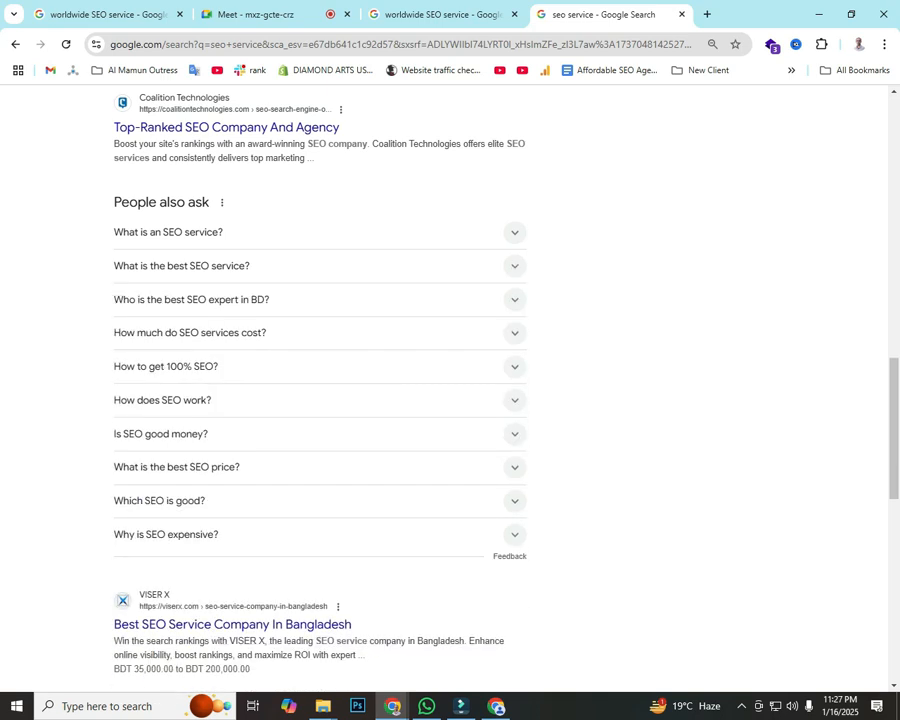
click(515, 266)
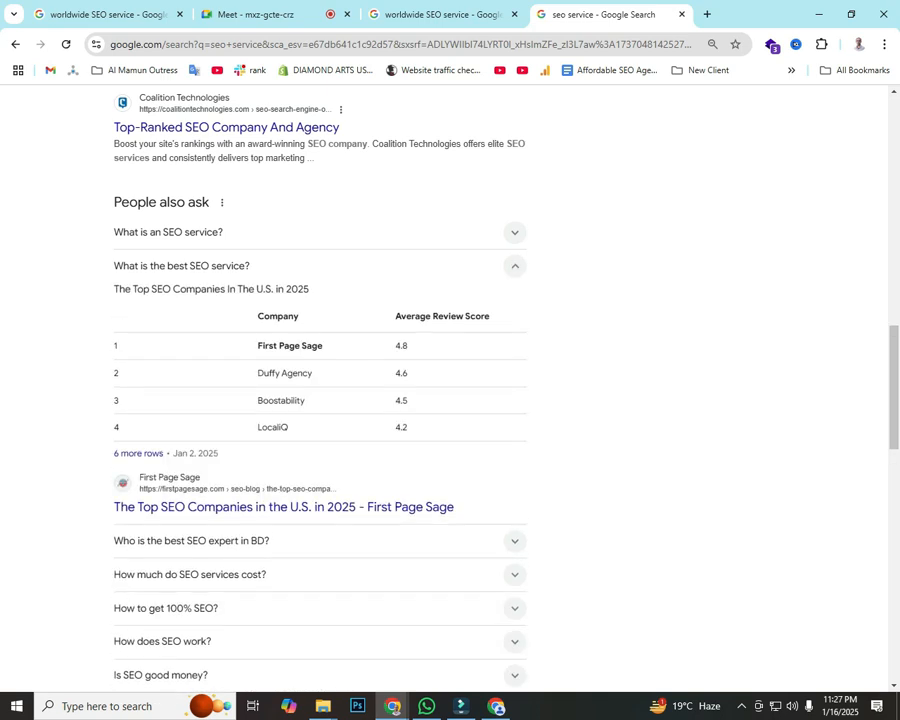
click(515, 266)
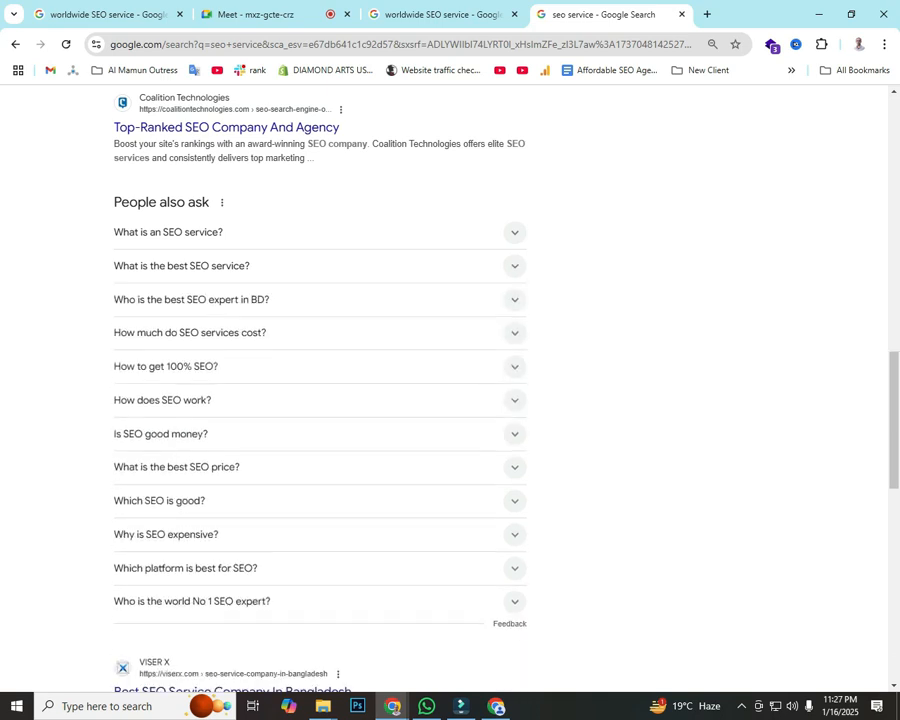
click(515, 366)
click(515, 366)
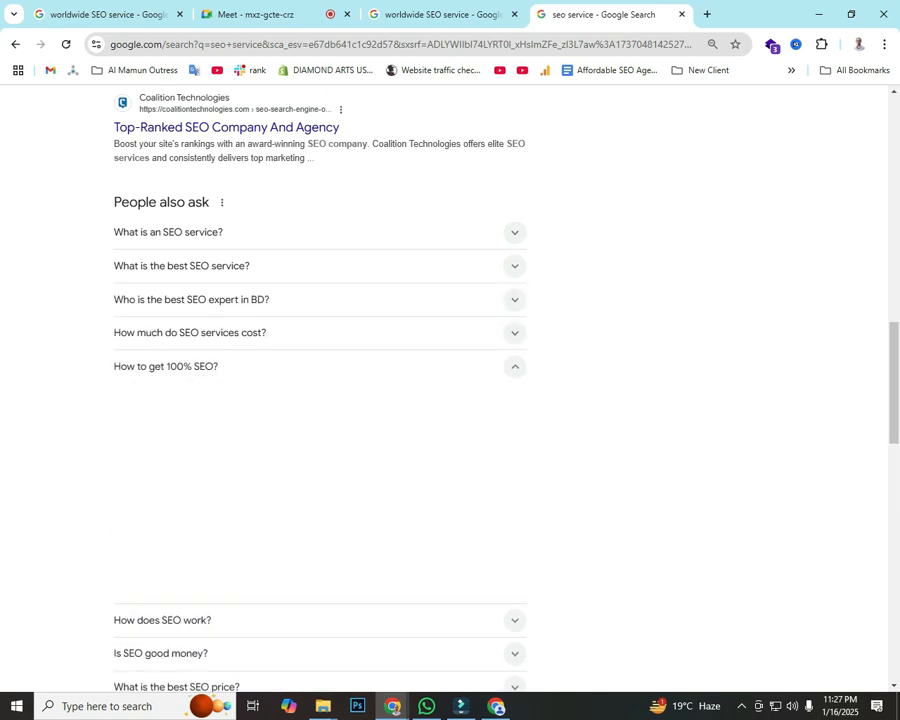
drag(114, 367, 219, 367)
key(ctrl+c)
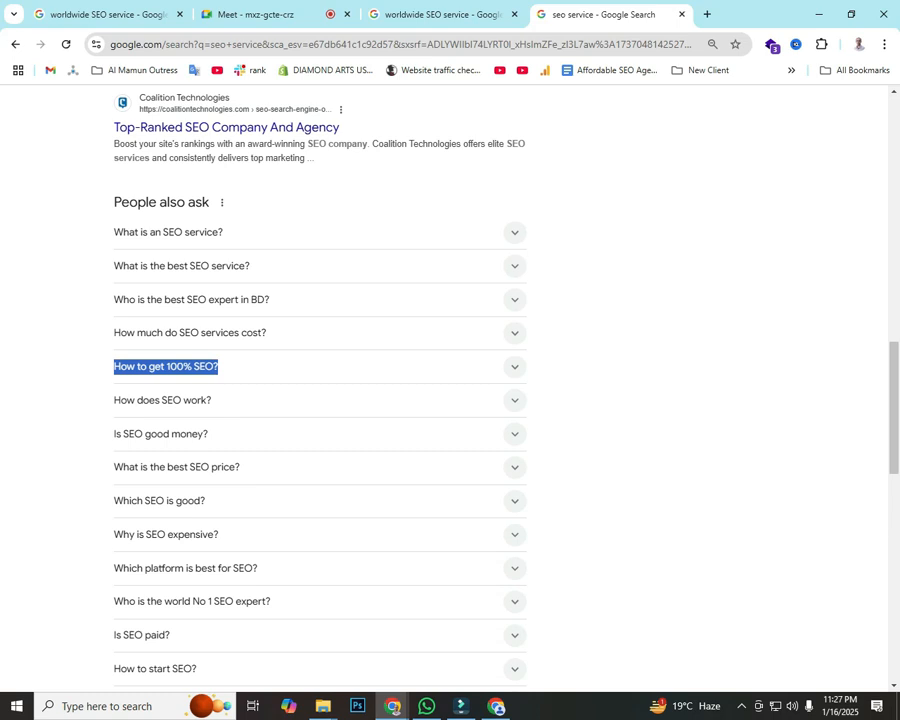
click(441, 15)
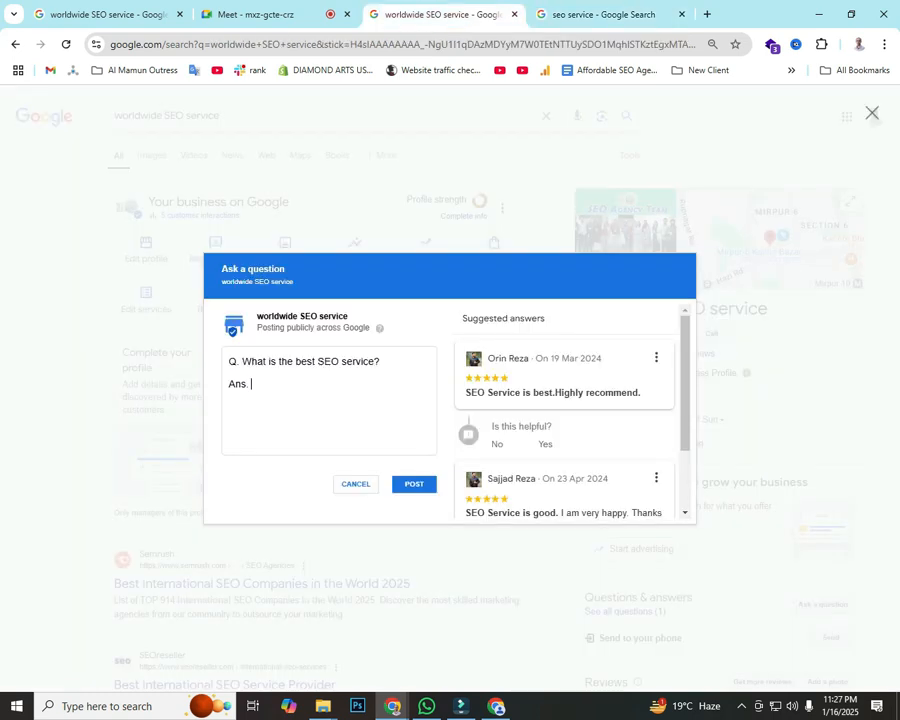
drag(242, 361, 380, 361)
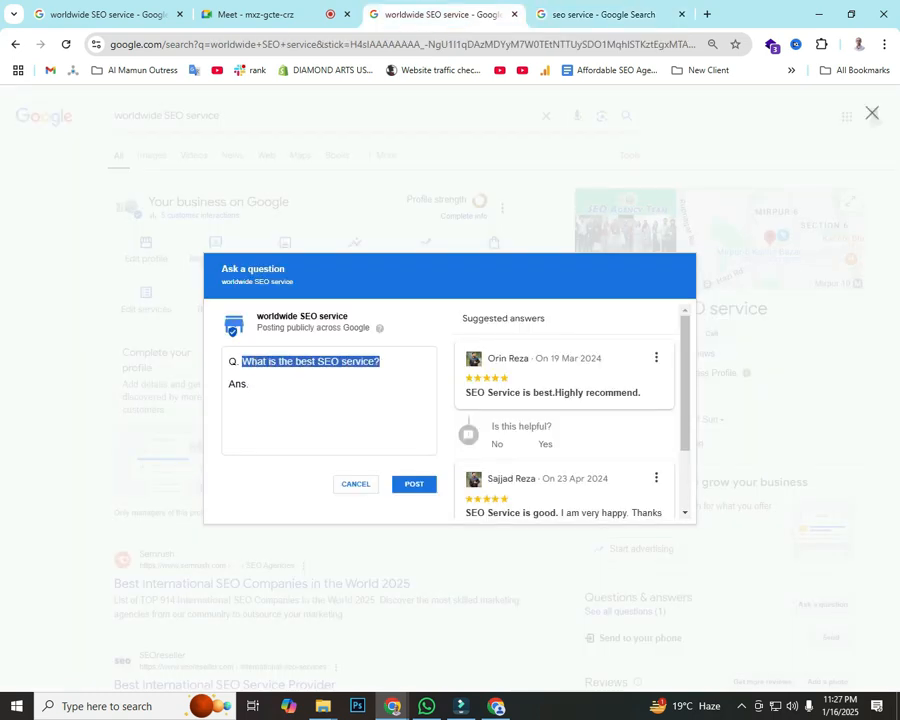
key(ctrl+v)
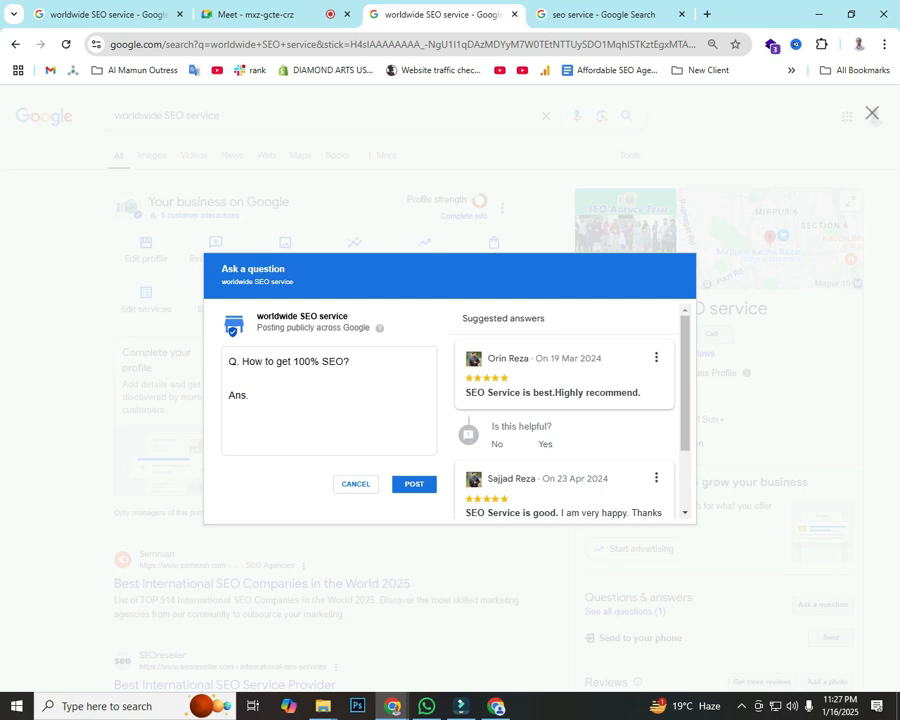
Step: Copy the numbered SEO checklist from the answer and paste it in as the answer
click(603, 15)
click(515, 367)
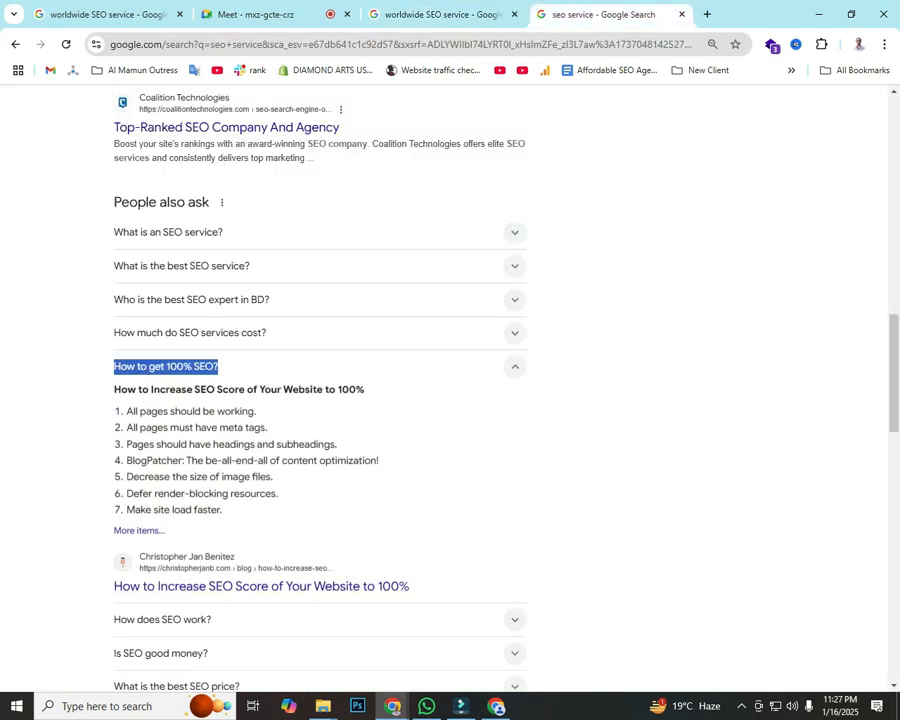
drag(225, 511, 126, 411)
key(ctrl+c)
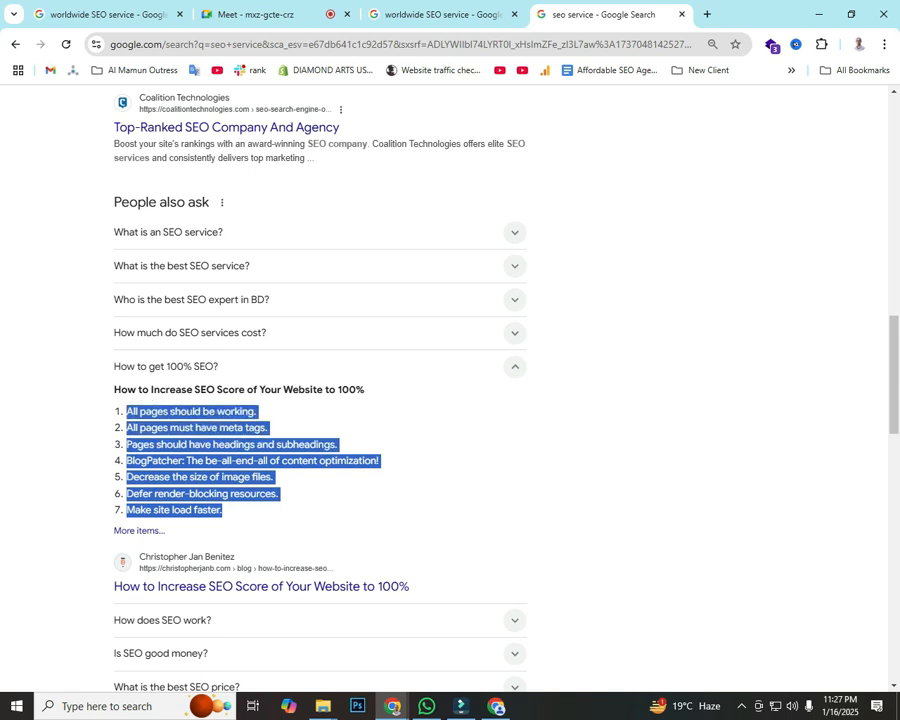
click(432, 15)
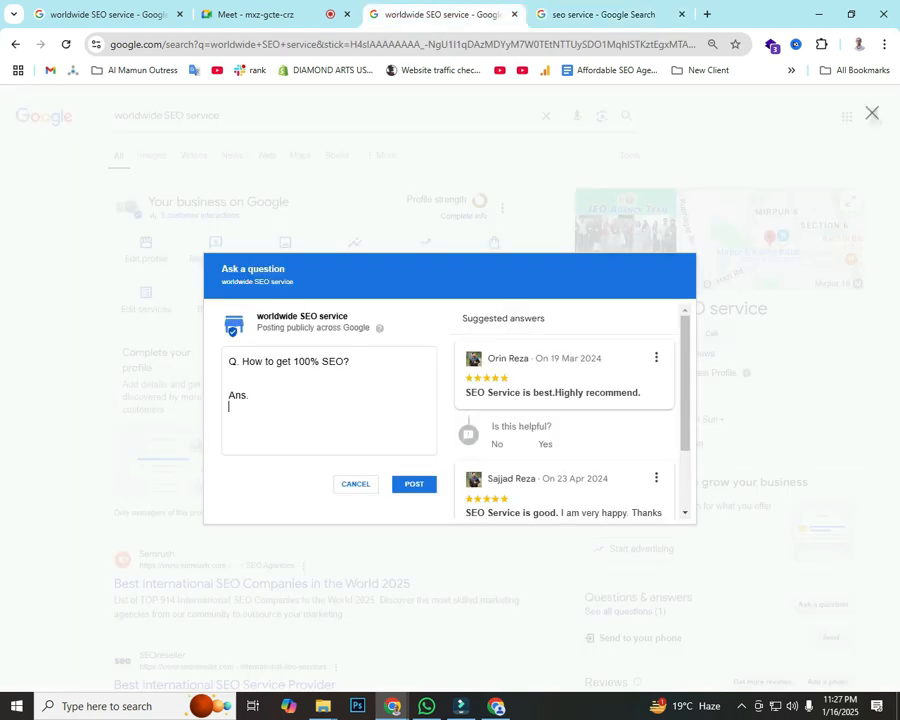
key(ctrl+v)
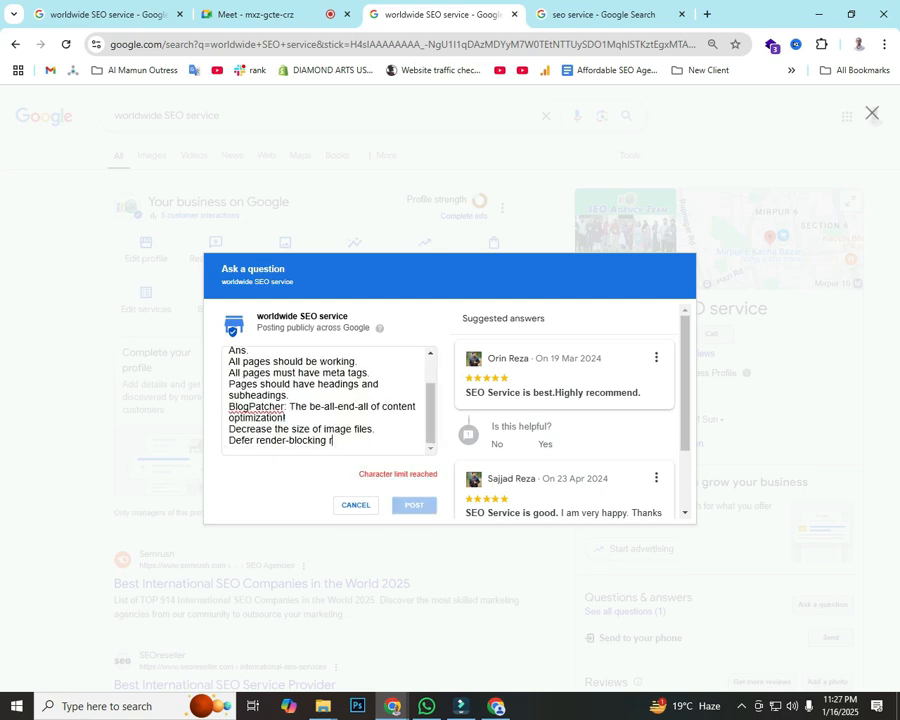
Step: Trim the overflowing checklist lines and blank line, then post the question
key(ctrl+shift+Left)
key(ctrl+shift+Left)
key(ctrl+shift+Left)
key(ctrl+shift+Left)
key(shift+Up)
key(BackSpace)
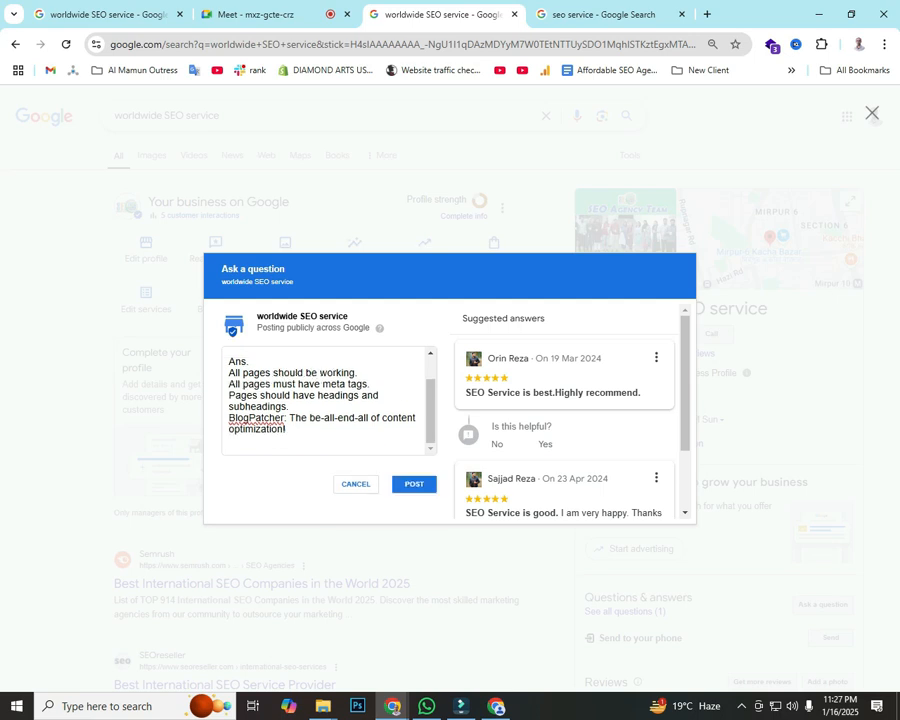
key(ctrl+Home)
key(Down)
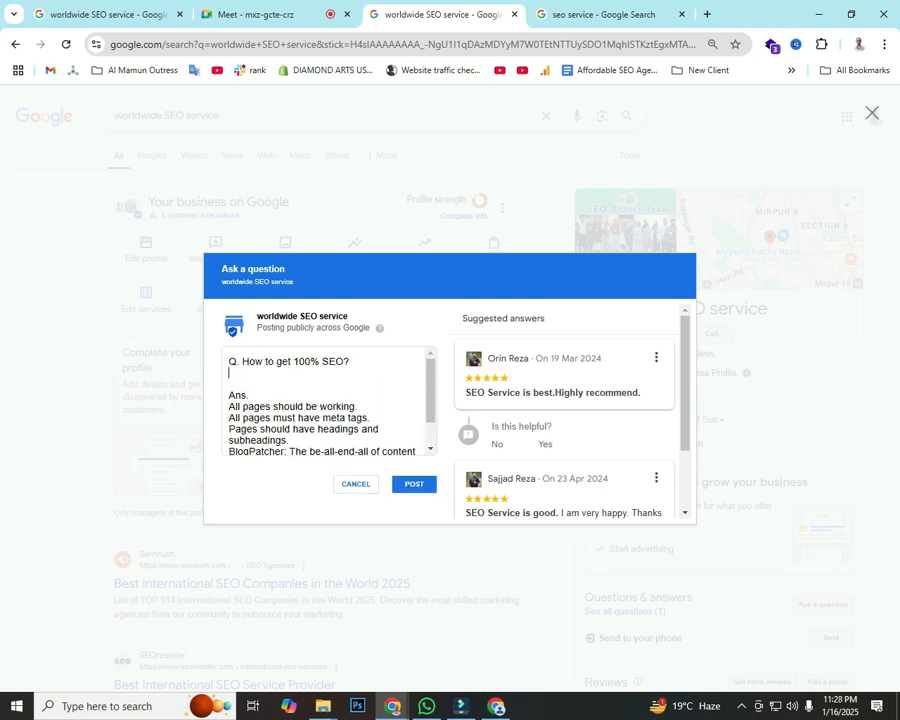
key(Delete)
click(414, 484)
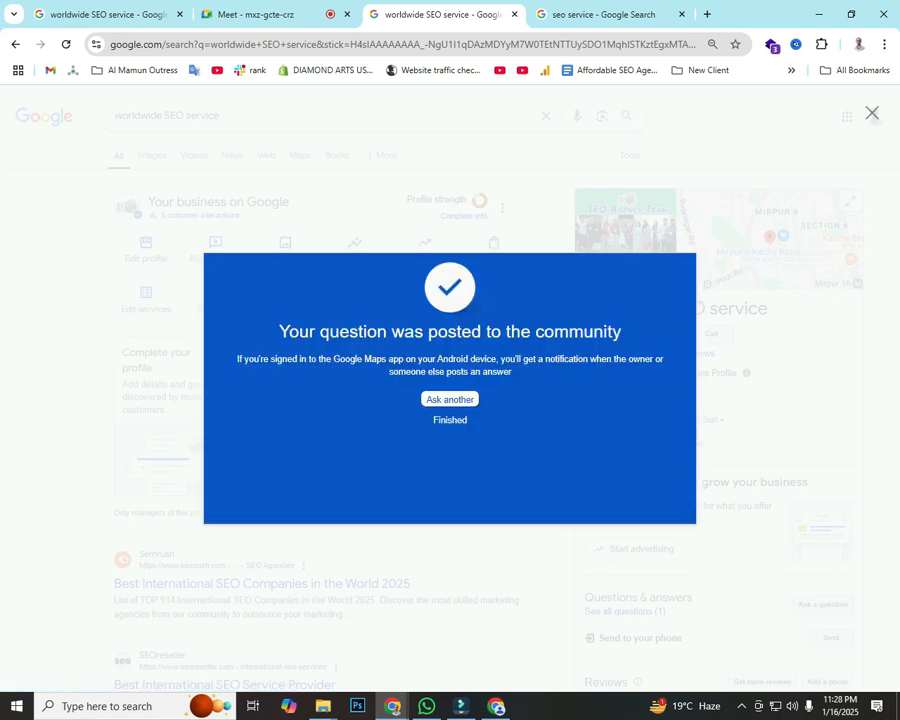
key(Escape)
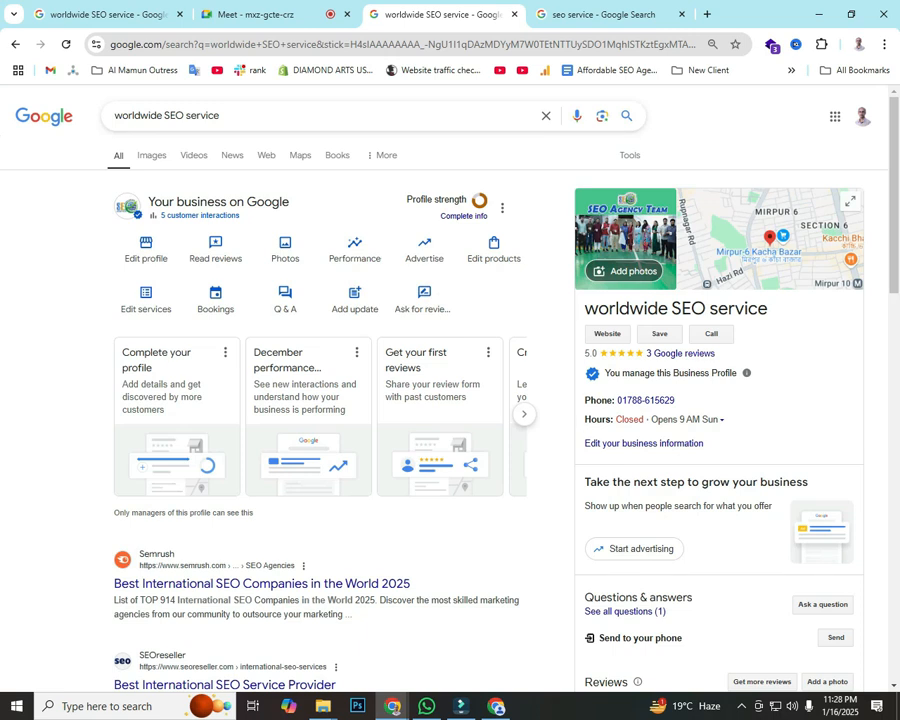
Step: Reload the worldwide SEO service results, check the video call, and return to the profile
scroll(450, 400, down, 2)
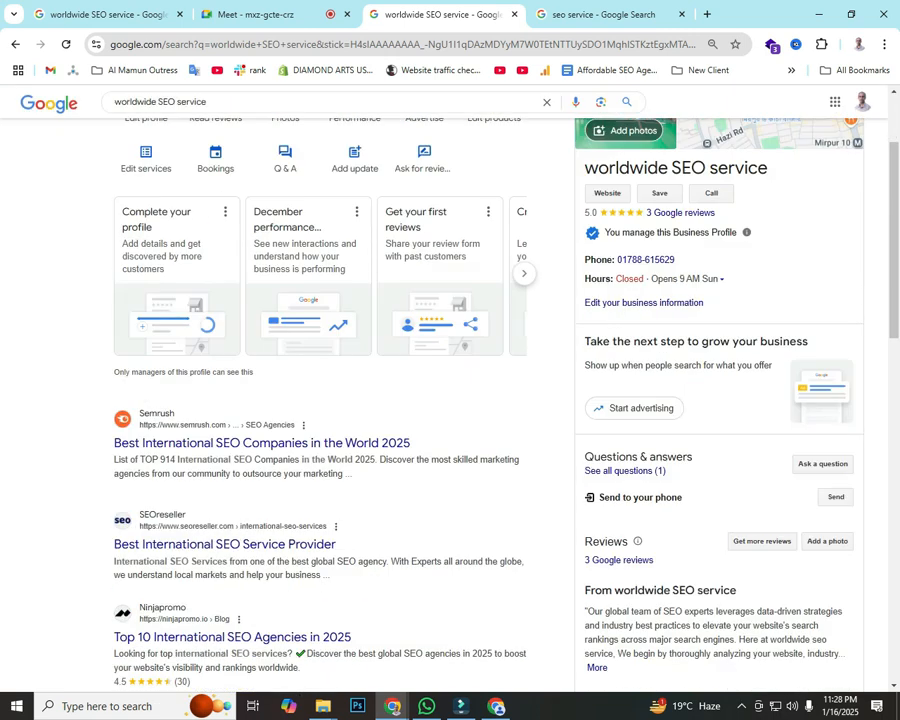
key(F5)
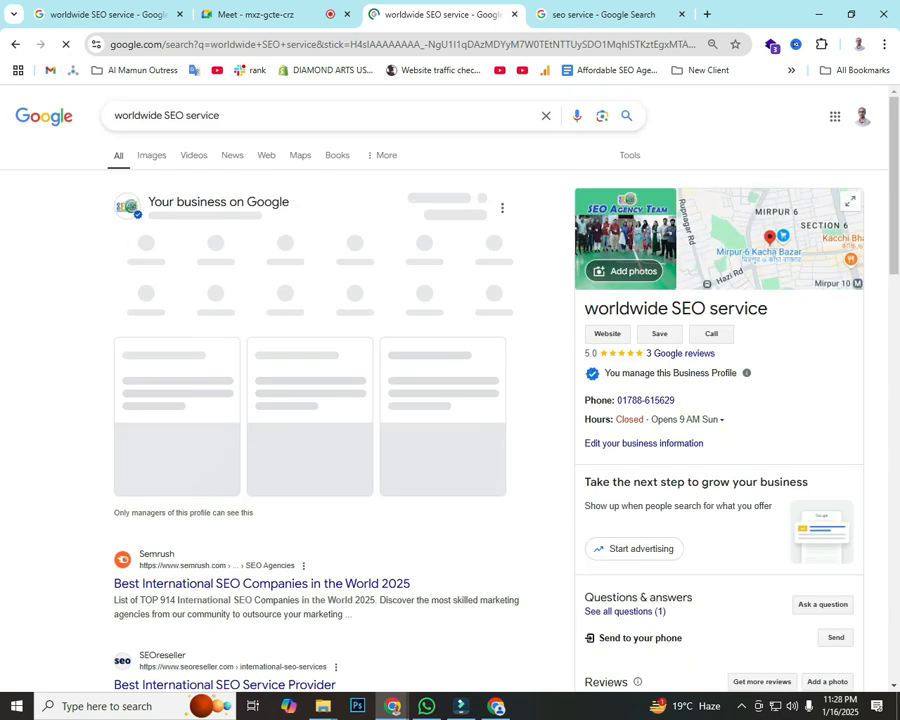
click(250, 14)
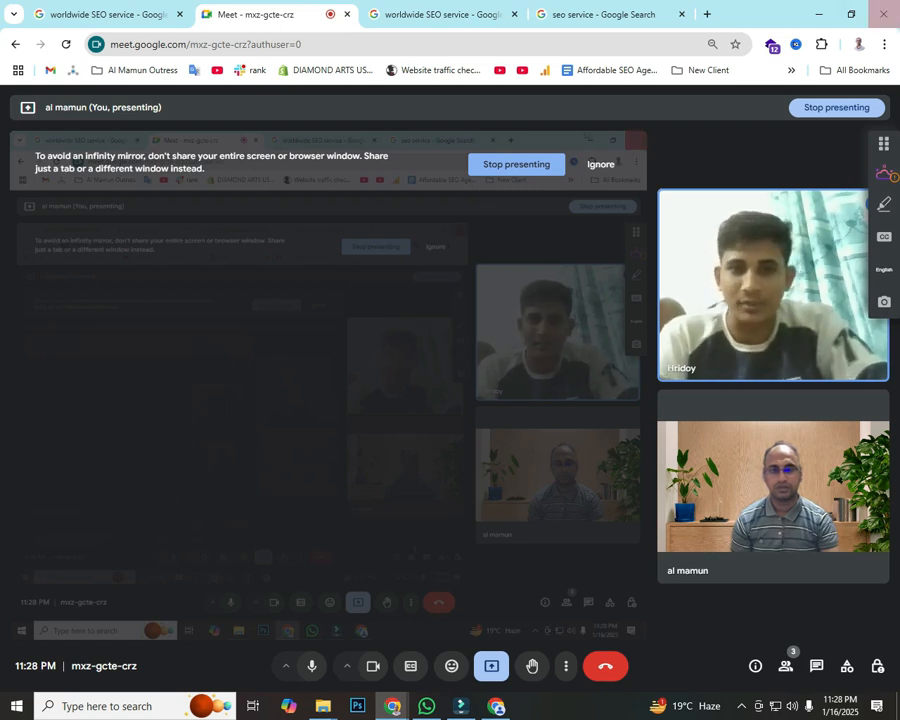
click(595, 14)
click(620, 330)
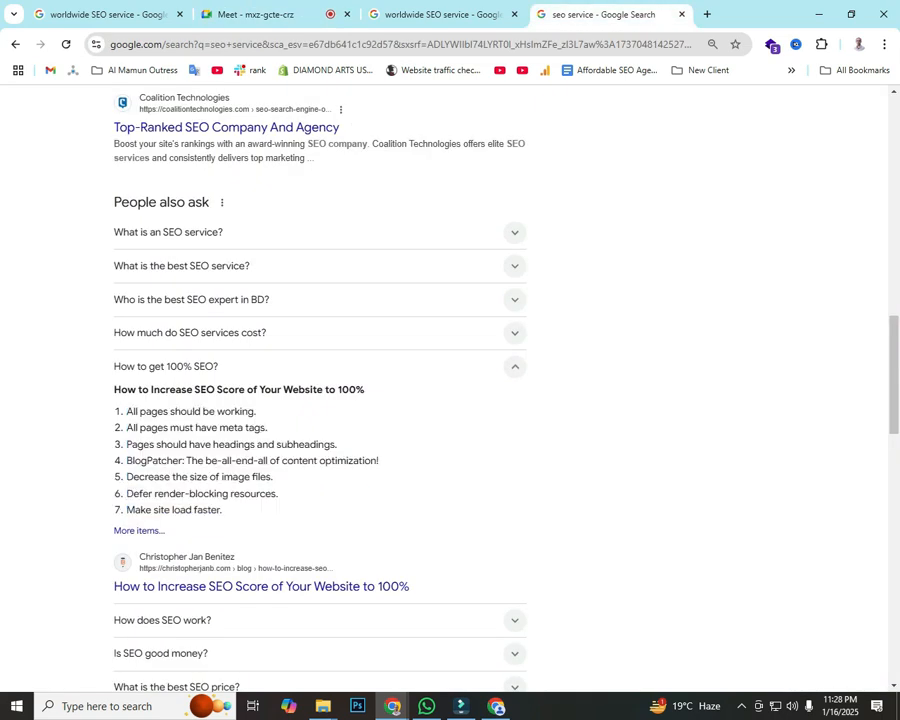
click(441, 14)
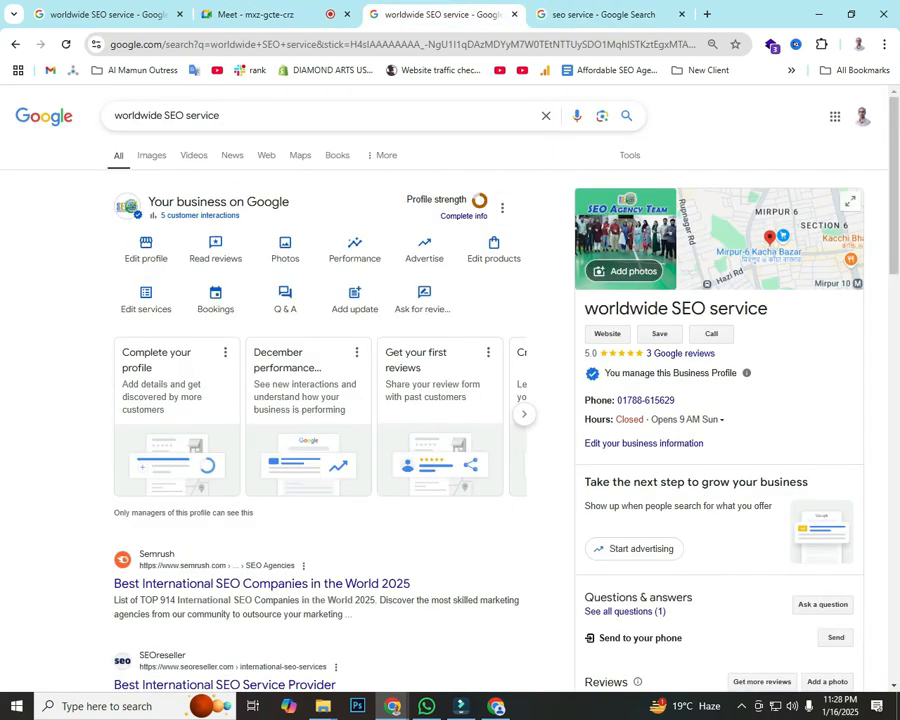
Step: Expand and look over the profile's full weekly opening hours
click(721, 419)
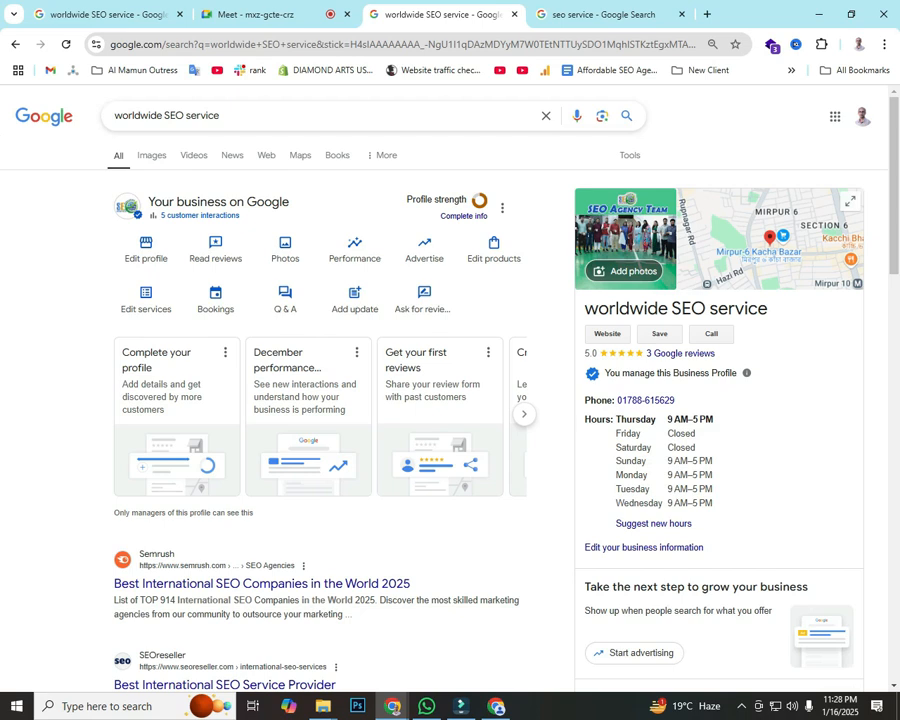
drag(616, 419, 687, 447)
click(645, 436)
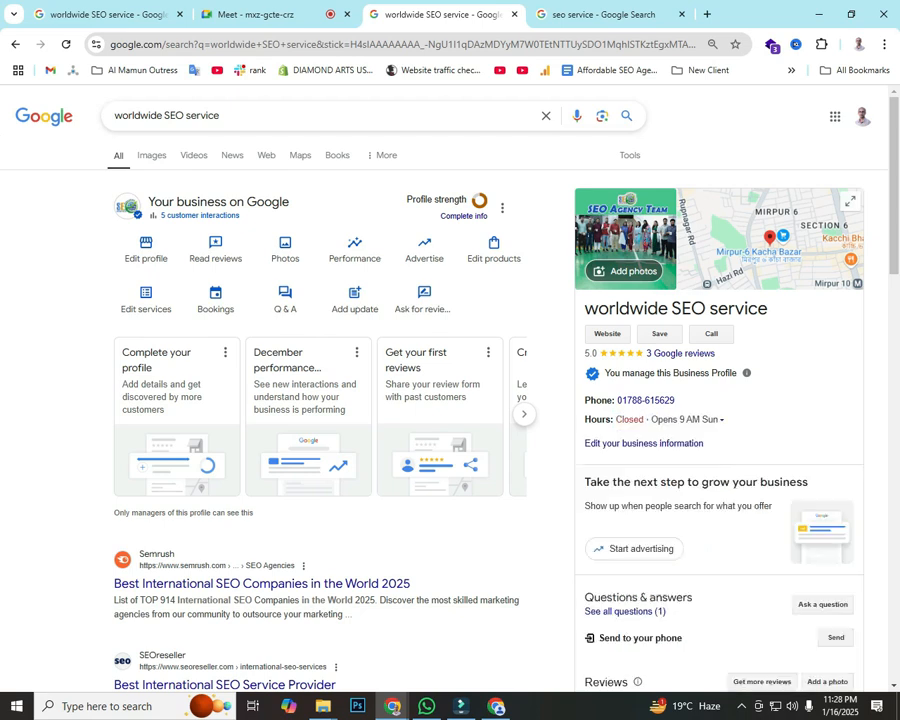
click(700, 420)
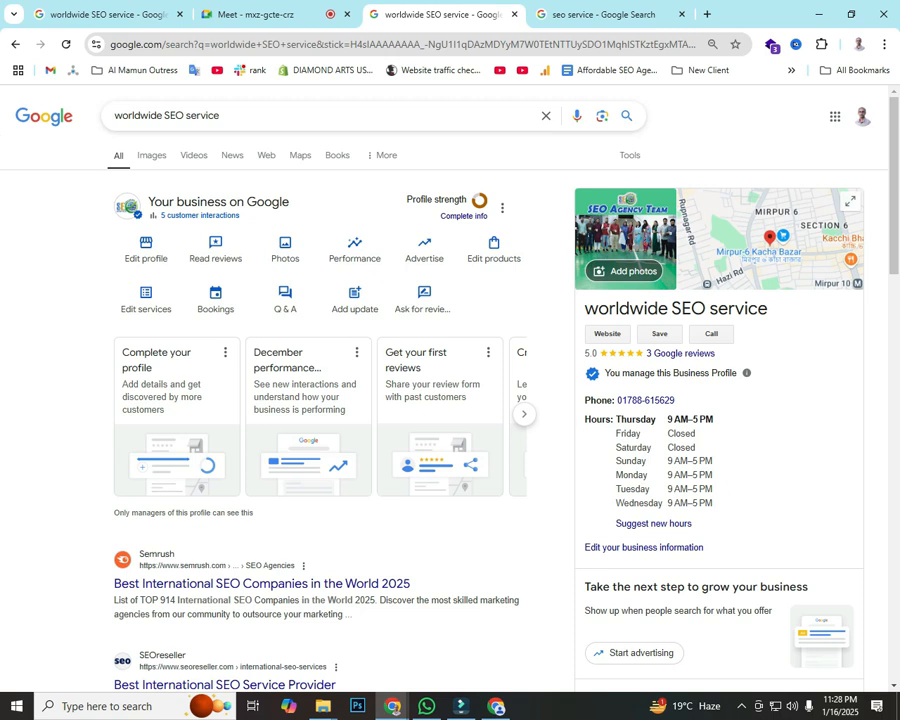
click(690, 420)
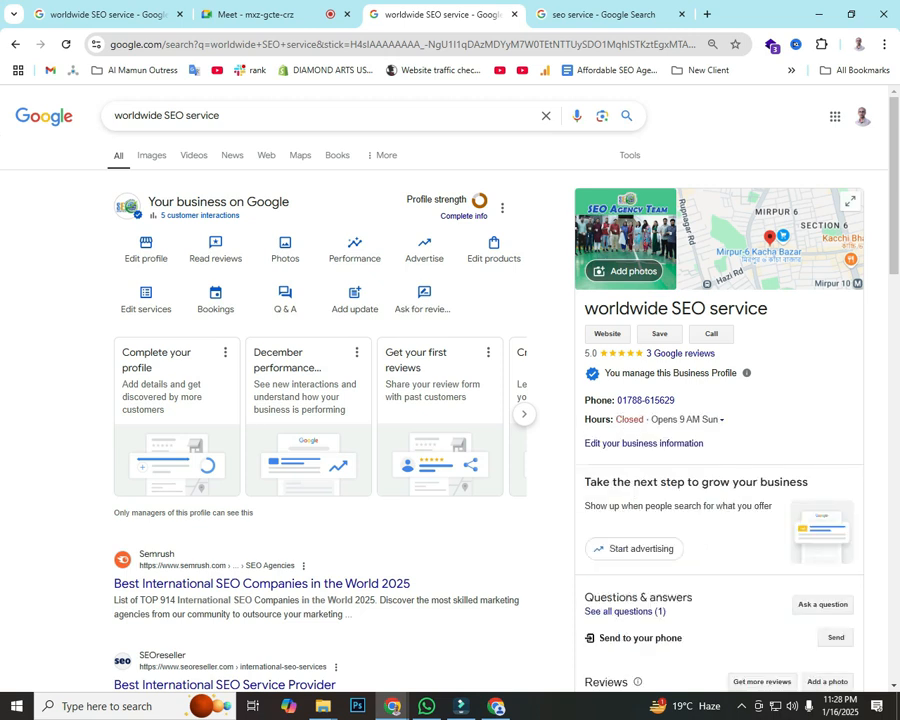
click(690, 420)
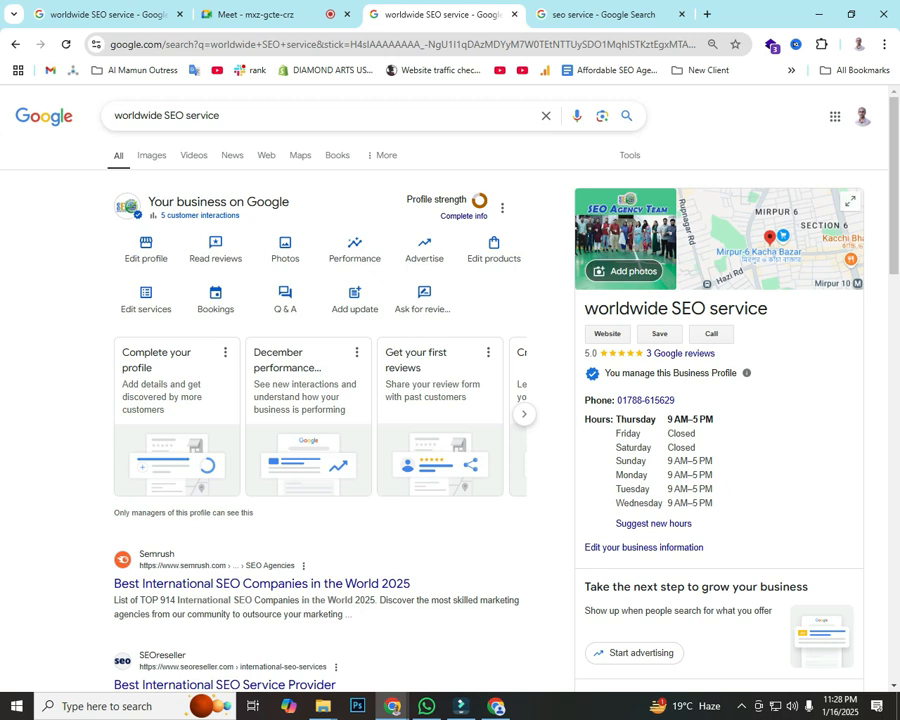
Step: Mark the profile-editing shortcut with a red box and two arrows, then dismiss the overlay
key(Print)
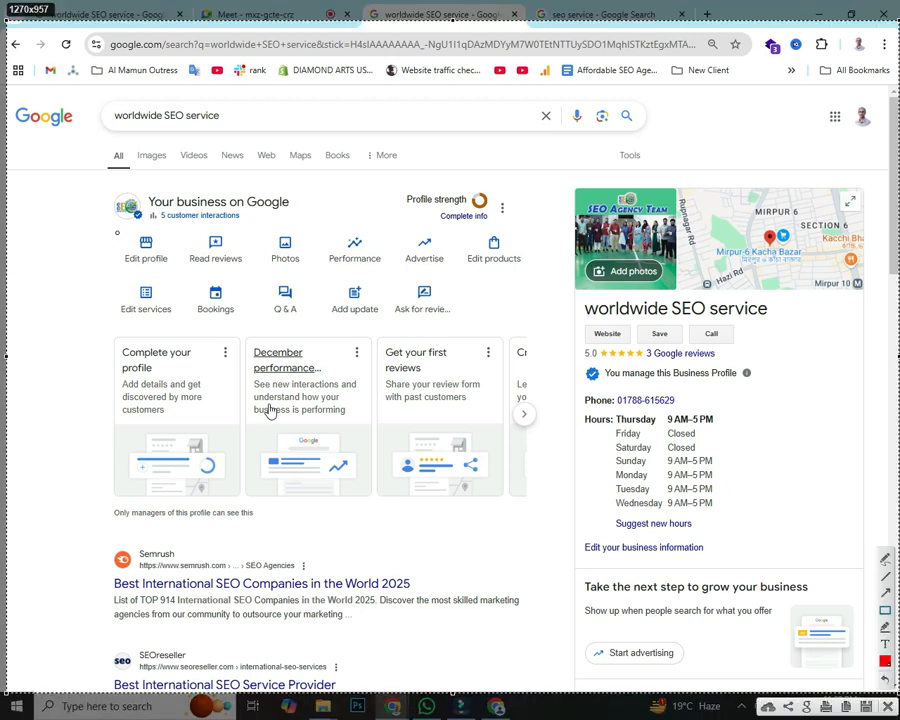
drag(116, 232, 183, 266)
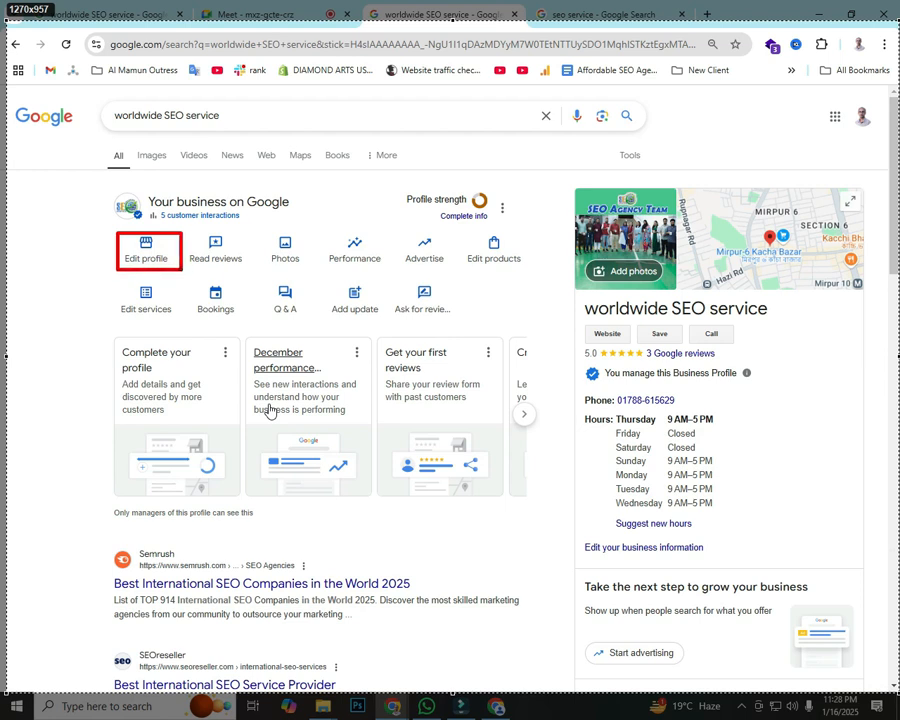
mouse_move(2, 470)
mouse_down()
mouse_move(74, 305)
mouse_move(130, 270)
mouse_up()
drag(33, 207, 116, 245)
key(Escape)
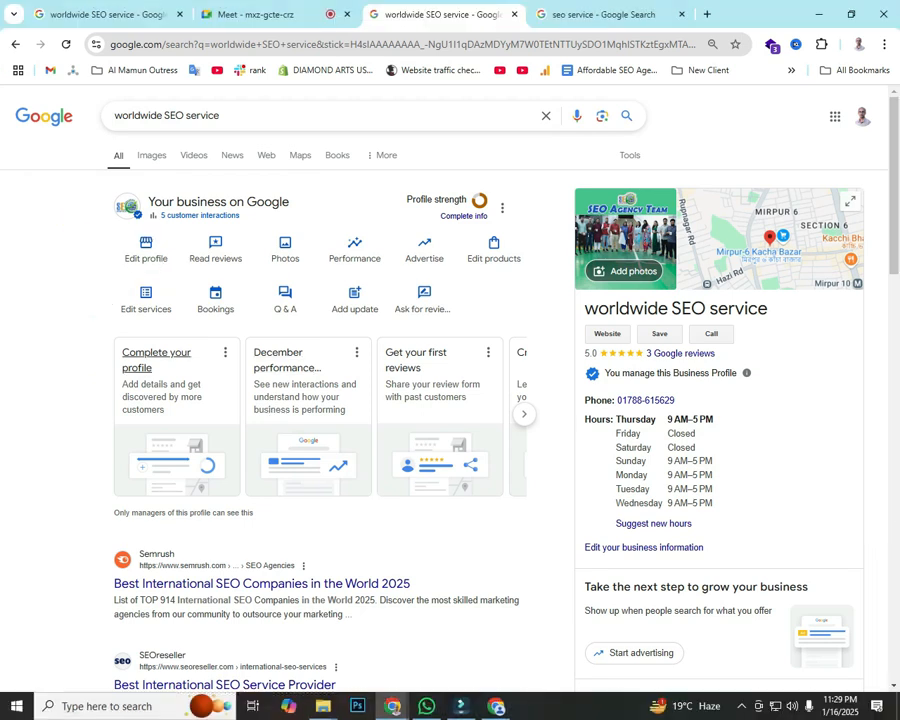
Step: Open Business information and box its About, Description and Contact sections in a Lightshot capture
click(146, 250)
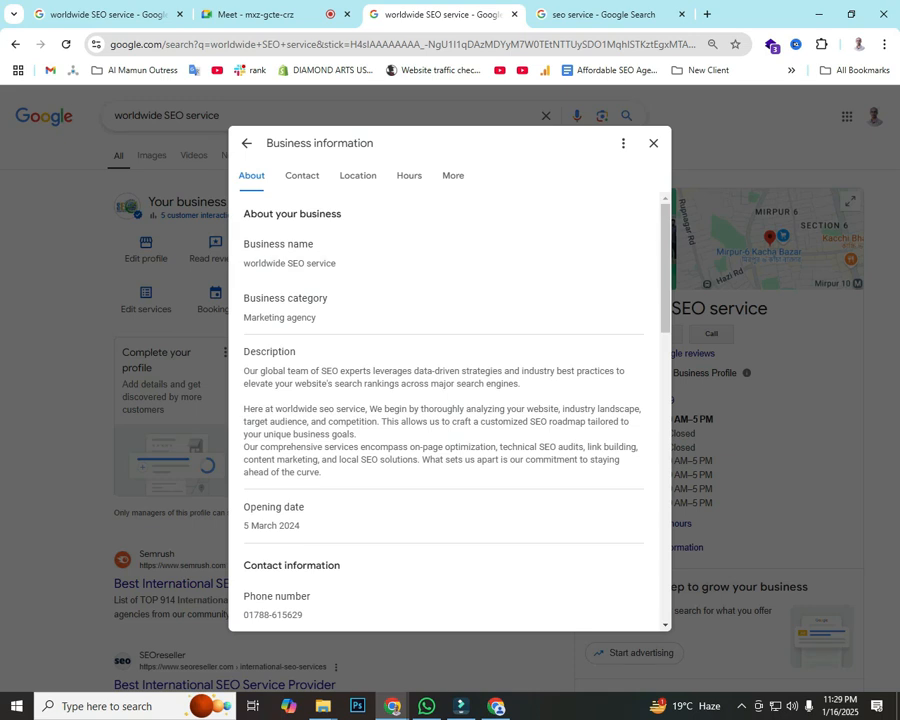
key(Print)
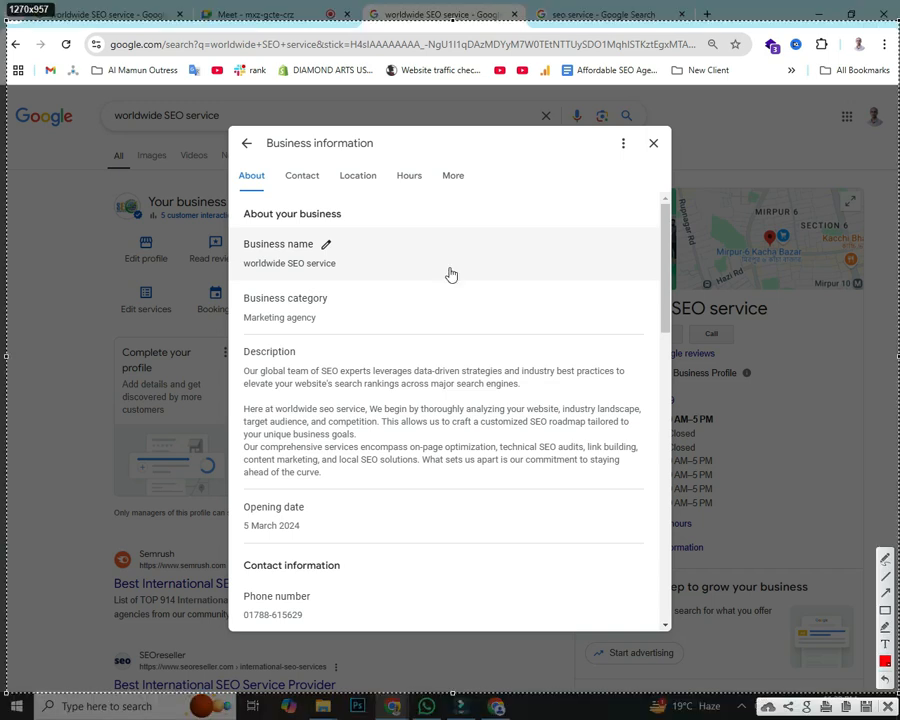
click(885, 610)
drag(233, 165, 264, 189)
drag(232, 333, 488, 511)
mouse_move(282, 165)
mouse_down()
mouse_move(317, 186)
mouse_move(371, 186)
mouse_move(381, 195)
mouse_move(421, 181)
mouse_move(428, 194)
mouse_up()
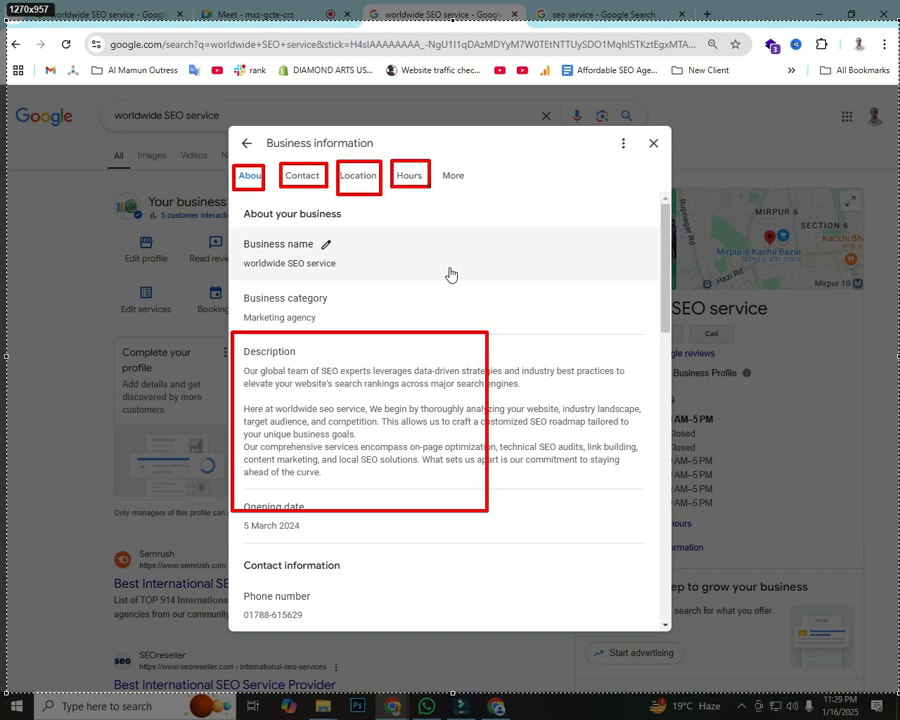
key(ctrl+c)
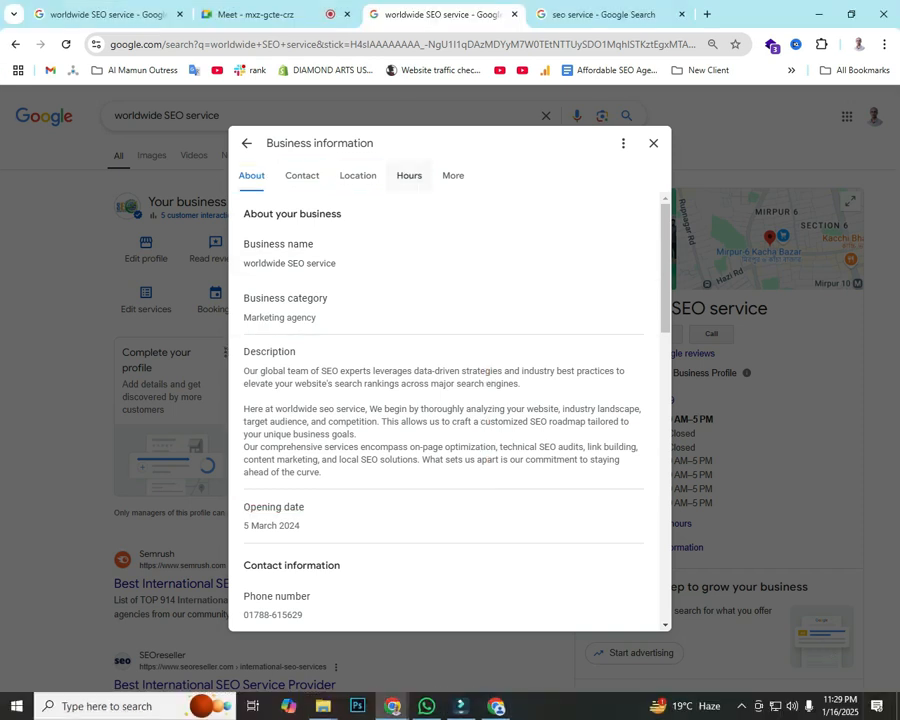
click(409, 175)
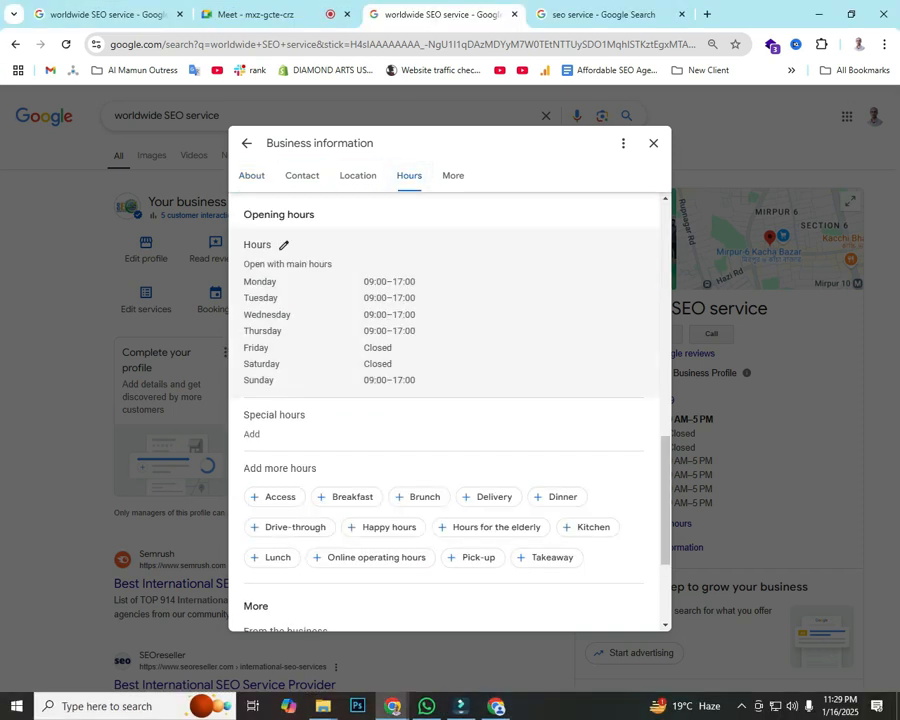
Step: Mark the Hours heading with a red box and several arrows in a screen capture
key(Print)
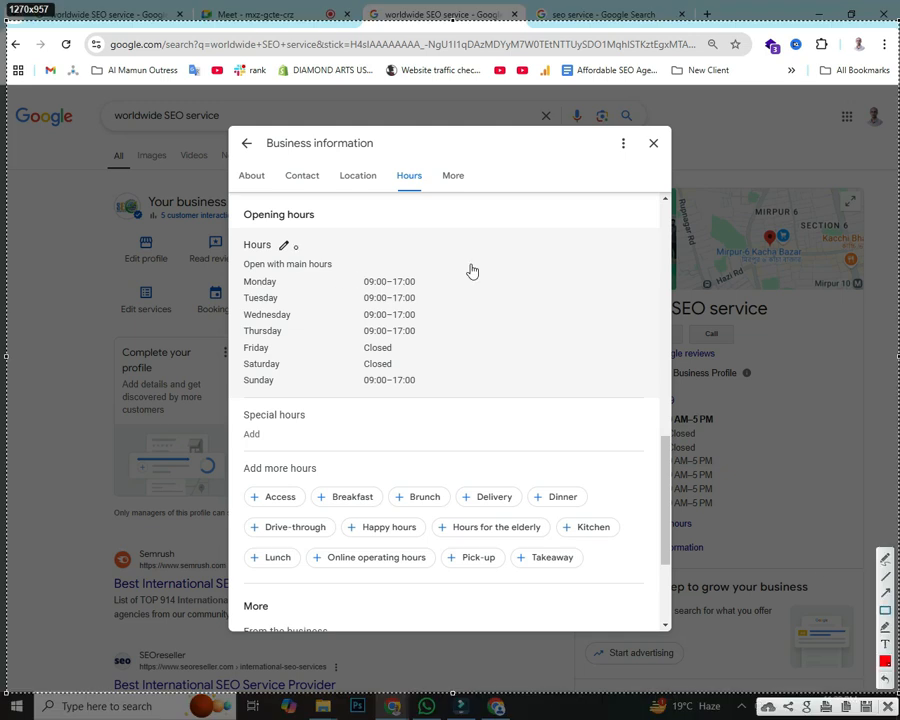
drag(240, 231, 318, 255)
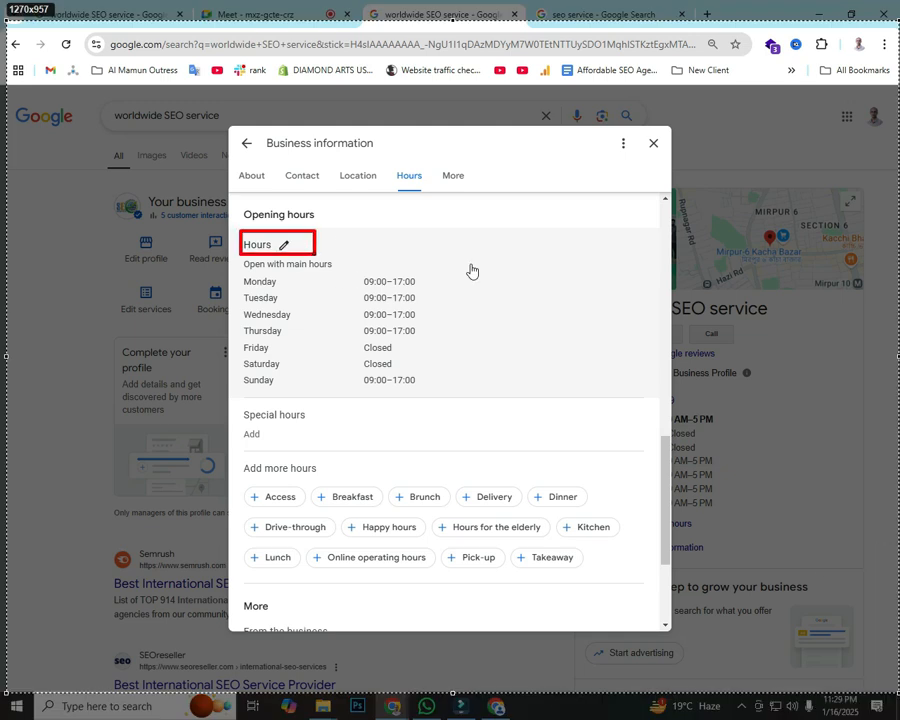
mouse_move(475, 100)
mouse_down()
mouse_move(315, 238)
mouse_move(295, 235)
mouse_up()
drag(67, 313, 271, 255)
drag(472, 259, 291, 249)
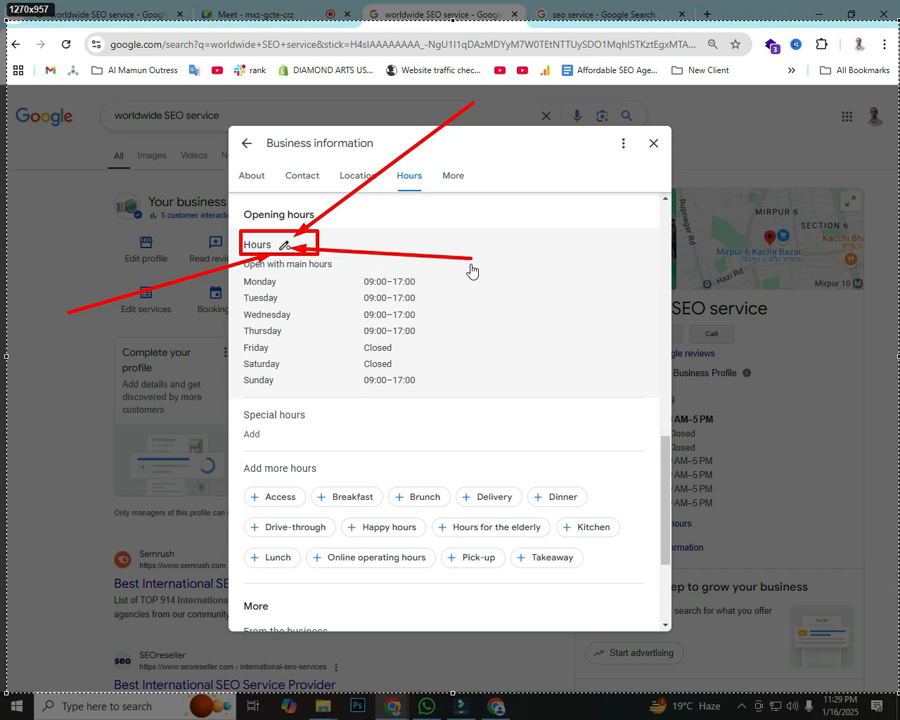
drag(236, 157, 284, 238)
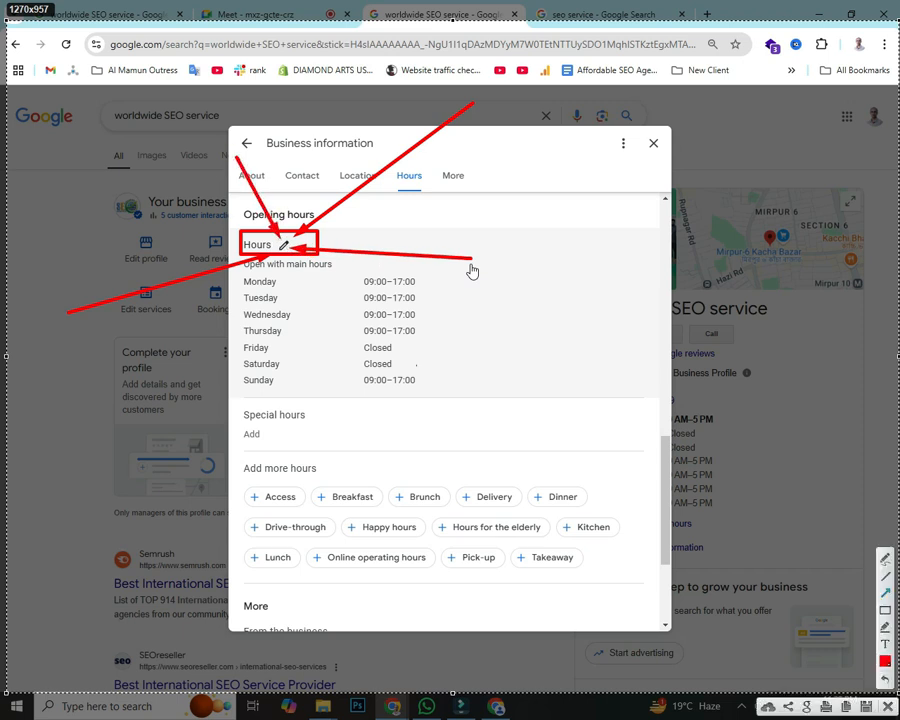
click(888, 707)
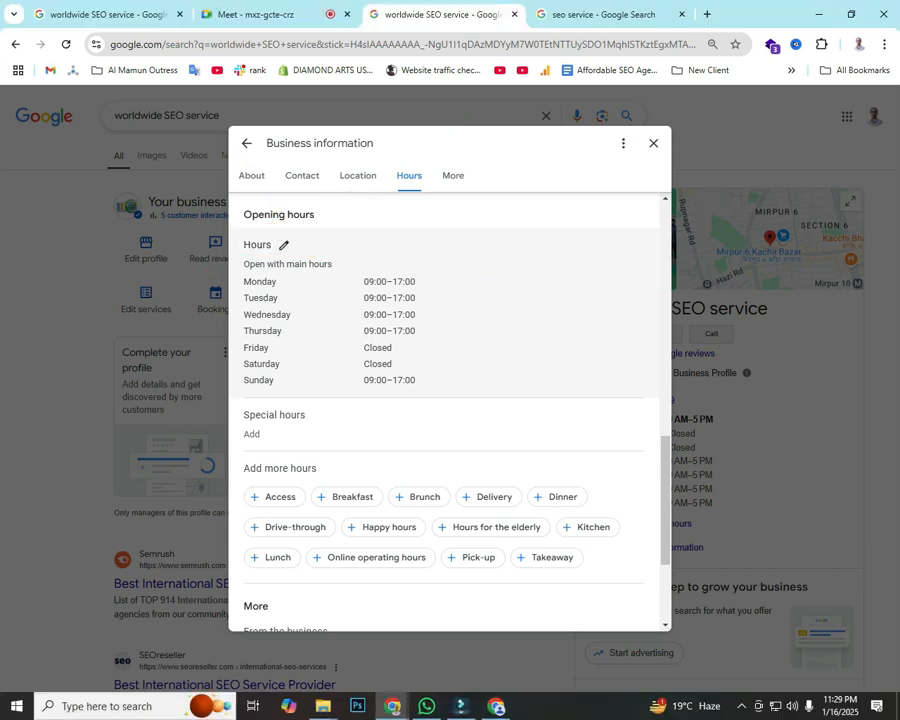
Step: Set Monday's opening hours to 10:00–15:30
click(283, 245)
scroll(440, 410, down, 2)
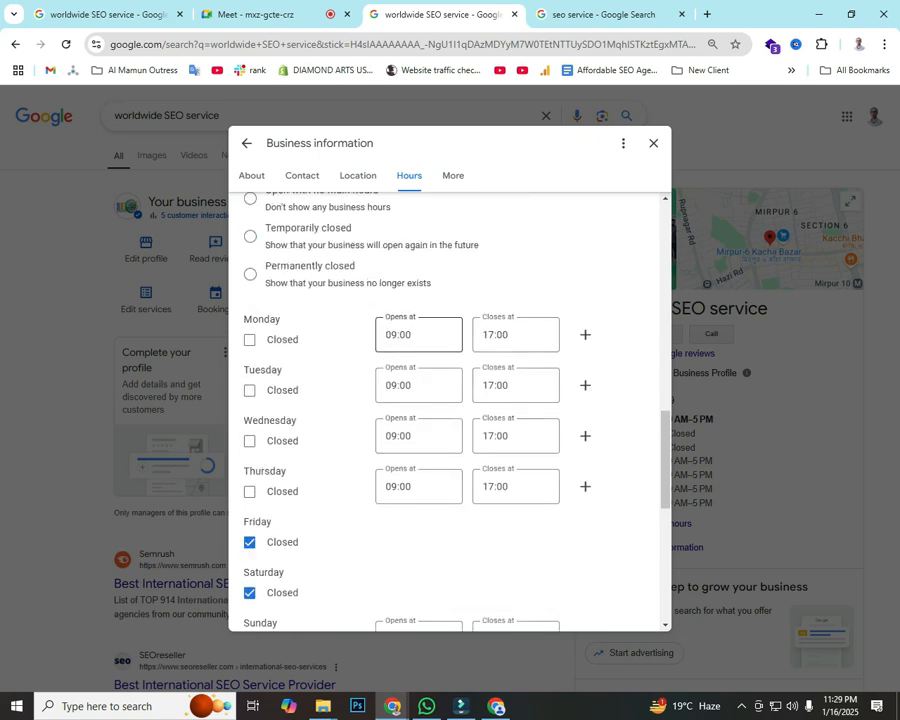
click(418, 334)
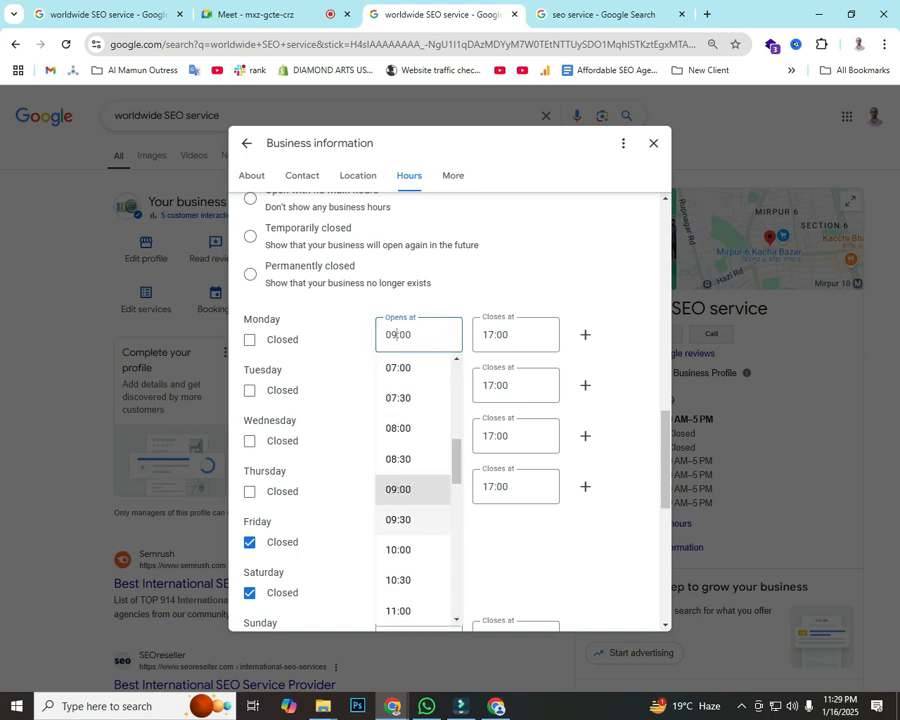
click(398, 549)
click(515, 335)
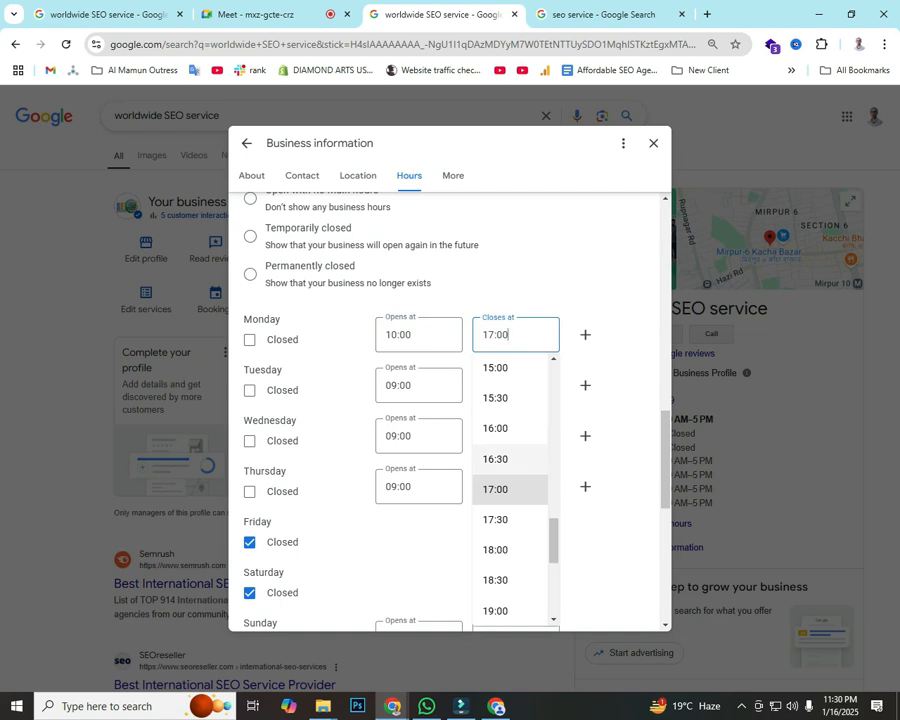
click(495, 398)
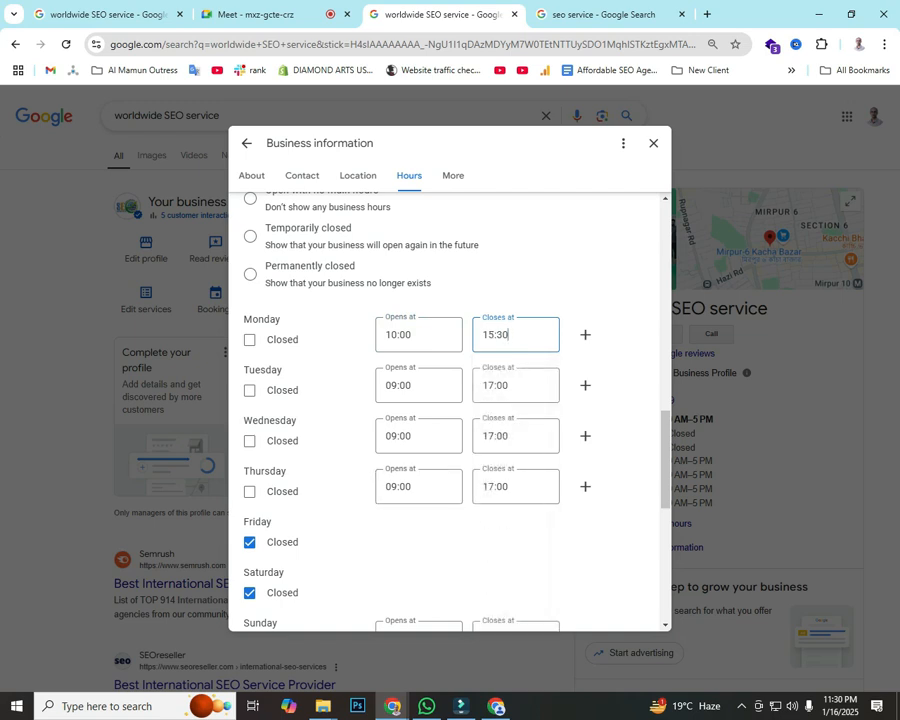
Step: Open Friday from 10:00 to 16:00 and save the new hours
scroll(418, 436, down, 3)
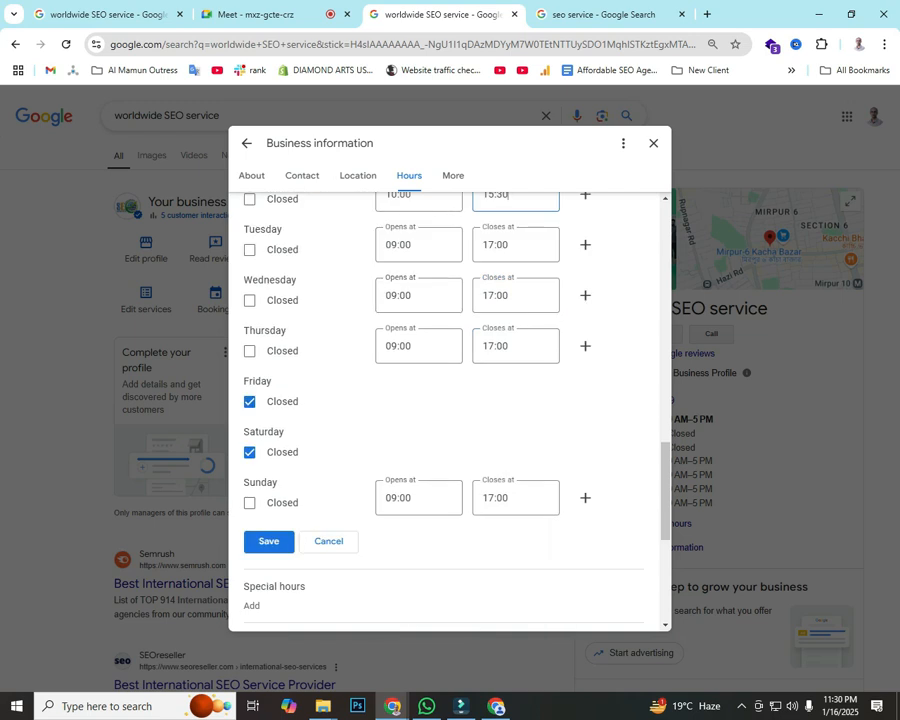
click(249, 401)
key(Tab)
drag(424, 397, 405, 397)
click(402, 346)
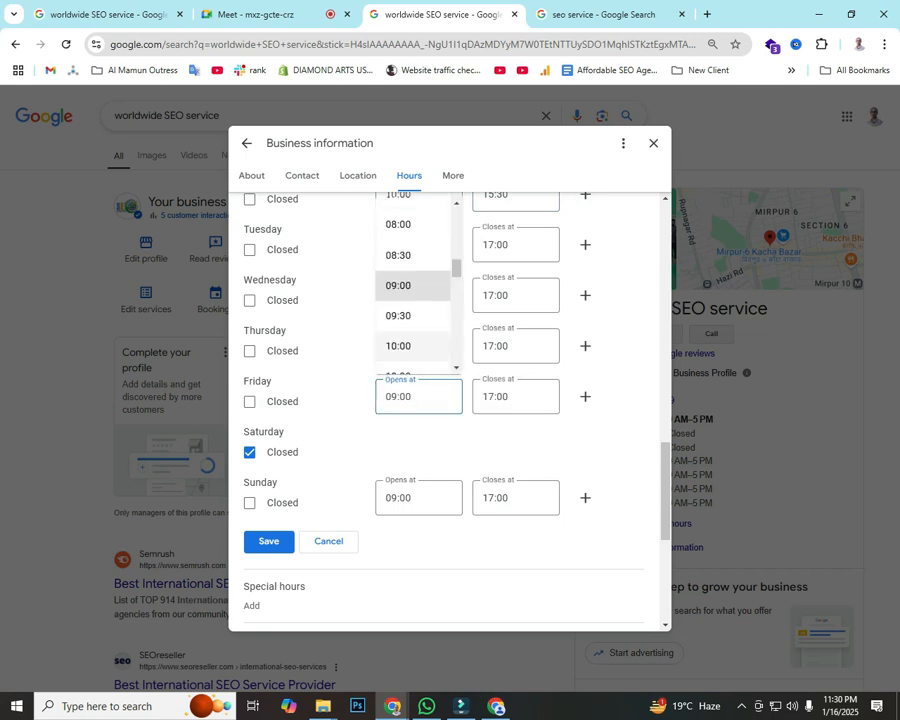
click(516, 397)
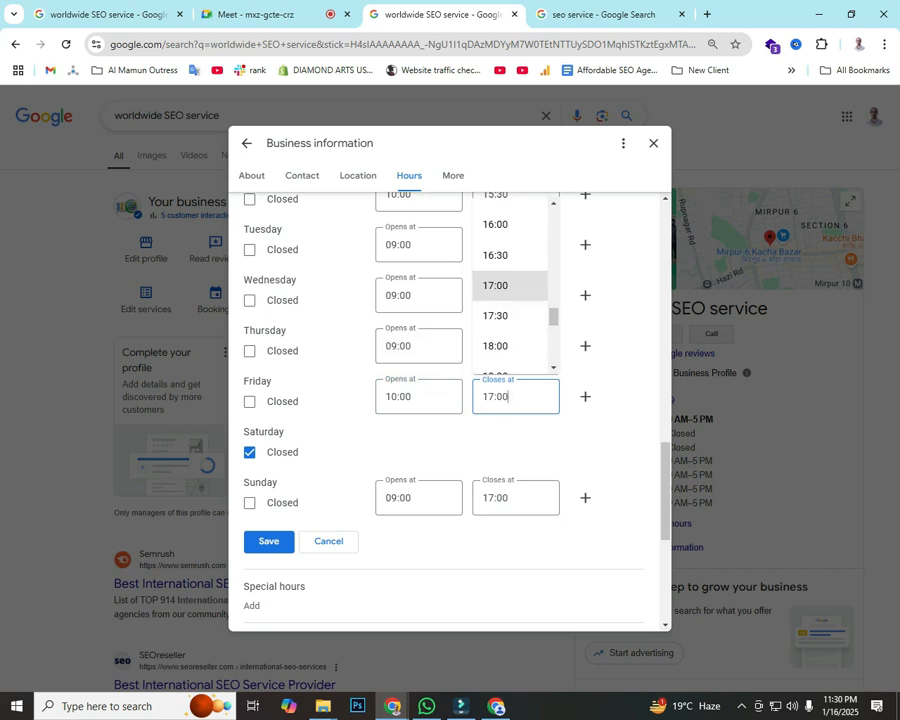
click(496, 225)
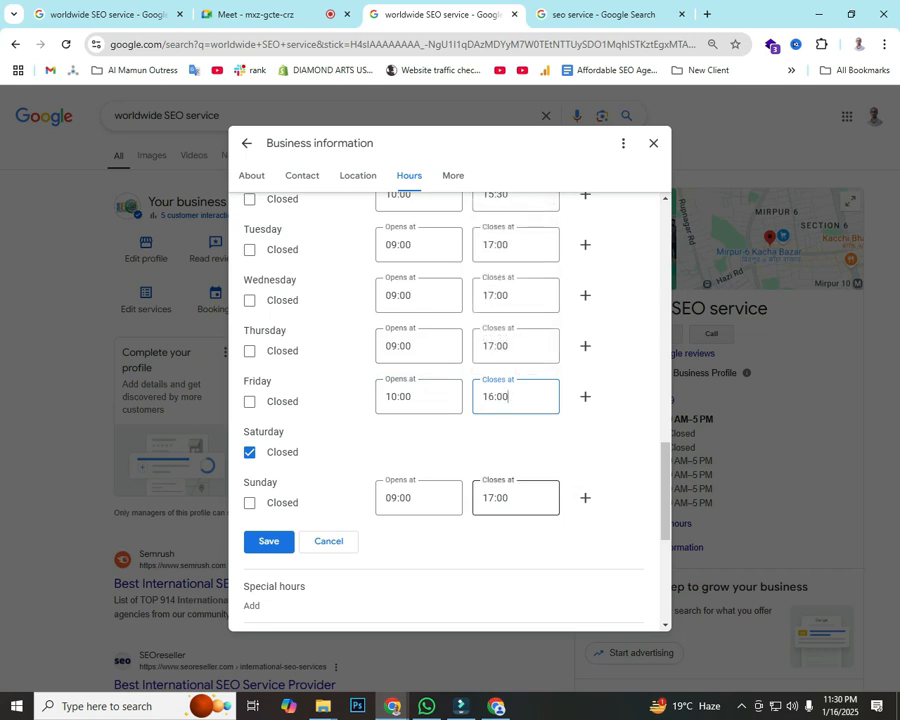
click(268, 541)
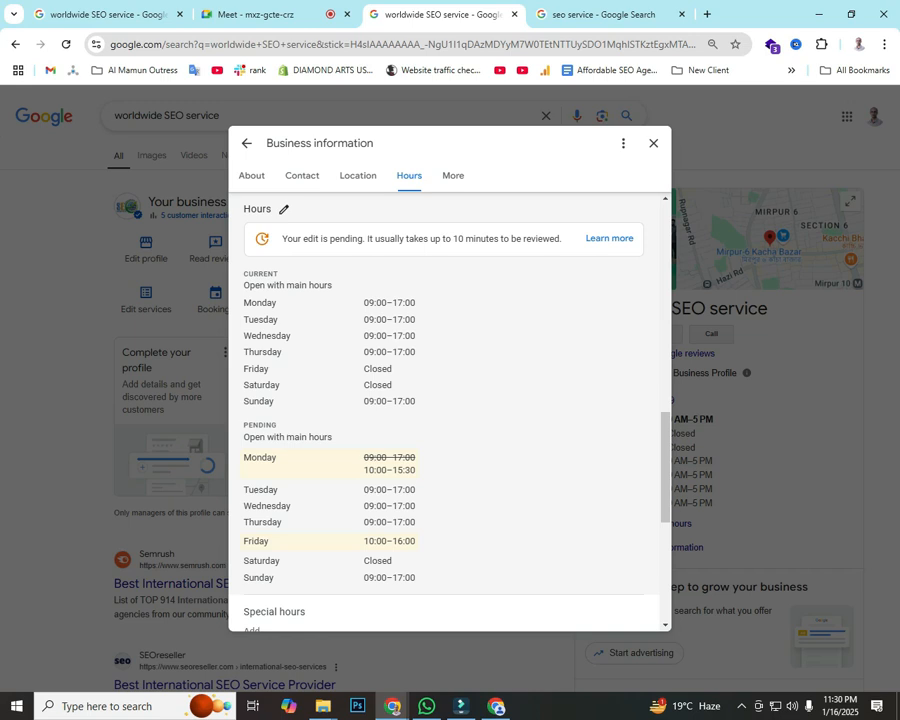
Step: Close Business information and skim the worldwide SEO service results, highlighting the Profiles heading
scroll(450, 410, down, 3)
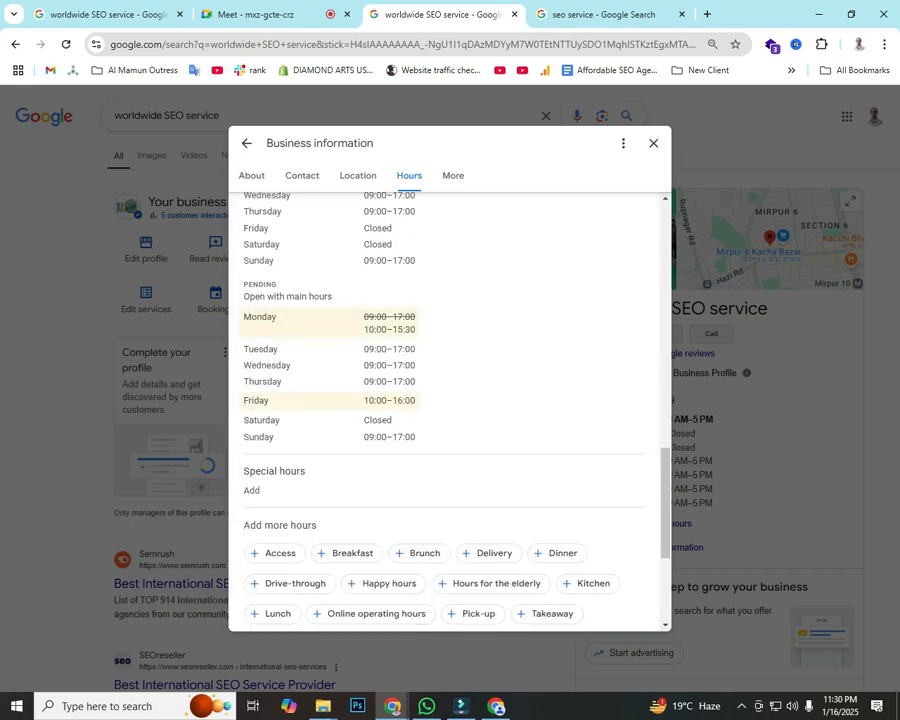
click(653, 143)
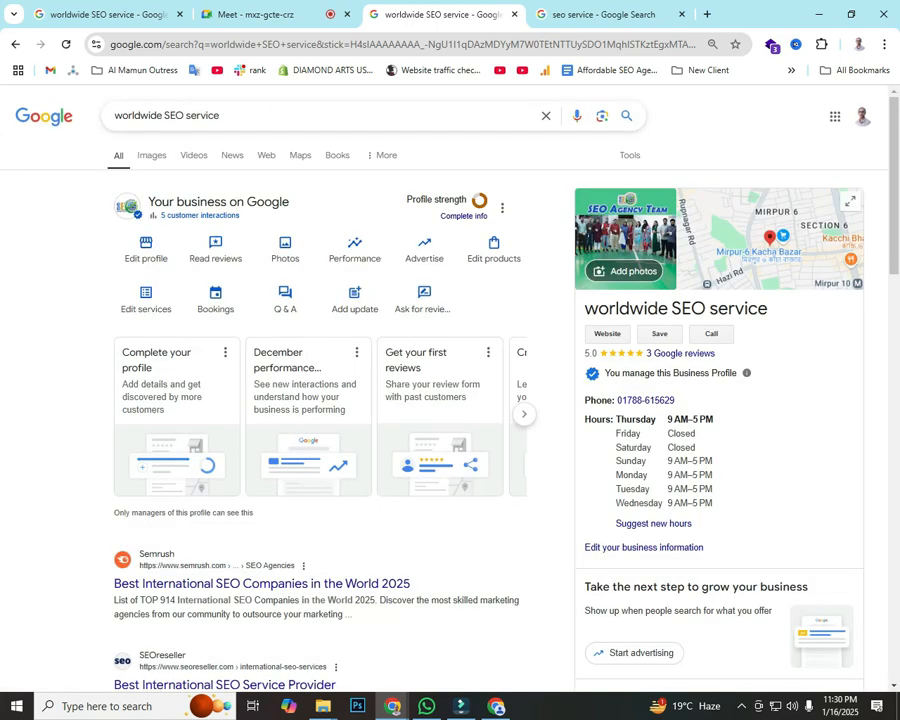
scroll(450, 400, down, 10)
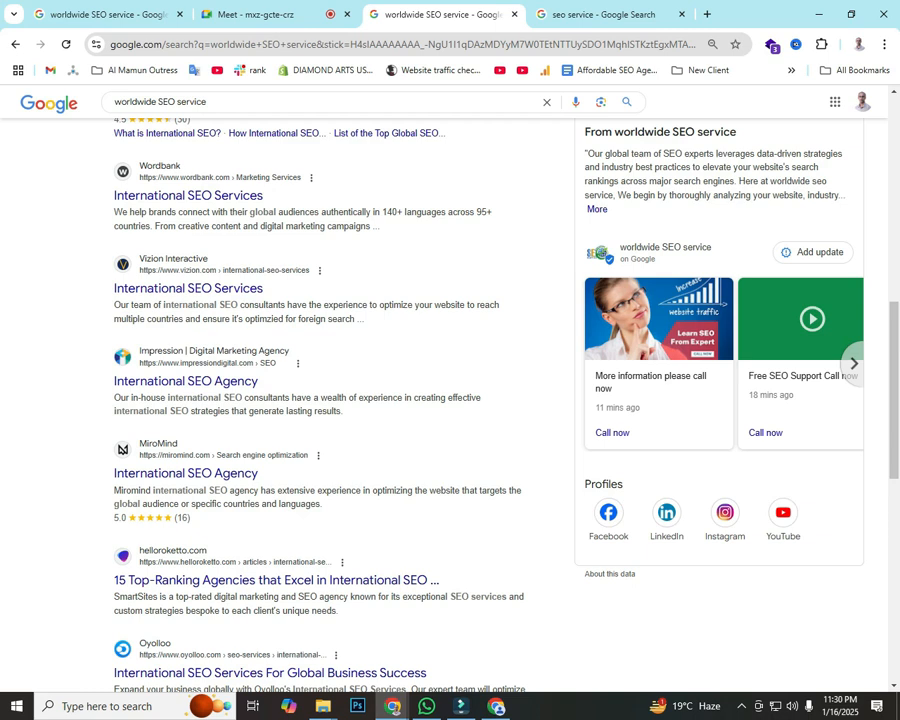
drag(585, 484, 624, 485)
click(640, 485)
scroll(450, 400, up, 10)
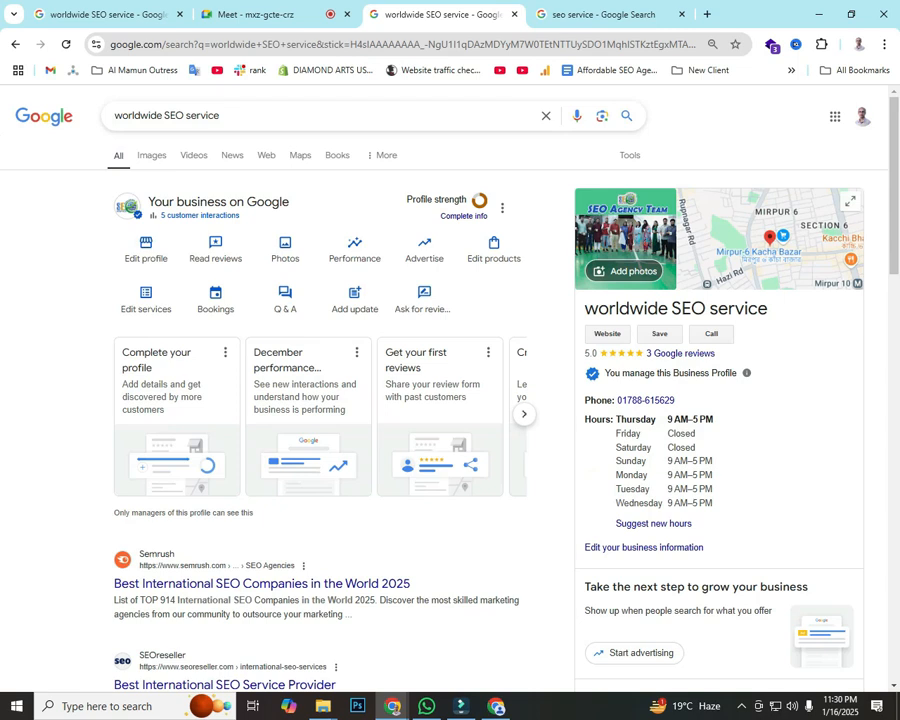
Step: Open the profile's contact details and mark Social profiles with a Lightshot box and arrow
click(146, 250)
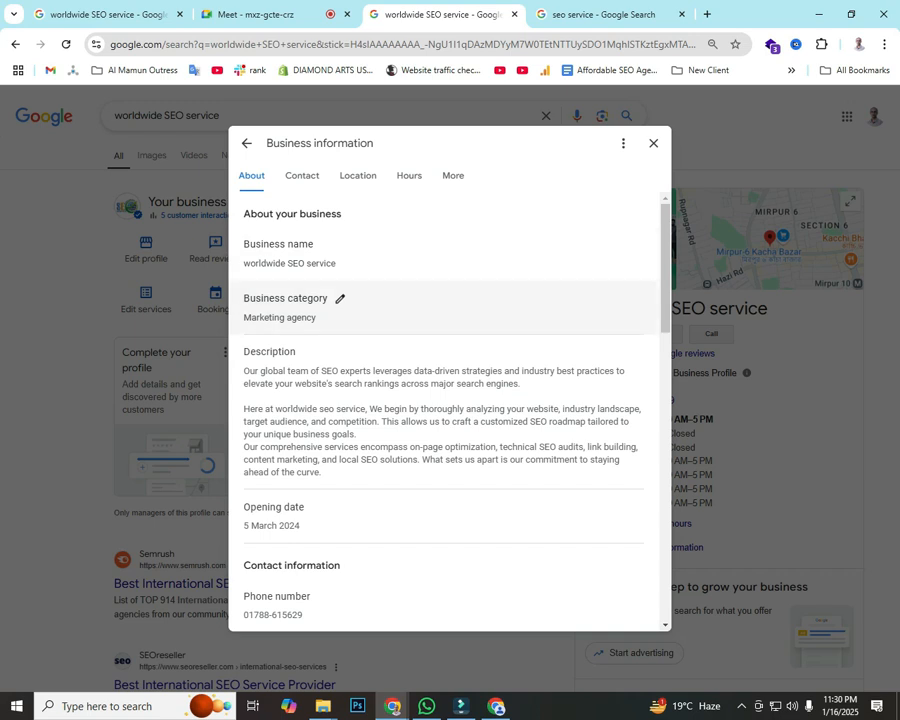
scroll(440, 310, down, 5)
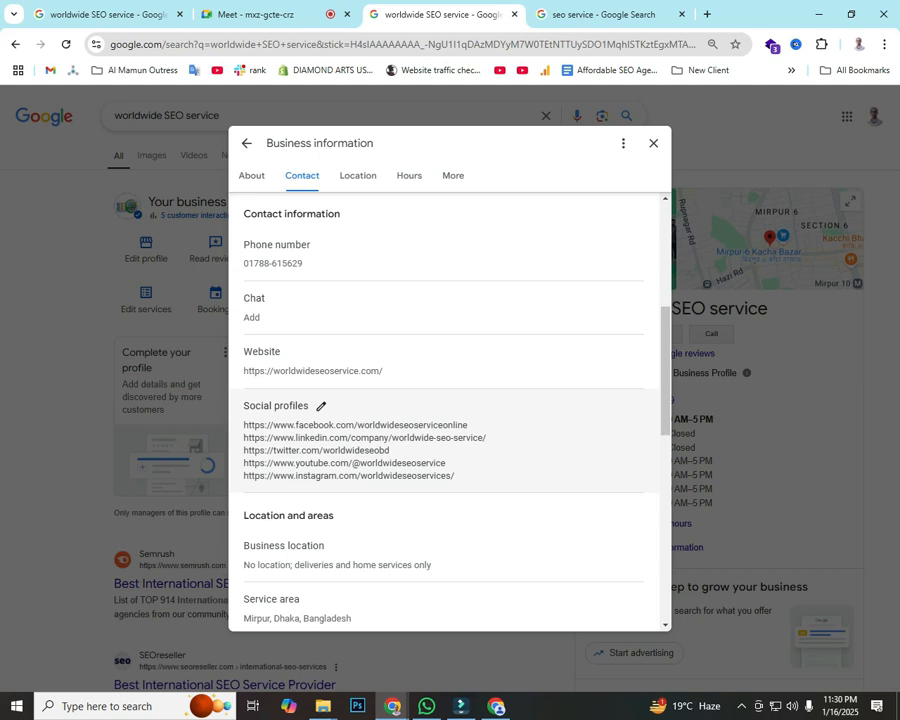
key(Print)
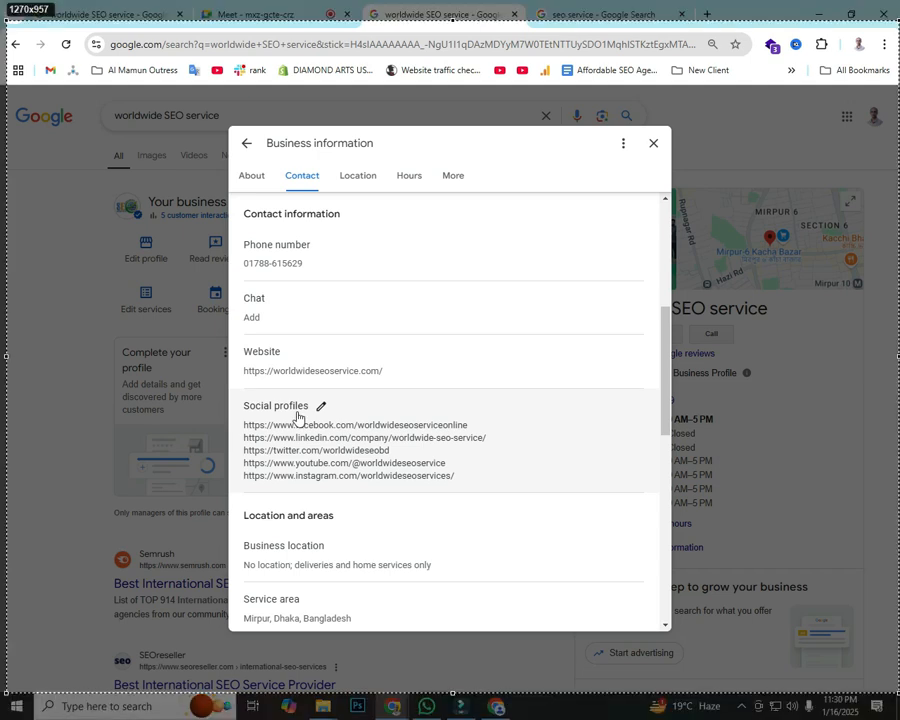
mouse_move(237, 393)
mouse_down()
mouse_move(305, 415)
mouse_move(354, 415)
mouse_up()
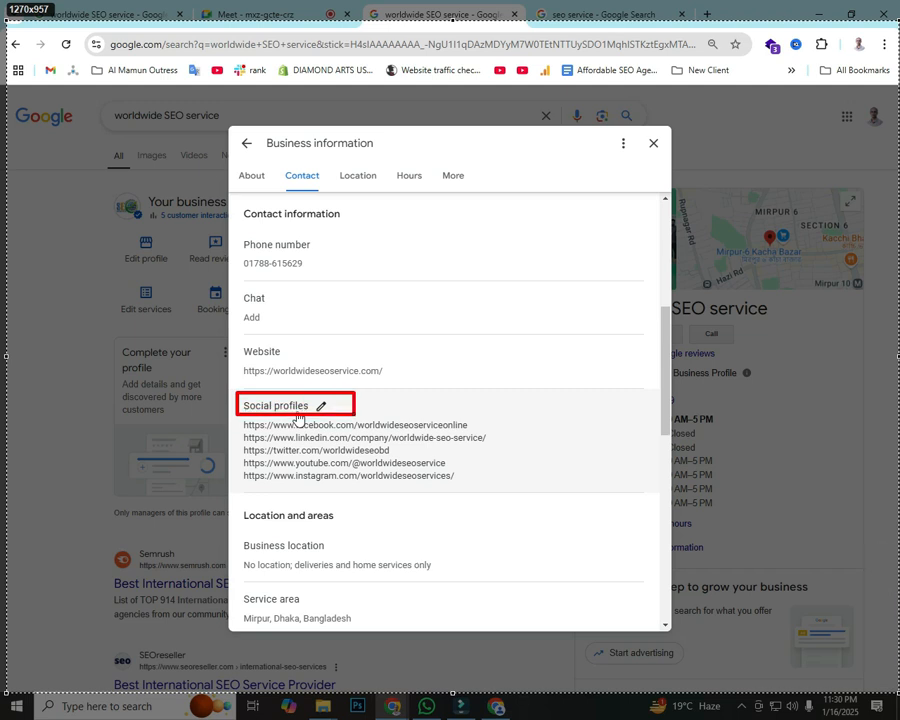
drag(513, 236, 331, 404)
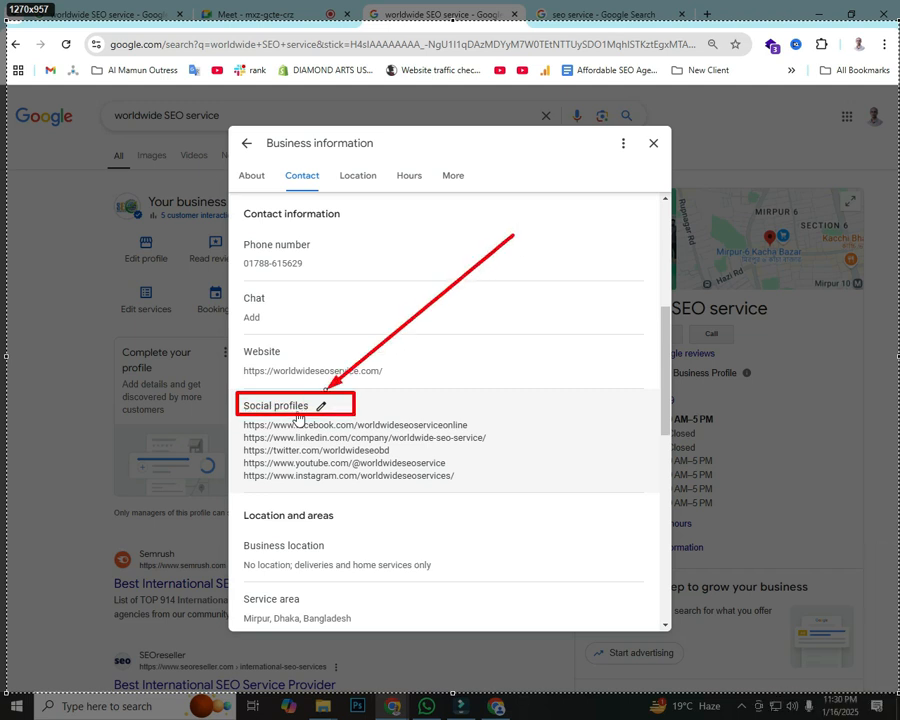
click(888, 706)
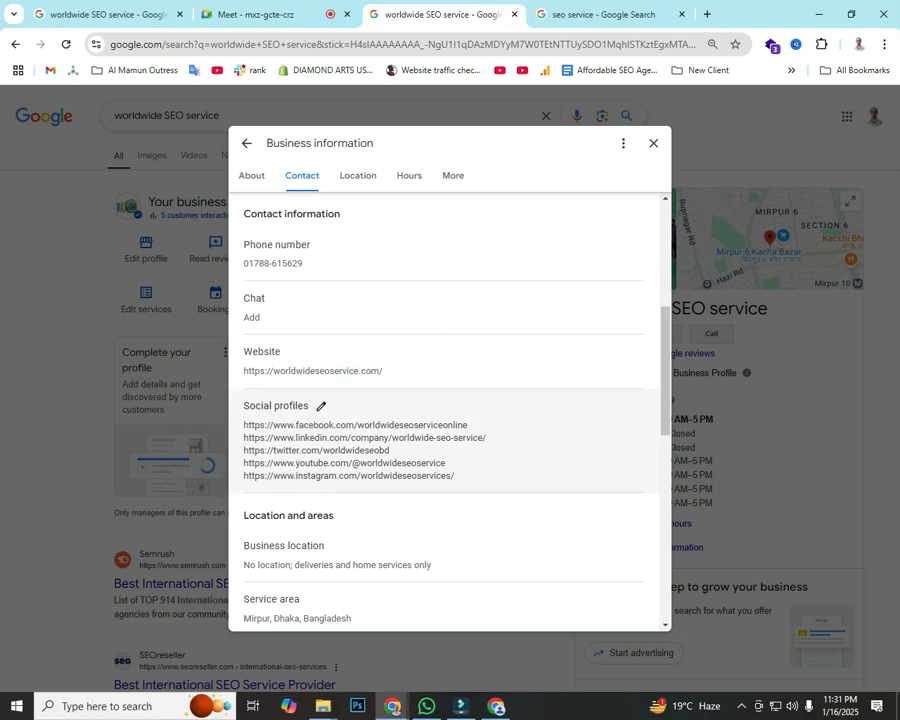
Step: Check the Twitter, YouTube, Facebook, Instagram and LinkedIn profile URLs, then save them
click(321, 406)
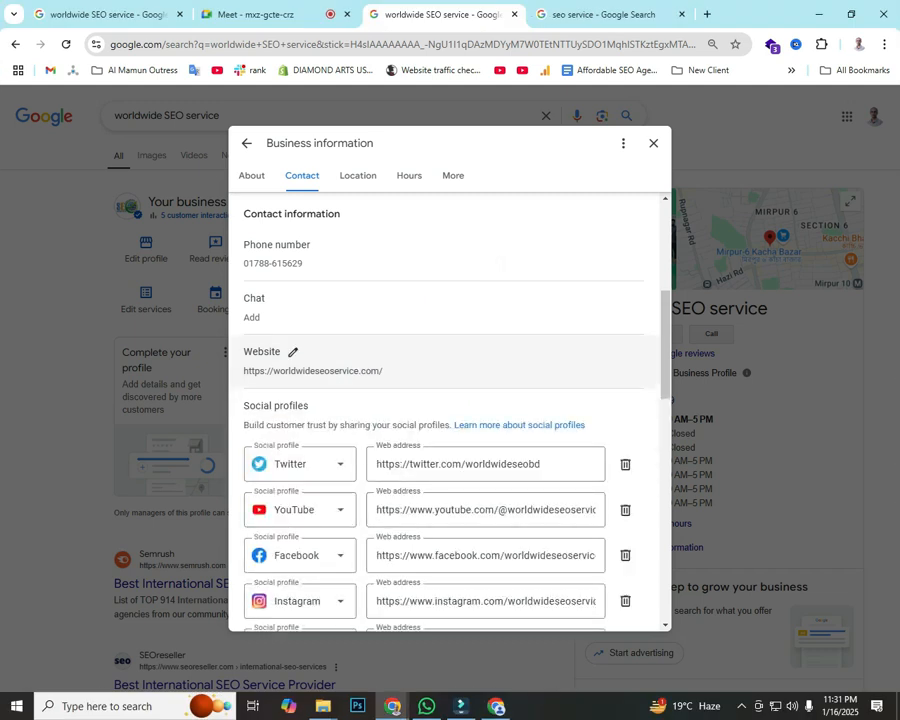
scroll(300, 350, down, 2)
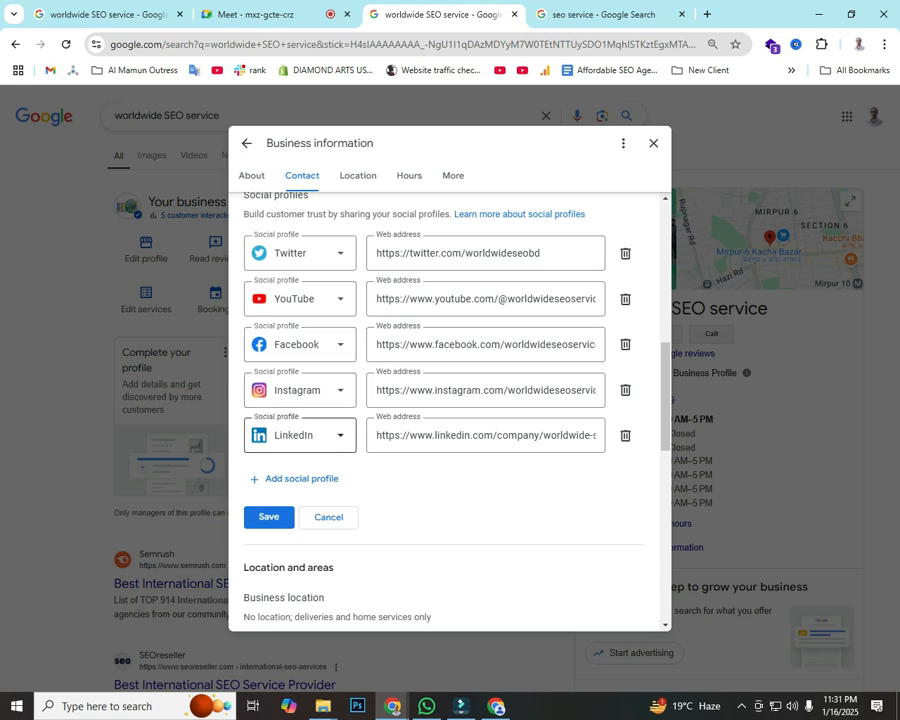
drag(540, 253, 376, 253)
drag(486, 298, 416, 298)
drag(478, 344, 398, 344)
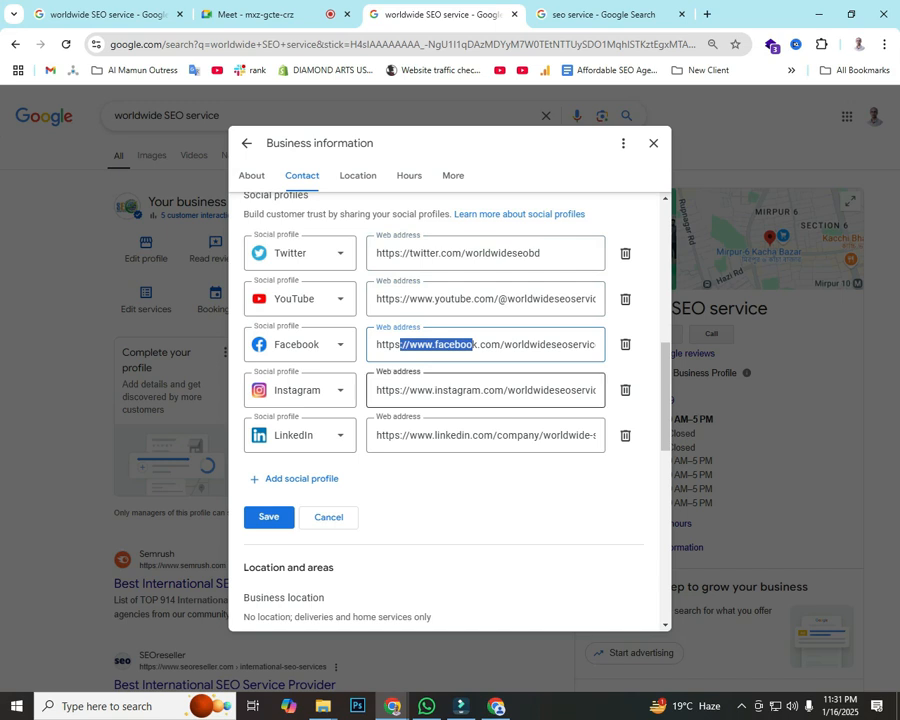
drag(434, 390, 464, 390)
drag(377, 435, 502, 435)
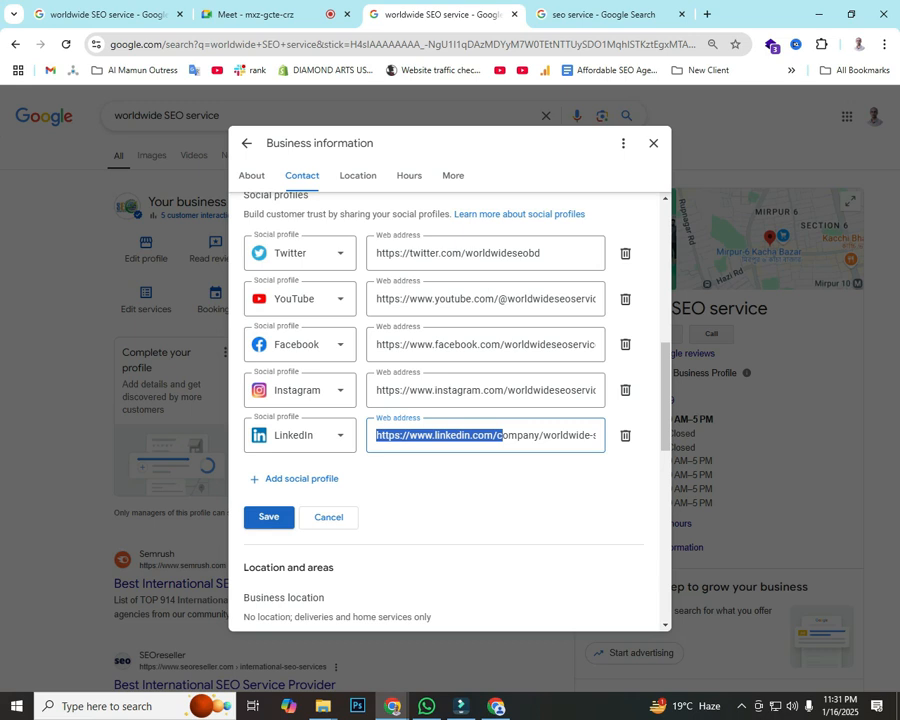
key(Return)
scroll(450, 410, down, 10)
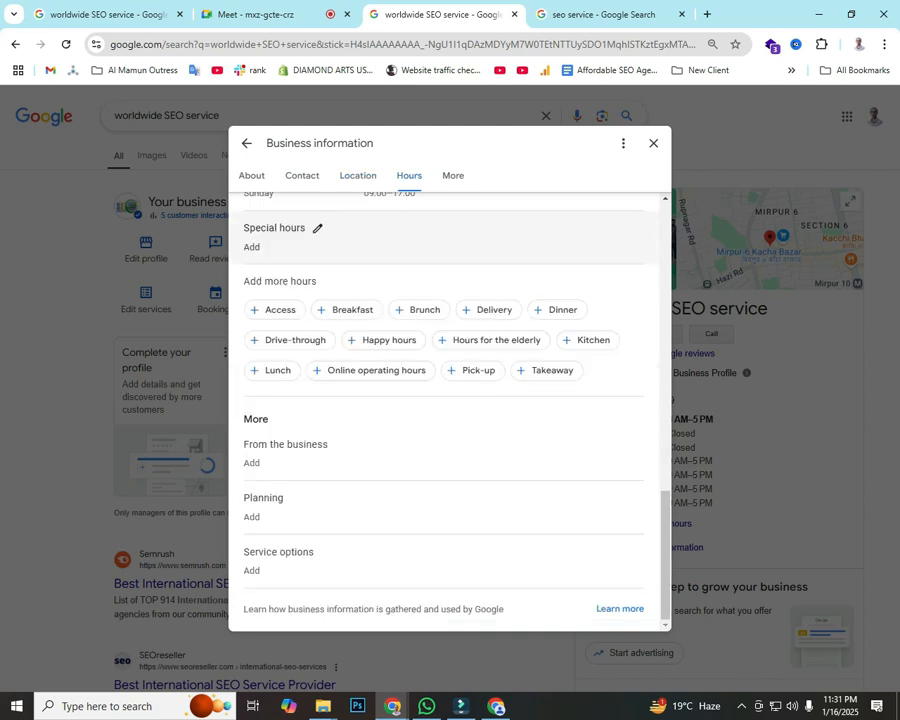
Step: Open the Business location settings from the Business information editor
scroll(450, 450, up, 15)
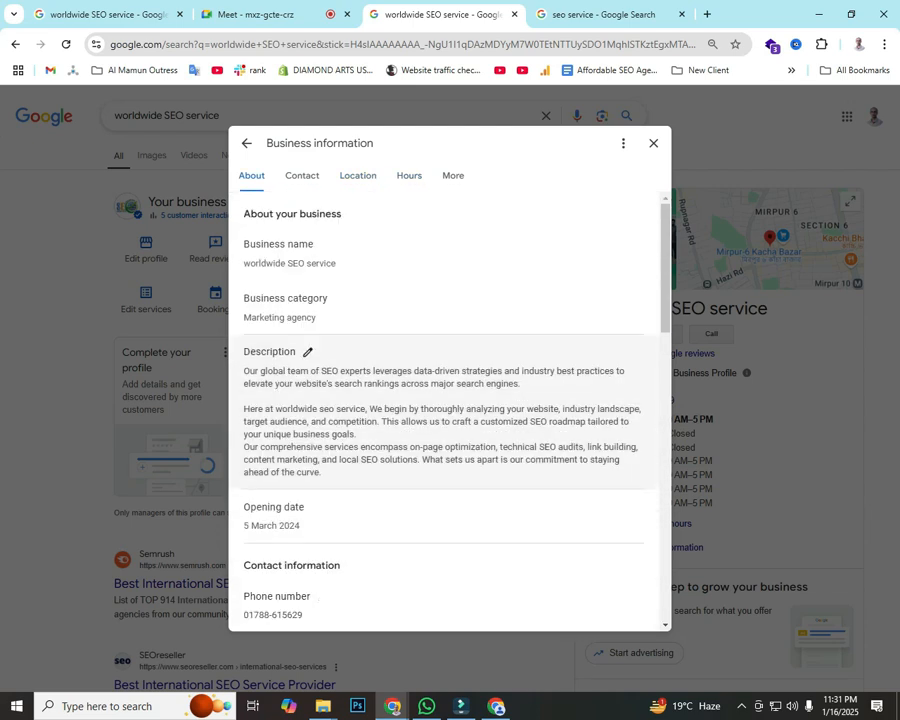
scroll(440, 320, down, 4)
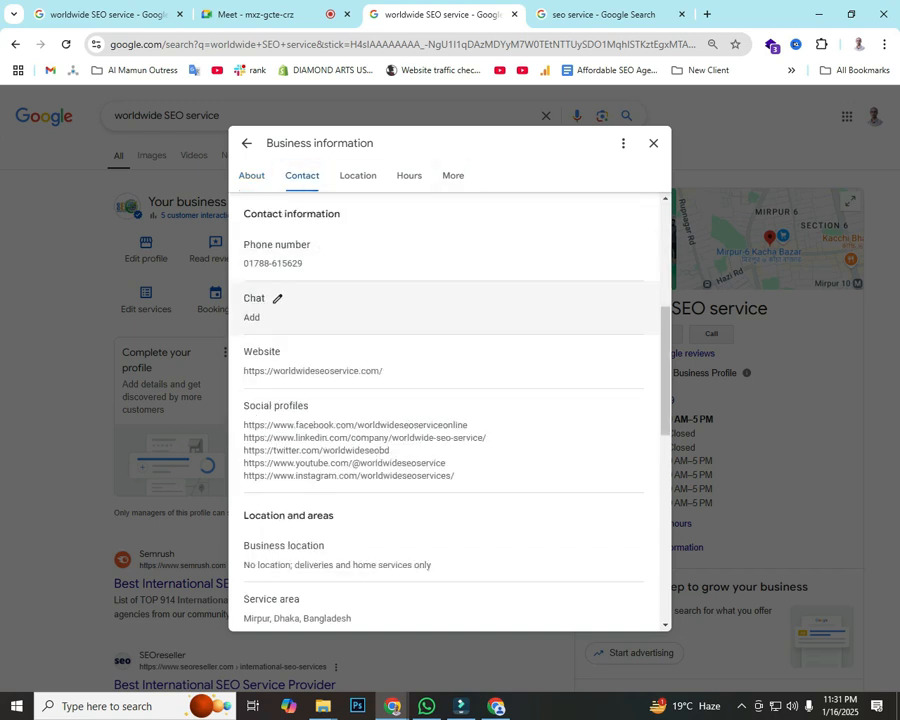
scroll(440, 300, down, 1)
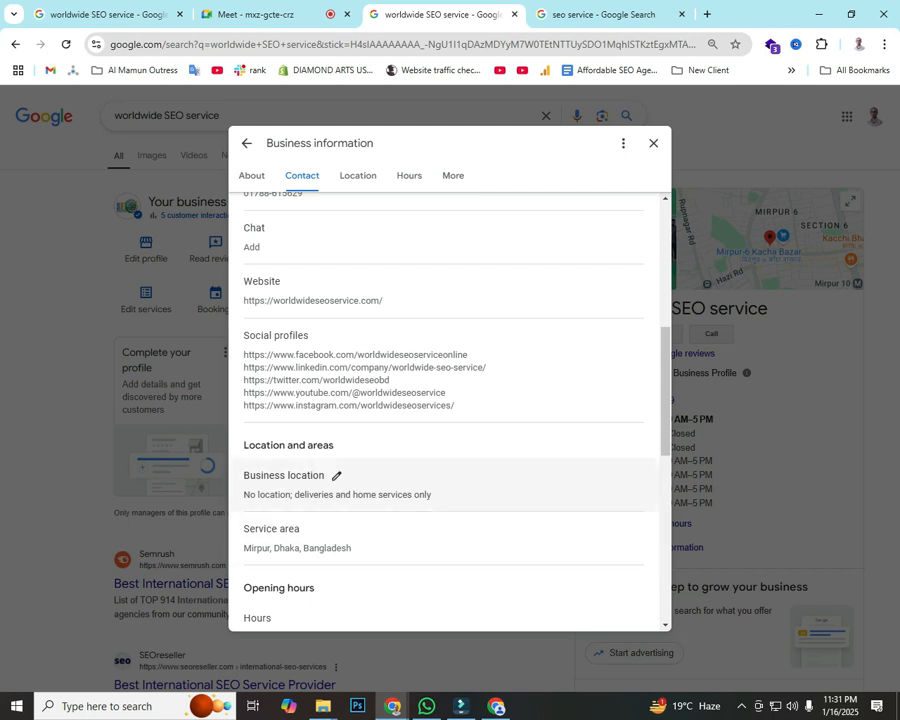
click(336, 476)
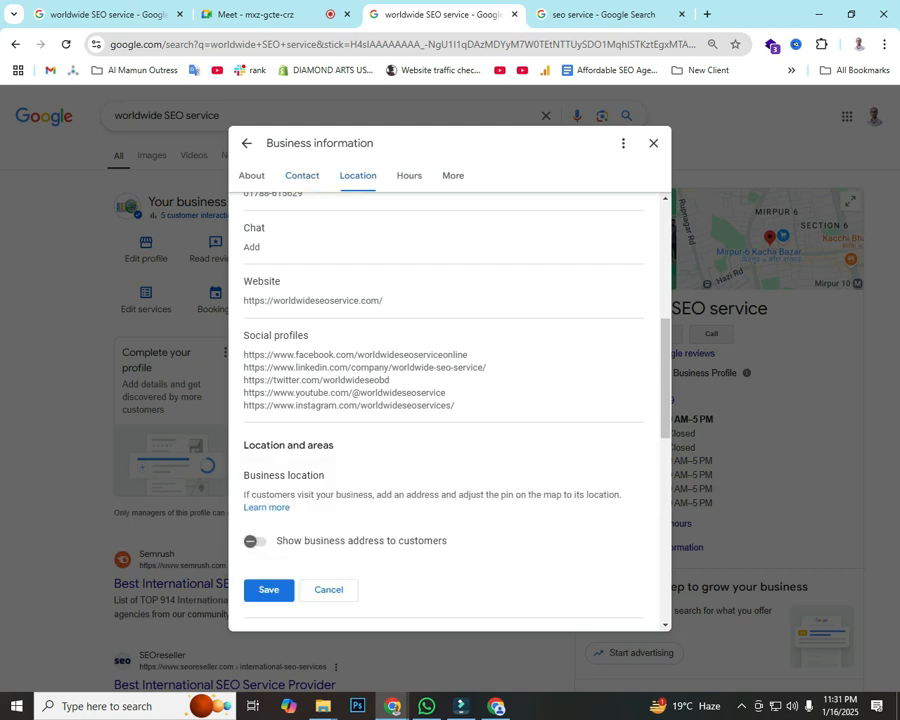
scroll(450, 410, down, 2)
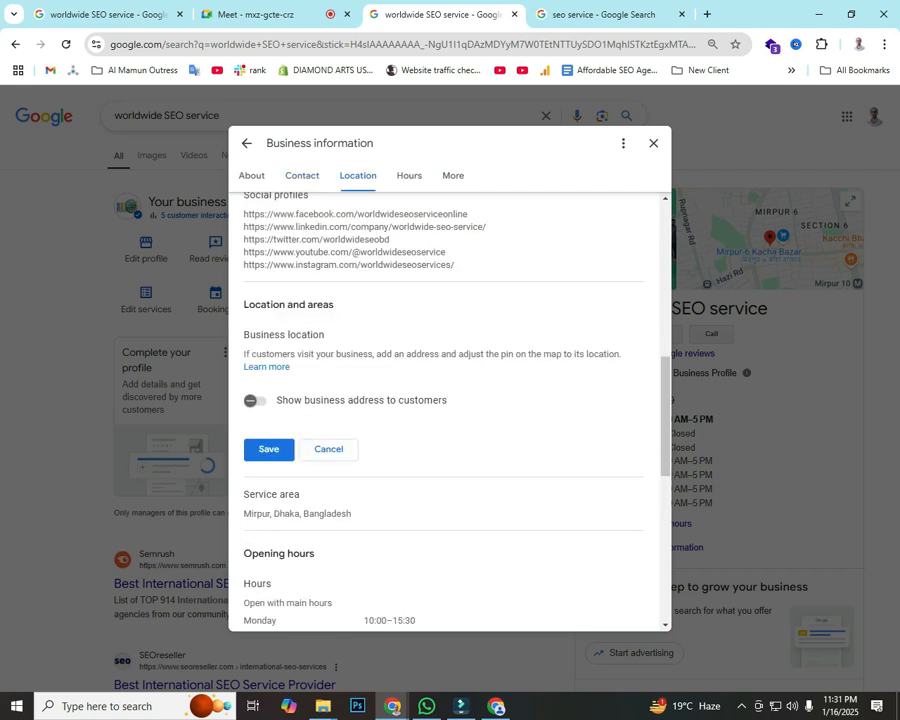
Step: Open the service area editor showing Mirpur, Dhaka, Bangladesh and the suggested areas
click(311, 494)
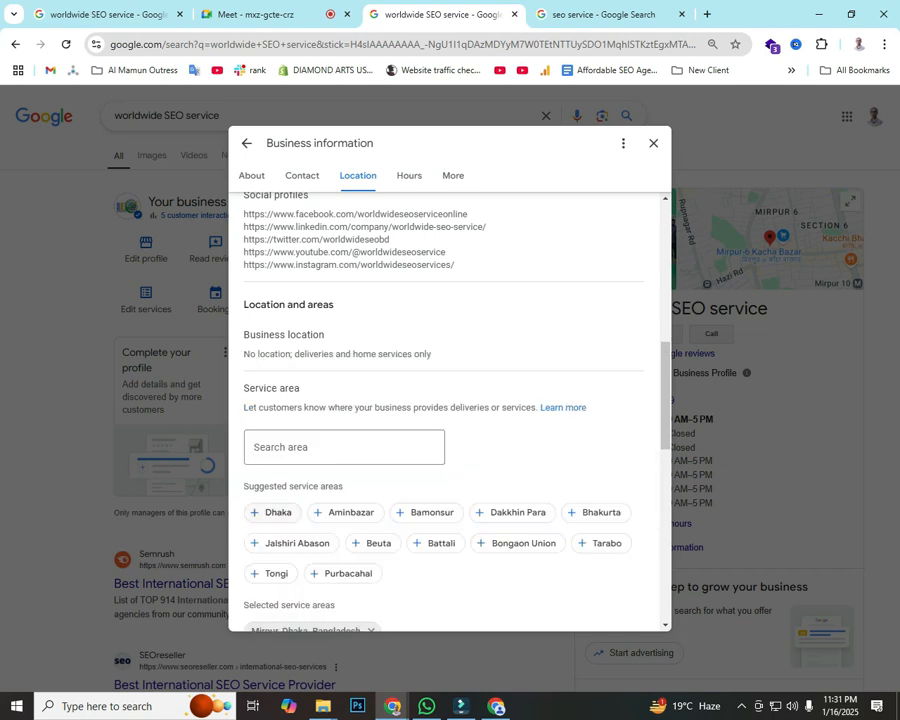
scroll(450, 410, down, 1)
scroll(450, 410, down, 2)
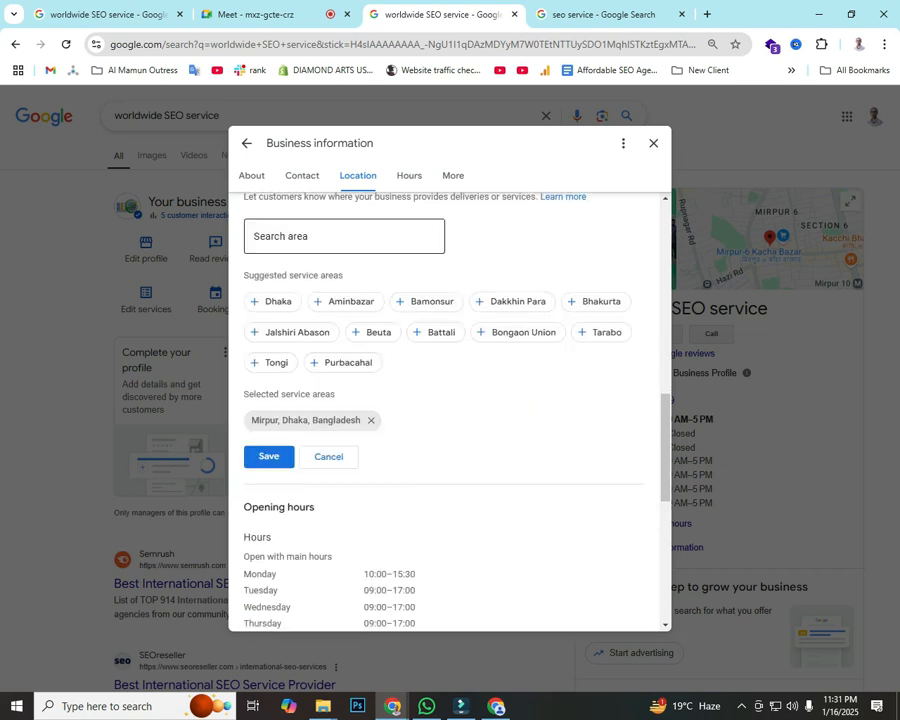
scroll(450, 410, down, 3)
scroll(450, 410, down, 3)
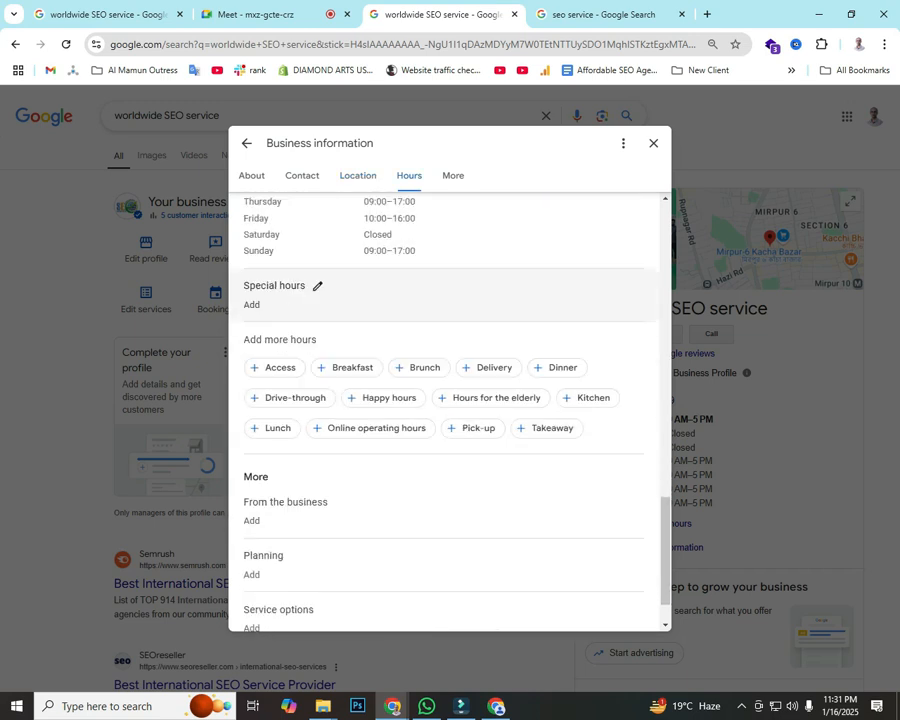
scroll(450, 410, up, 3)
scroll(450, 410, up, 10)
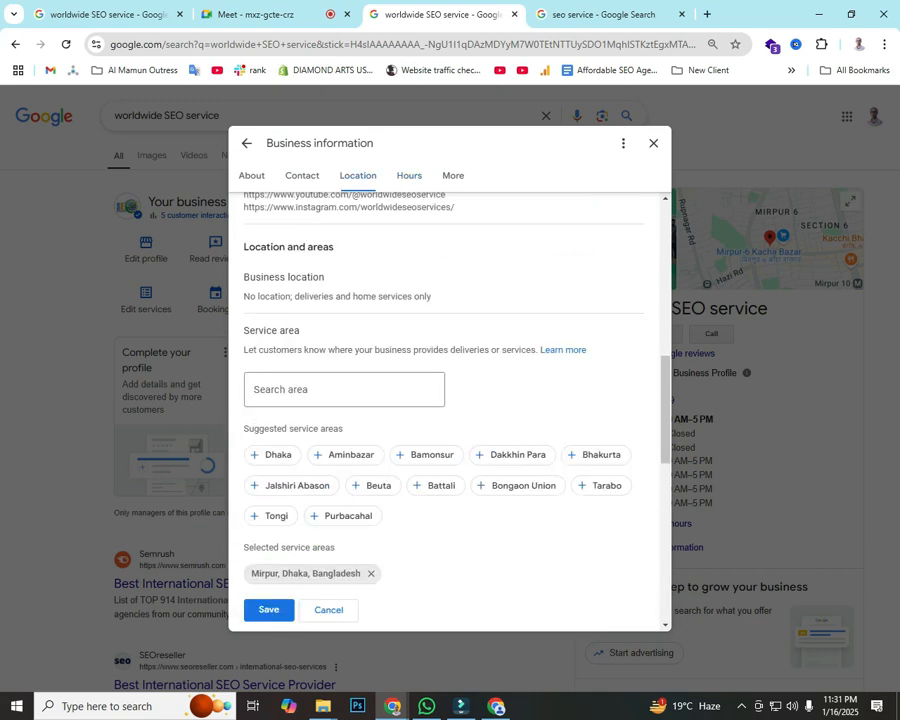
scroll(450, 410, up, 2)
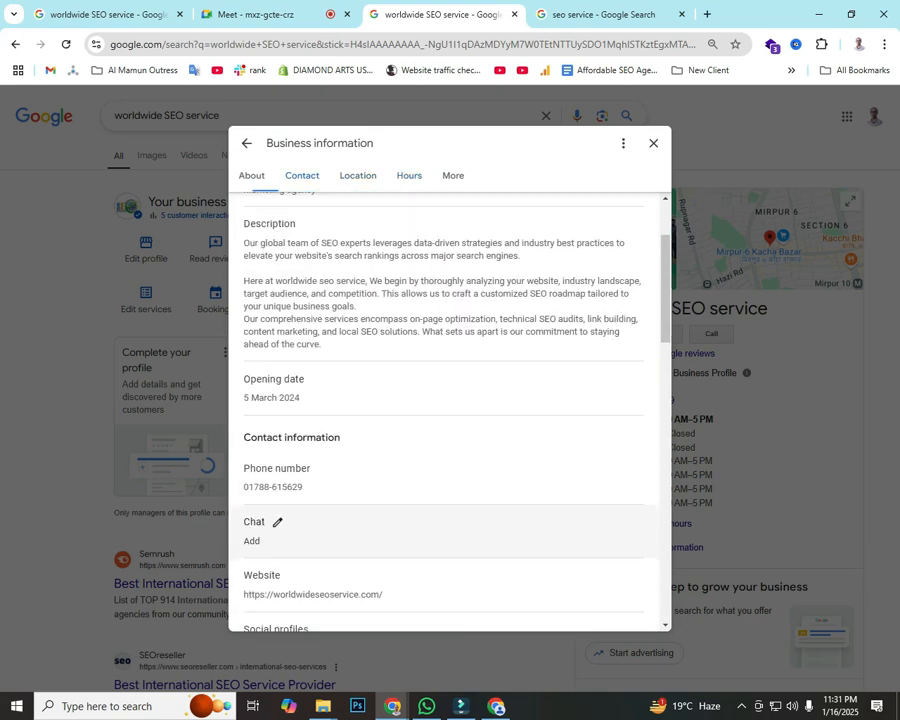
scroll(450, 410, down, 2)
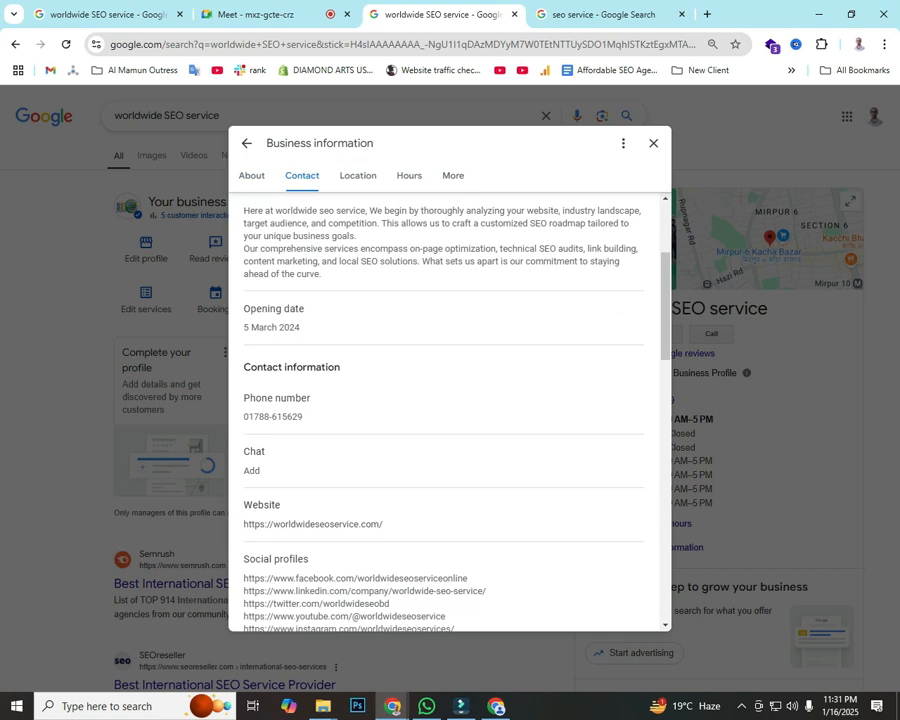
Step: Paste 'Westminster, London' into the area search, then cancel the change
click(358, 176)
click(344, 357)
text(Westminster, London)
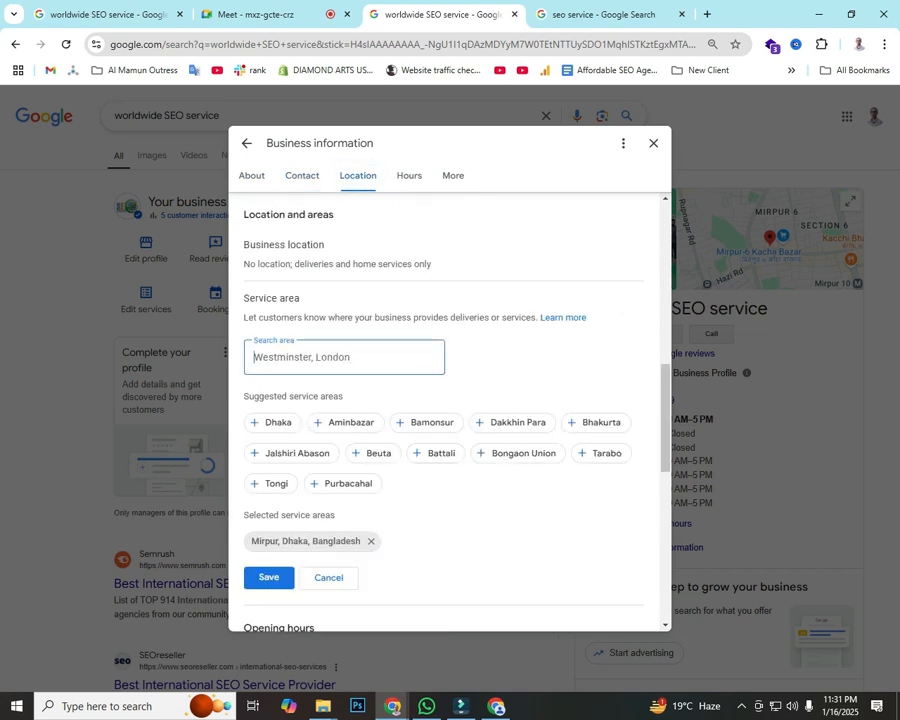
click(329, 578)
Step: Reopen the service area, view the More section, and close Business information
scroll(340, 510, up, 2)
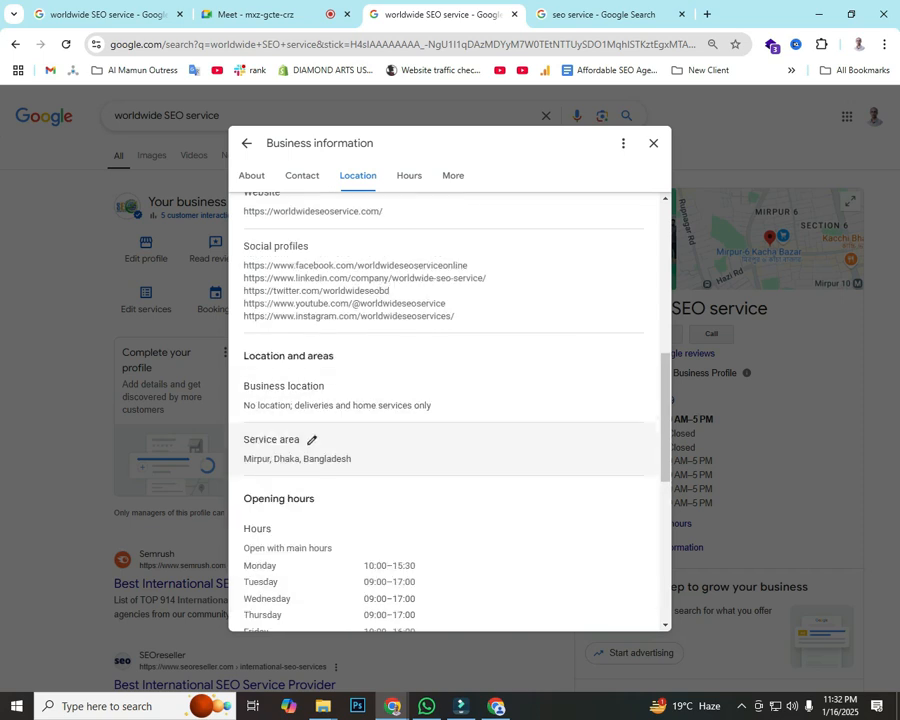
scroll(300, 365, up, 2)
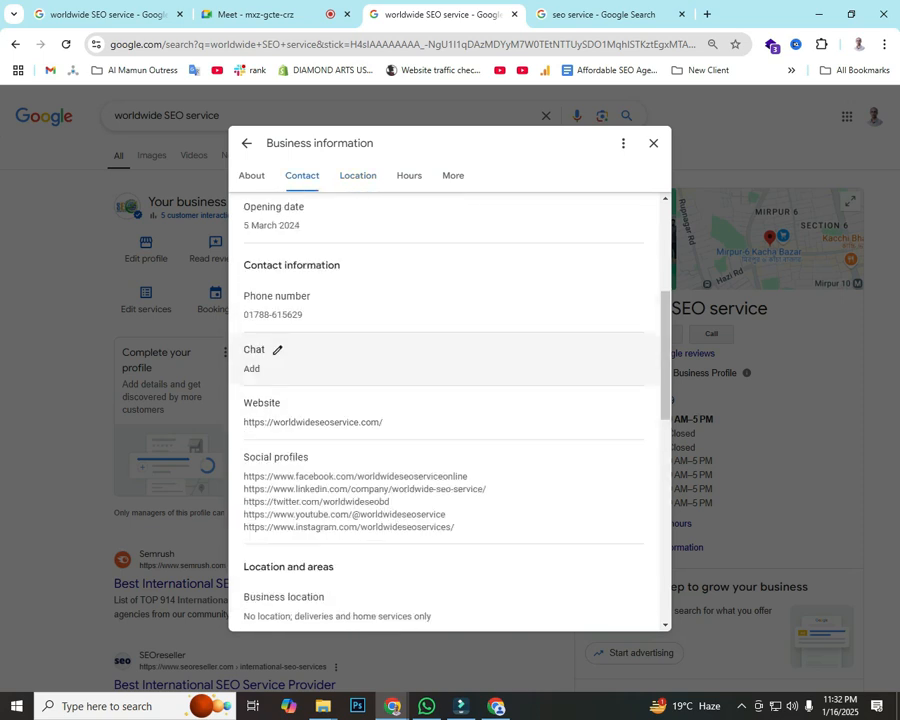
scroll(300, 370, down, 3)
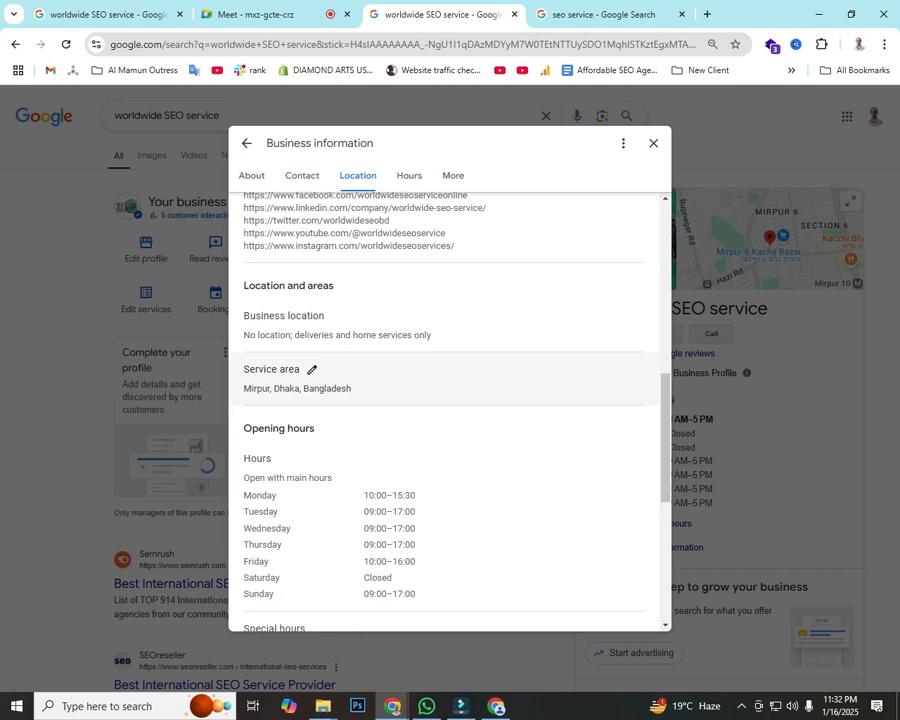
click(311, 370)
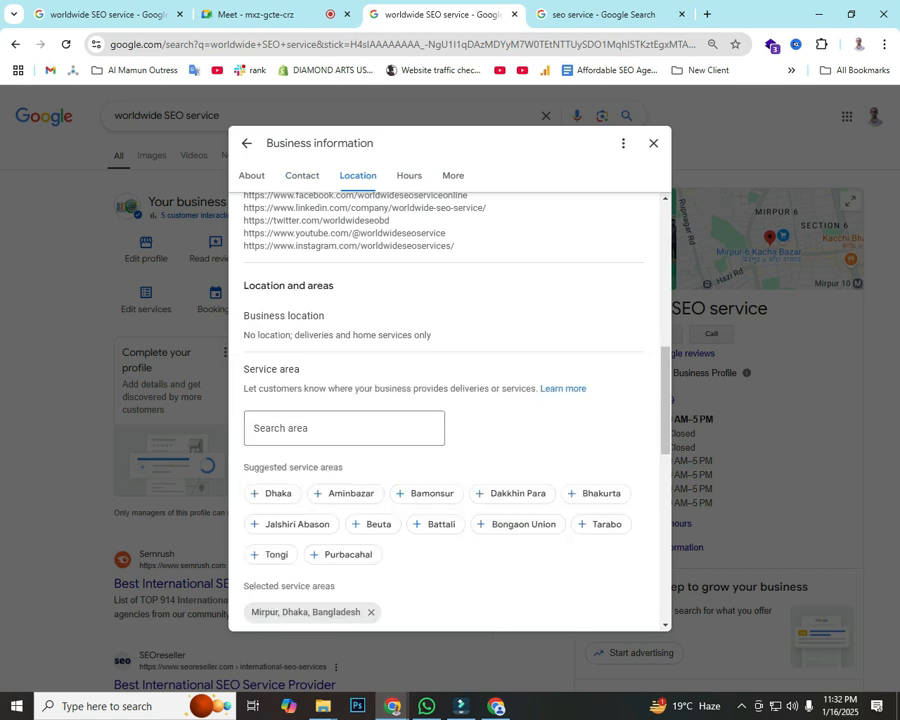
scroll(450, 410, down, 2)
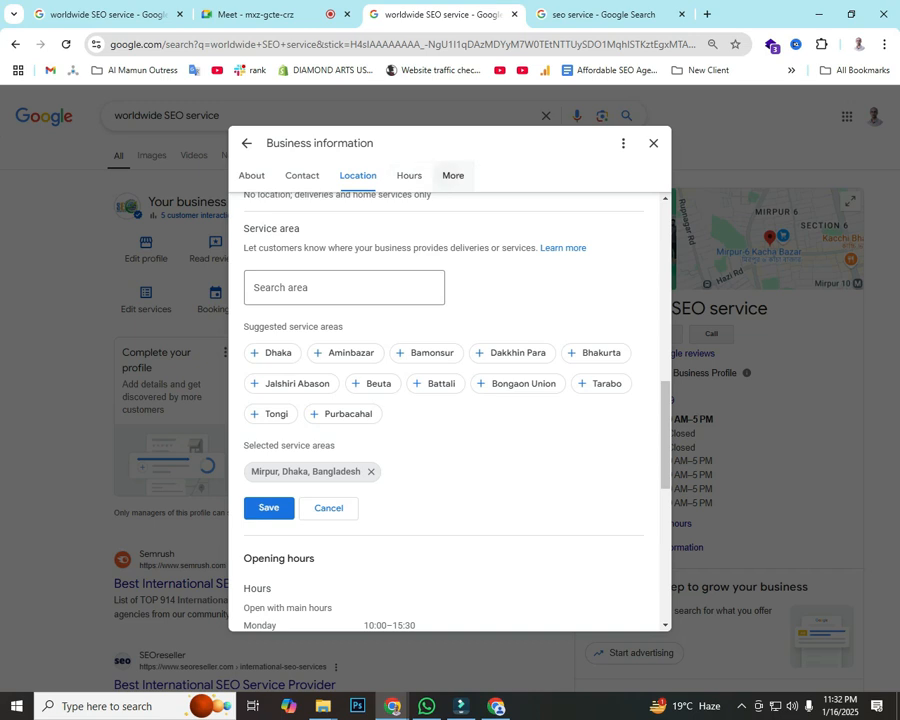
click(453, 175)
scroll(311, 444, up, 5)
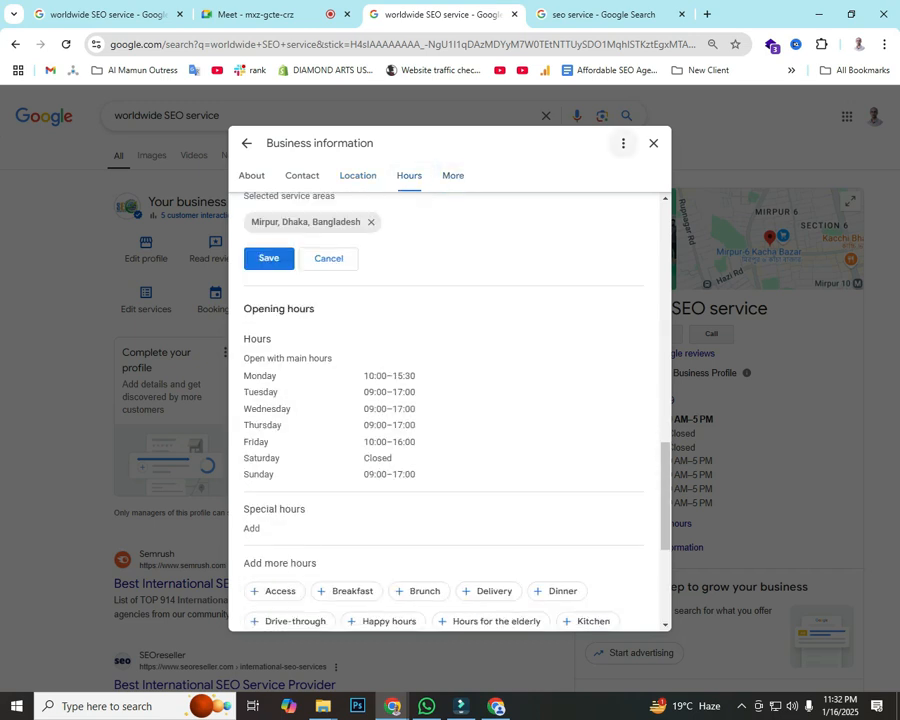
click(653, 143)
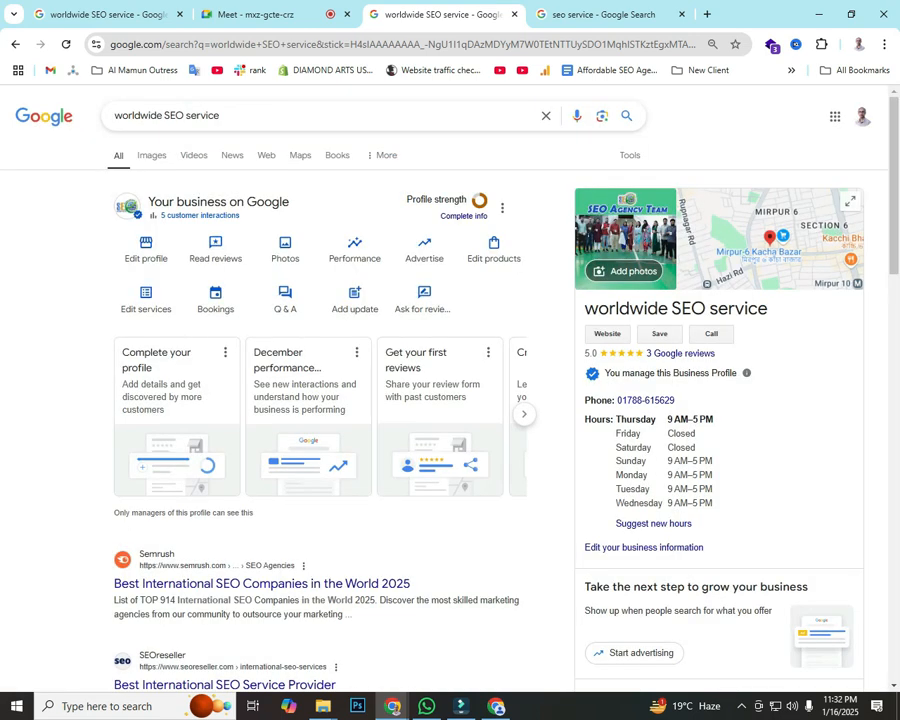
scroll(450, 400, down, 8)
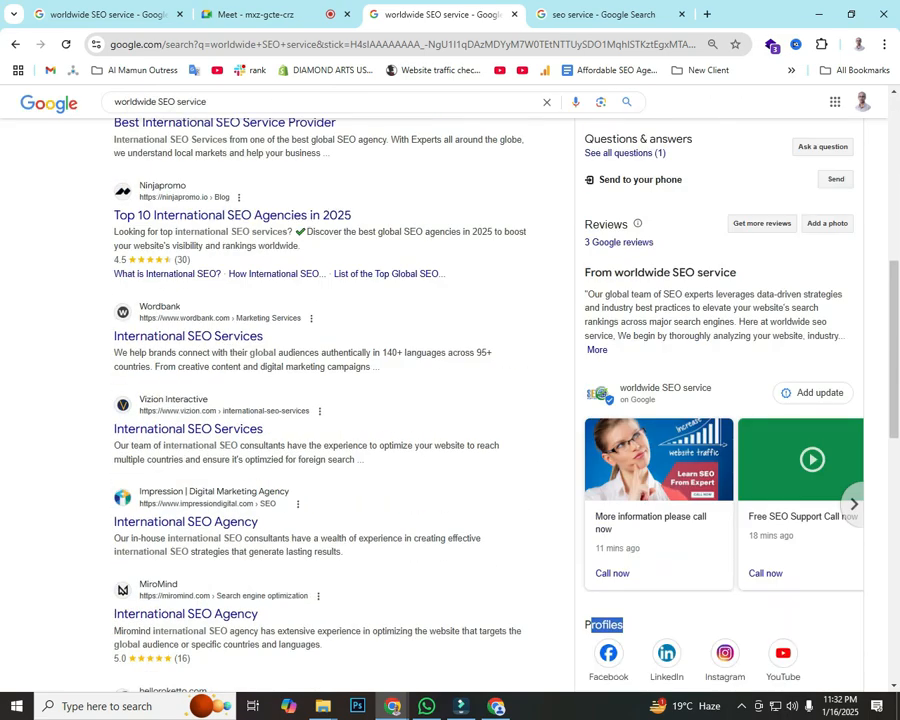
Step: Glance at the posted updates, then open the profile's Photos and videos manager
click(659, 470)
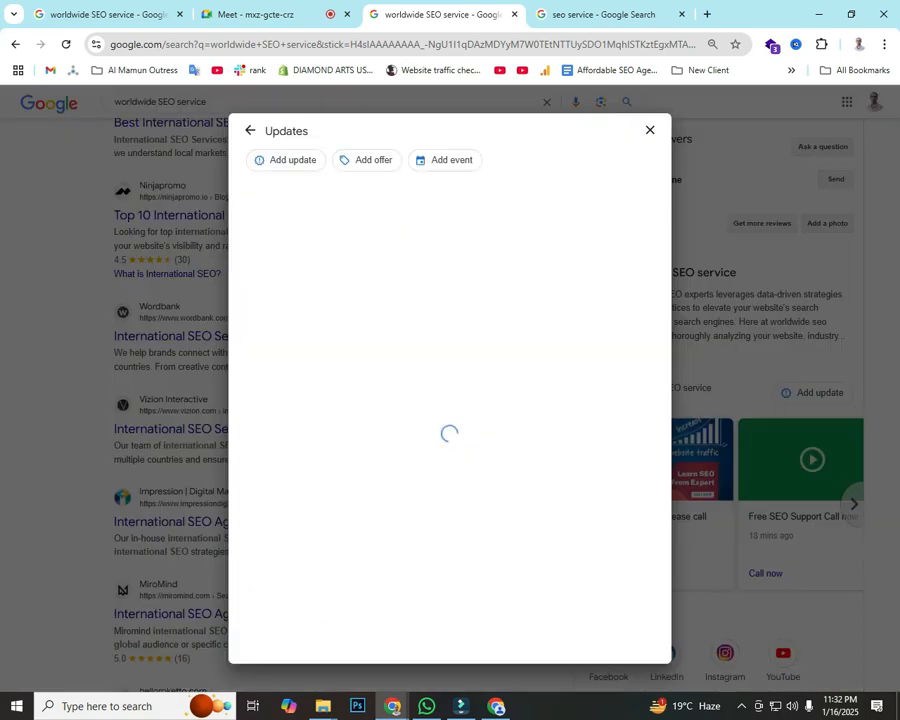
click(649, 130)
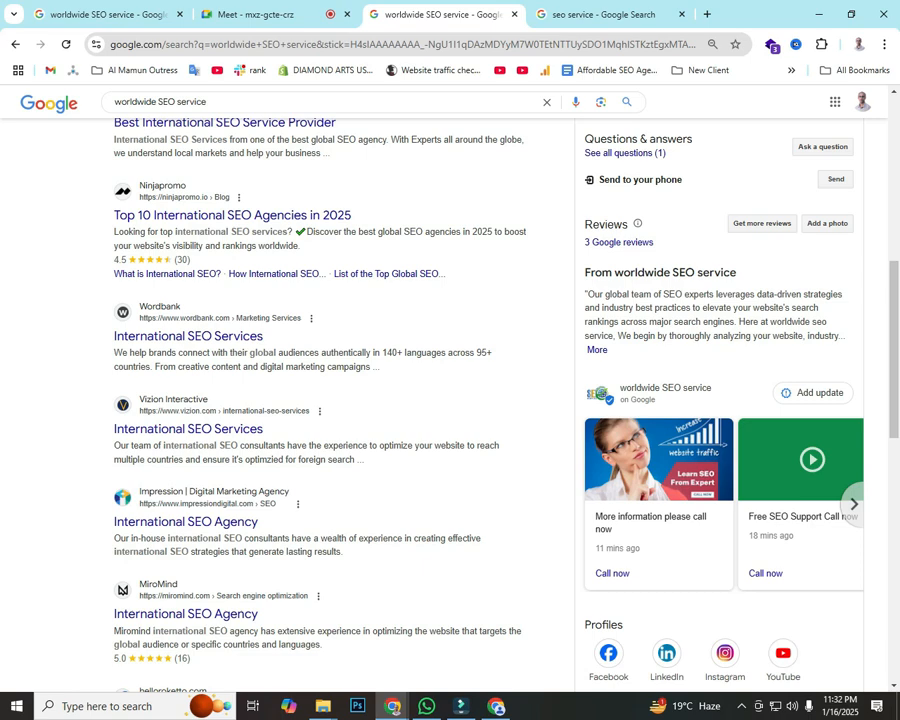
scroll(450, 400, up, 1)
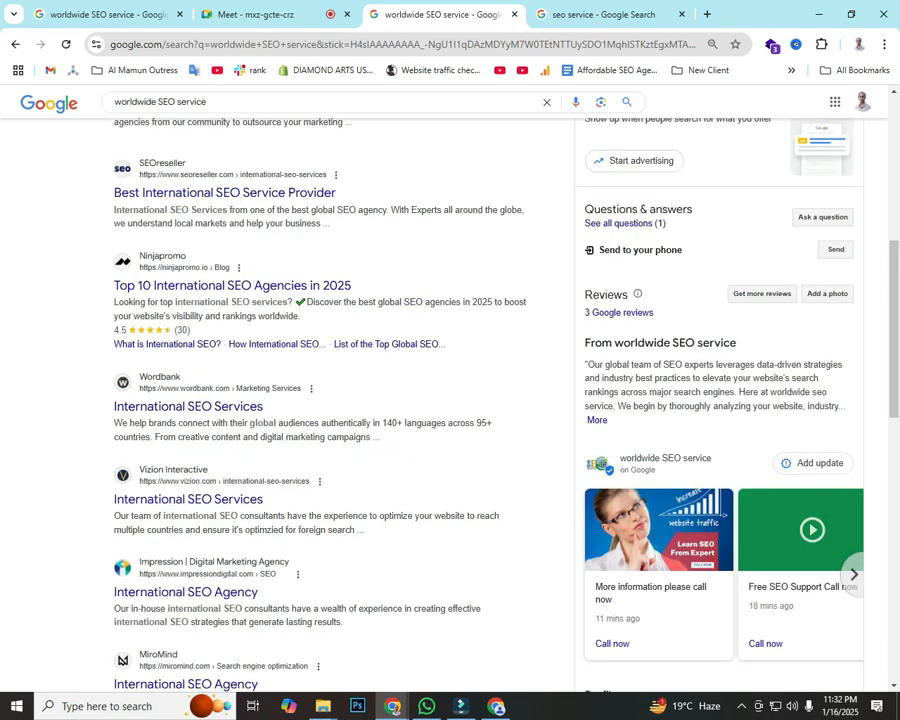
scroll(450, 400, up, 3)
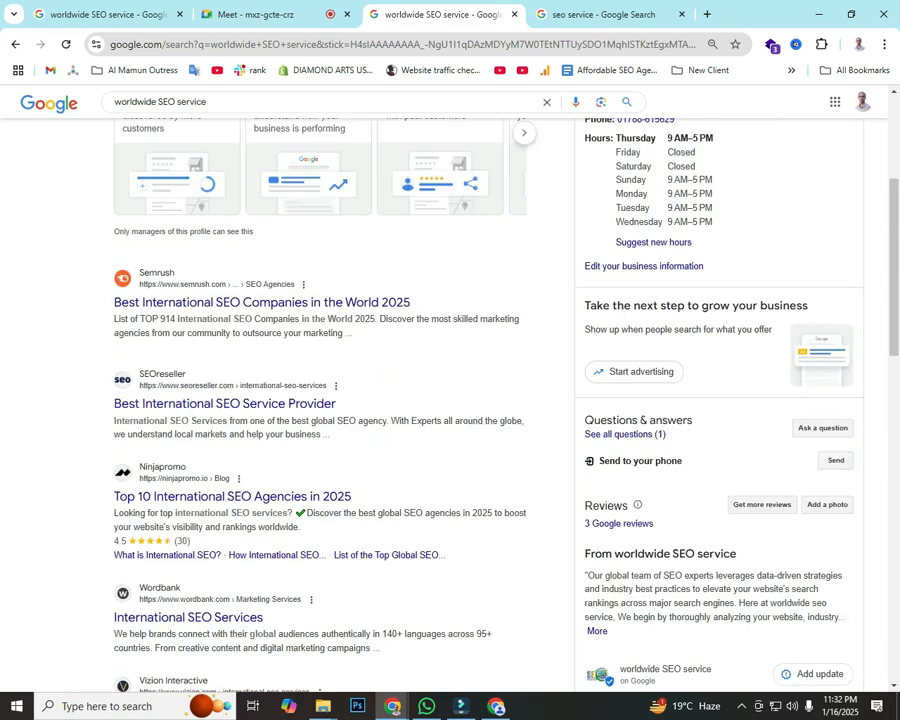
scroll(450, 400, up, 4)
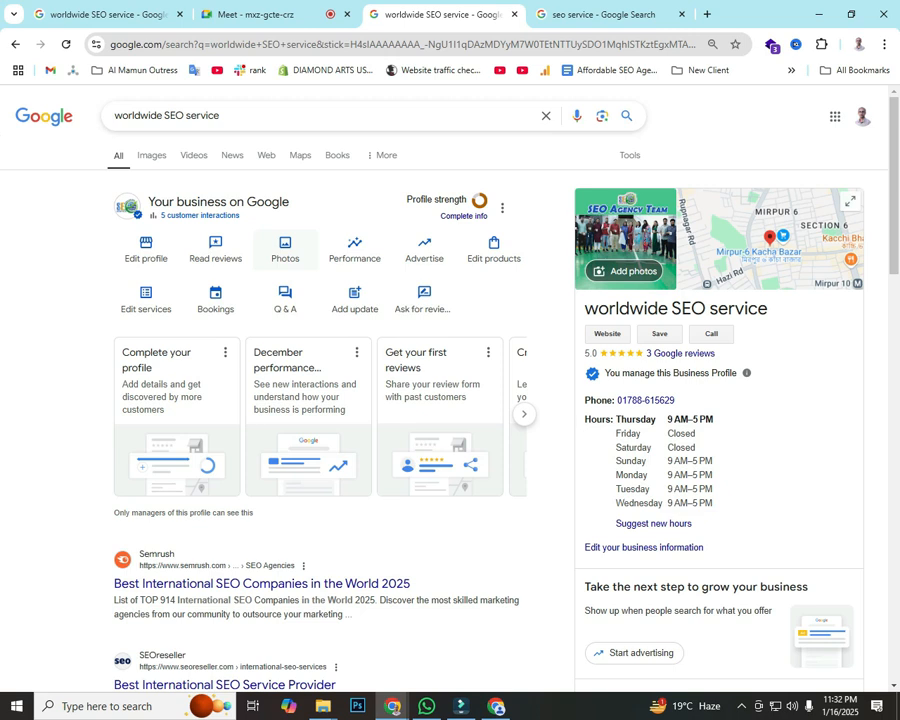
click(285, 250)
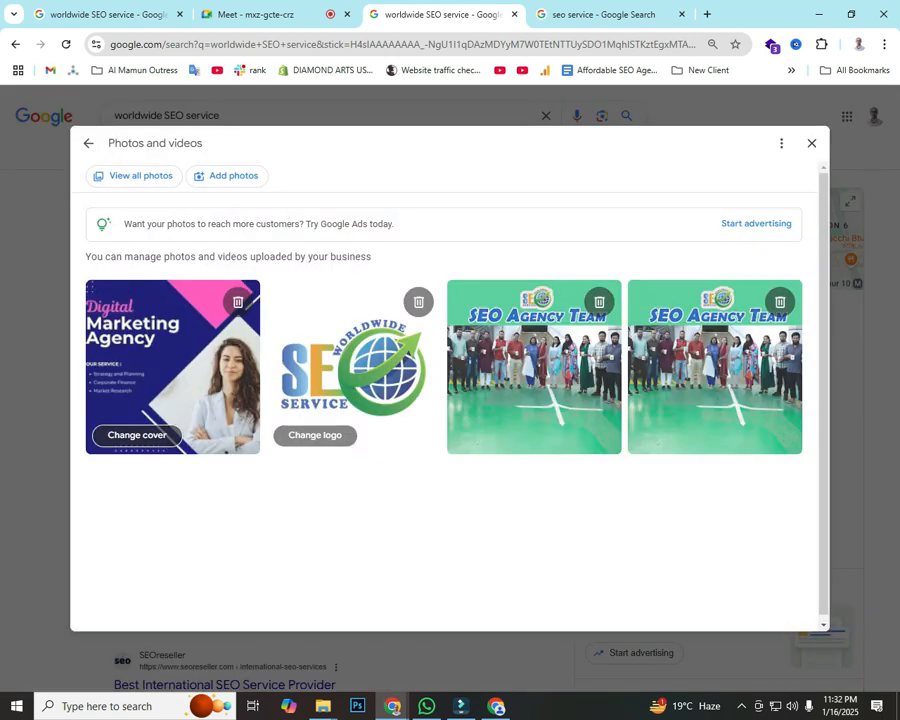
Step: Replace the cover photo with the SEO Specialist image and close the photos manager
click(137, 435)
click(451, 272)
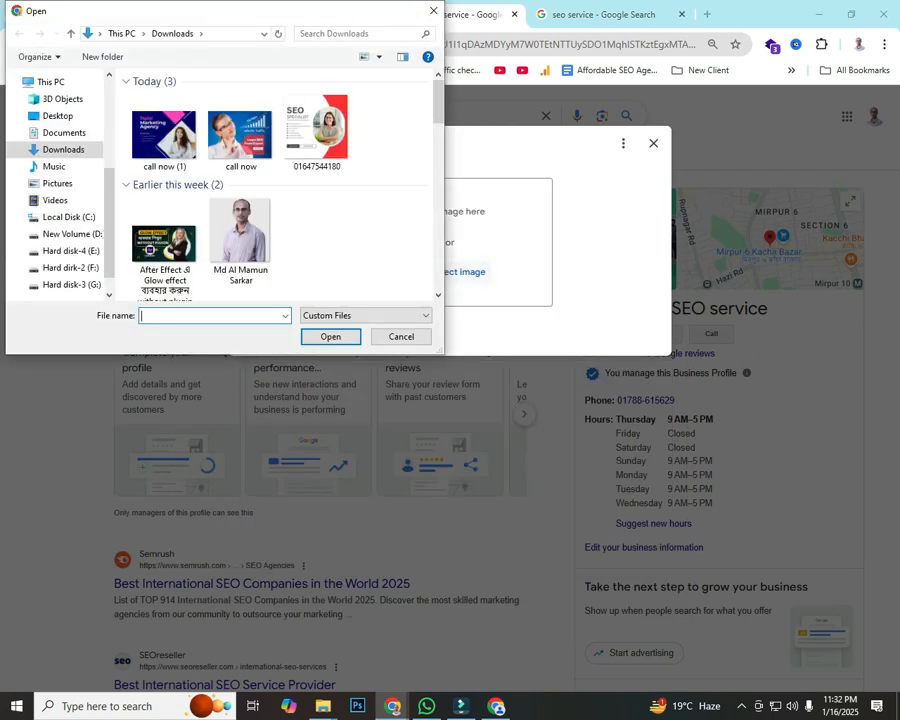
double_click(316, 128)
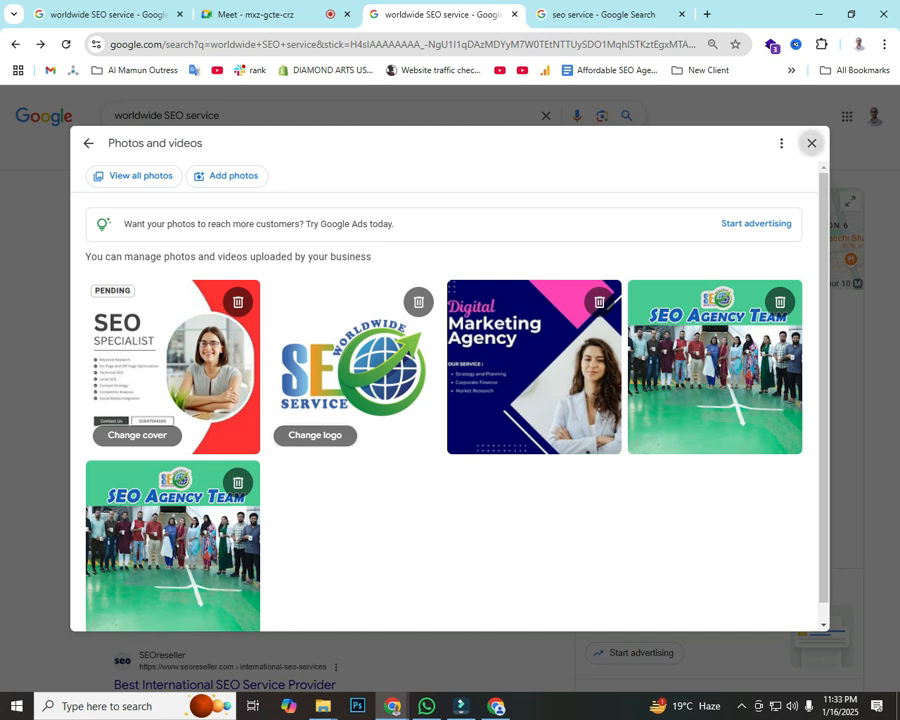
click(811, 143)
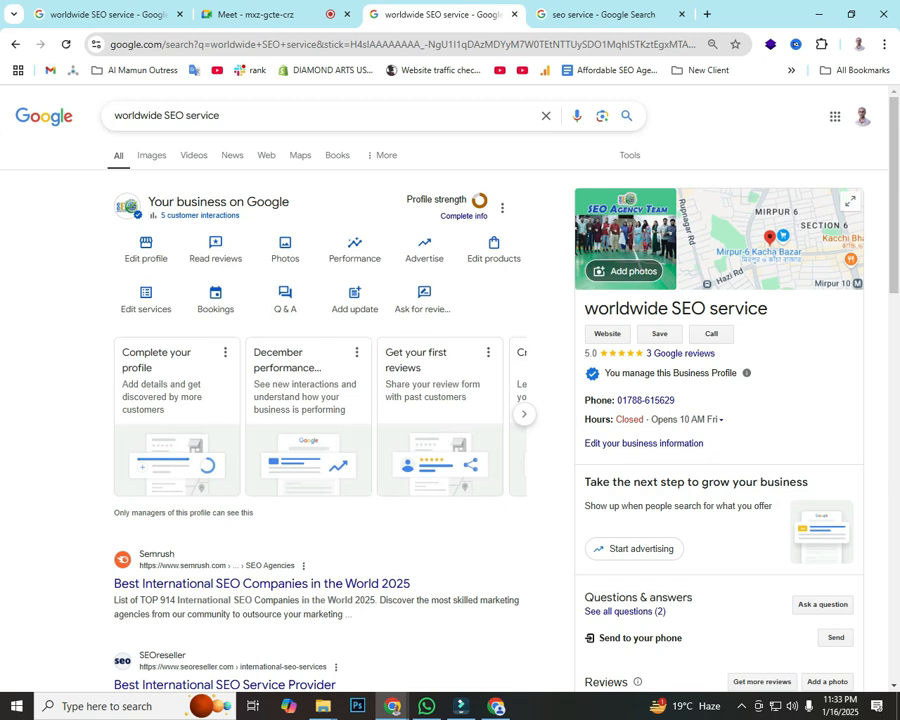
Step: Check the Meet call, then return to the 'seo service - Google Search' tab
click(258, 15)
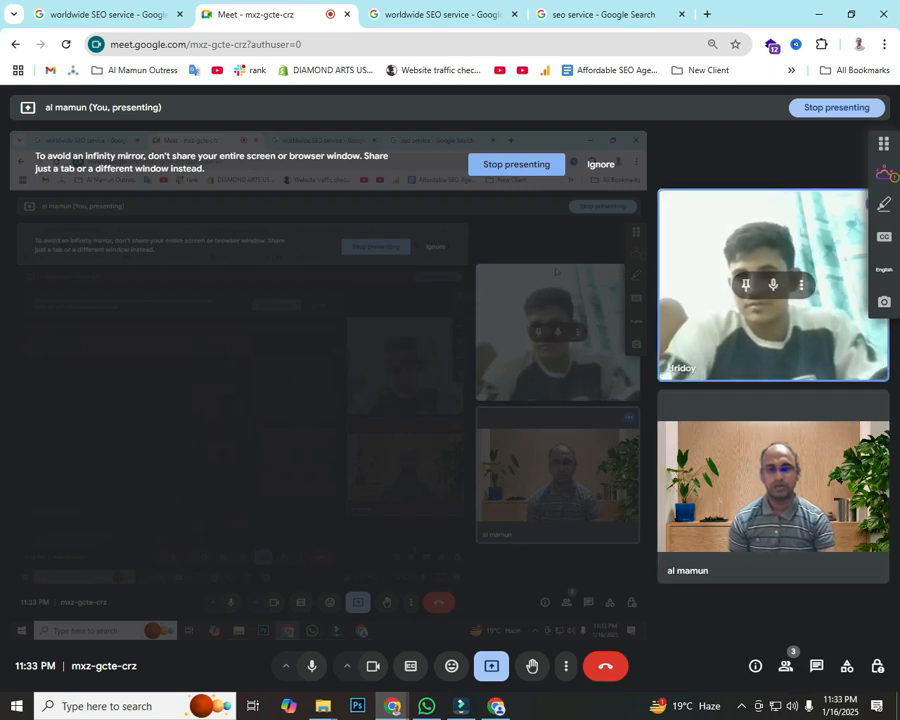
click(603, 15)
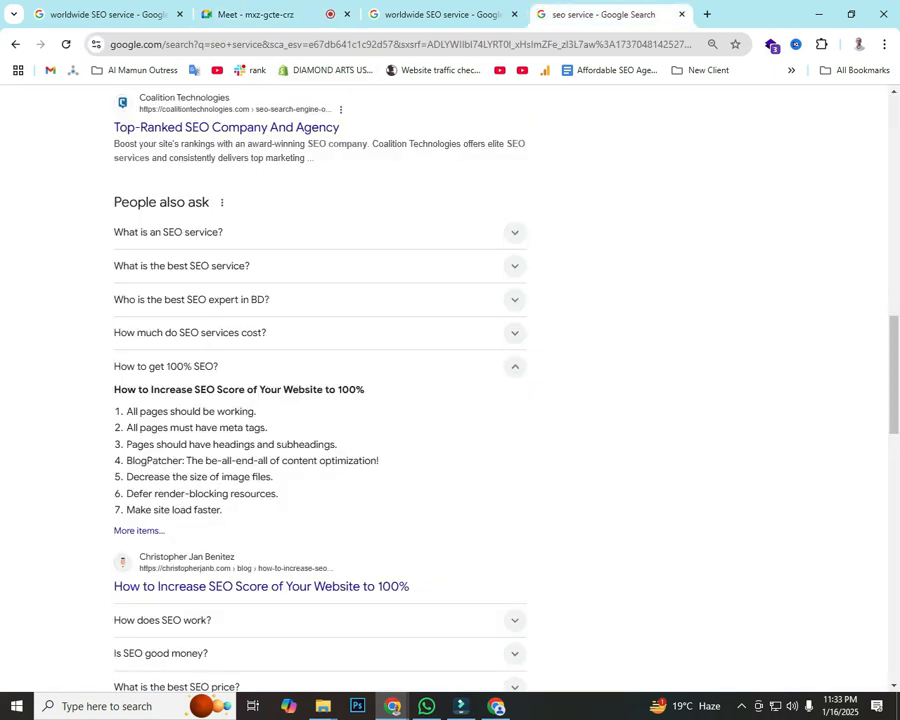
Step: Search Google for 'furniture bd' and browse results, noting the HATIL related search
scroll(450, 390, up, 5)
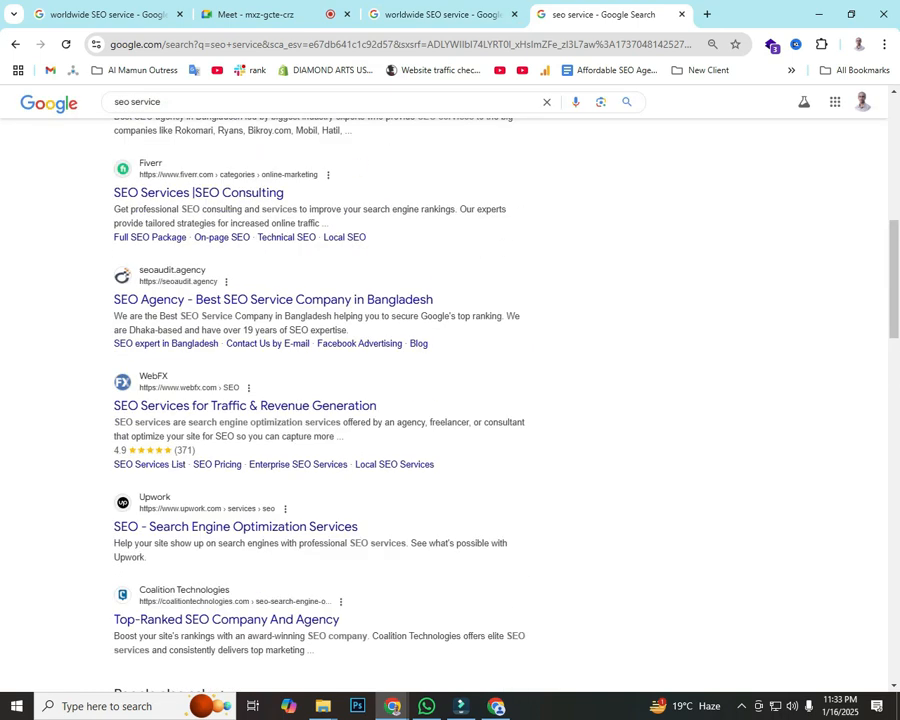
drag(164, 102, 110, 102)
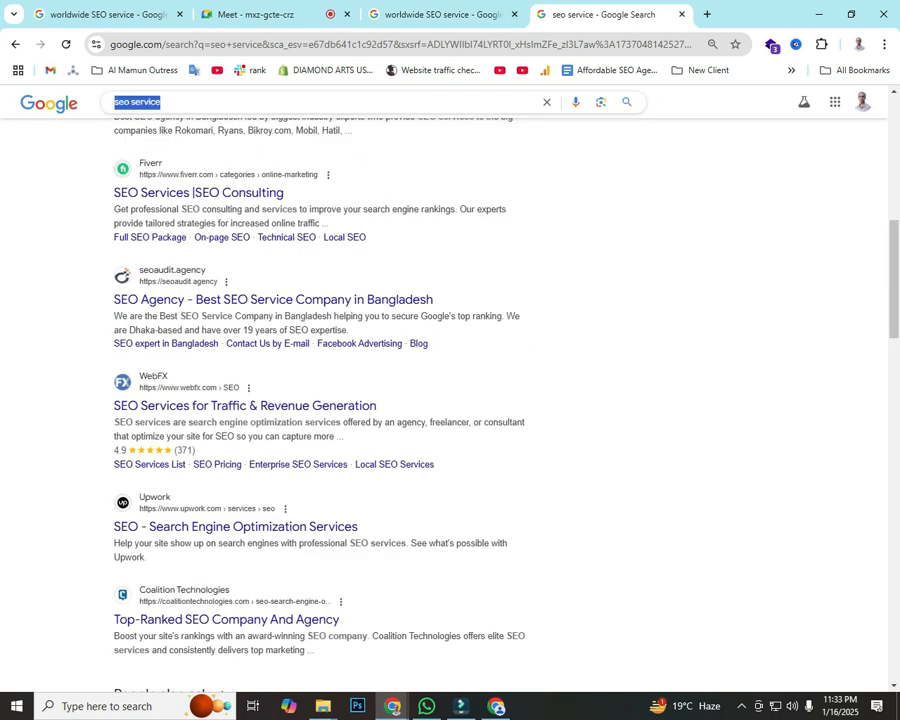
text(furniture)
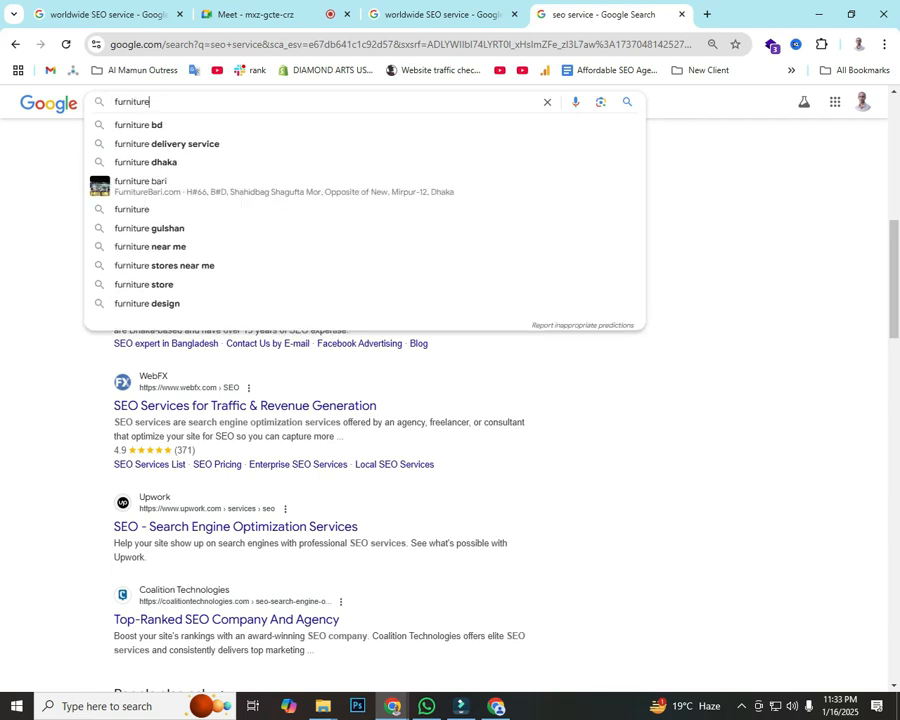
text( bd)
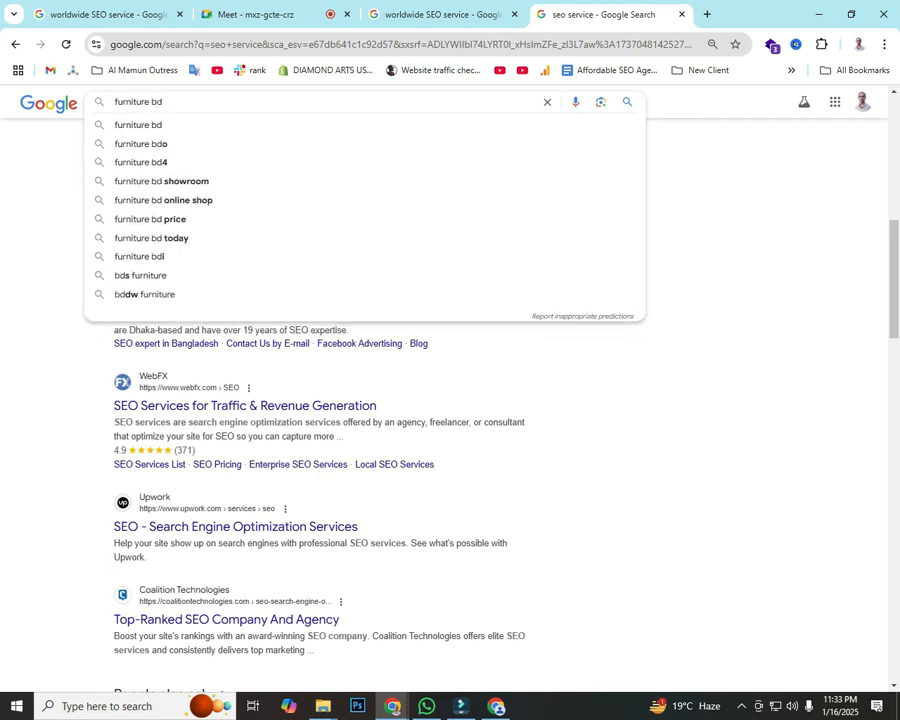
key(Return)
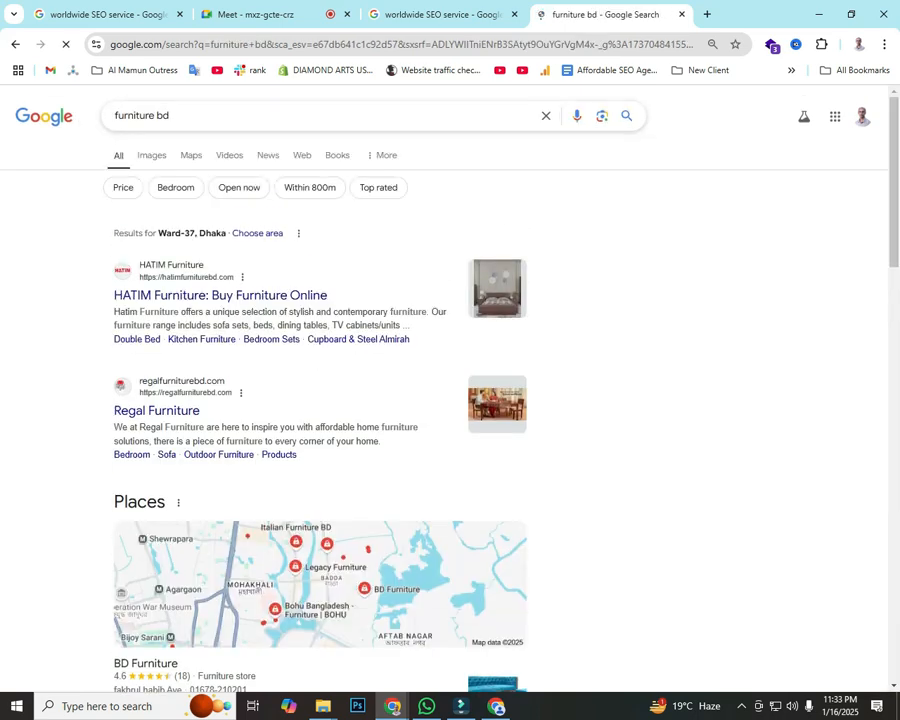
scroll(320, 400, down, 3)
scroll(320, 400, down, 10)
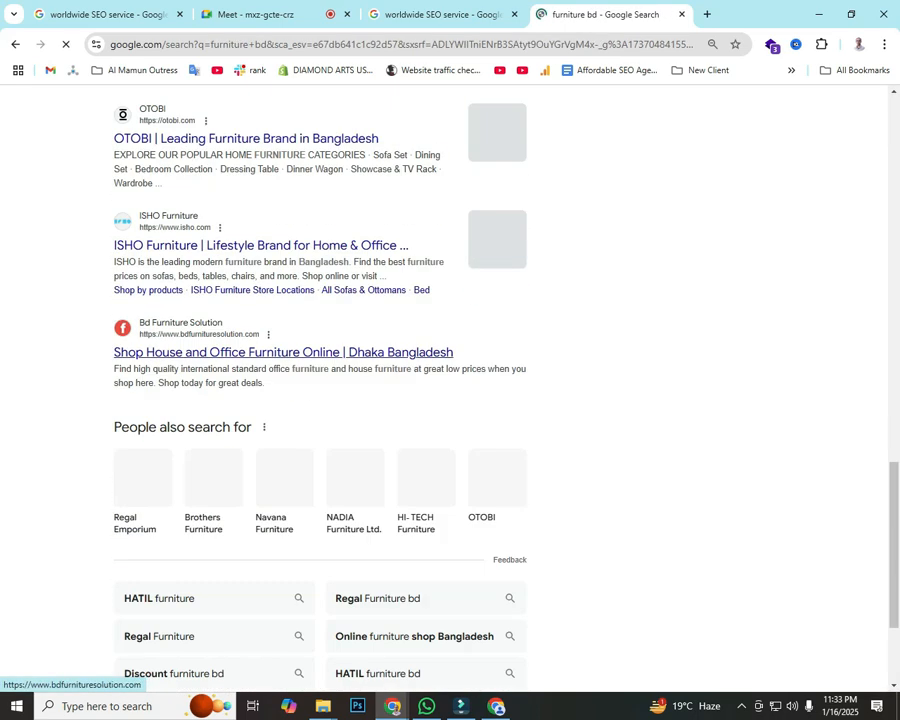
scroll(140, 335, down, 3)
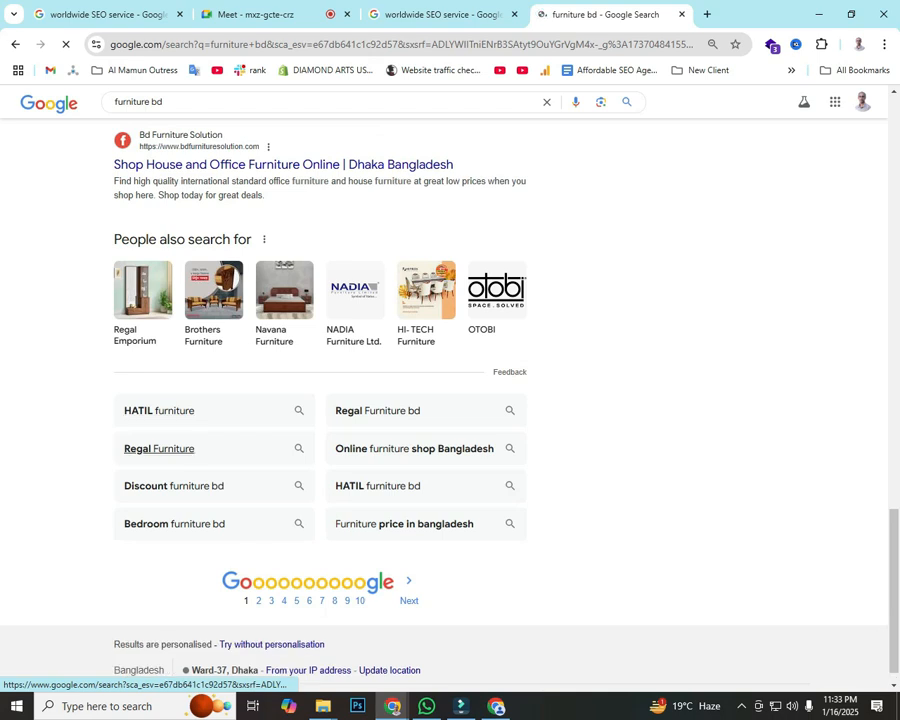
drag(123, 410, 181, 410)
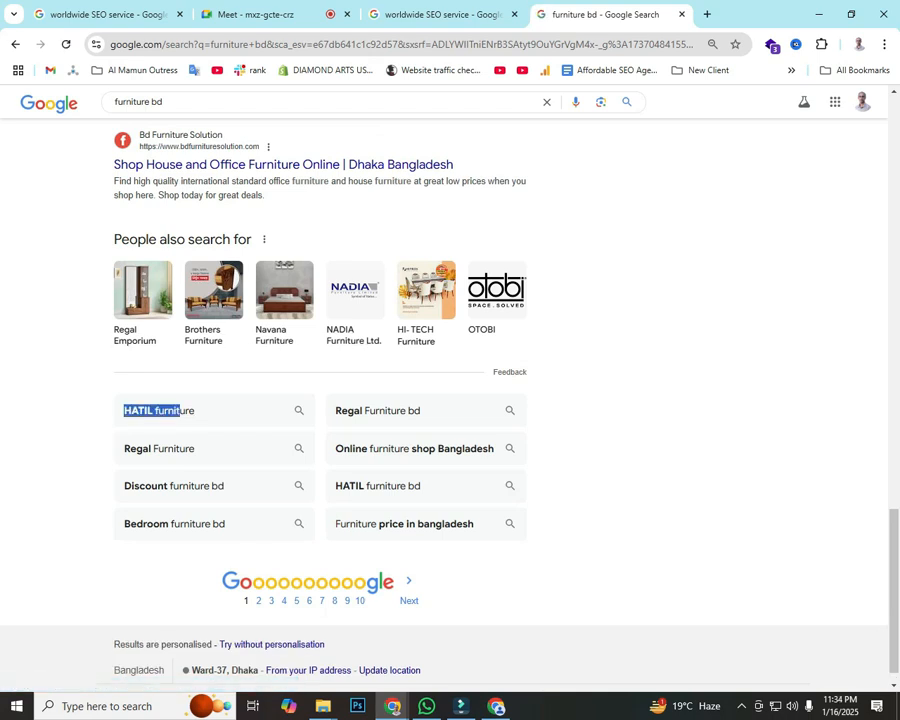
scroll(416, 330, up, 10)
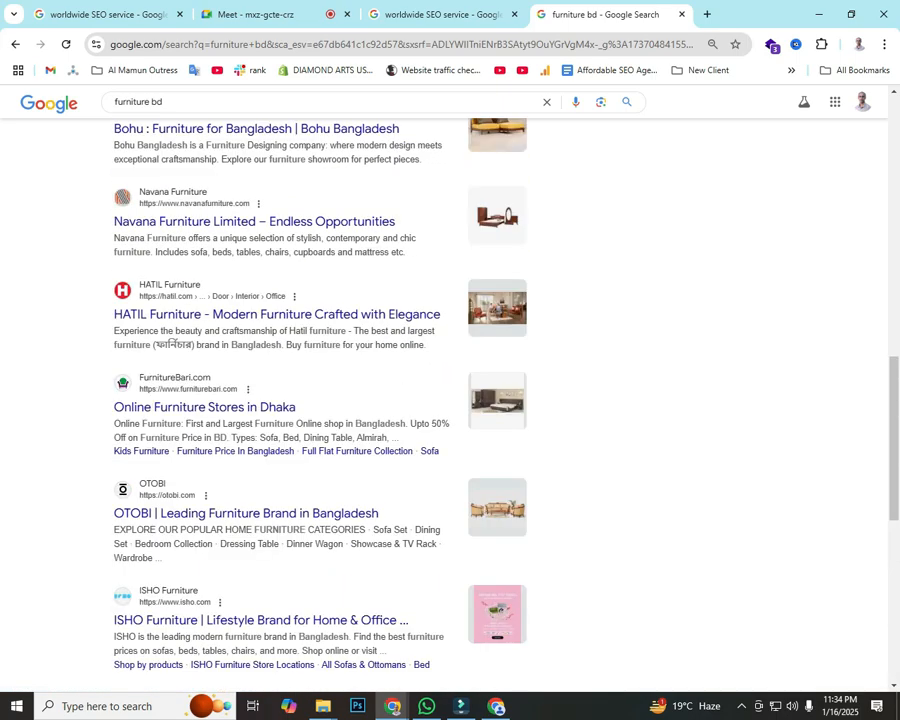
scroll(416, 330, up, 5)
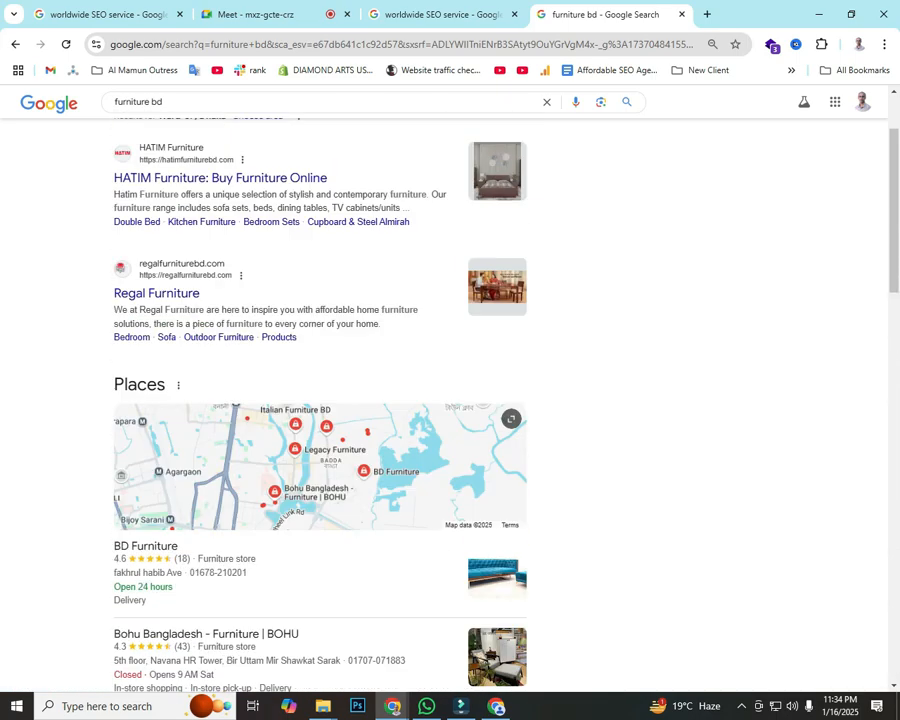
scroll(416, 400, down, 8)
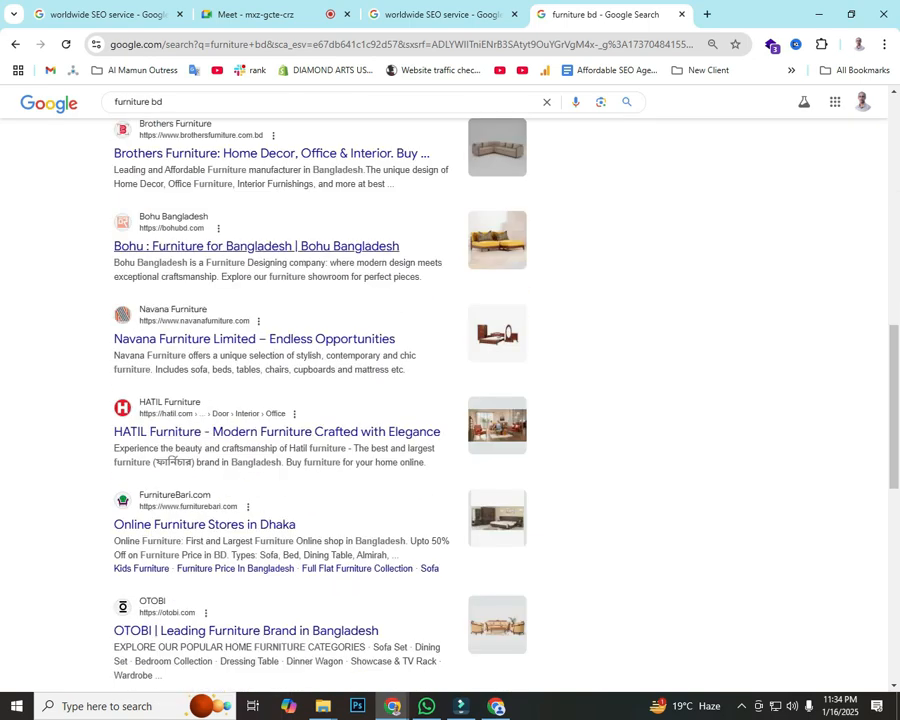
Step: Shorten the query to 'furniture' and browse the Hatim, Regal and Navana results
double_click(155, 101)
key(BackSpace)
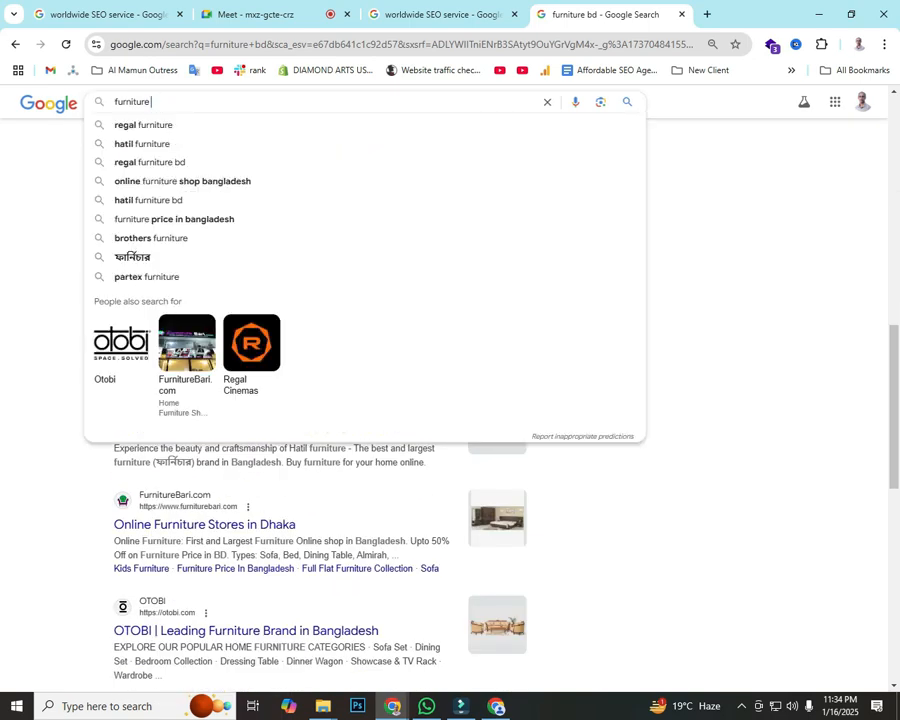
key(Return)
scroll(320, 400, down, 10)
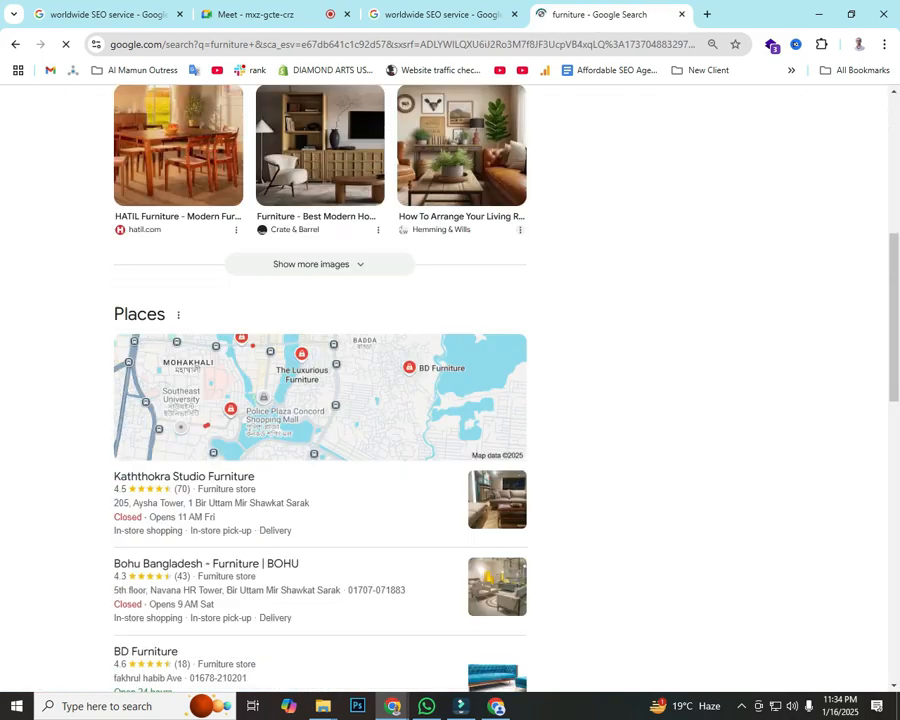
scroll(320, 400, down, 3)
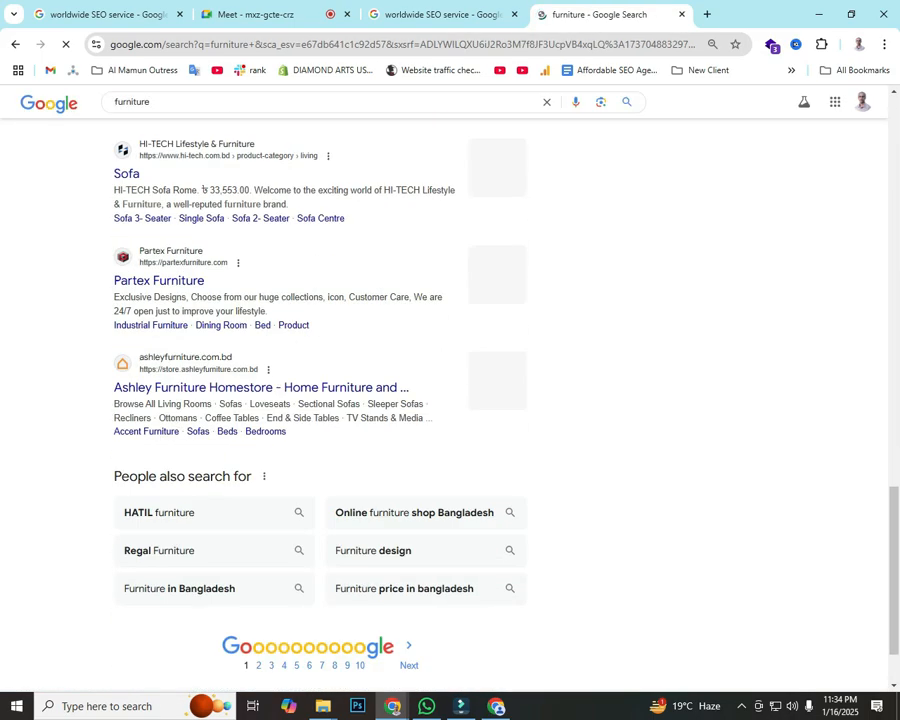
scroll(320, 400, down, 2)
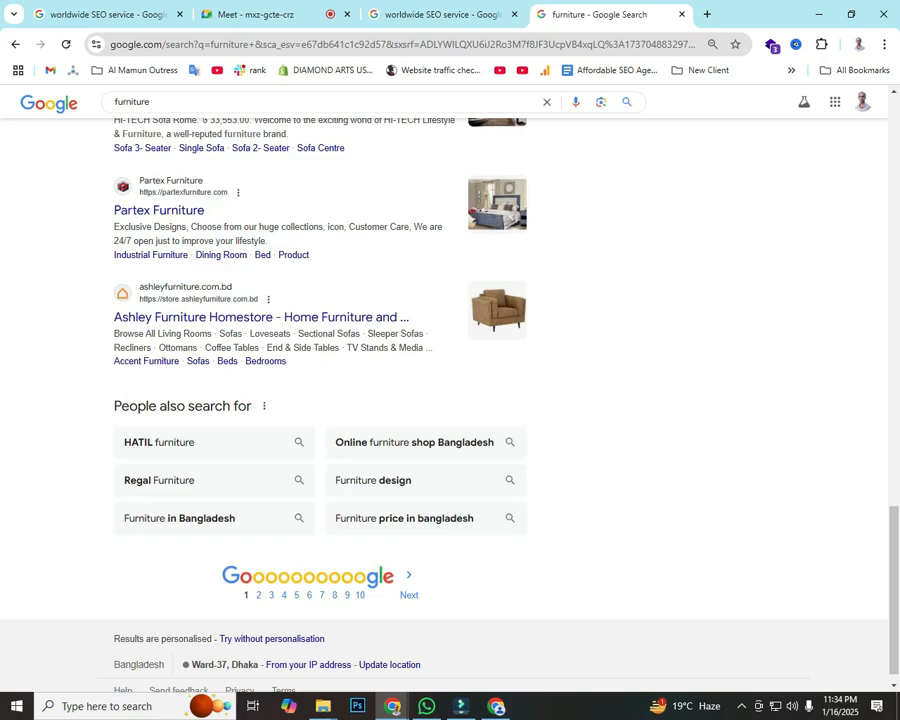
scroll(320, 400, up, 5)
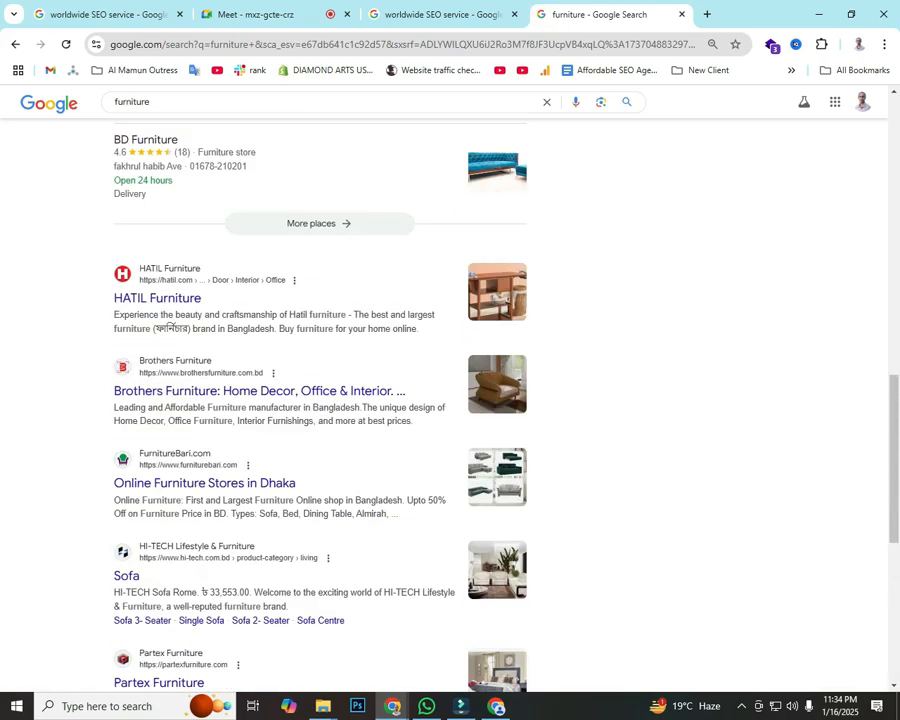
scroll(320, 400, up, 9)
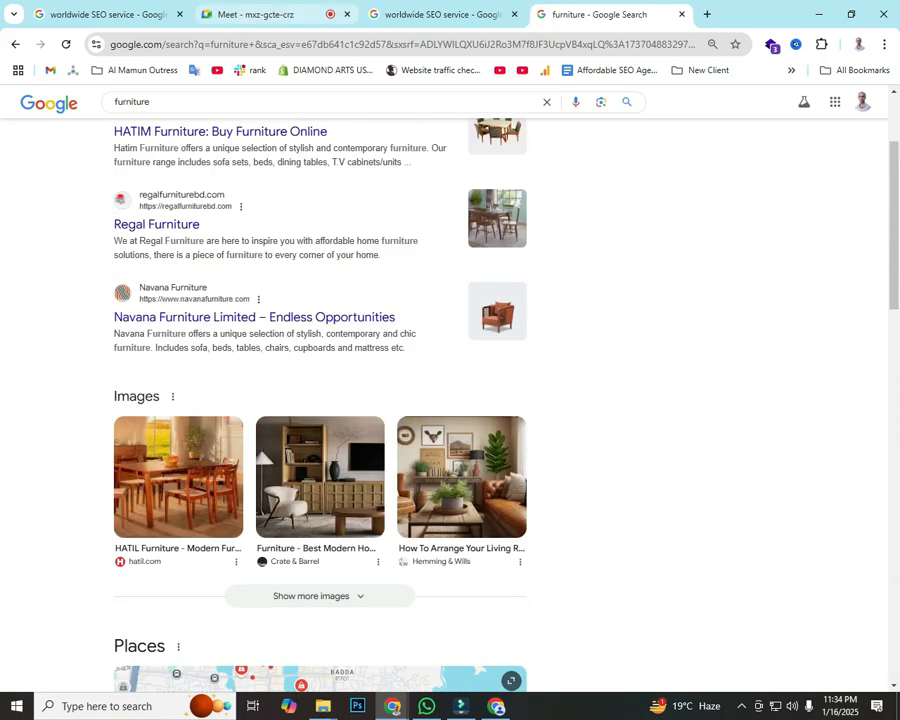
click(258, 14)
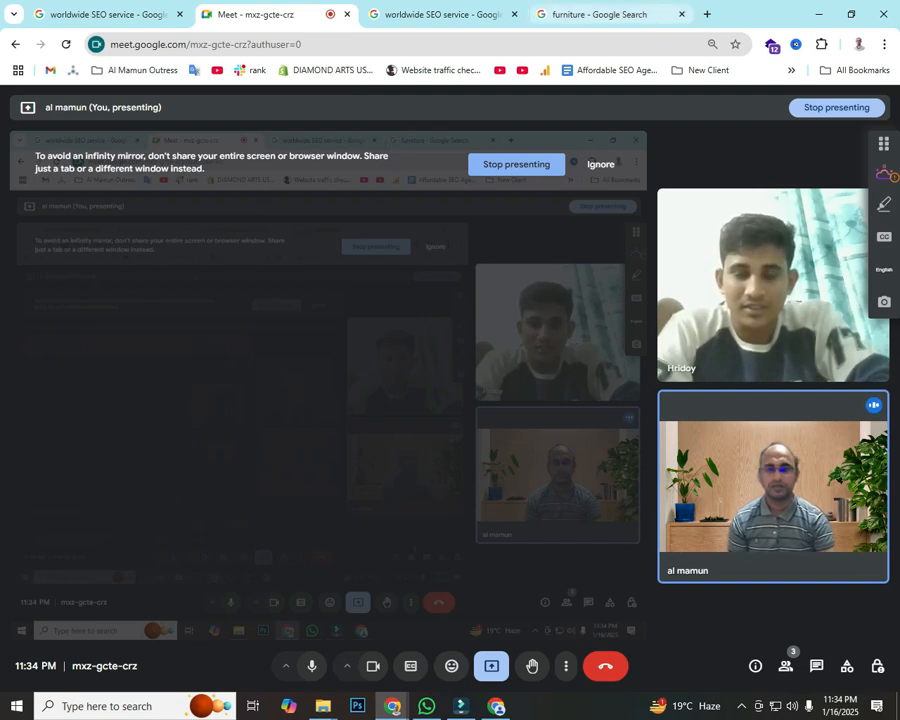
Step: Return to the 'worldwide SEO service - Google Search' tab with its business profile panel
click(440, 14)
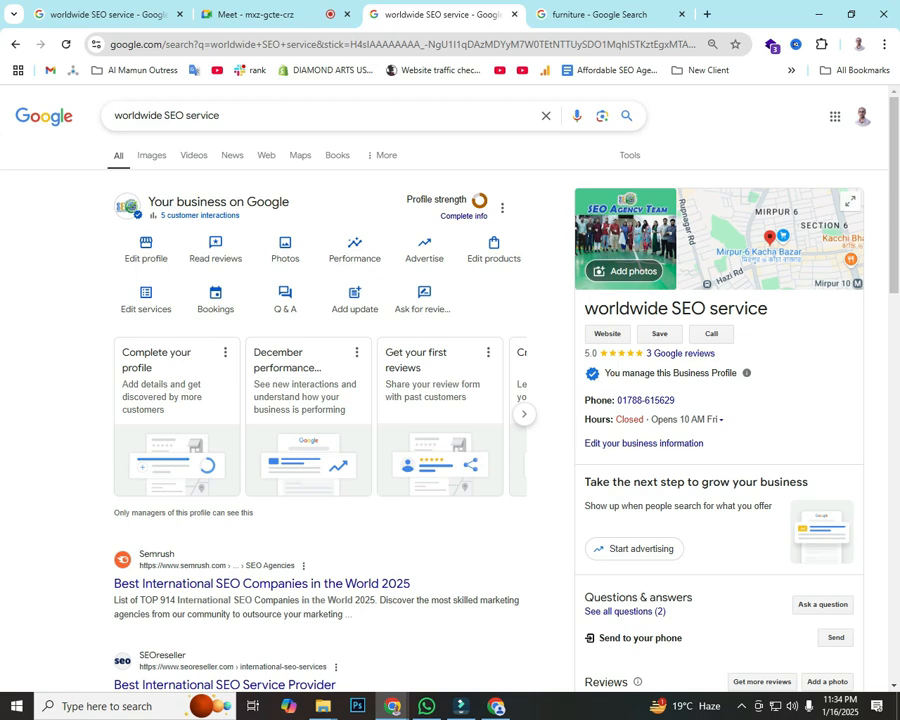
scroll(340, 400, down, 10)
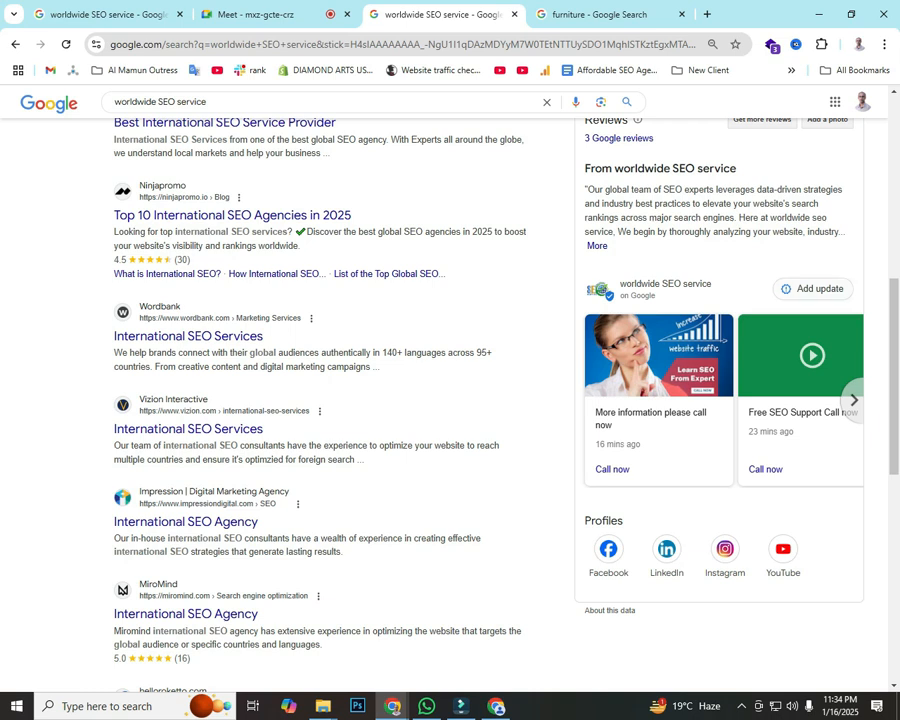
scroll(450, 400, up, 3)
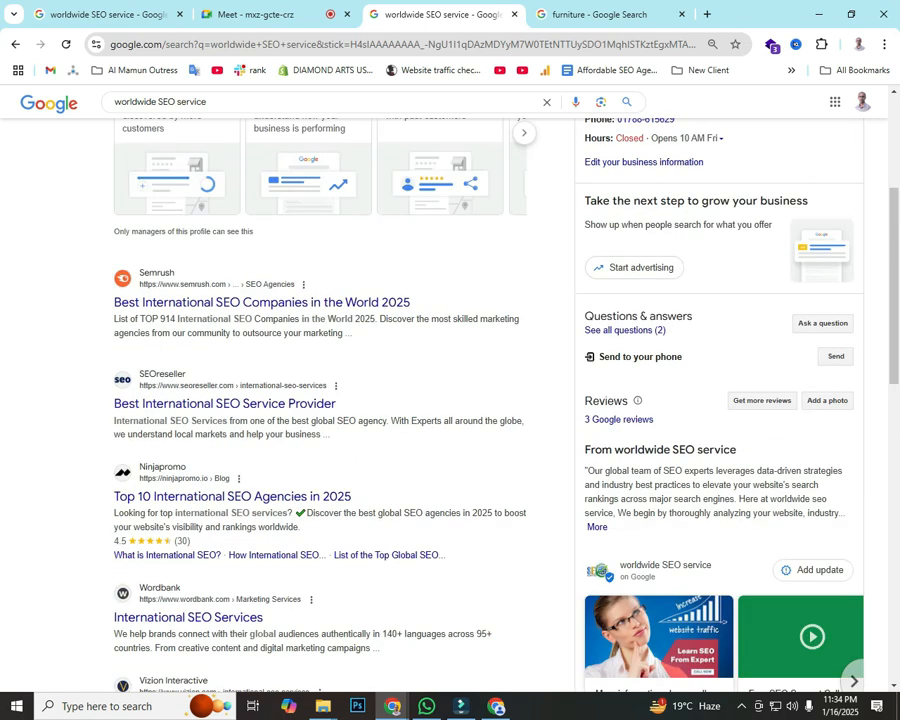
scroll(450, 400, up, 3)
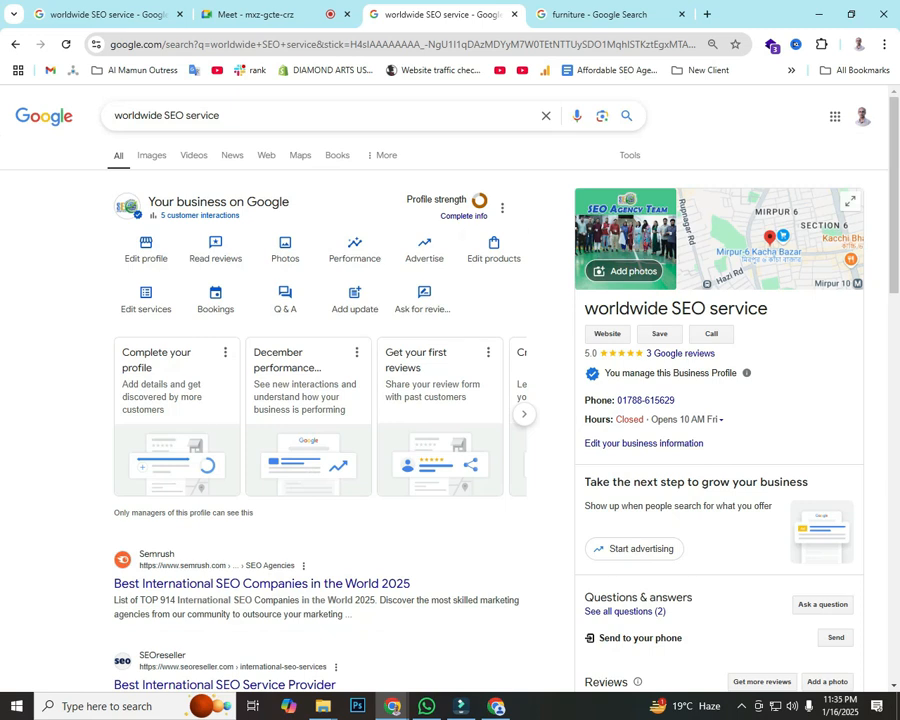
scroll(450, 400, down, 7)
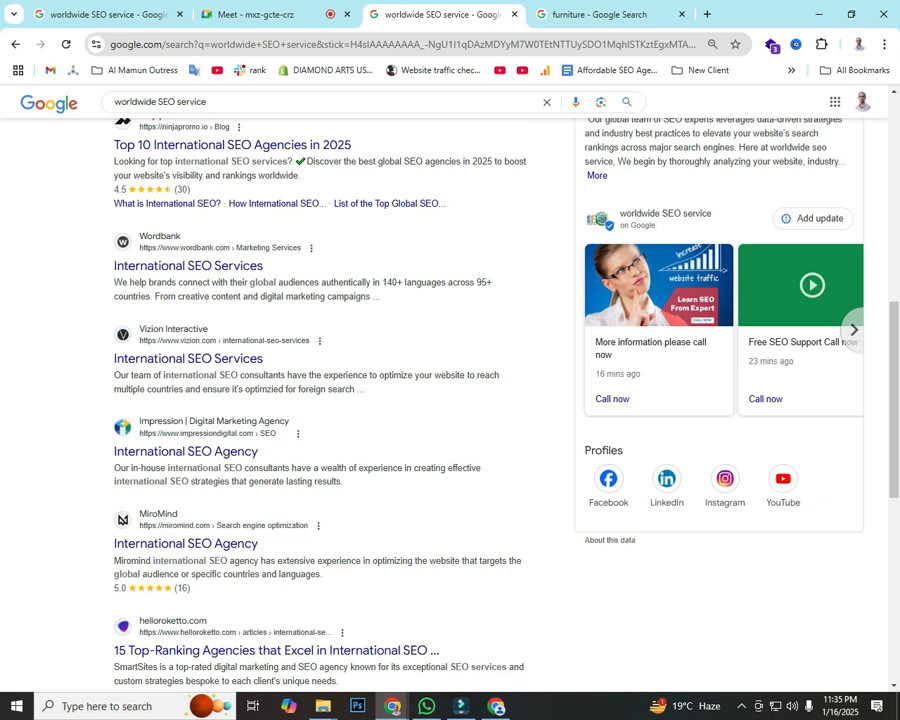
Step: Return to the Meet call showing the participant's video and reveal the hidden tray icons
click(245, 14)
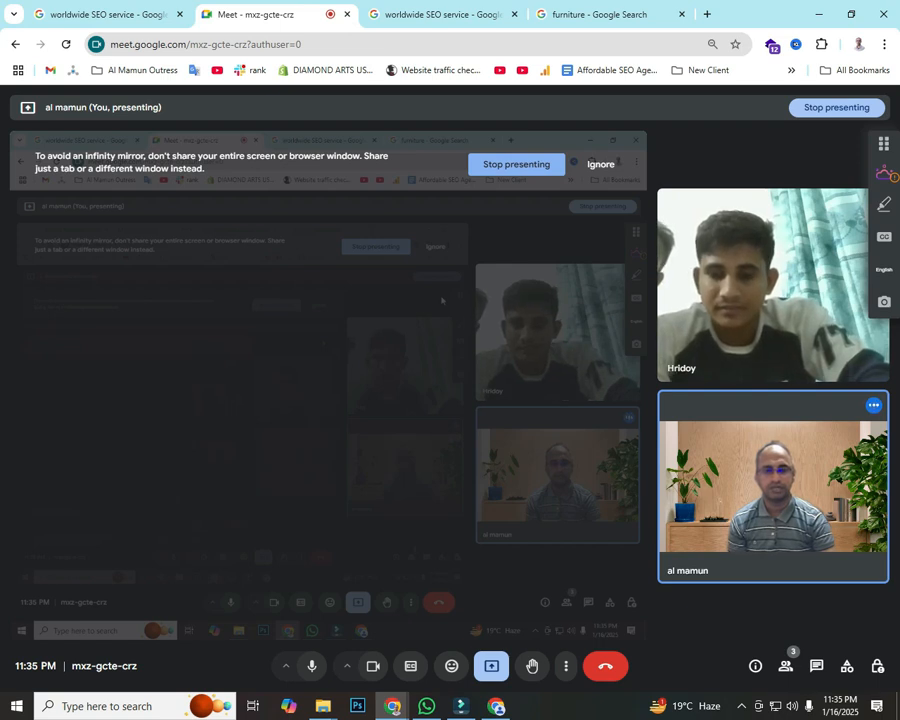
mouse_move(764, 238)
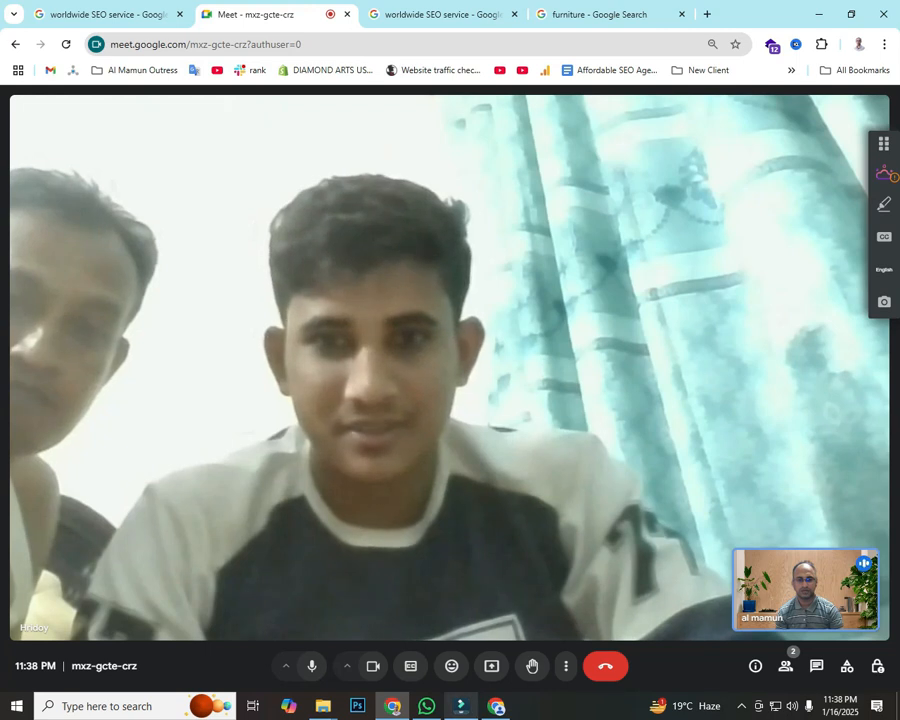
mouse_move(460, 706)
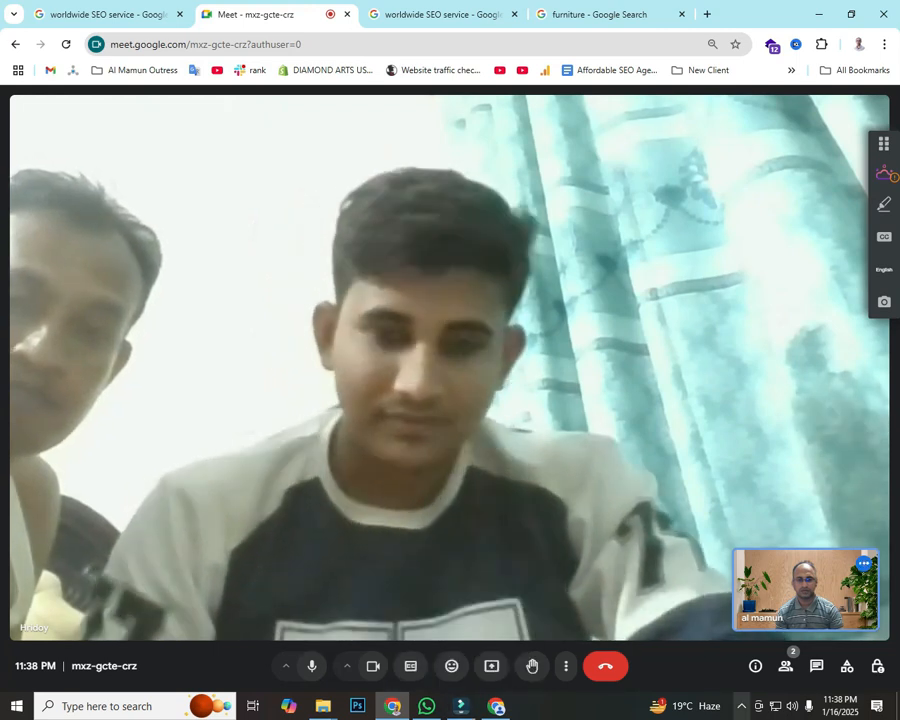
click(741, 706)
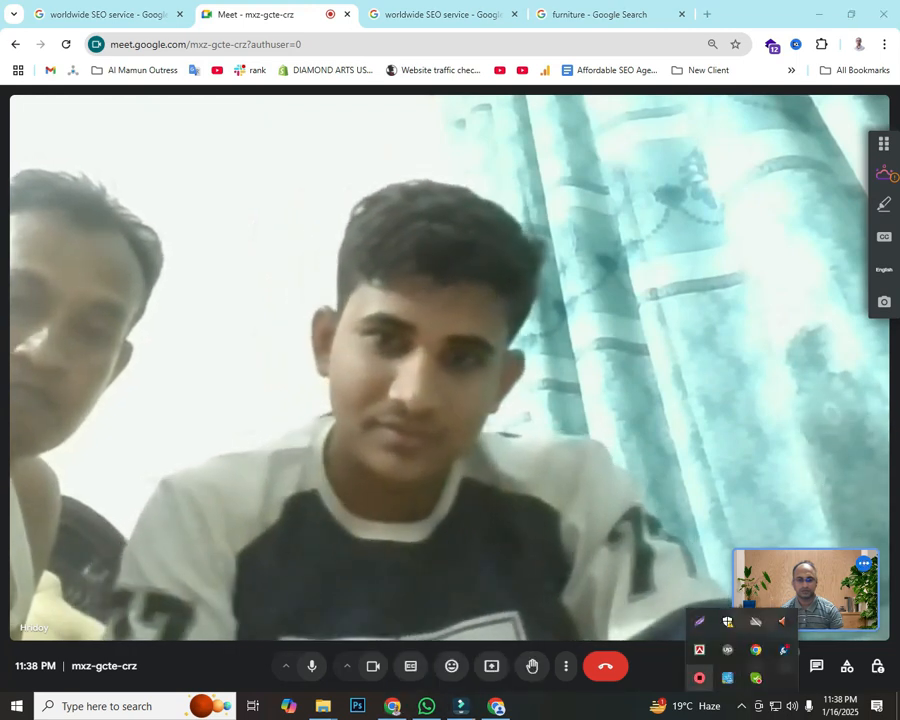